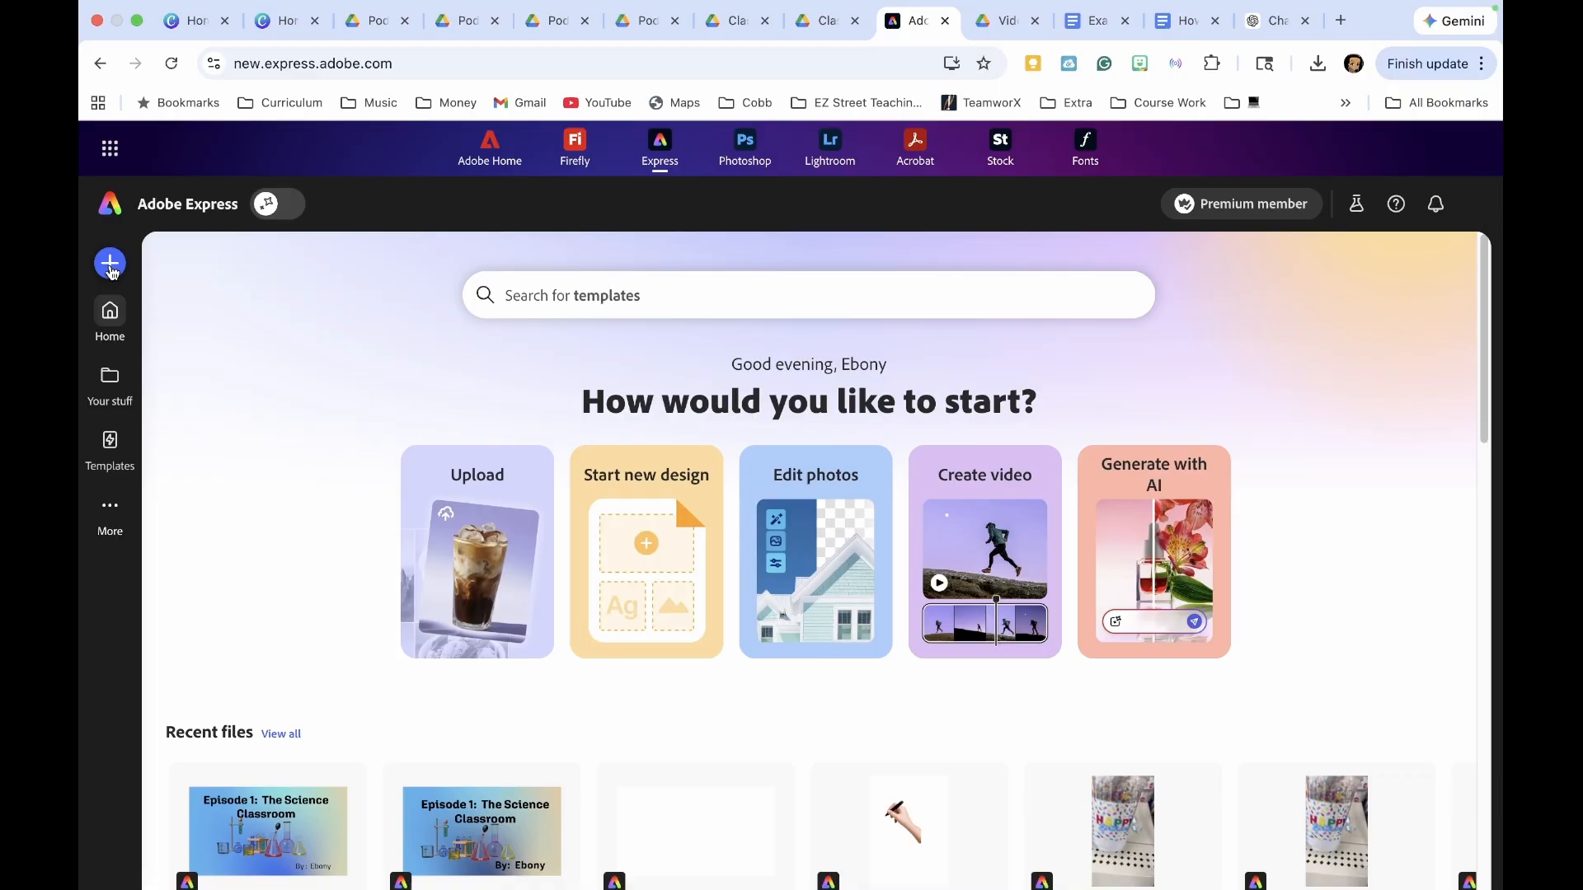
Step: Create a new project from the standard landscape Video format
click(112, 267)
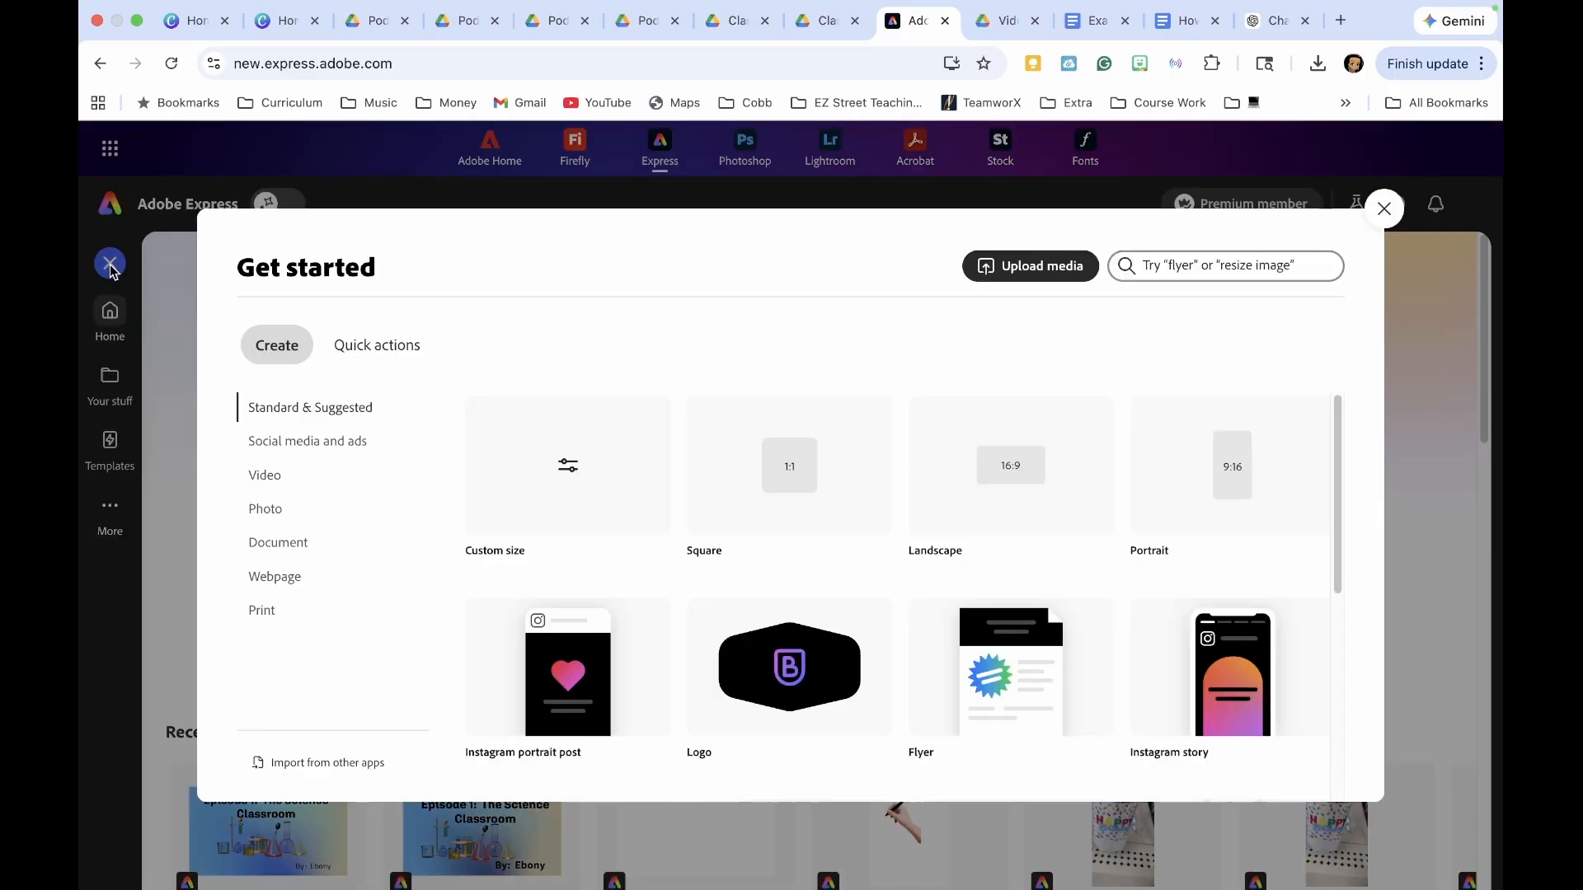
click(276, 479)
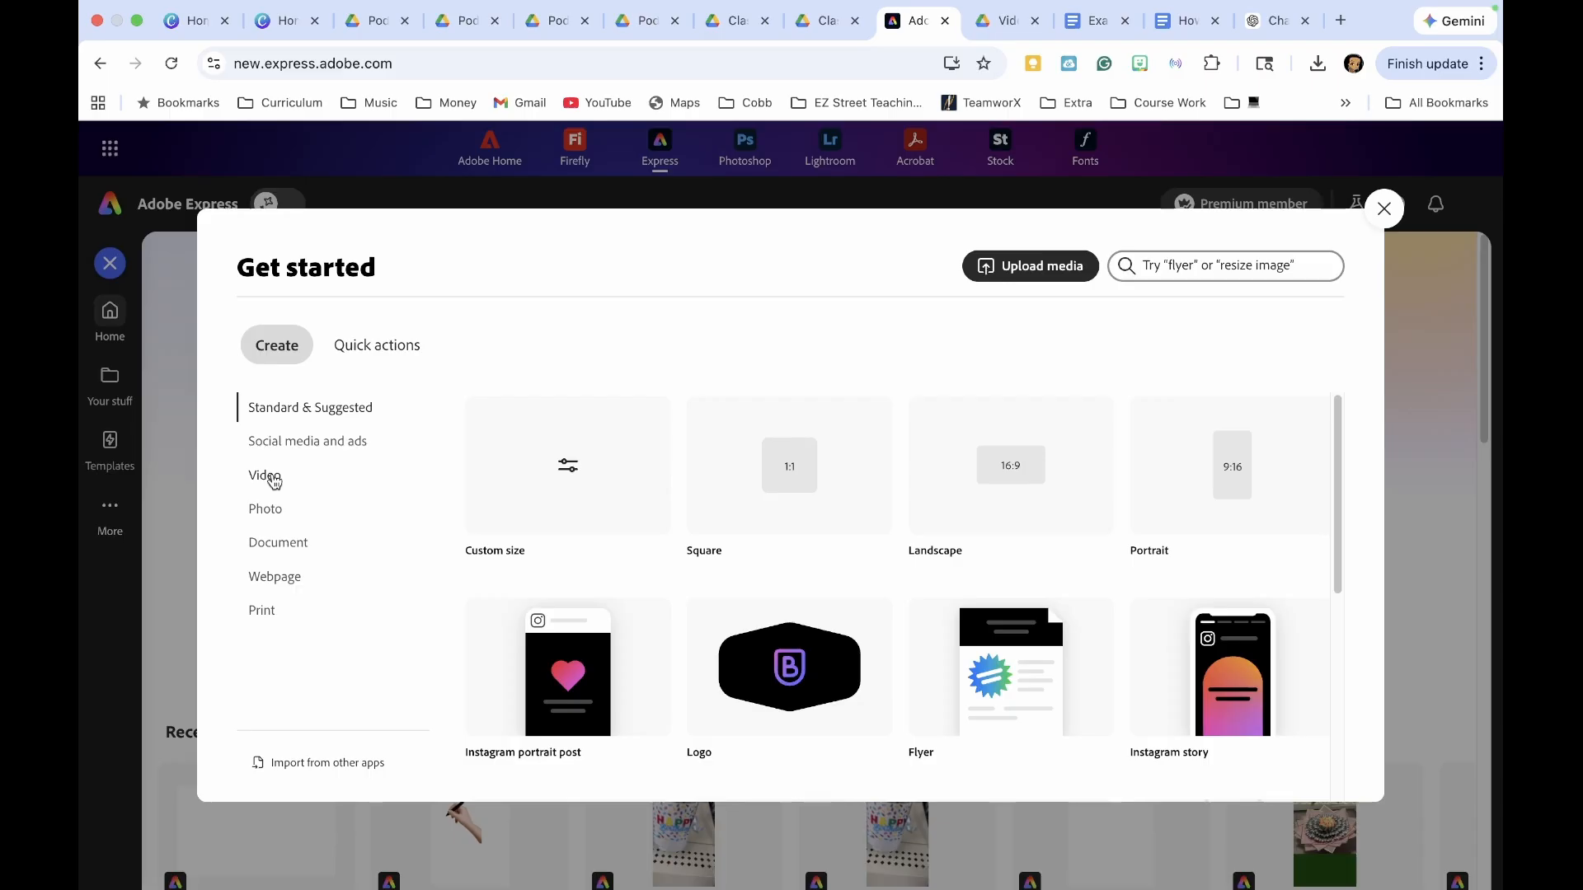
click(274, 481)
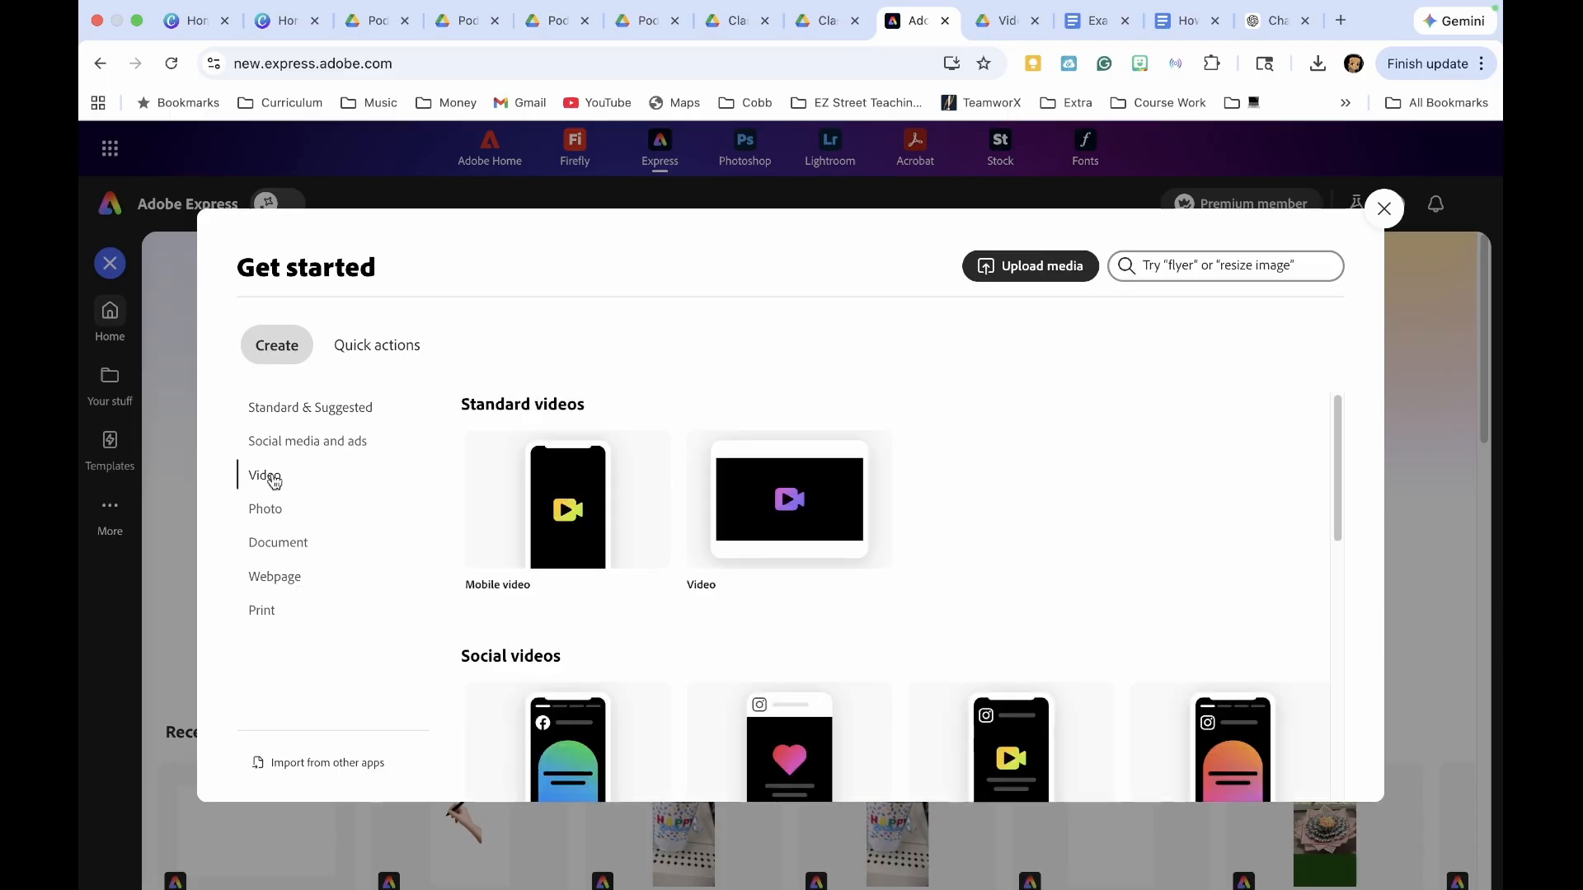
click(812, 555)
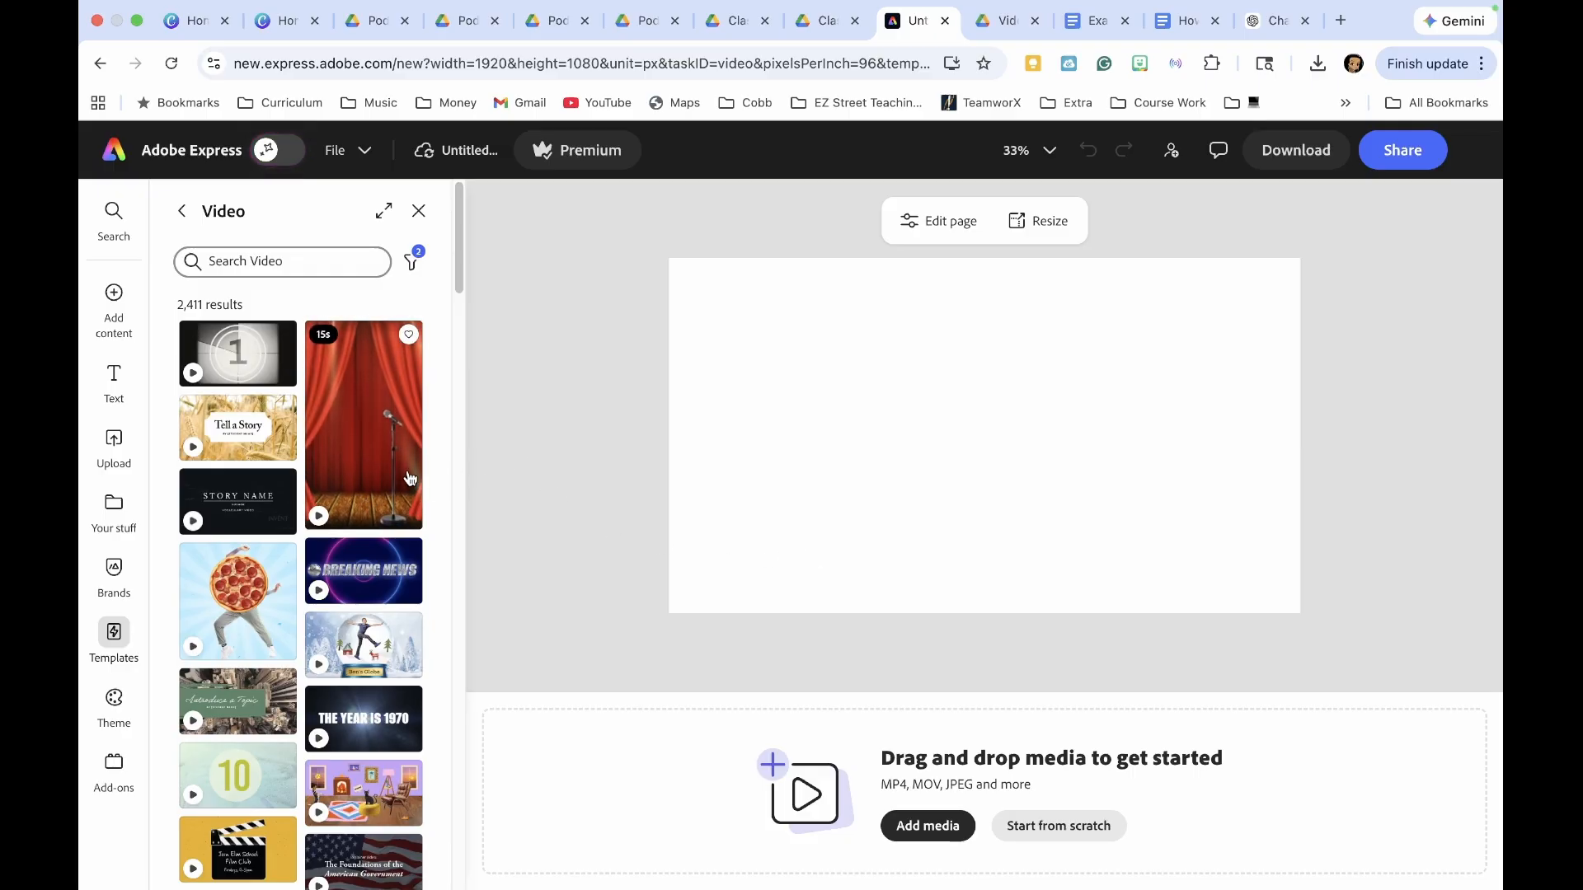
Step: Start the video from scratch instead of using a template, and close the template browser
scroll(346, 577, down, 2)
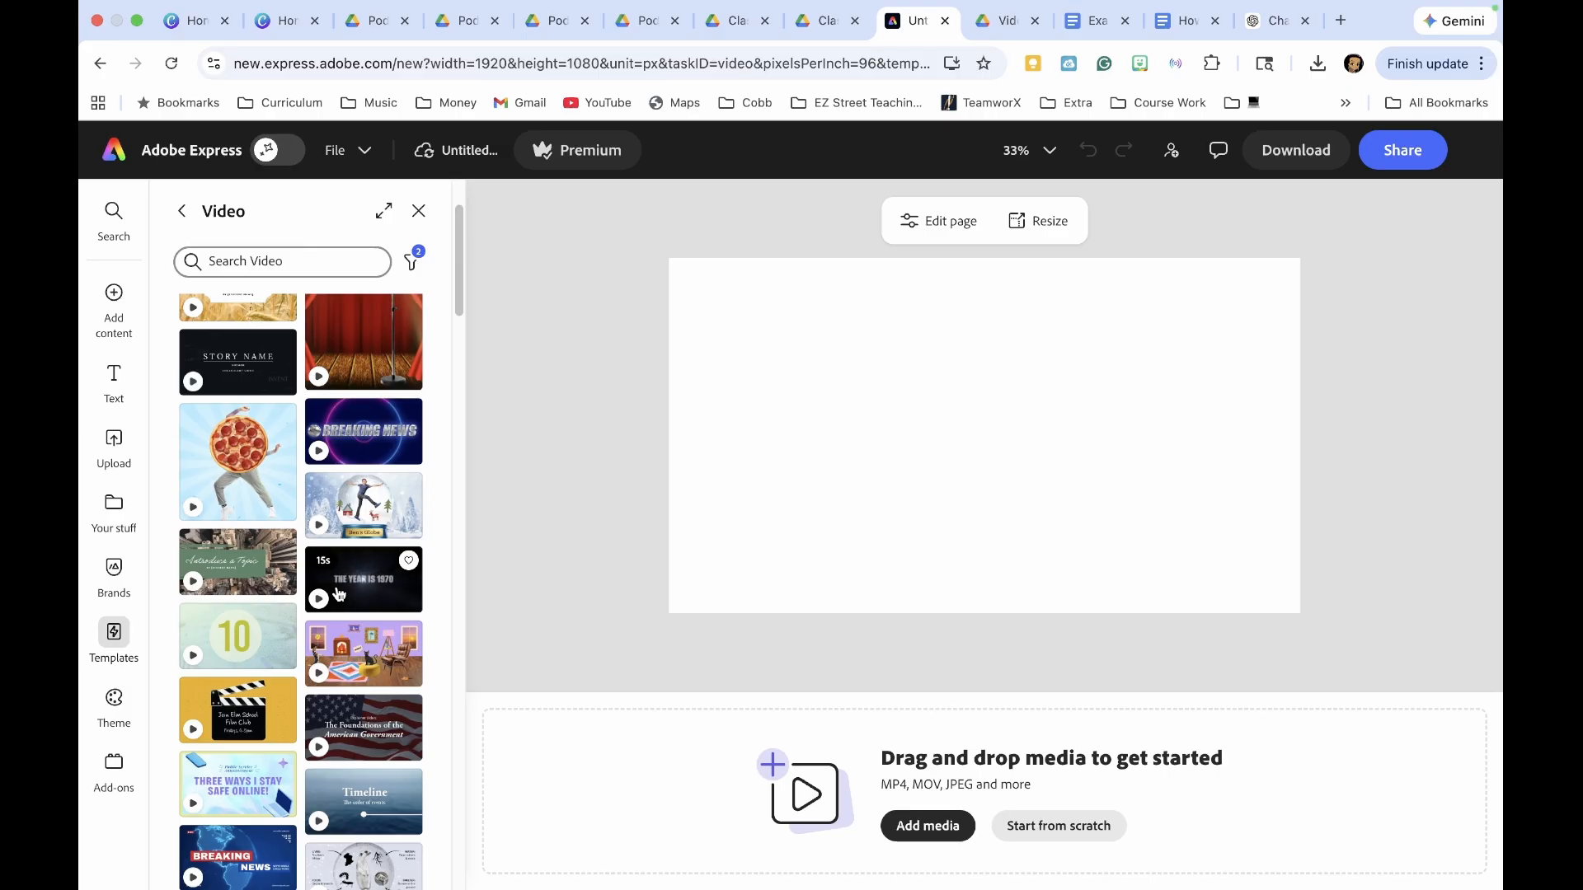
scroll(338, 593, down, 1)
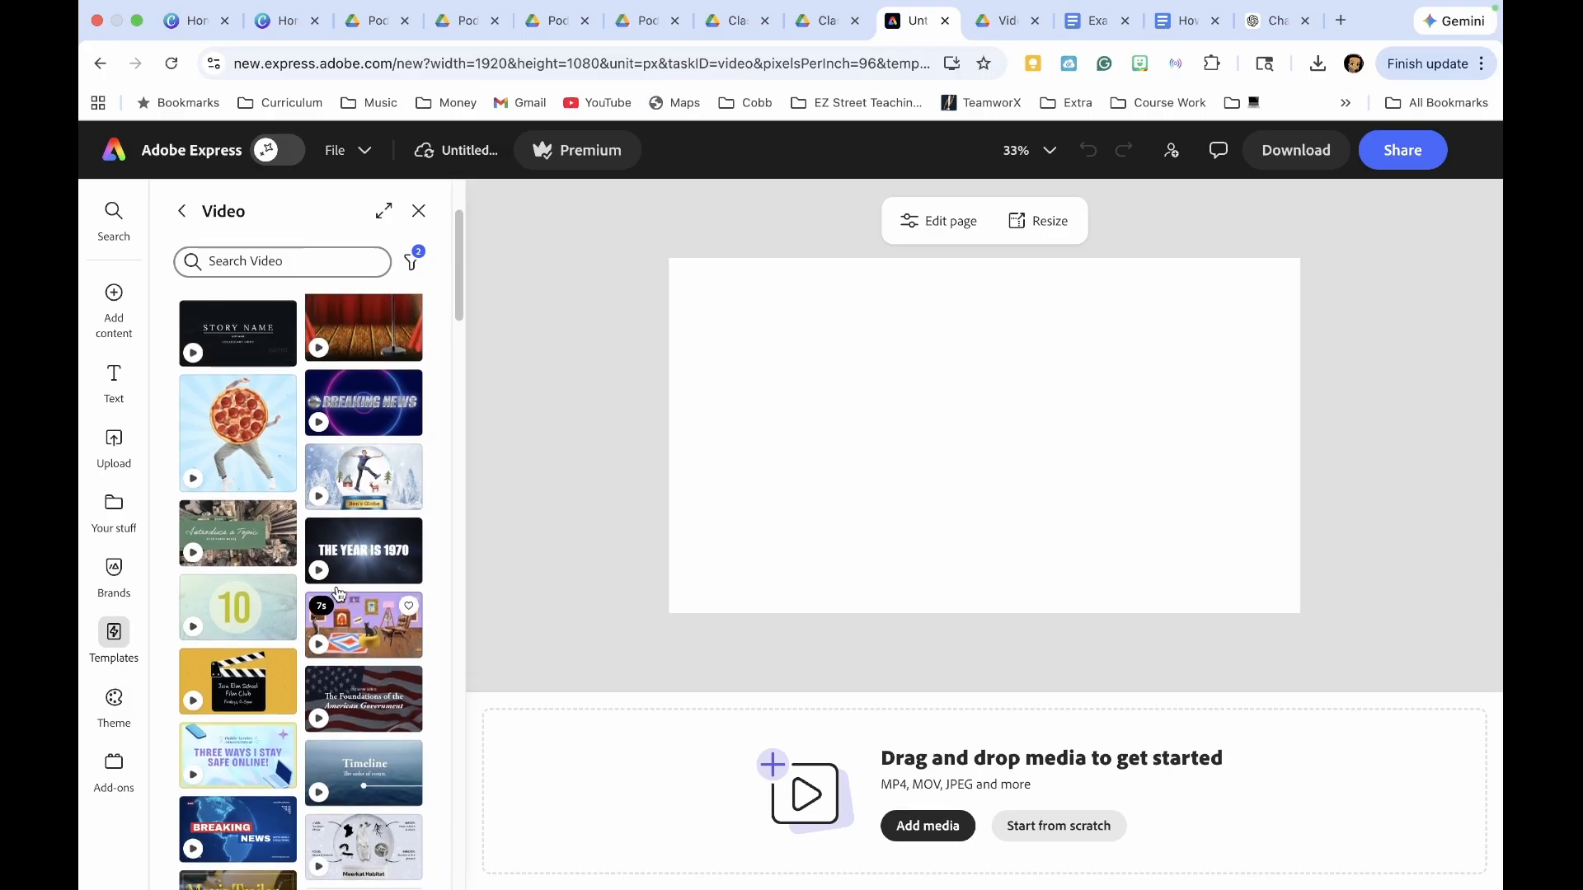
scroll(455, 569, down, 1)
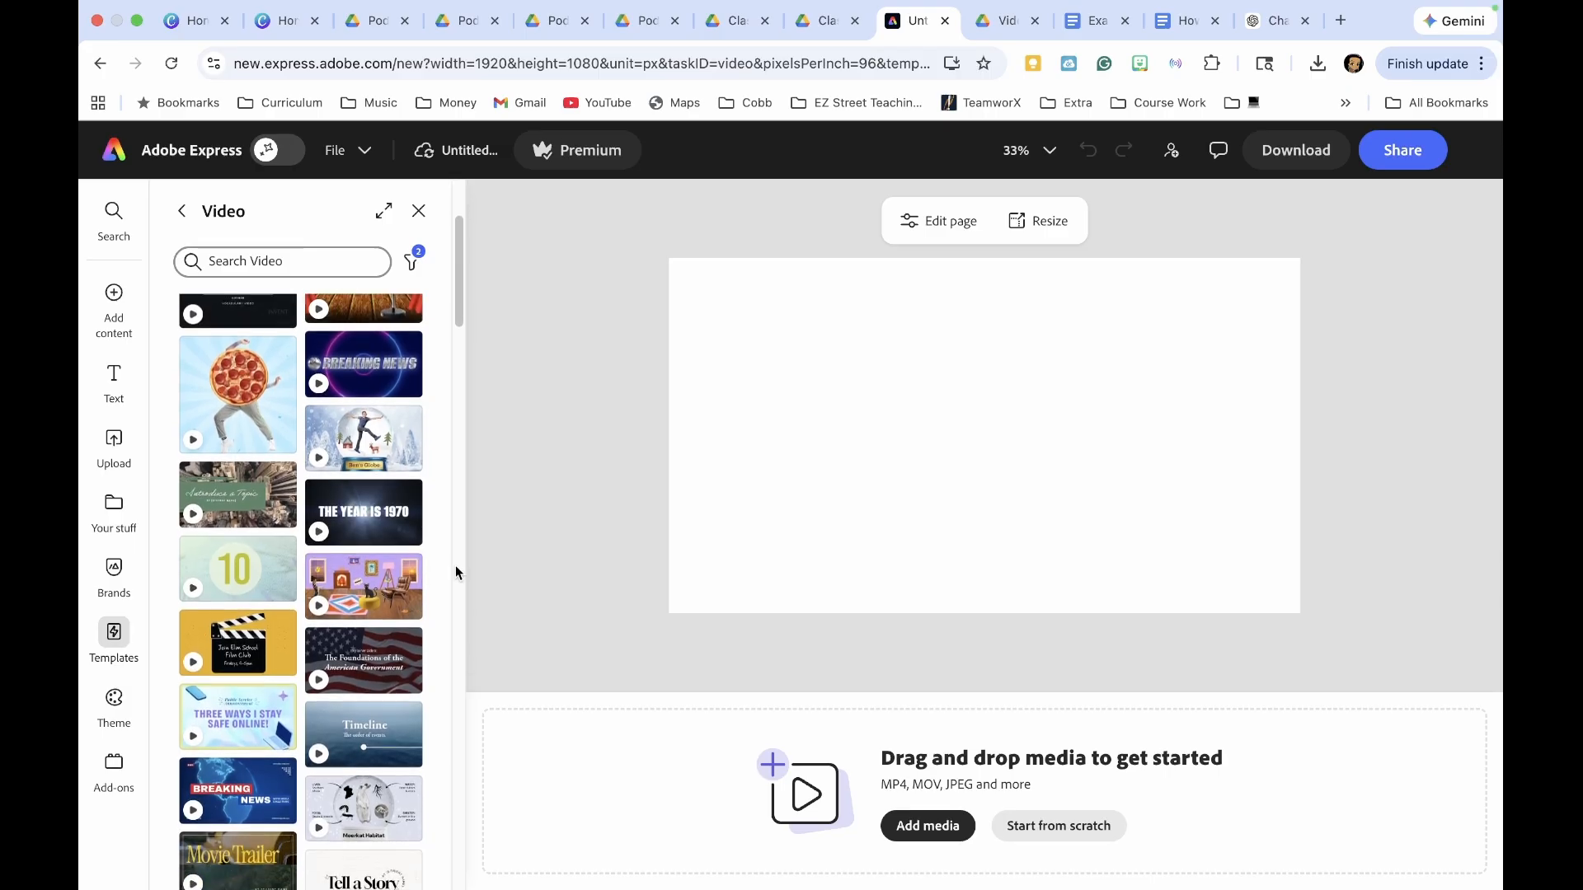
scroll(455, 566, up, 1)
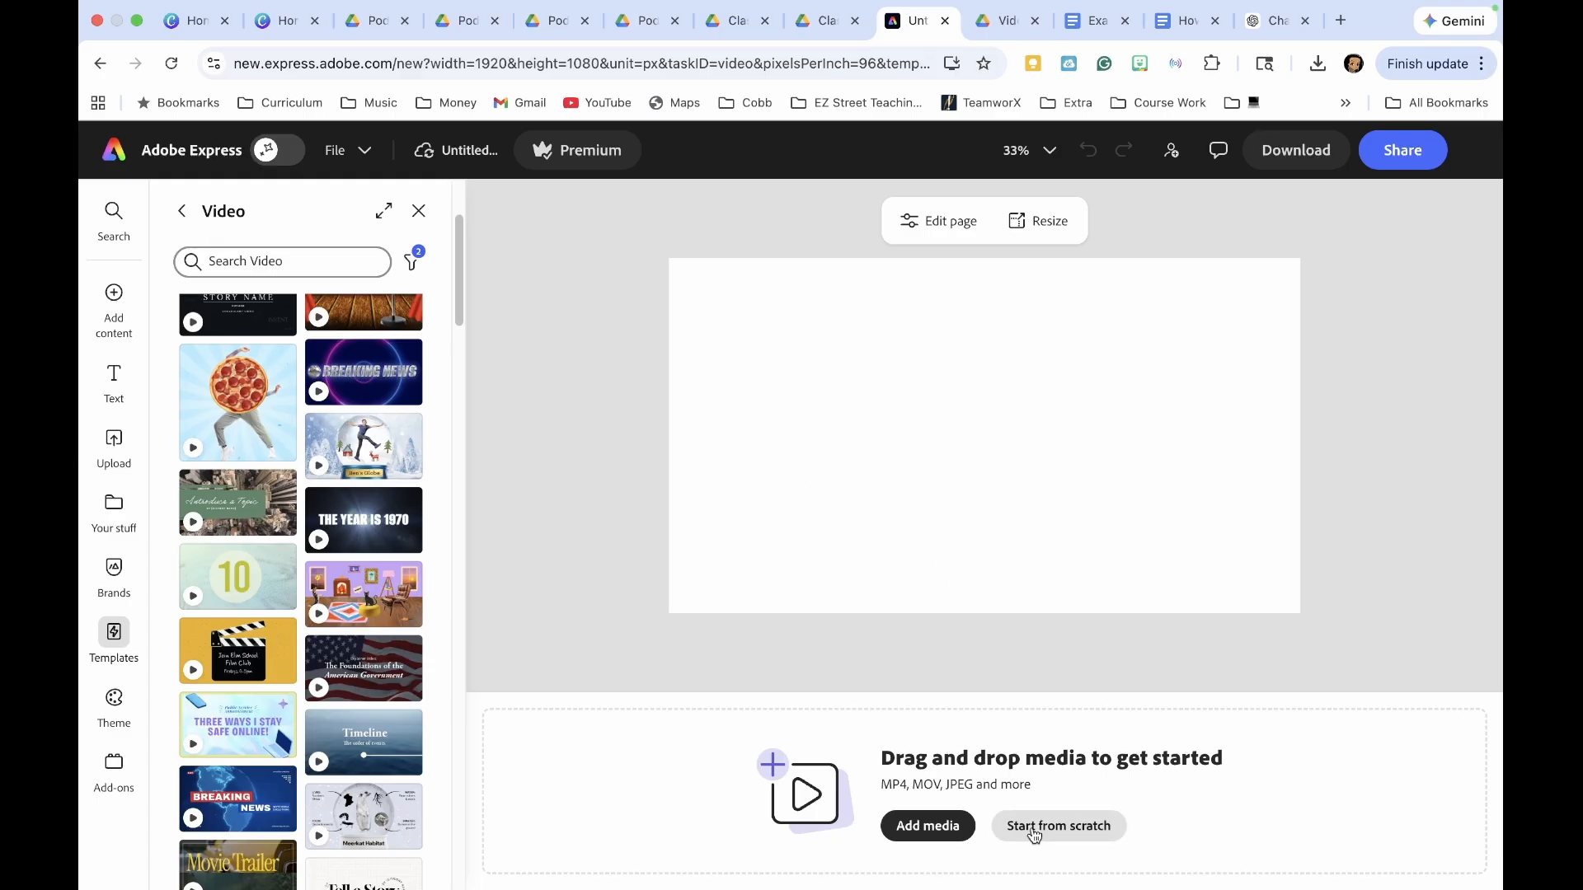
click(1088, 827)
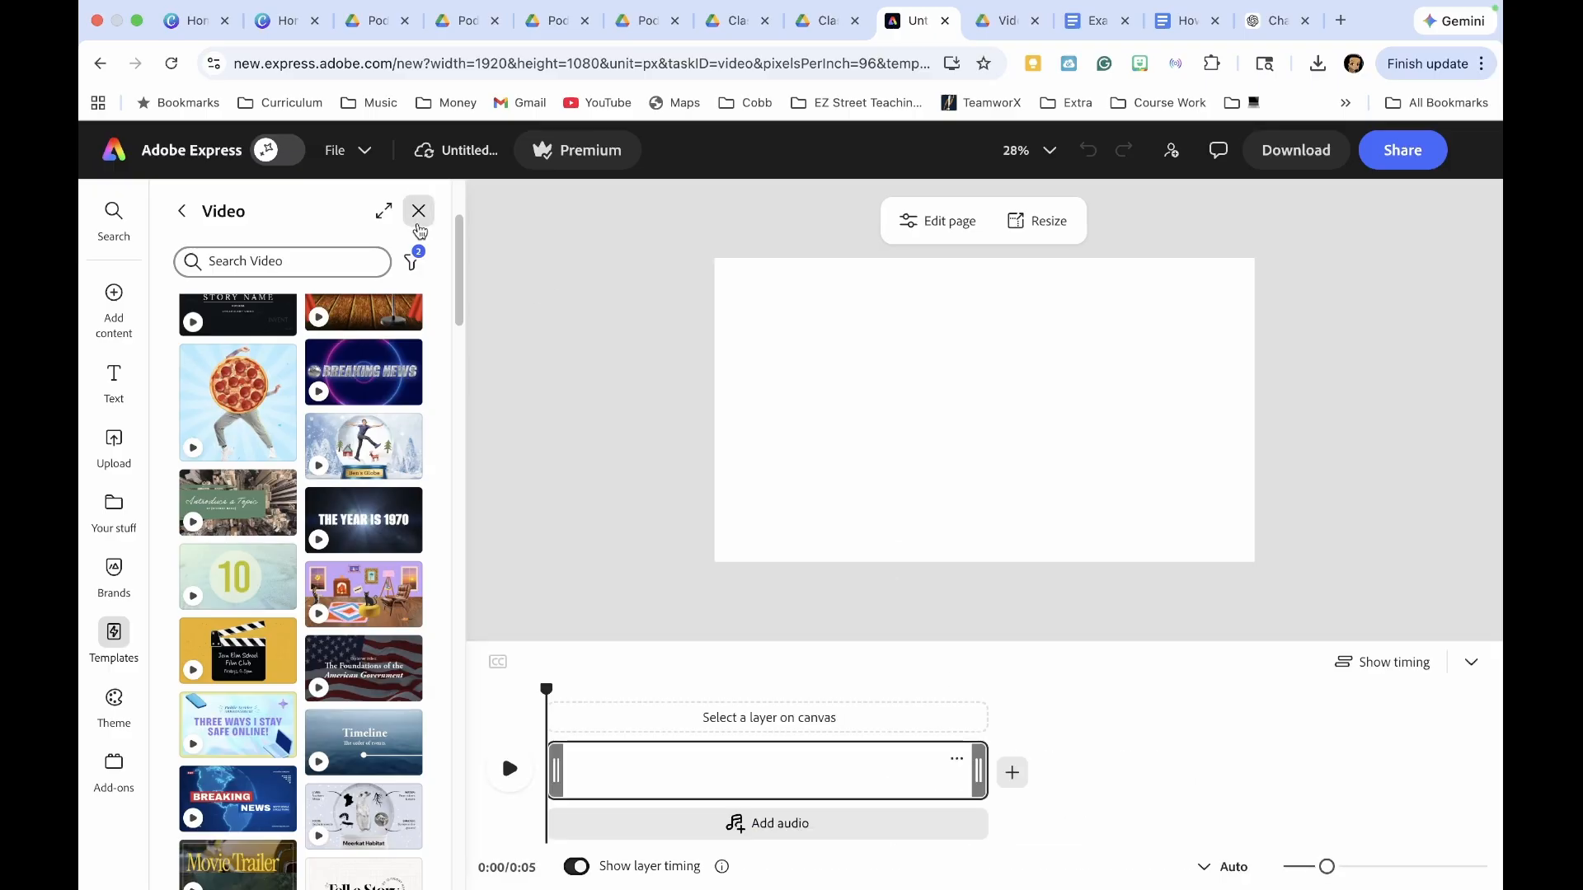
click(418, 212)
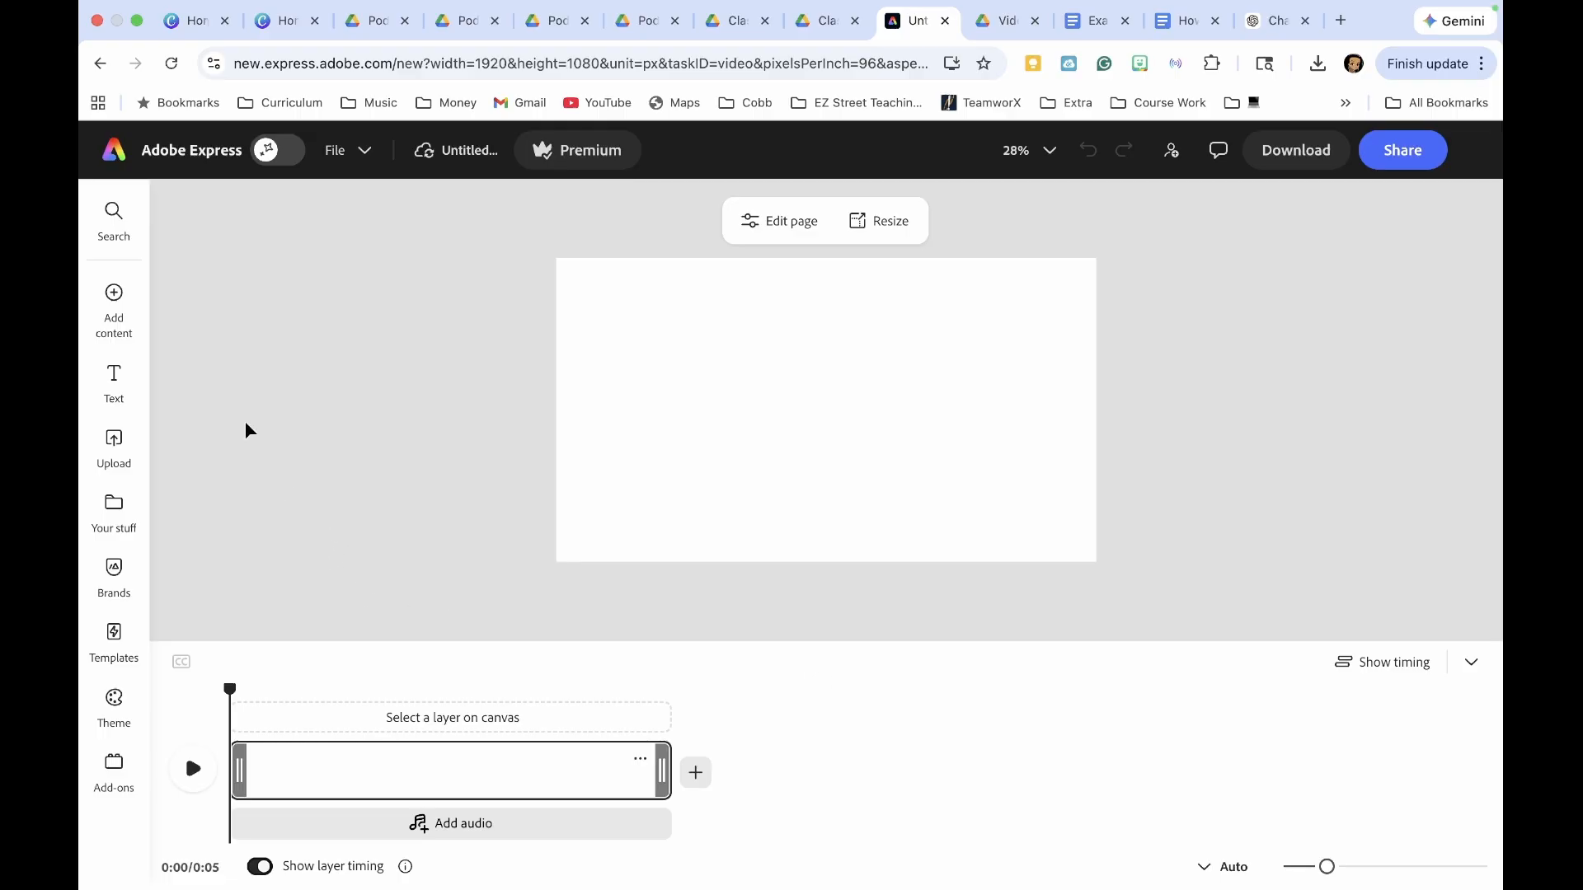
Step: Open the voiceover recorder from the sound effects media for the blank video
click(114, 295)
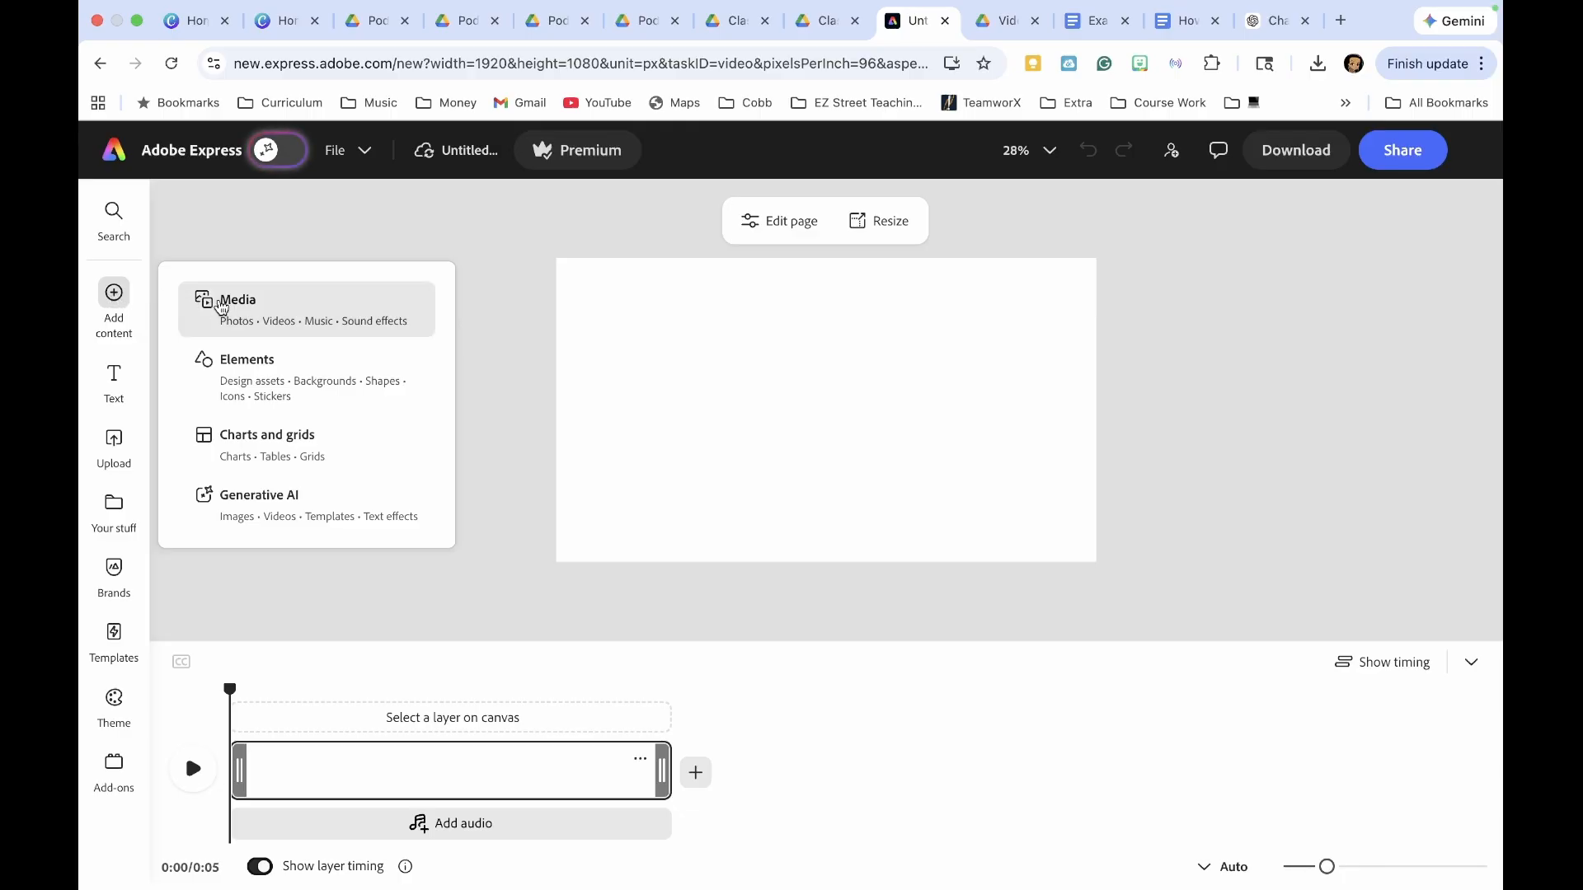
click(238, 308)
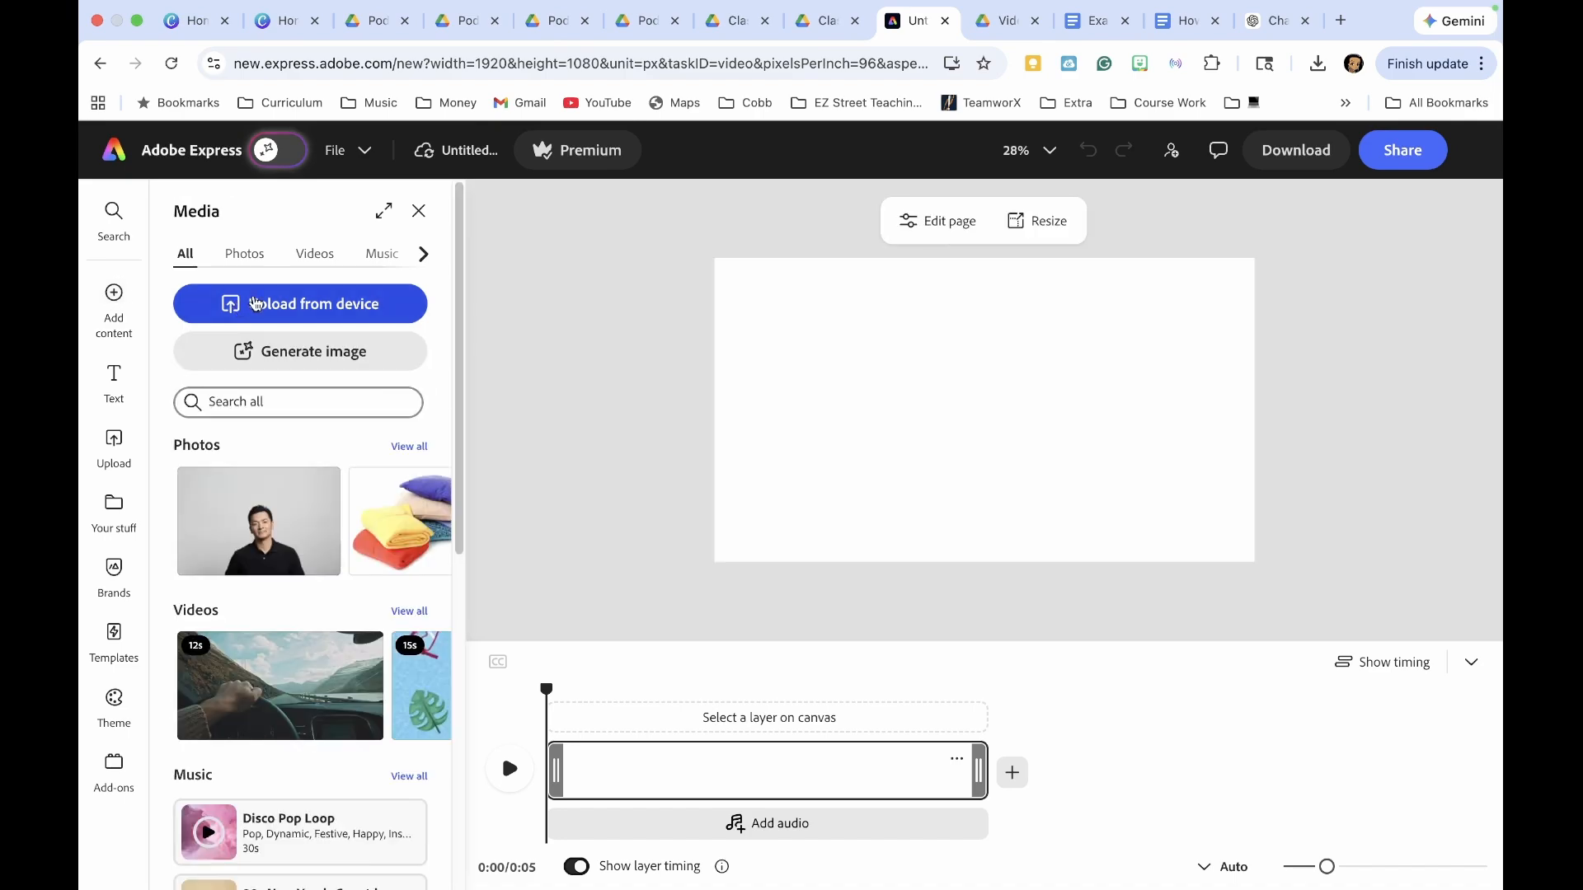
click(423, 254)
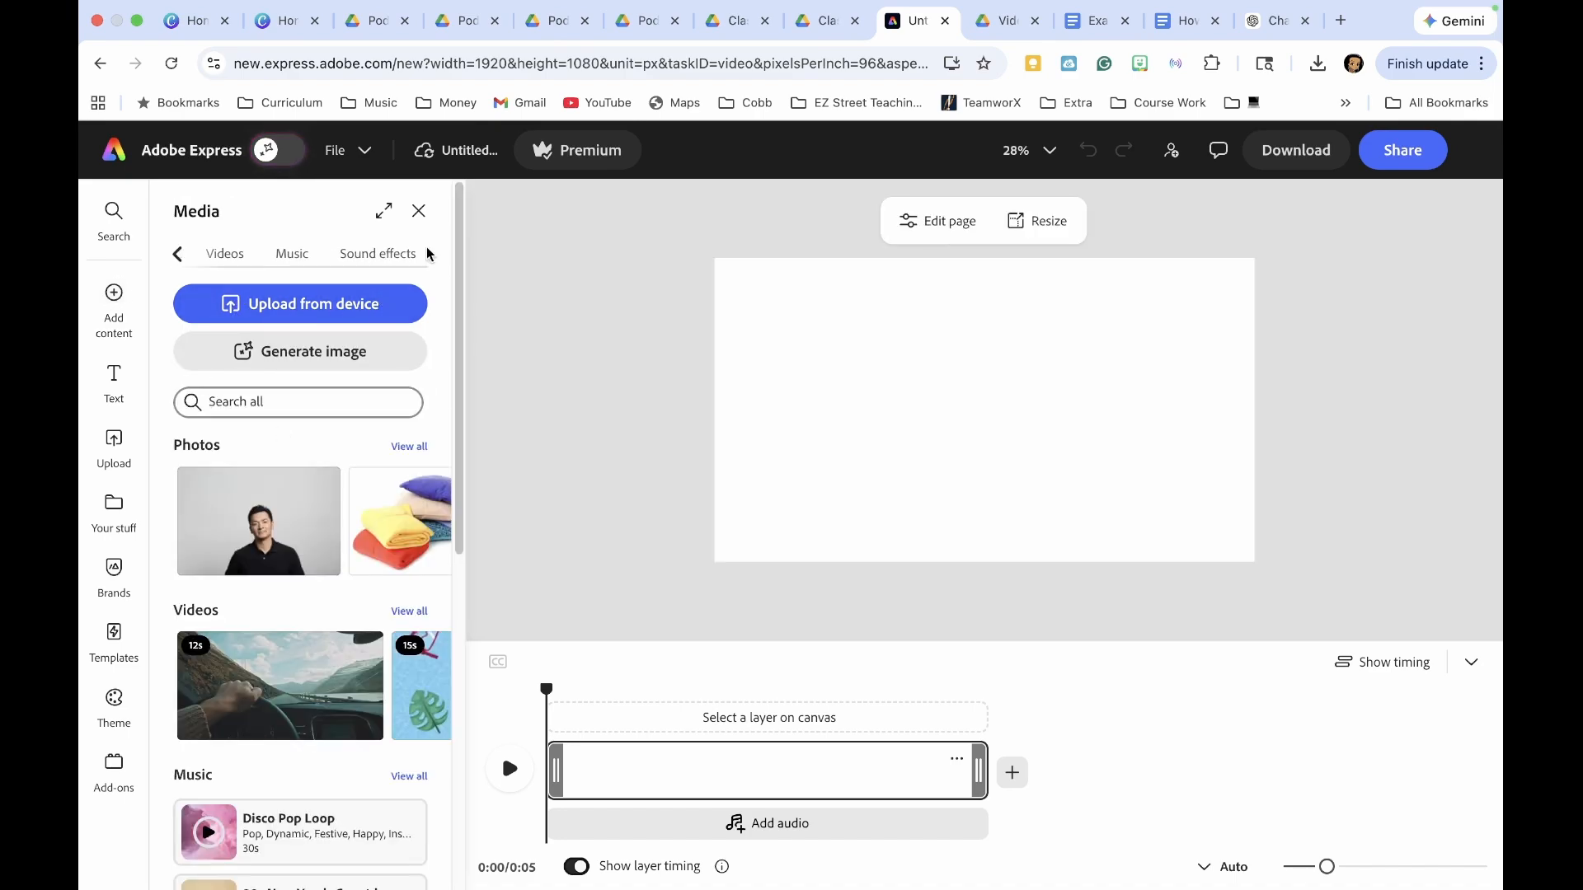
click(382, 255)
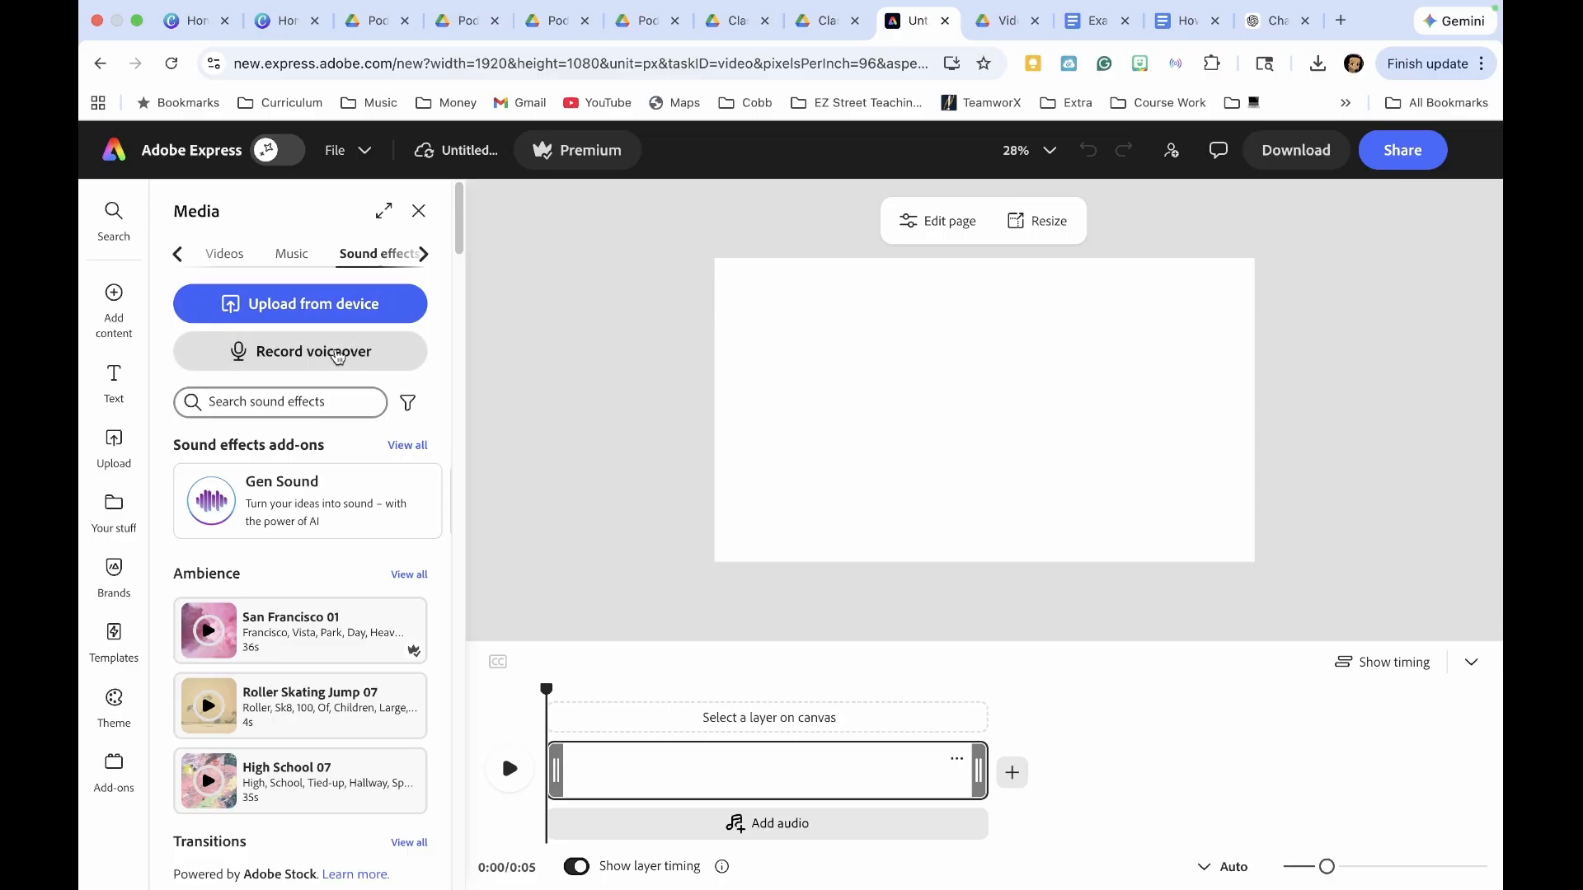
click(337, 356)
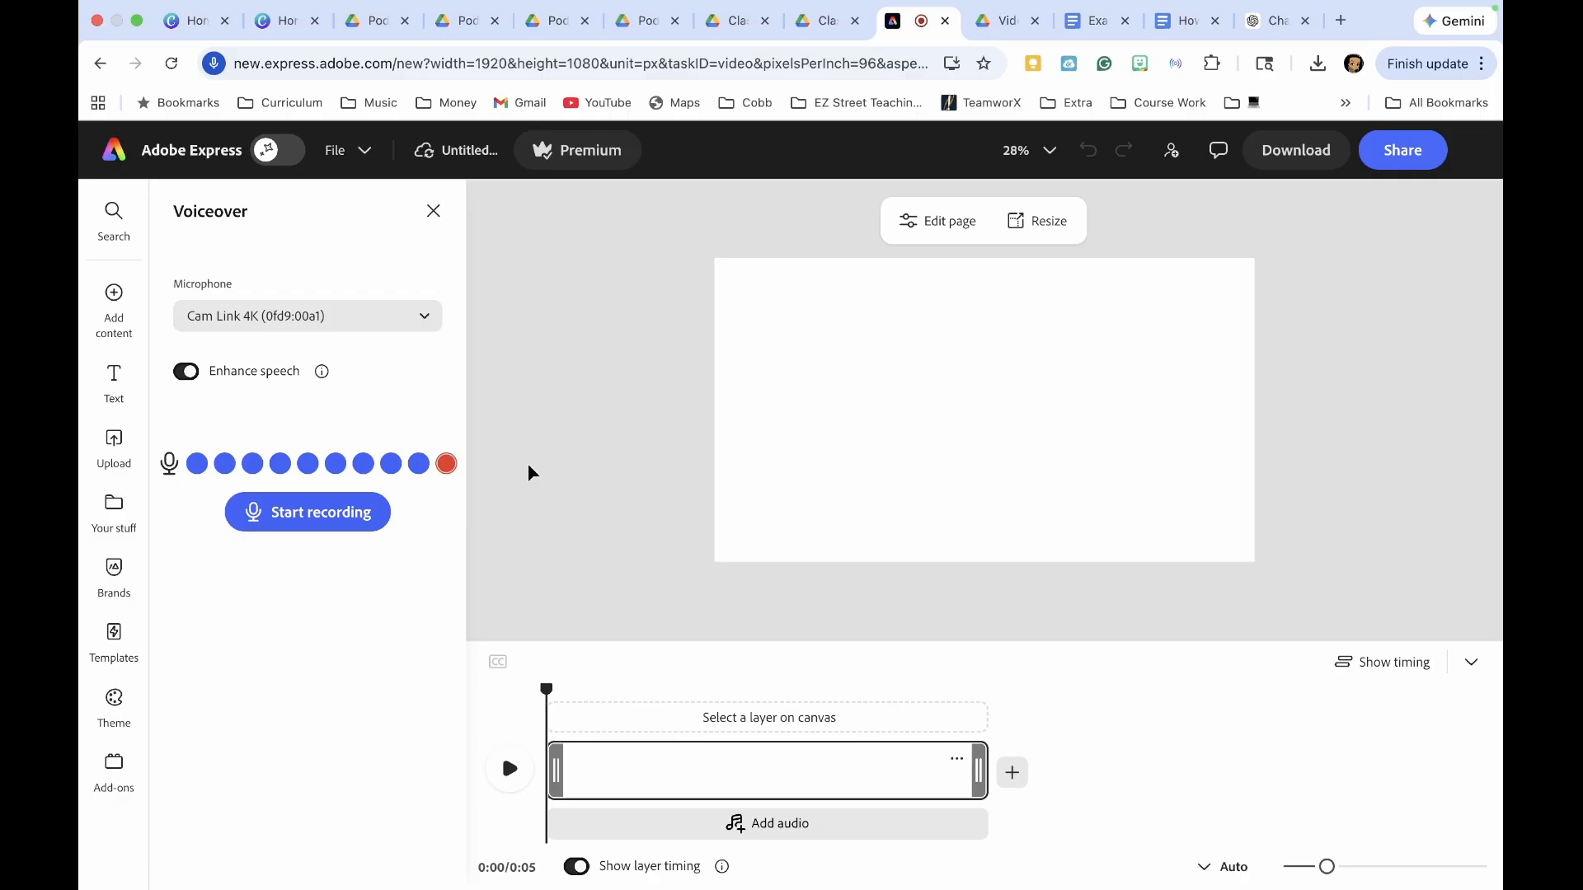
Step: Switch to Class Podcast Script Outline.pdf in Google Drive and review its sections from the podcast title to the wrap-up
click(739, 25)
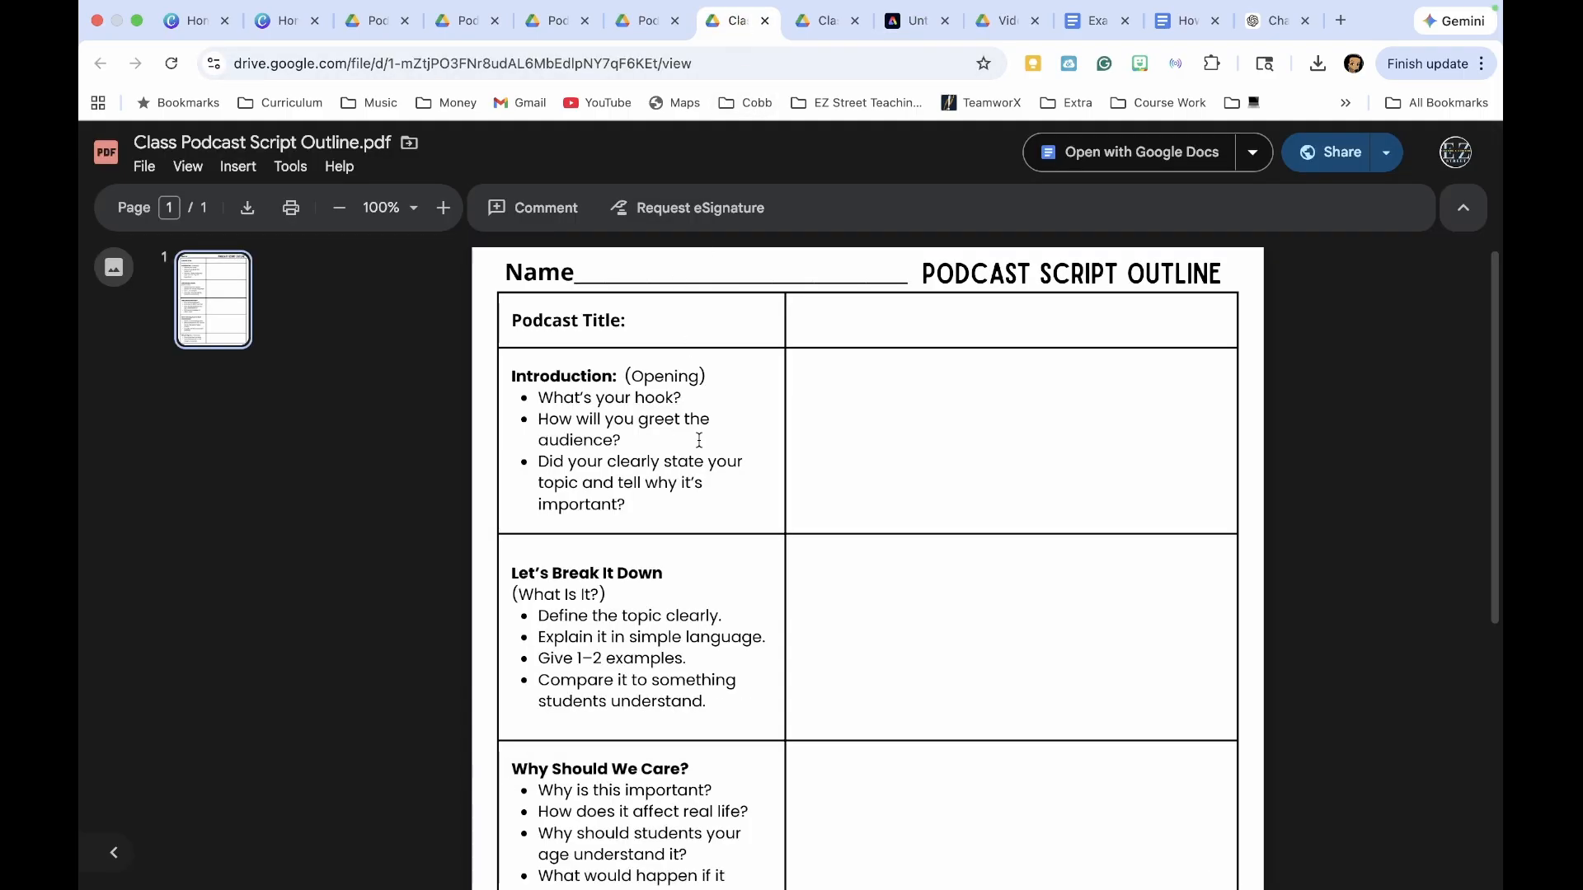
scroll(699, 439, down, 1)
scroll(699, 439, up, 1)
scroll(699, 439, down, 8)
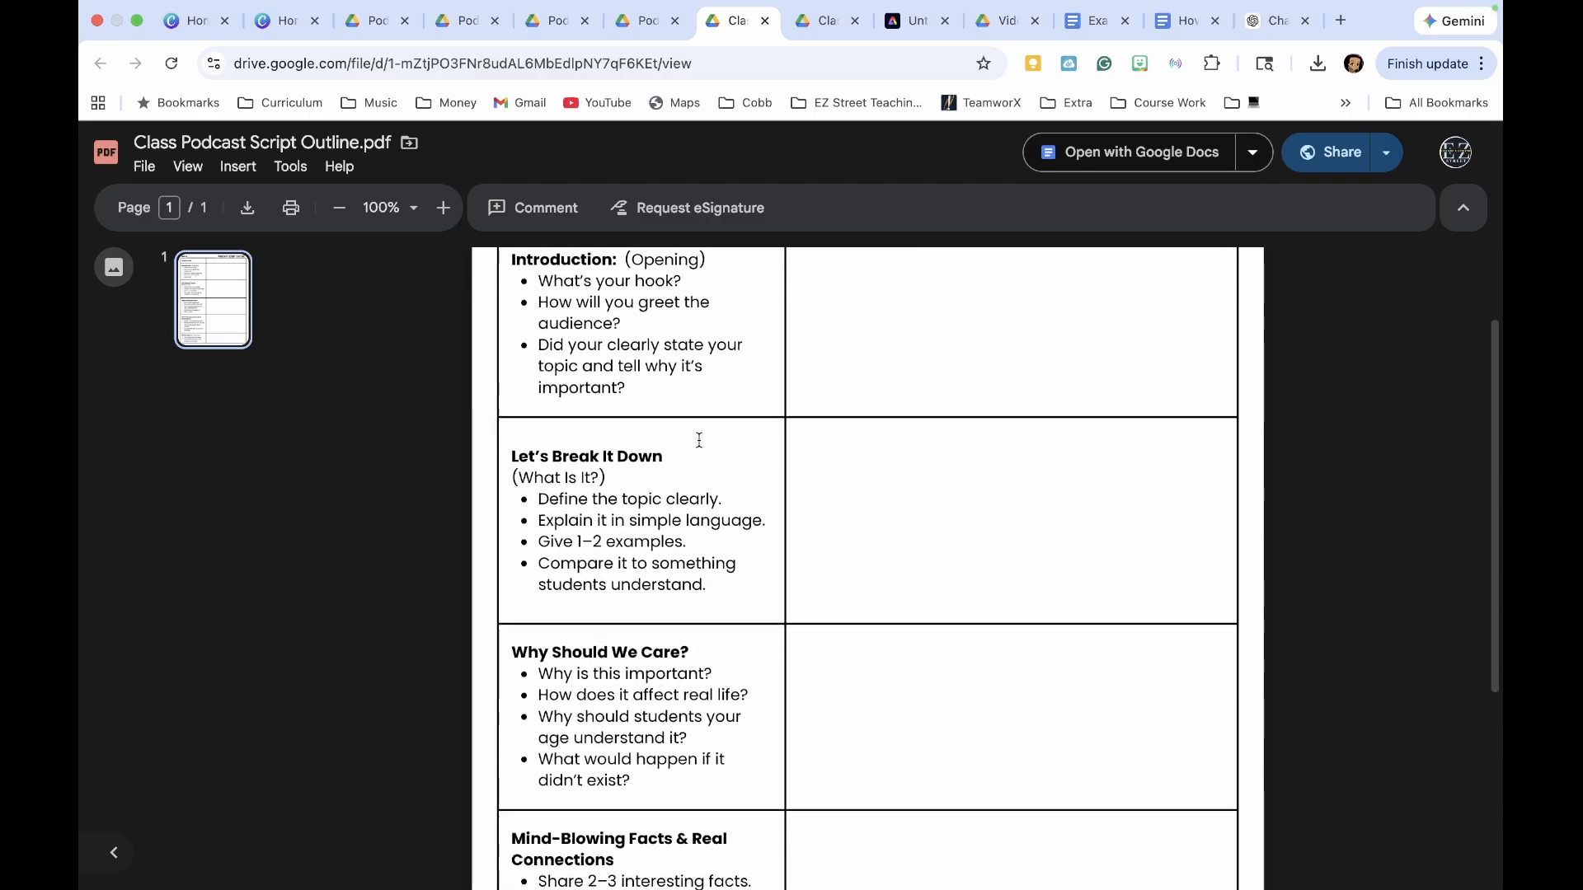
scroll(699, 439, down, 11)
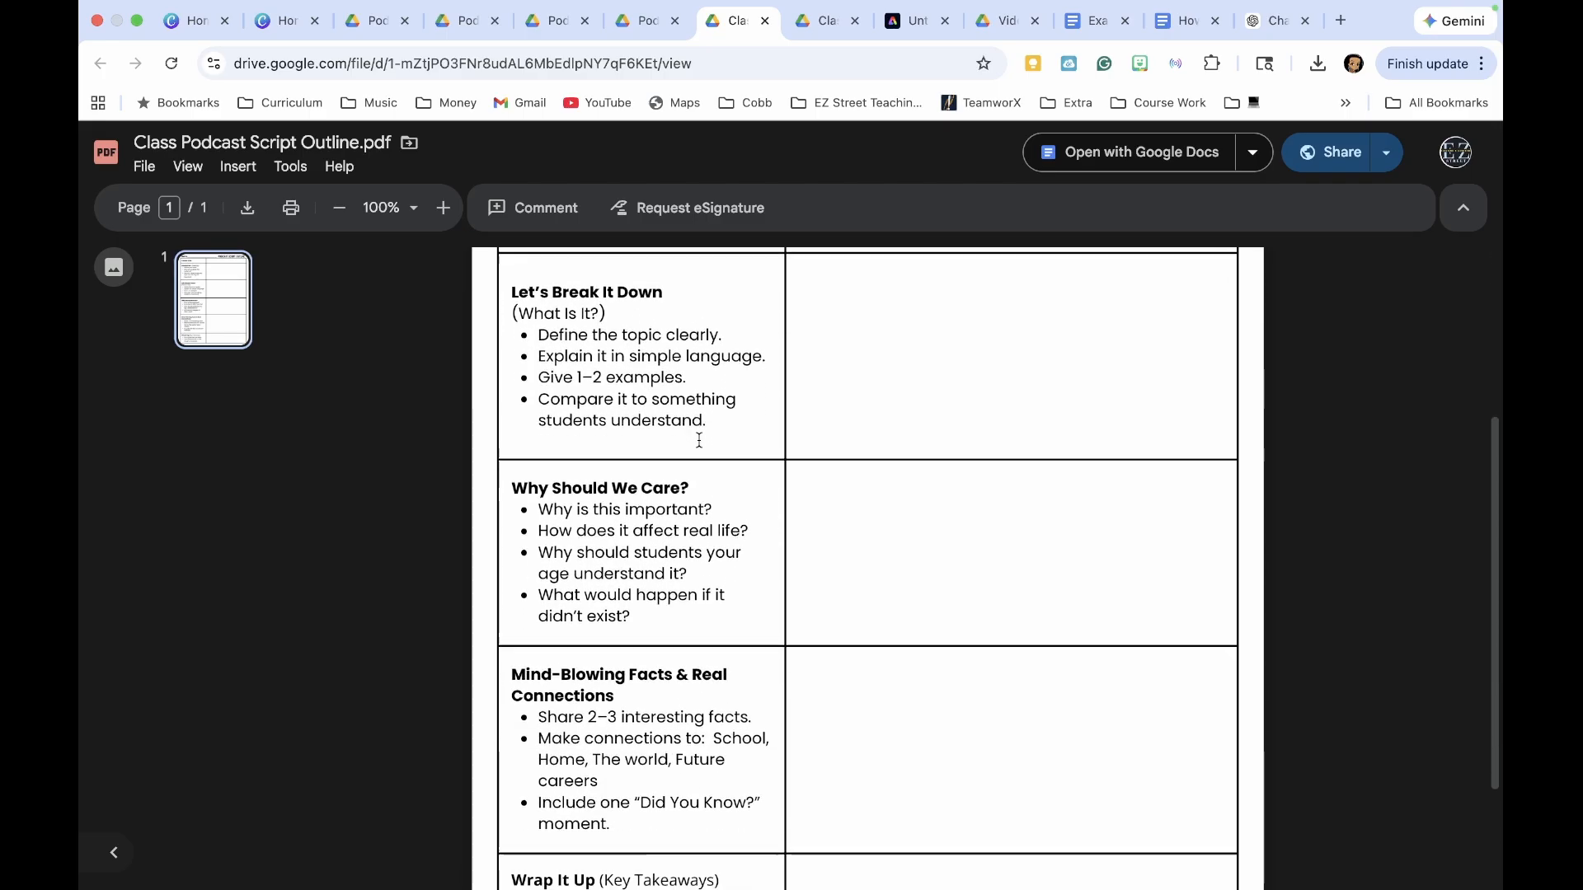
scroll(699, 439, down, 4)
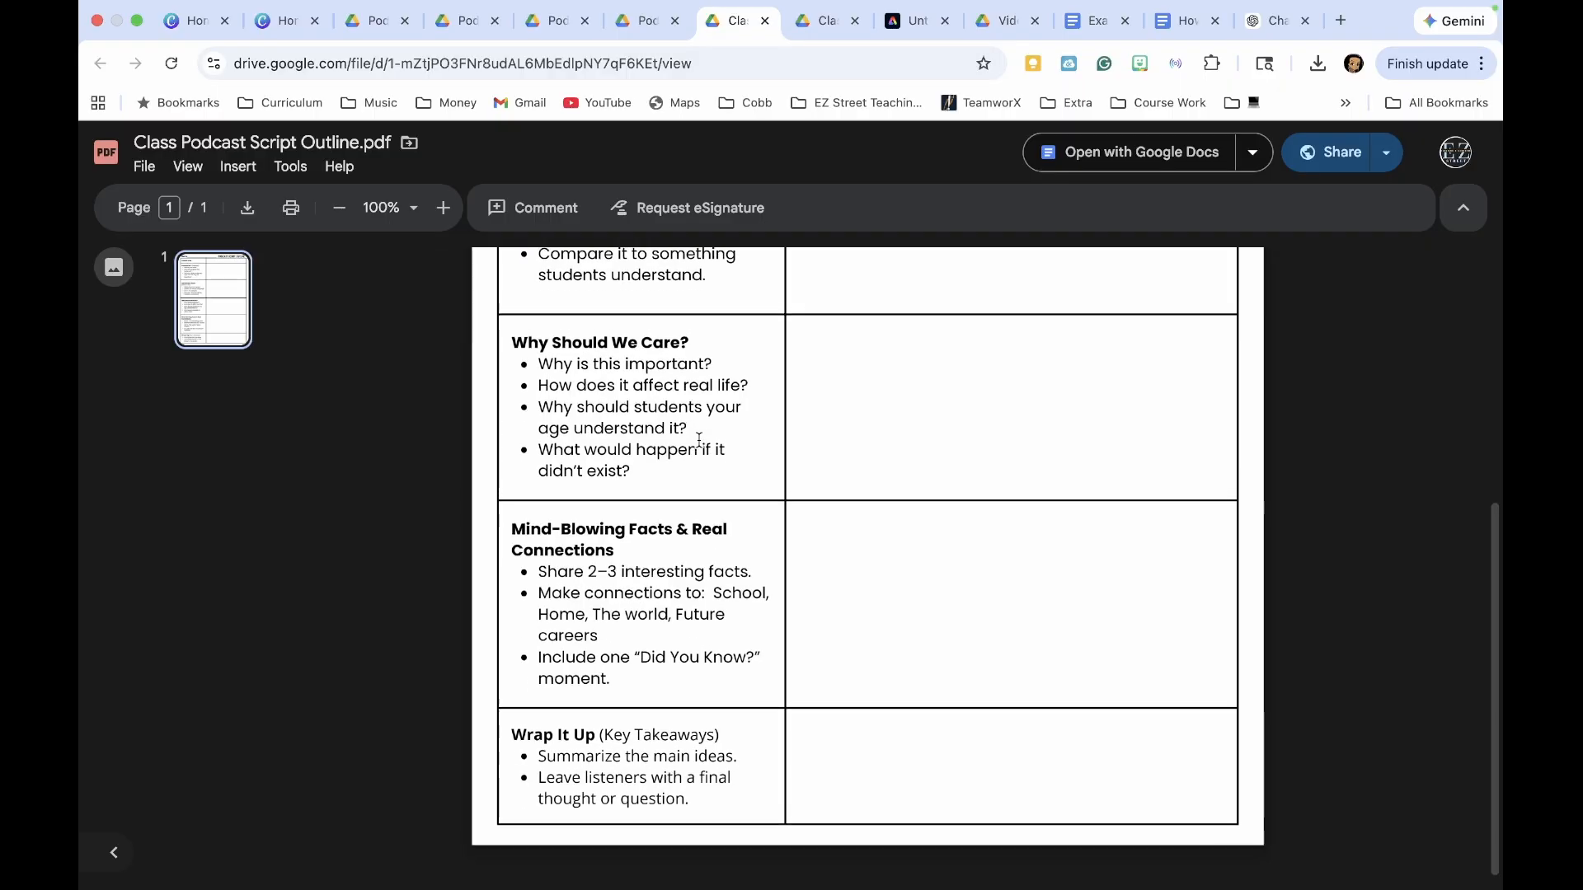
scroll(699, 440, up, 12)
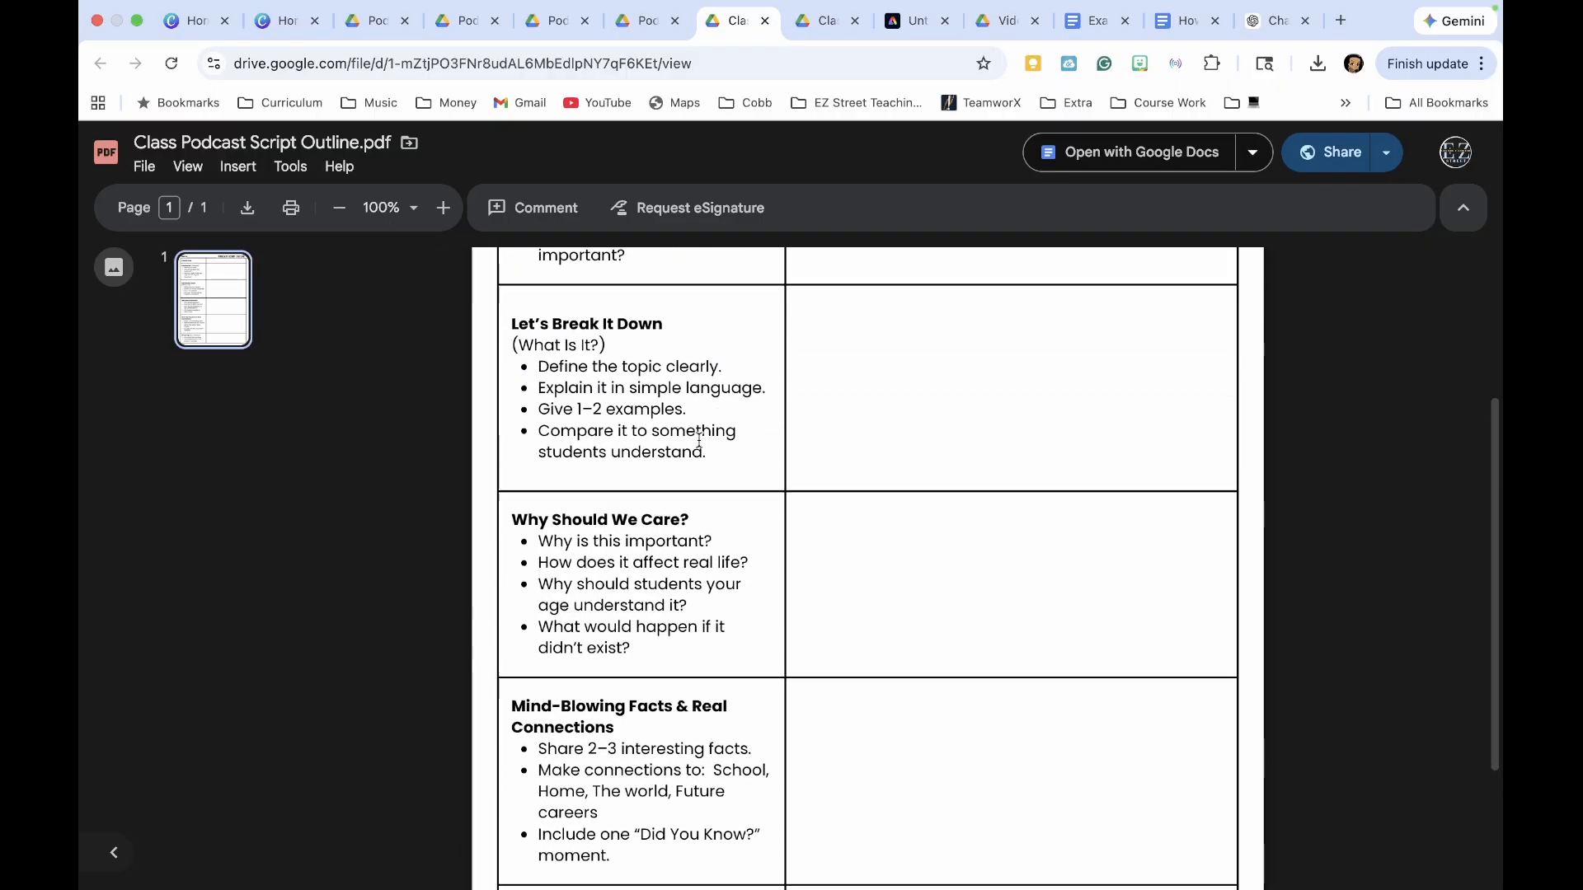
scroll(699, 439, up, 10)
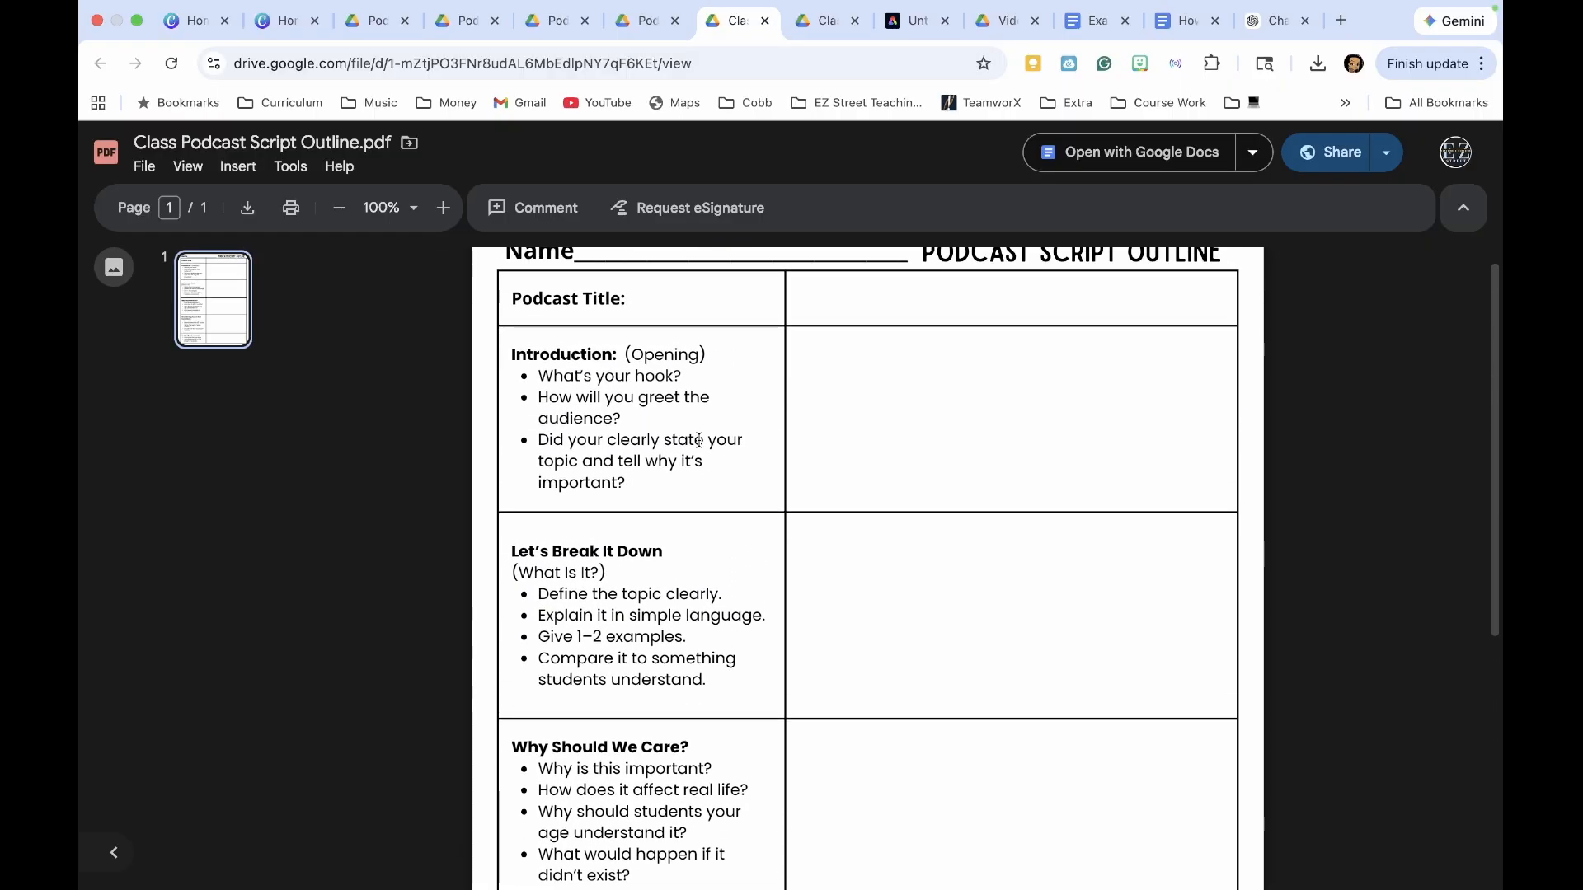
scroll(699, 439, up, 1)
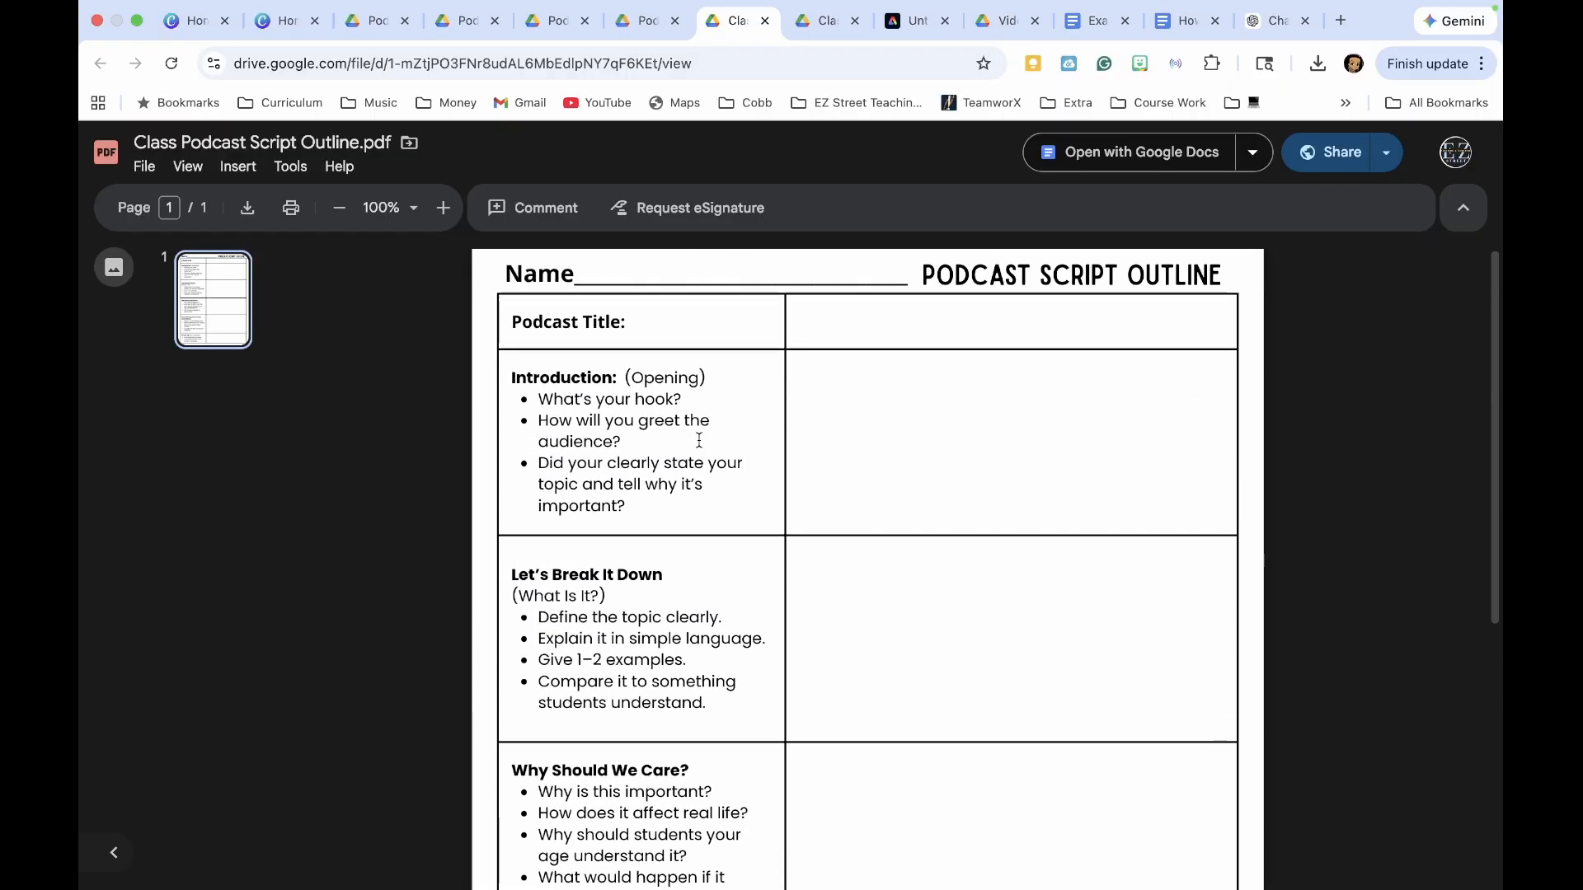
Step: Switch to Podcast Script Write Up (Detailed).pdf in Google Drive and review its script sections from Hook to Production Notes
click(639, 25)
scroll(657, 314, up, 10)
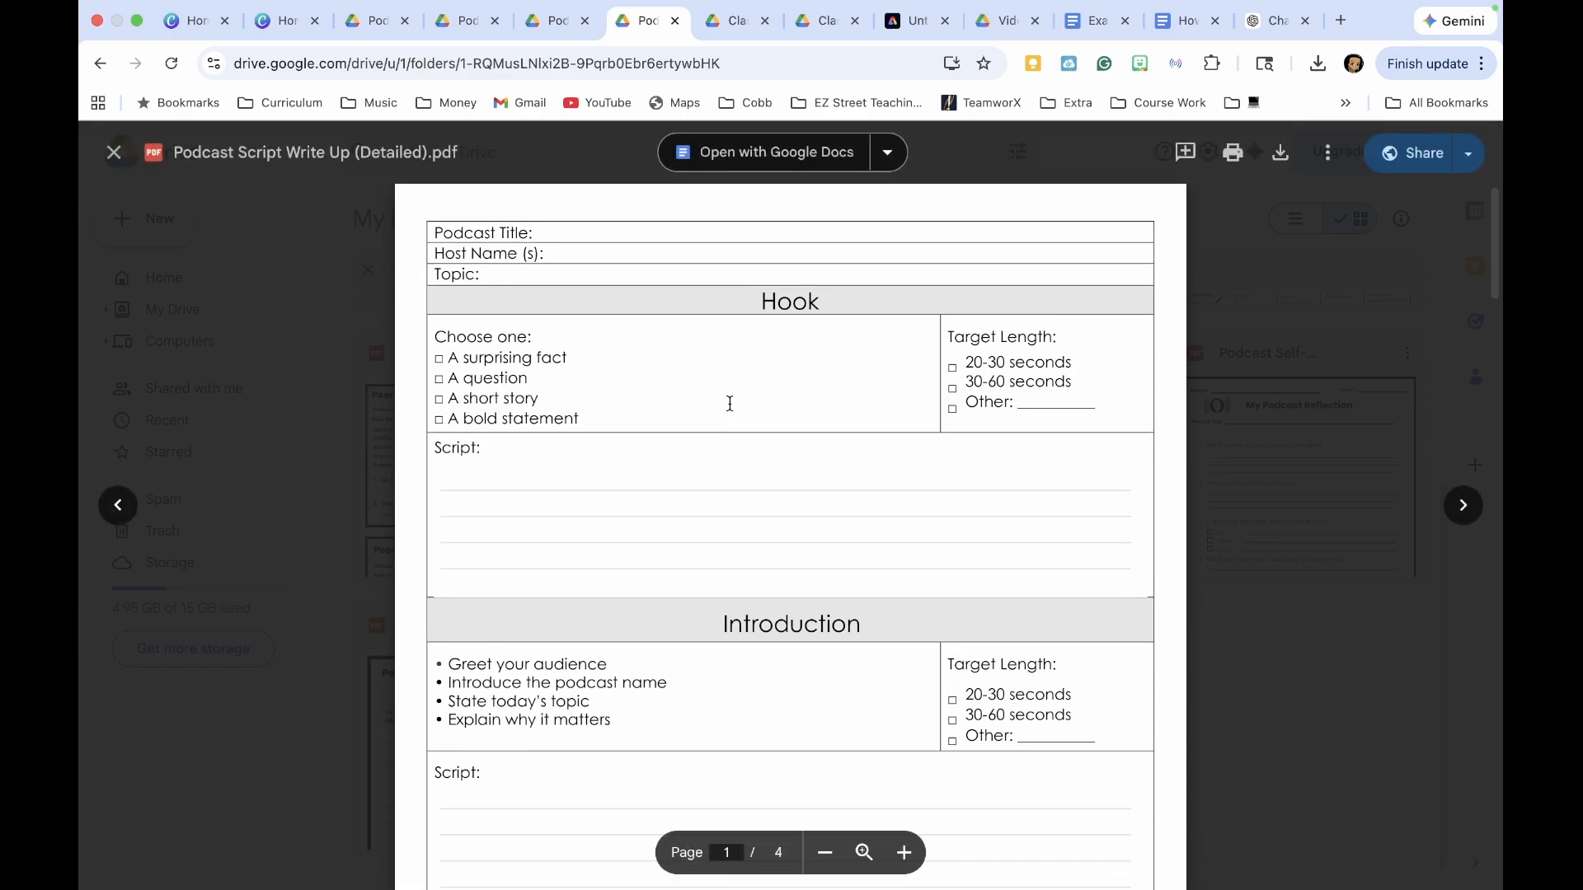
scroll(729, 403, down, 1)
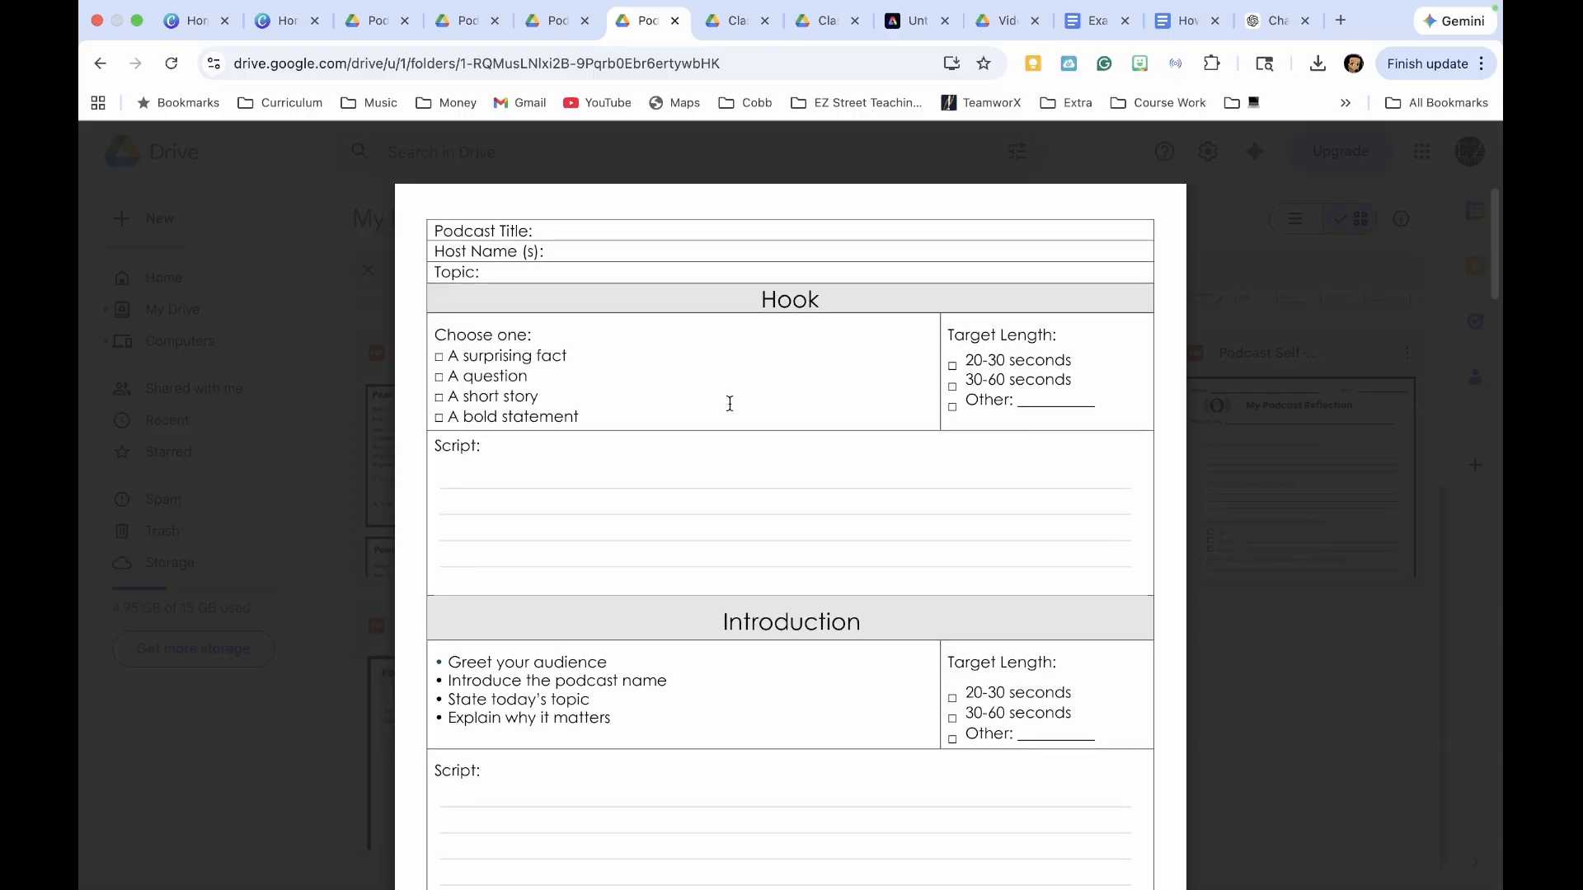
scroll(730, 403, up, 1)
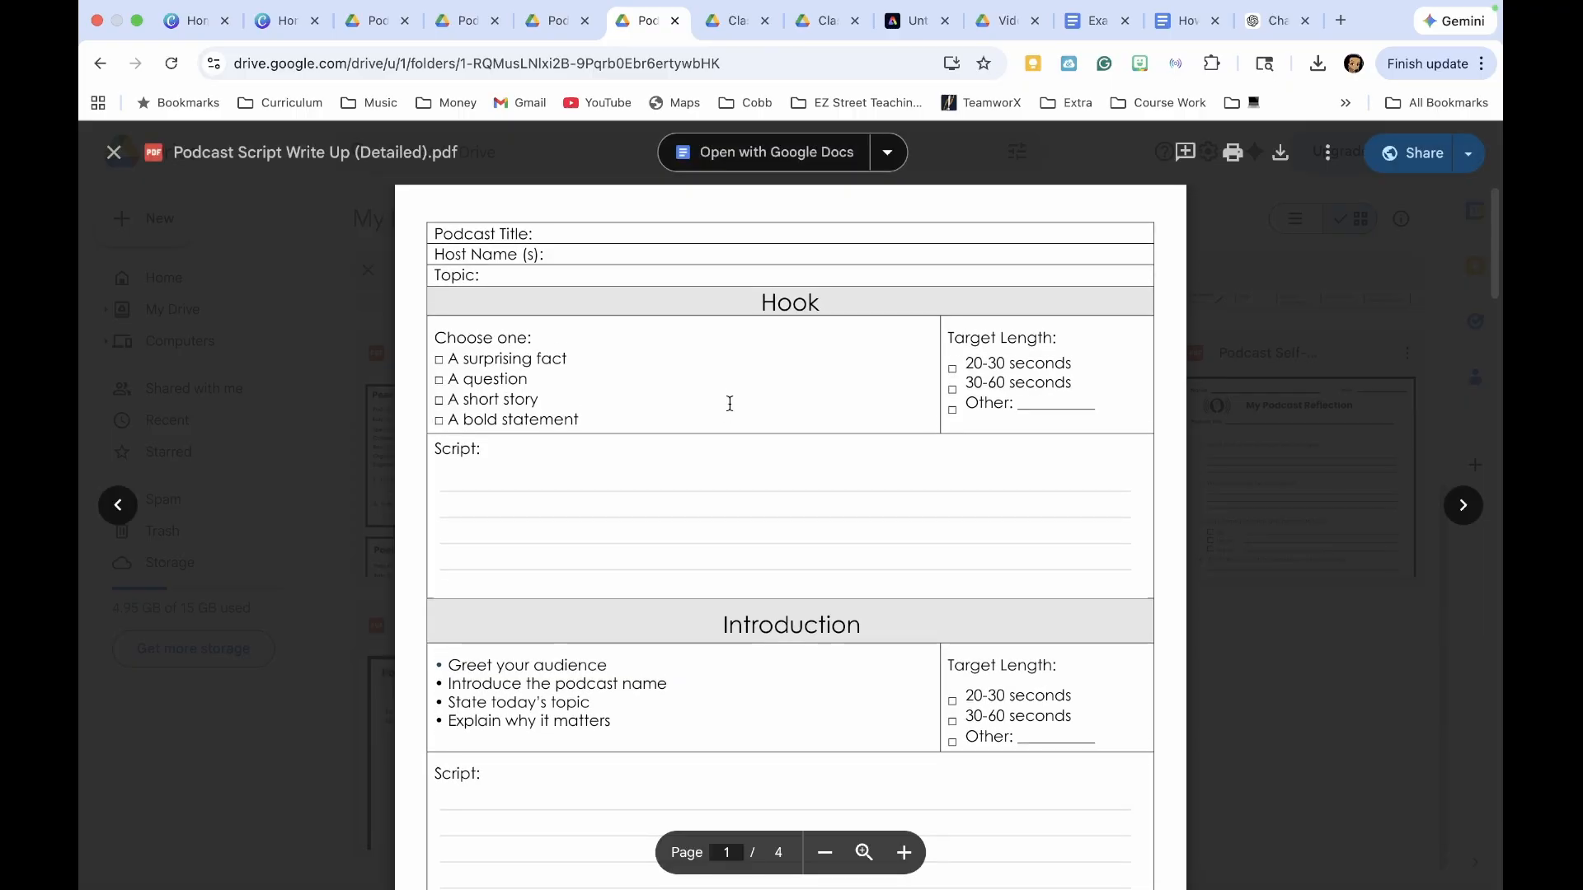
scroll(730, 403, down, 3)
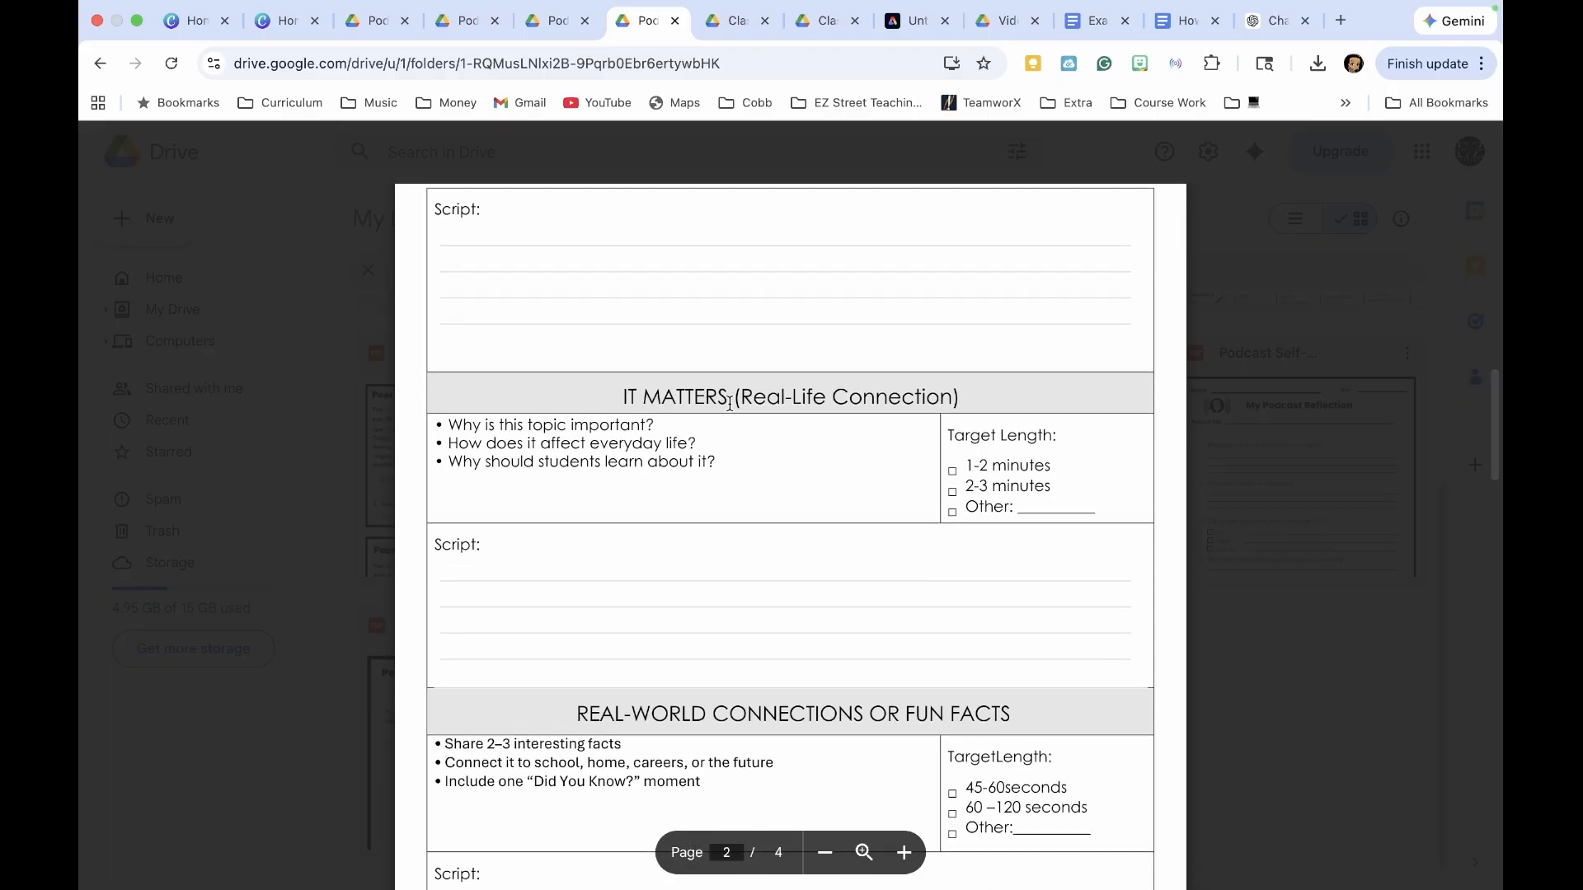
scroll(730, 404, down, 5)
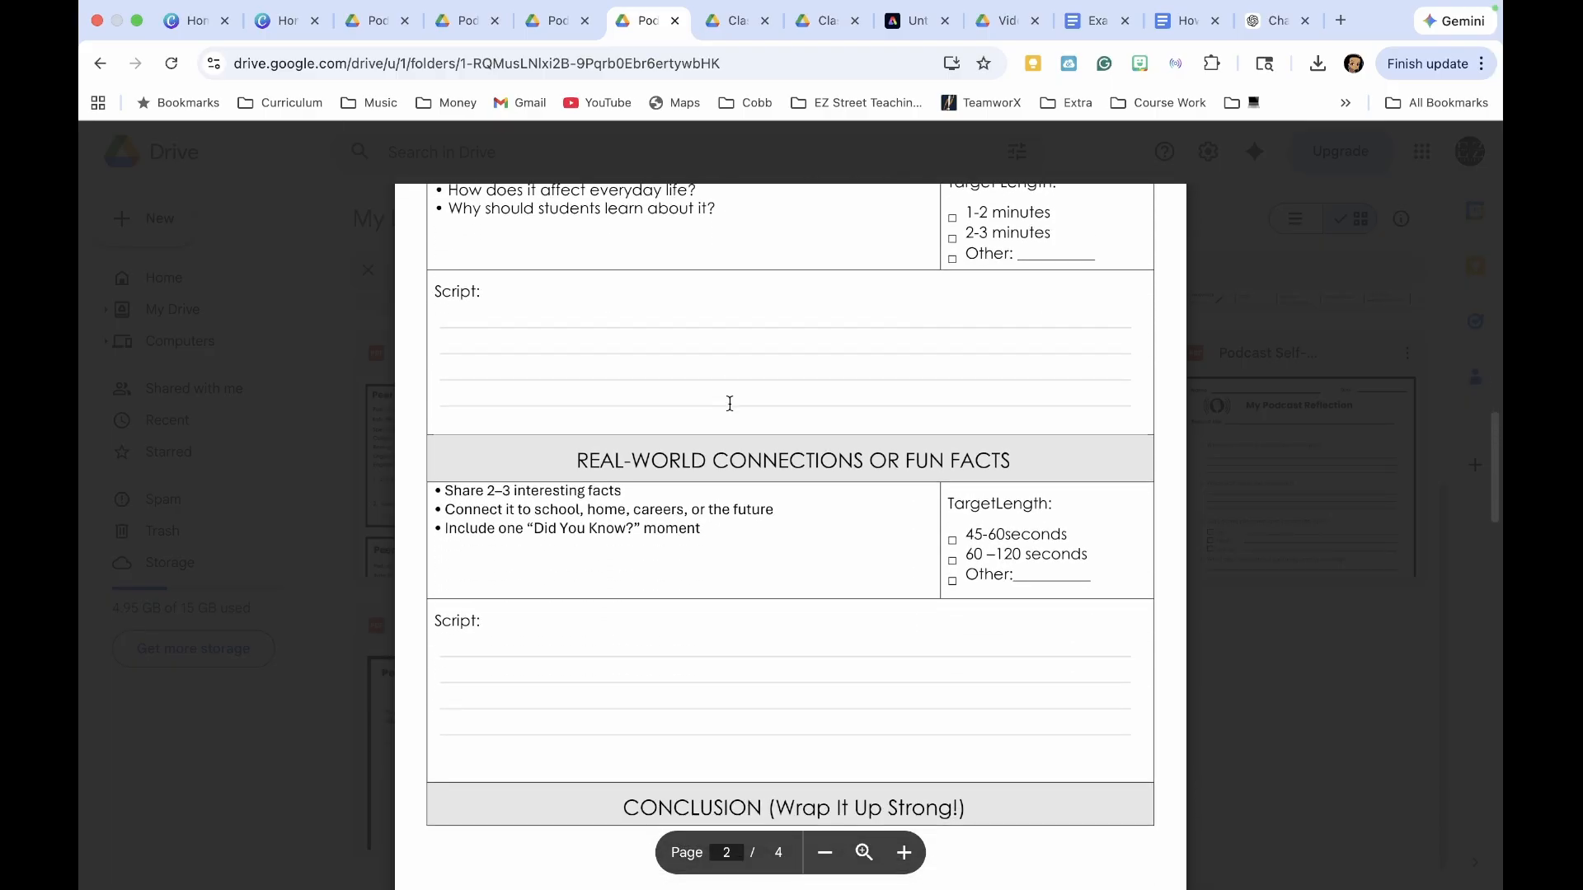
scroll(730, 403, down, 4)
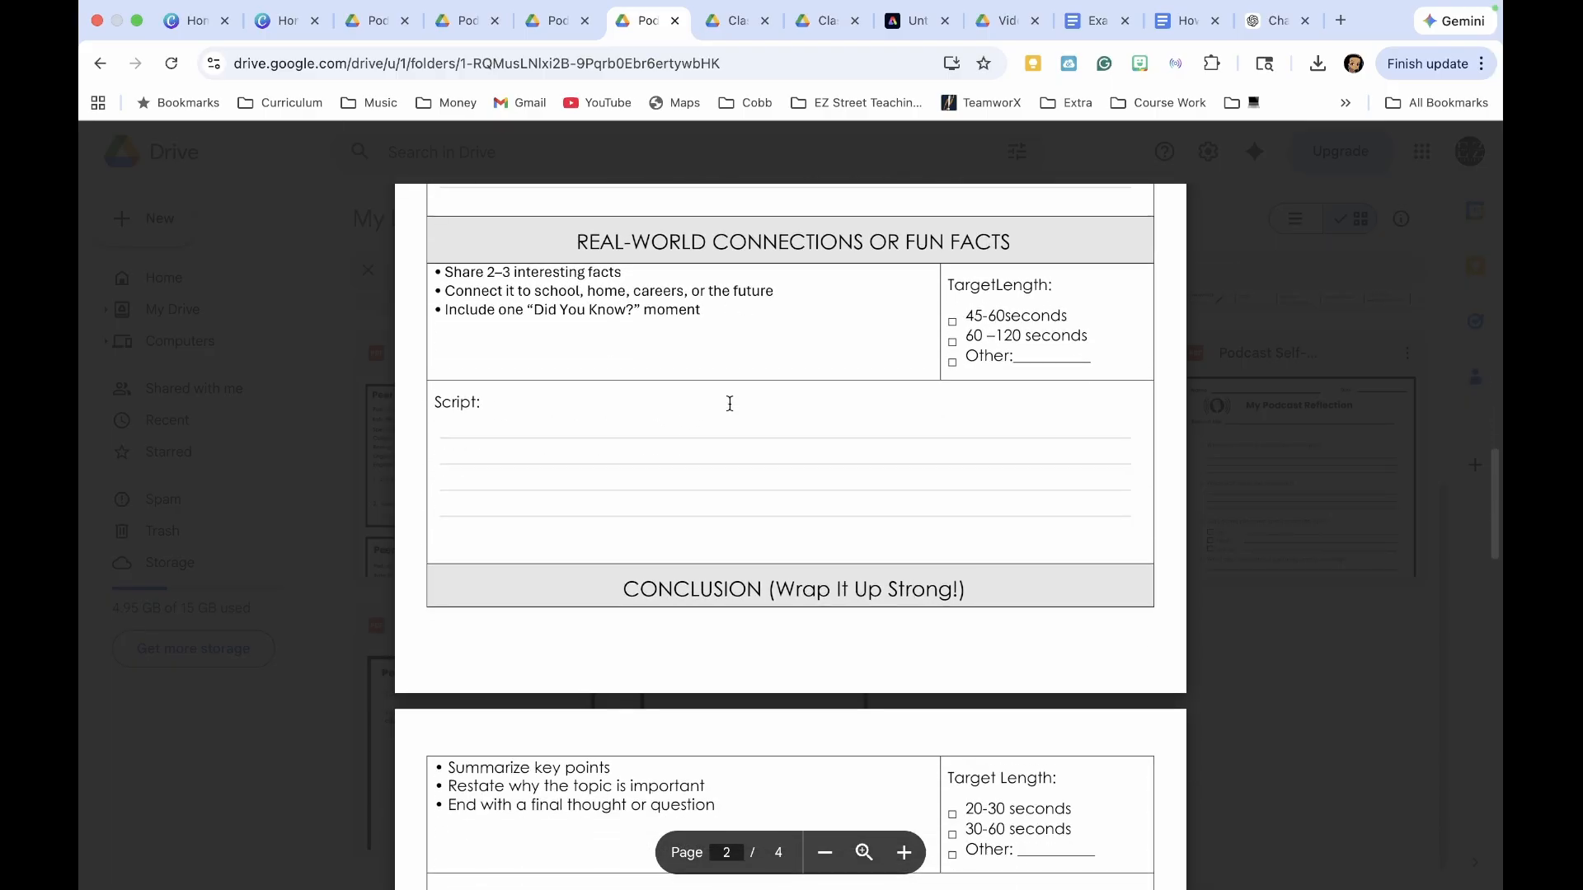
scroll(729, 403, down, 6)
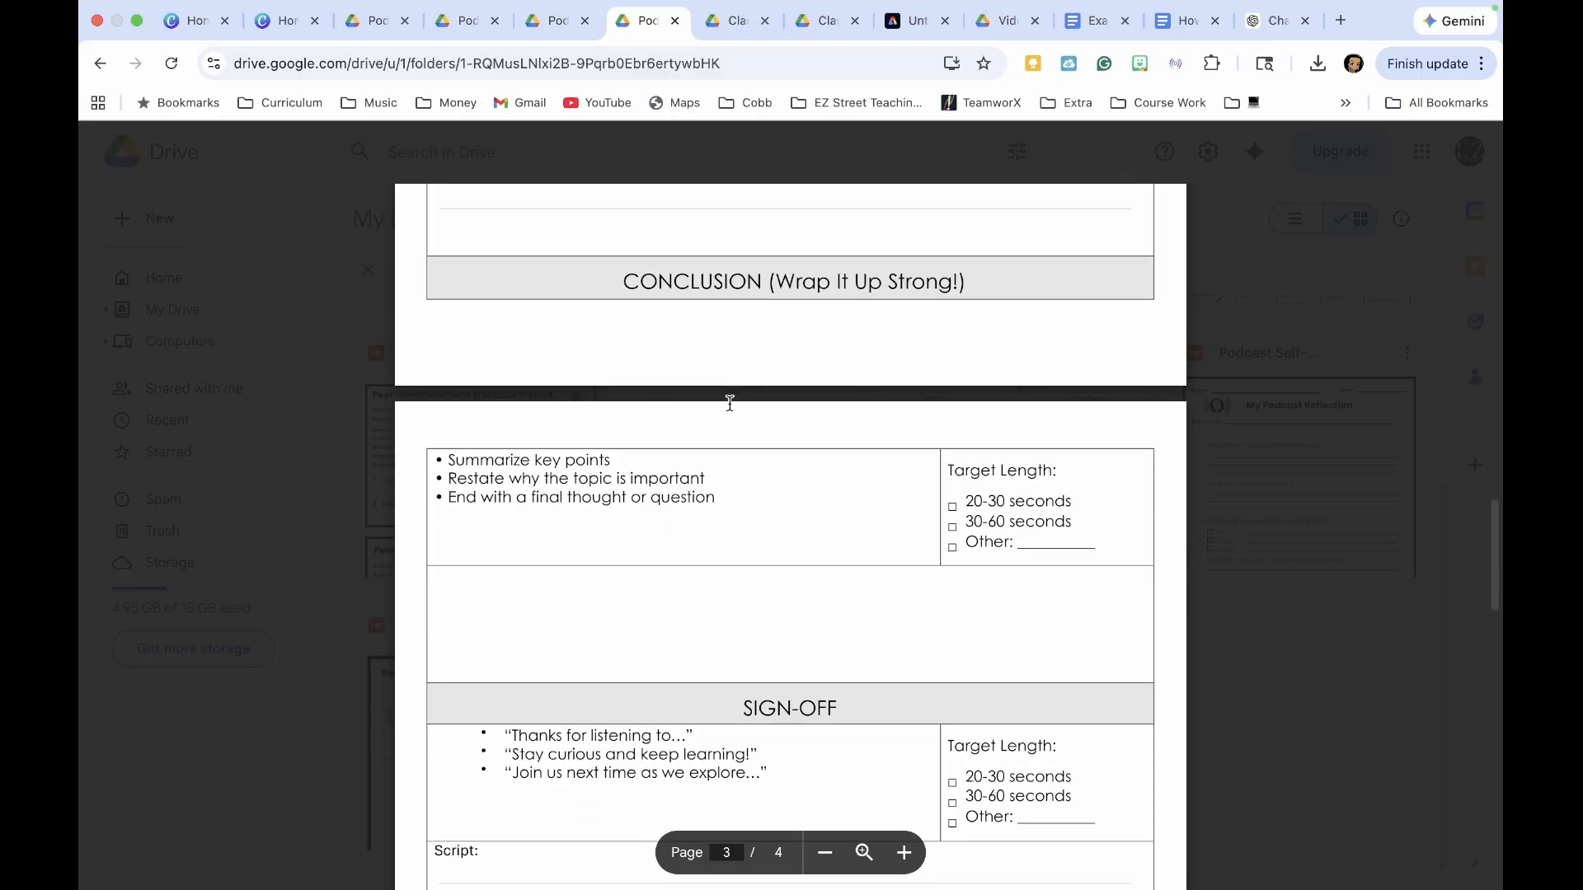
scroll(729, 403, down, 4)
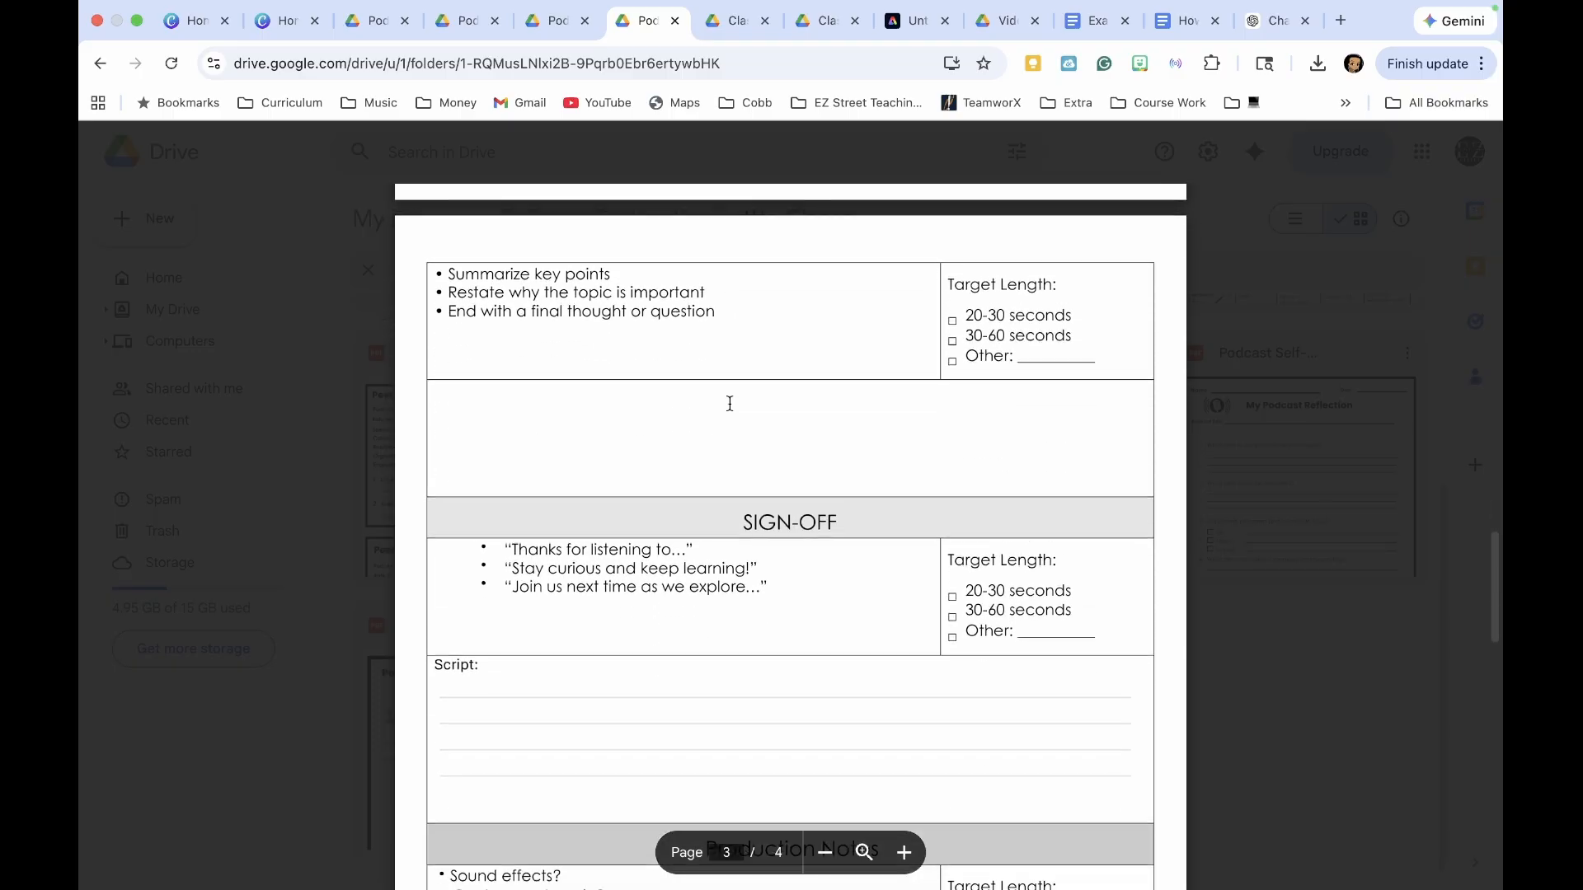
scroll(730, 403, down, 4)
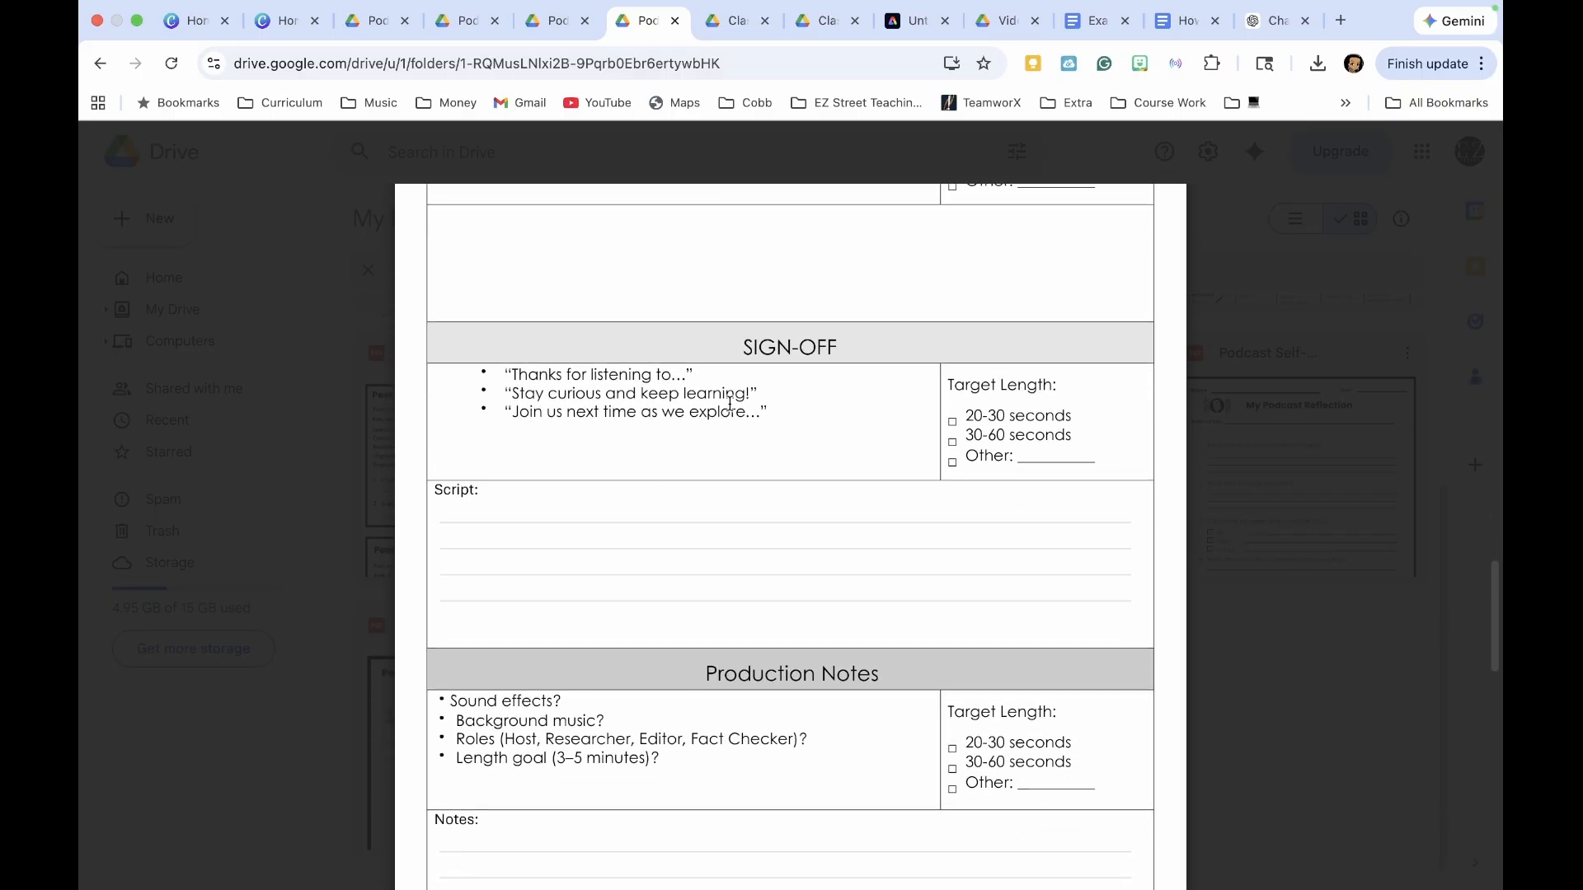
scroll(730, 403, down, 3)
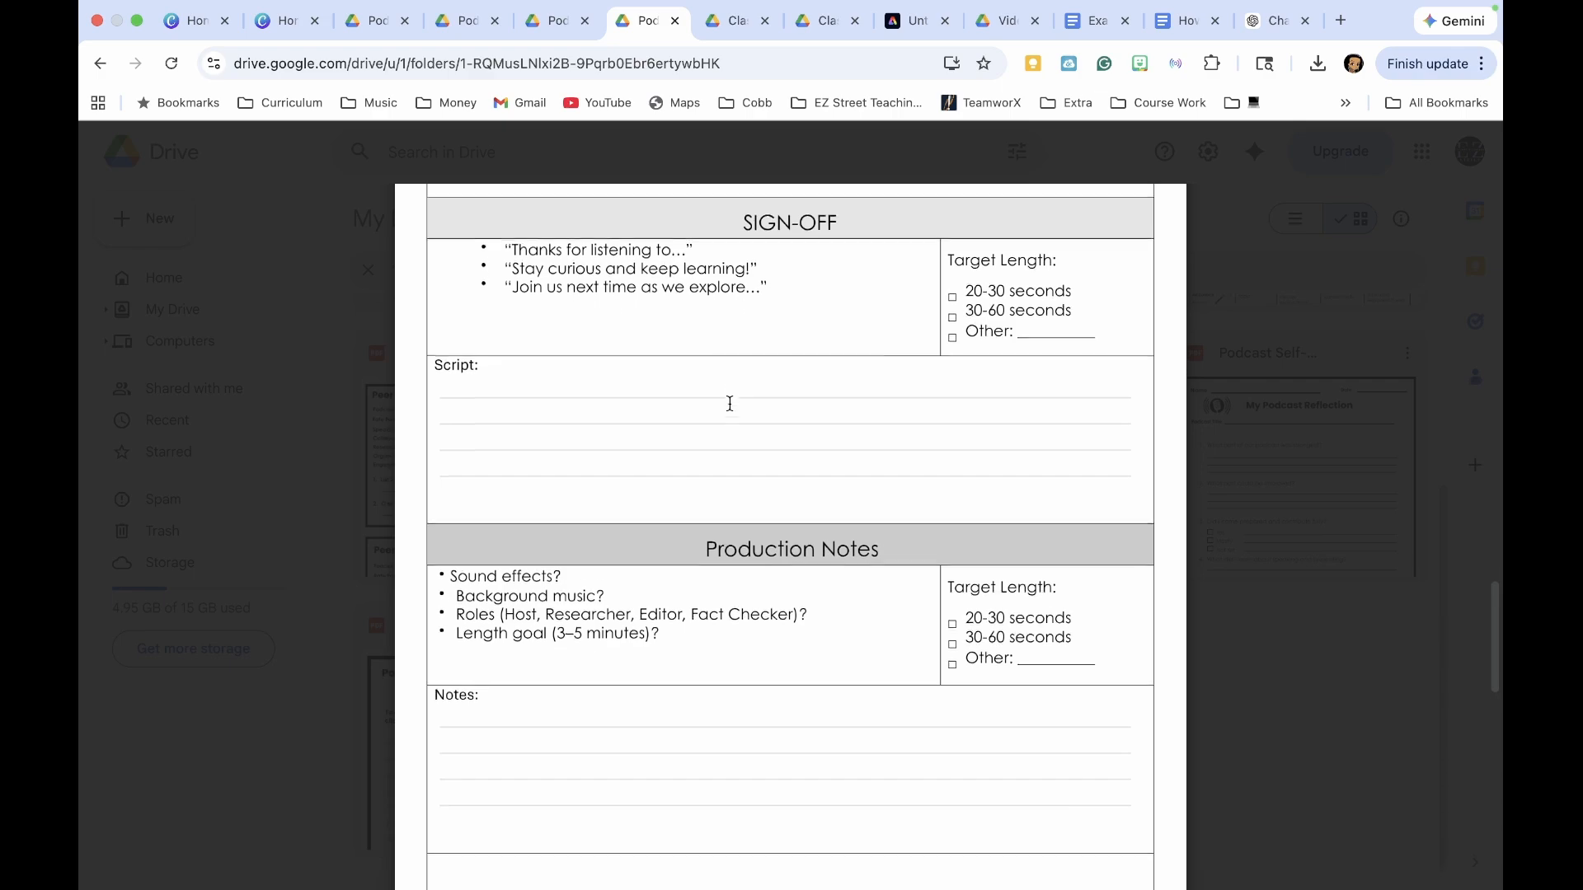
scroll(729, 403, up, 3)
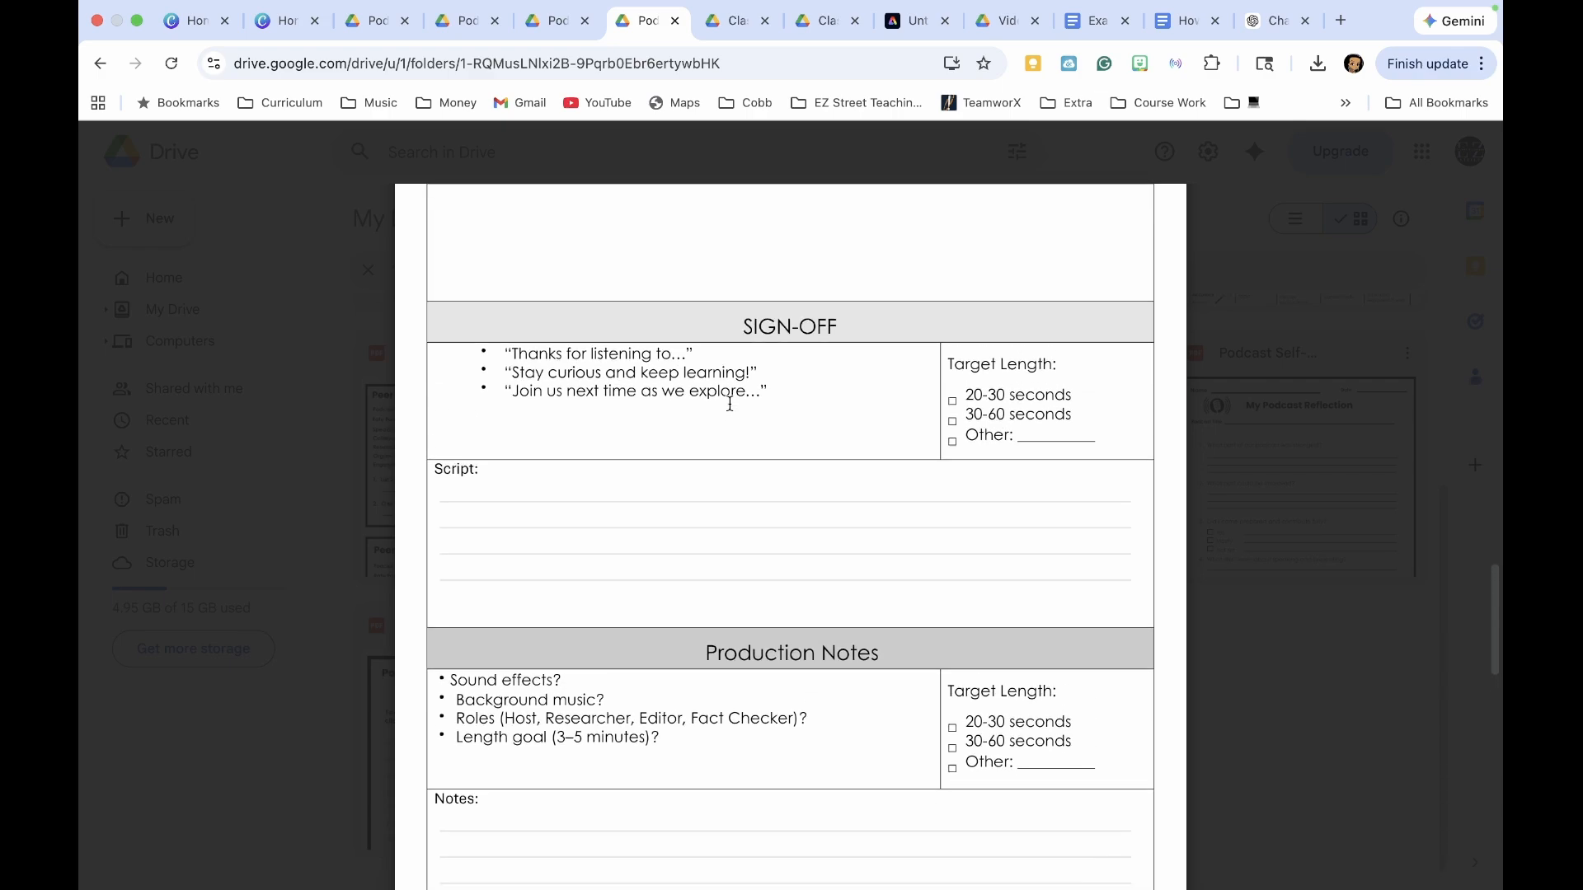
scroll(729, 404, up, 1)
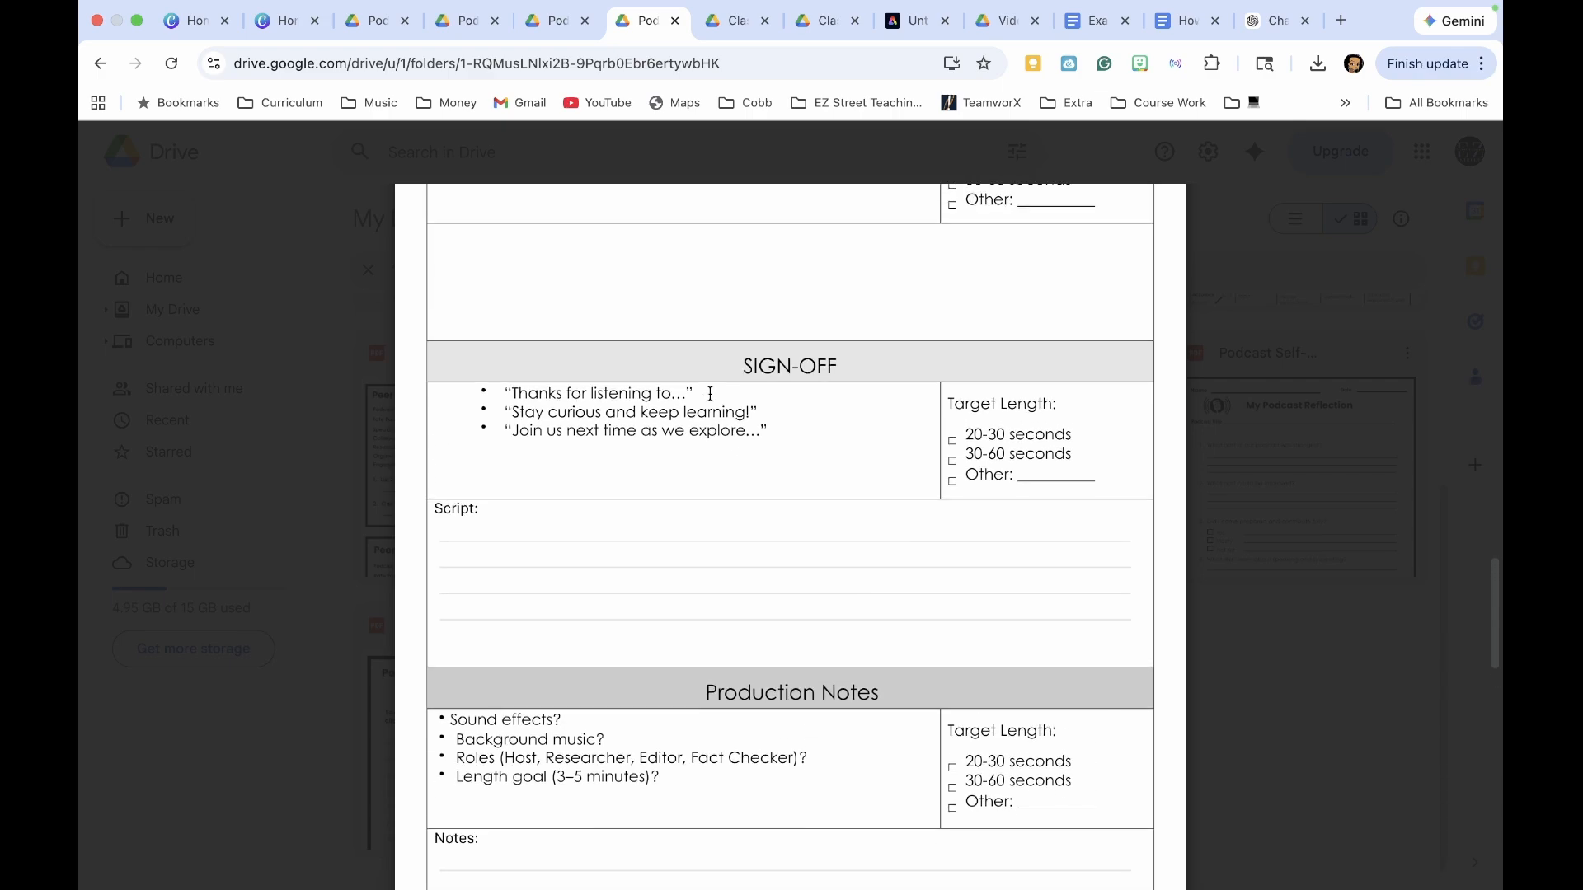
Step: Return to the untitled Adobe Express video with the voiceover recorder open
key(ctrl+Tab)
key(ctrl+Tab)
key(ctrl+Tab)
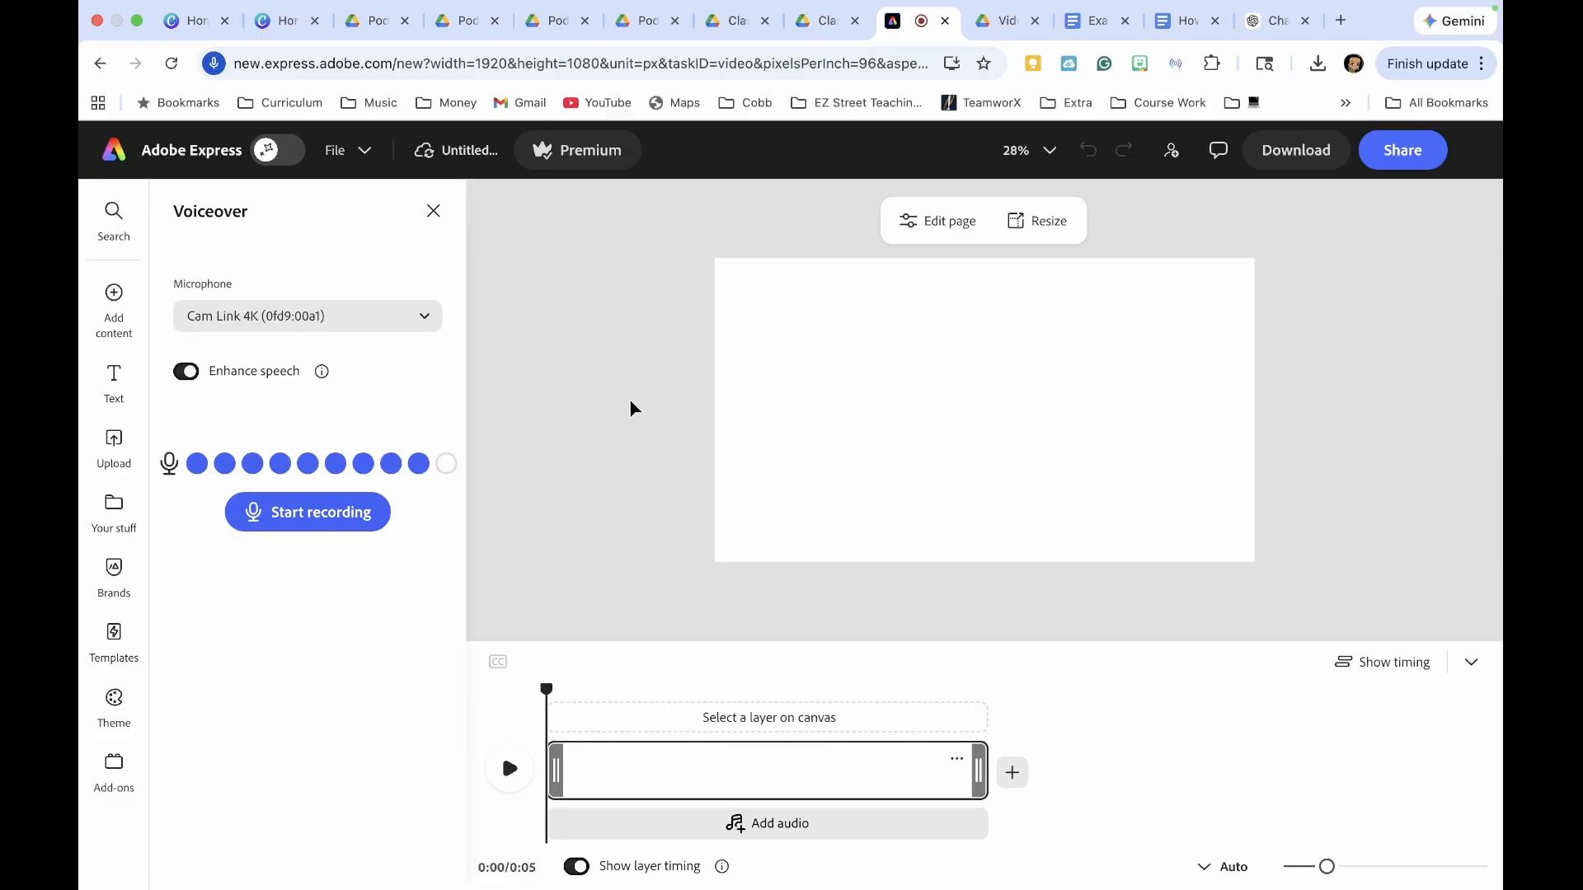
Step: Record the scripted podcast voiceover with Enhance speech on and finish the recording
click(312, 518)
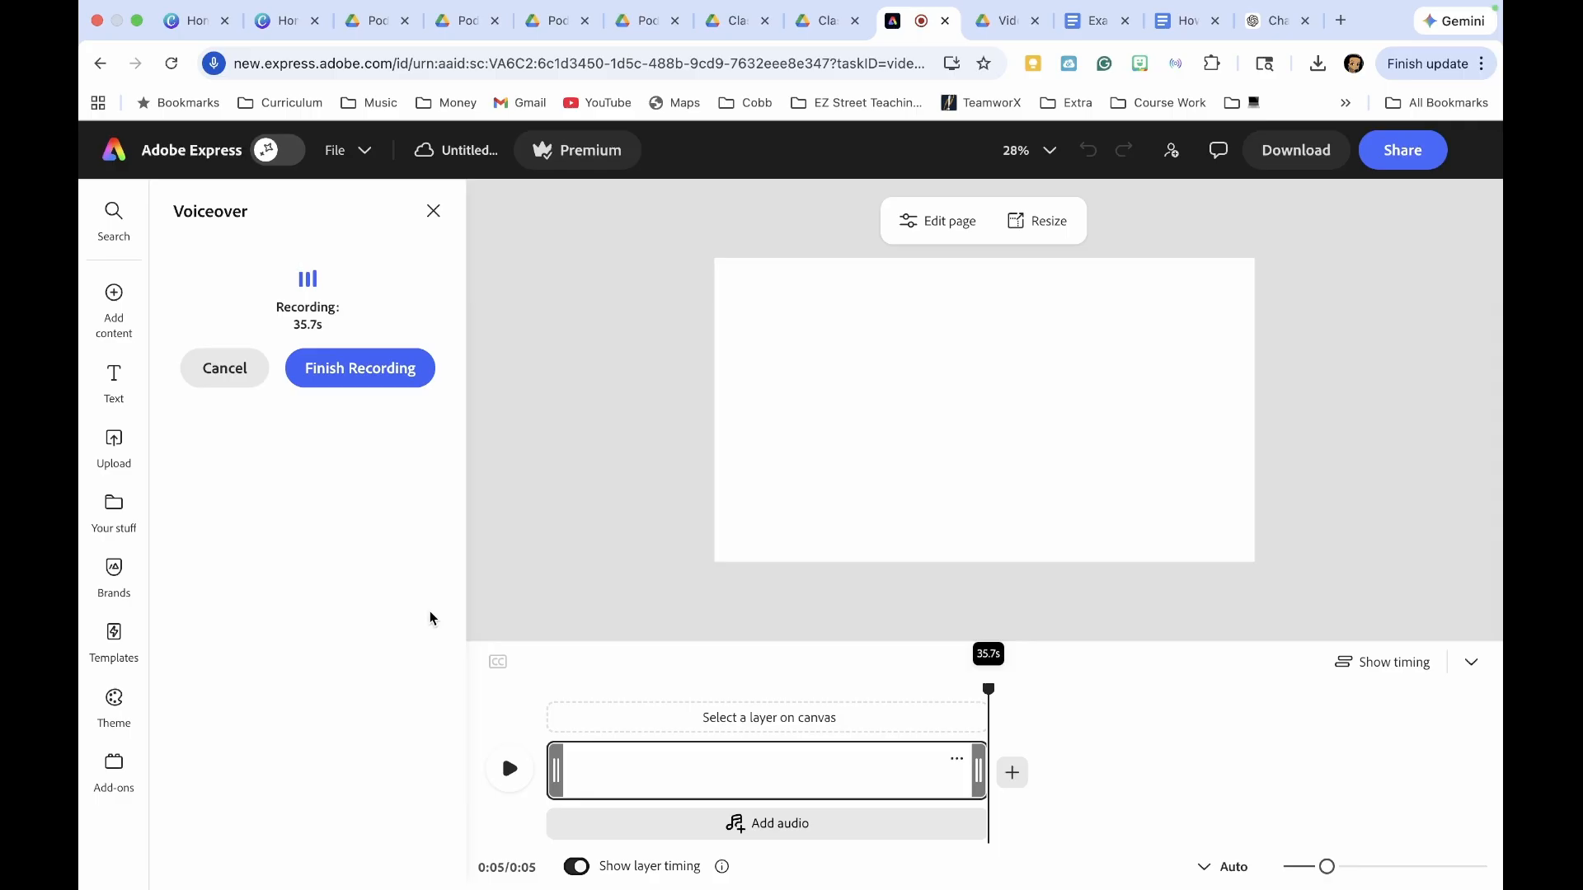
click(391, 370)
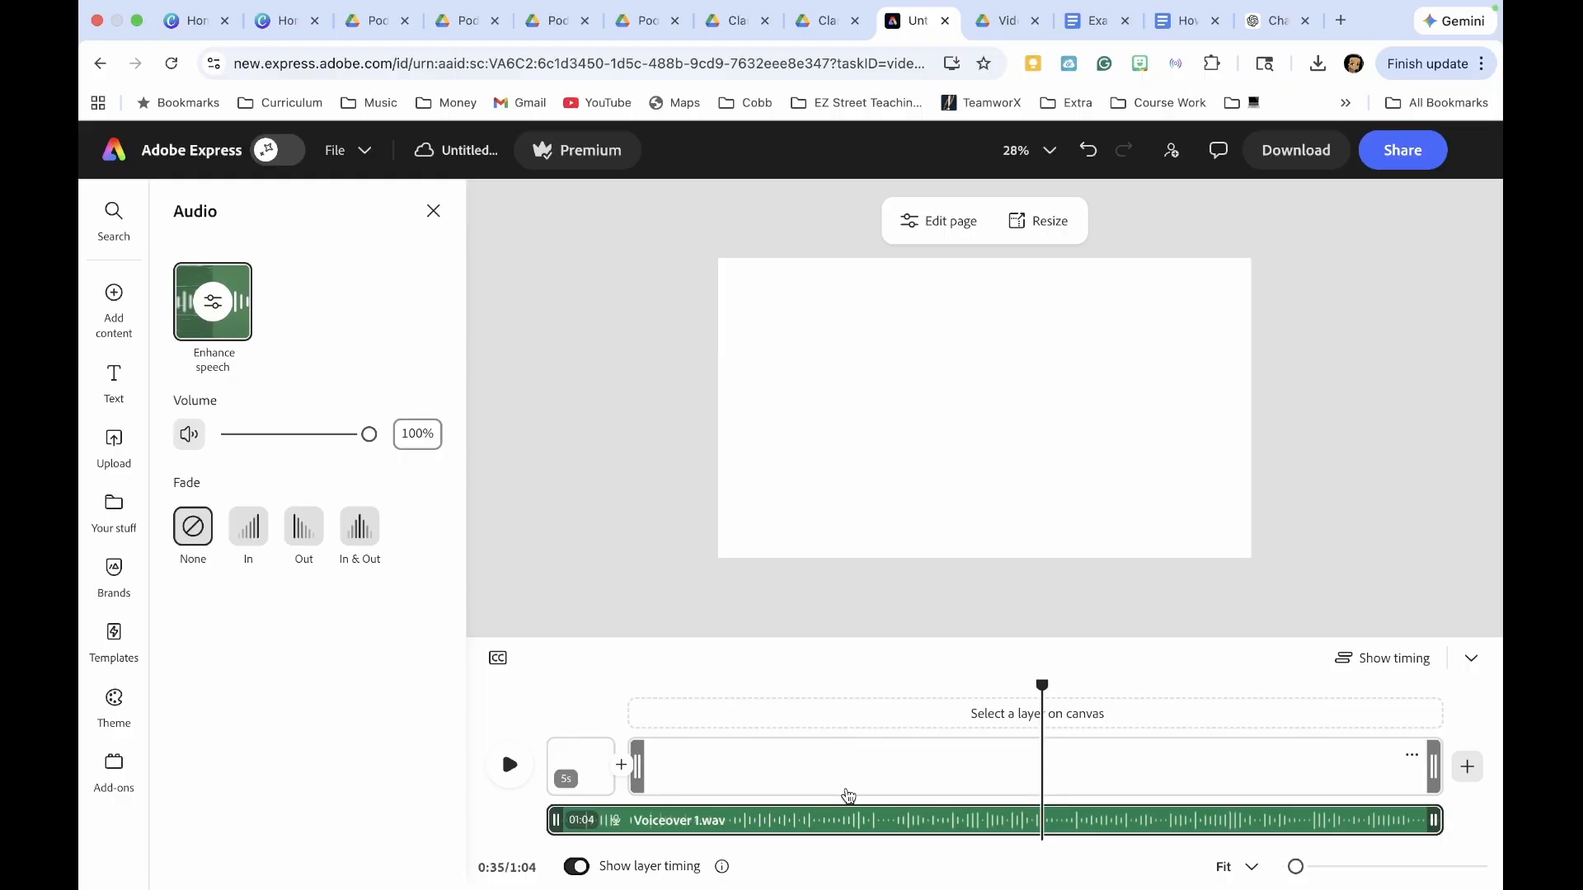
Step: Trim the start of the voiceover clip, playing the opening to find where the speech begins
click(806, 822)
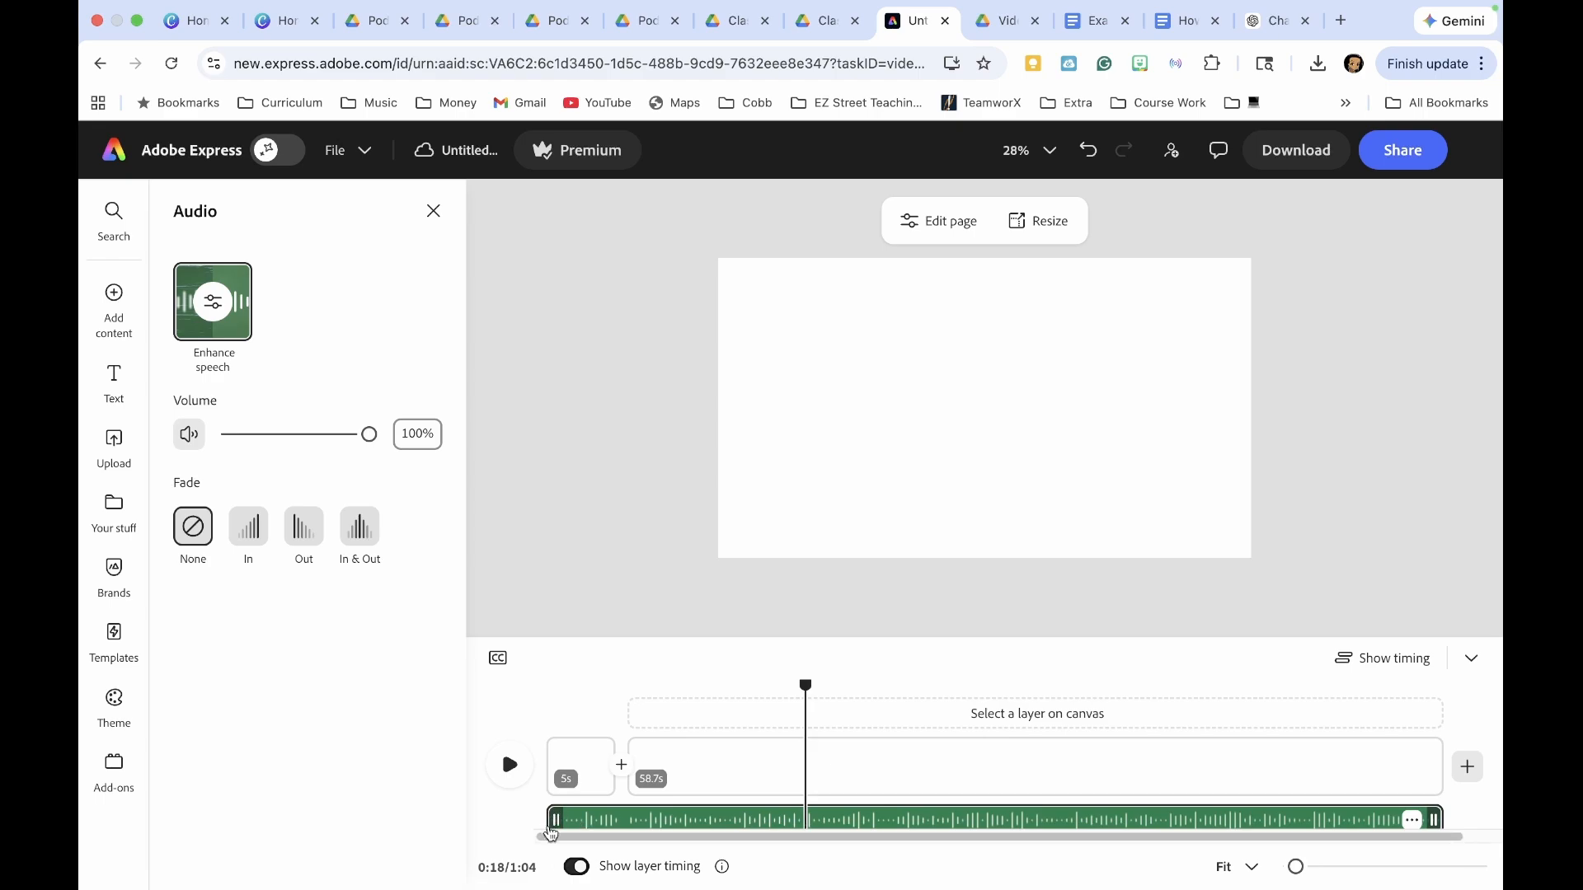
drag(553, 818, 602, 819)
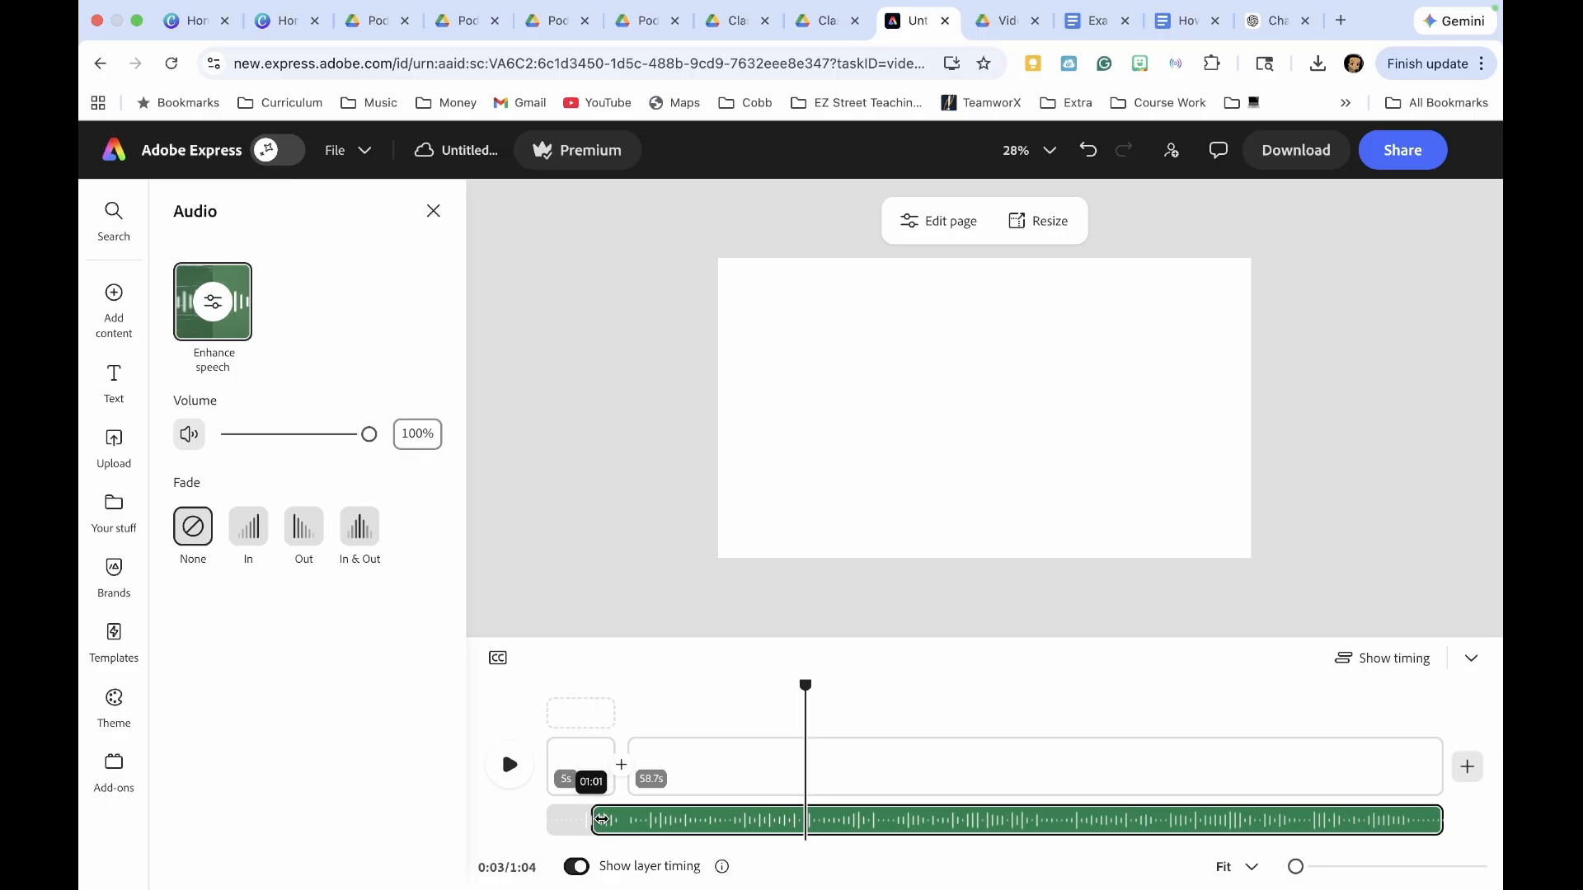
drag(601, 818, 553, 823)
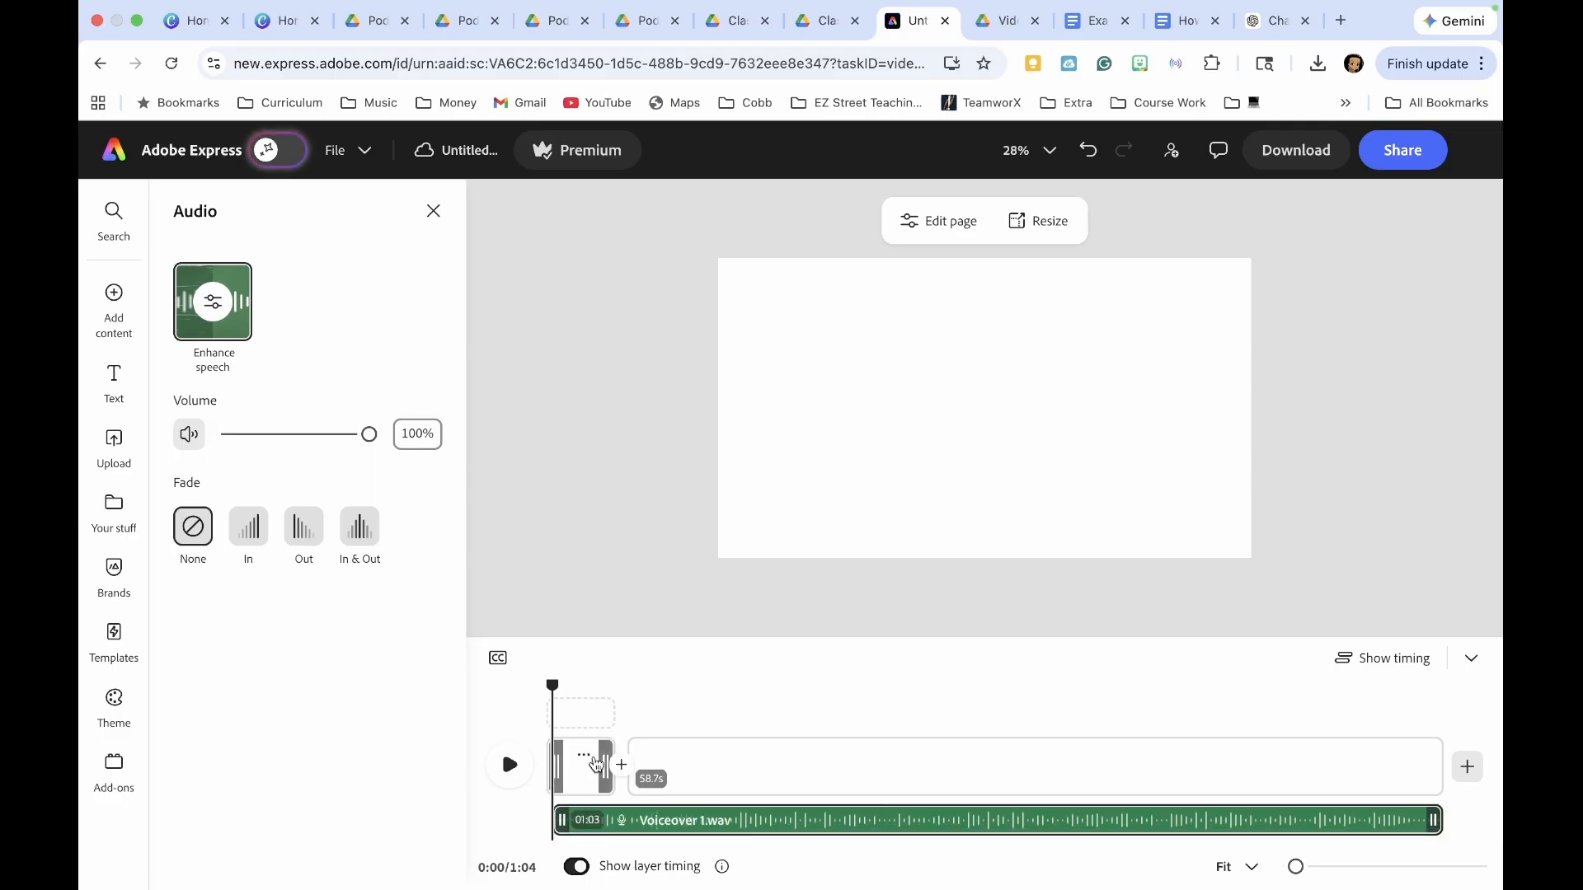
click(509, 767)
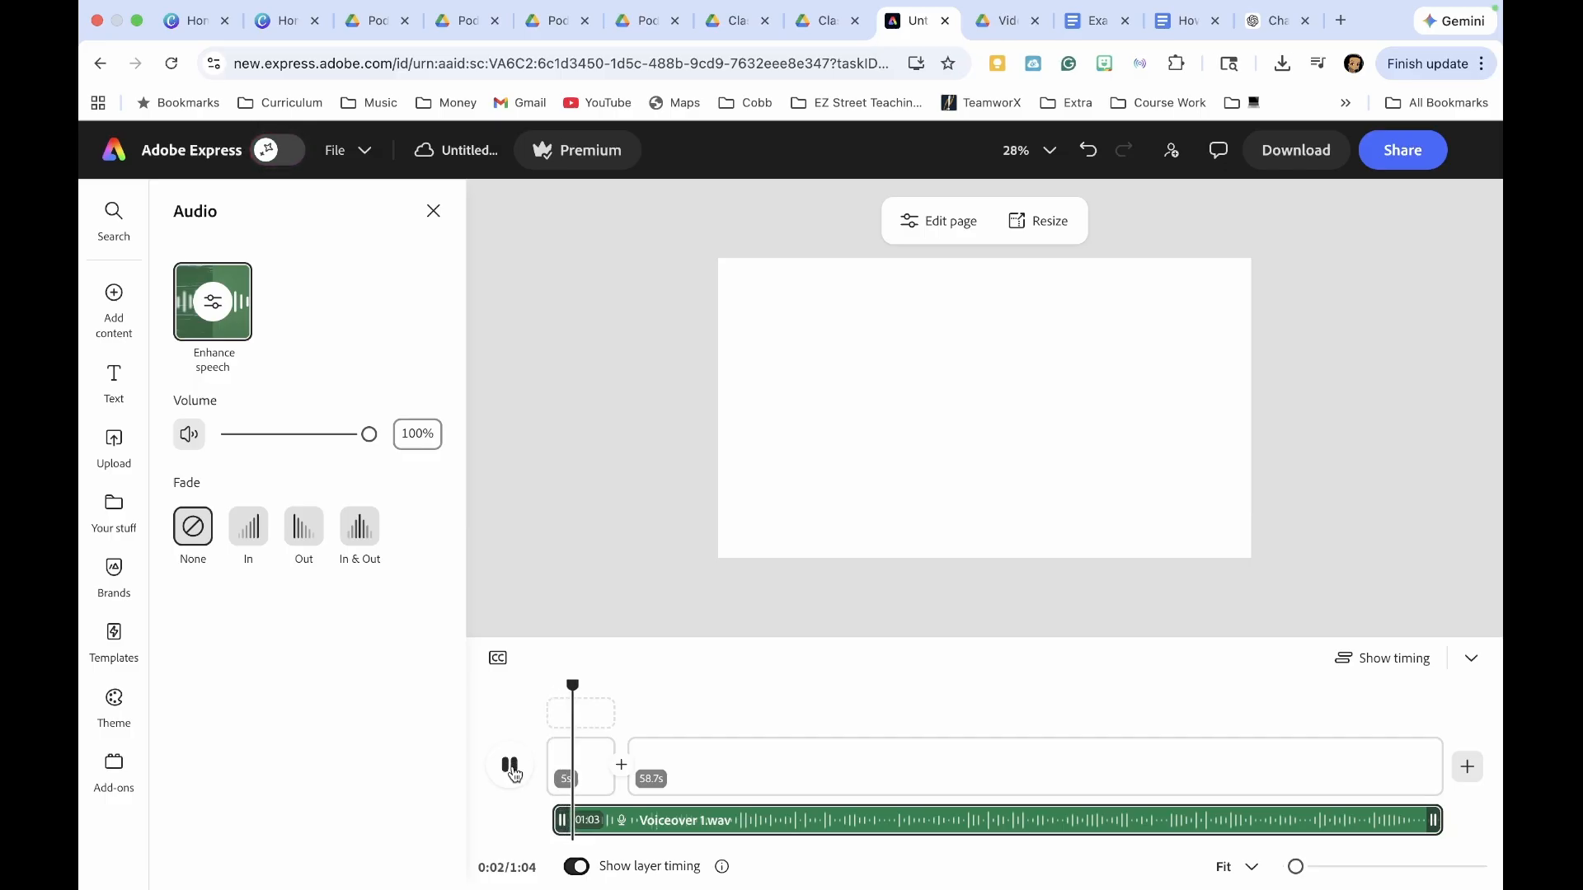
click(511, 768)
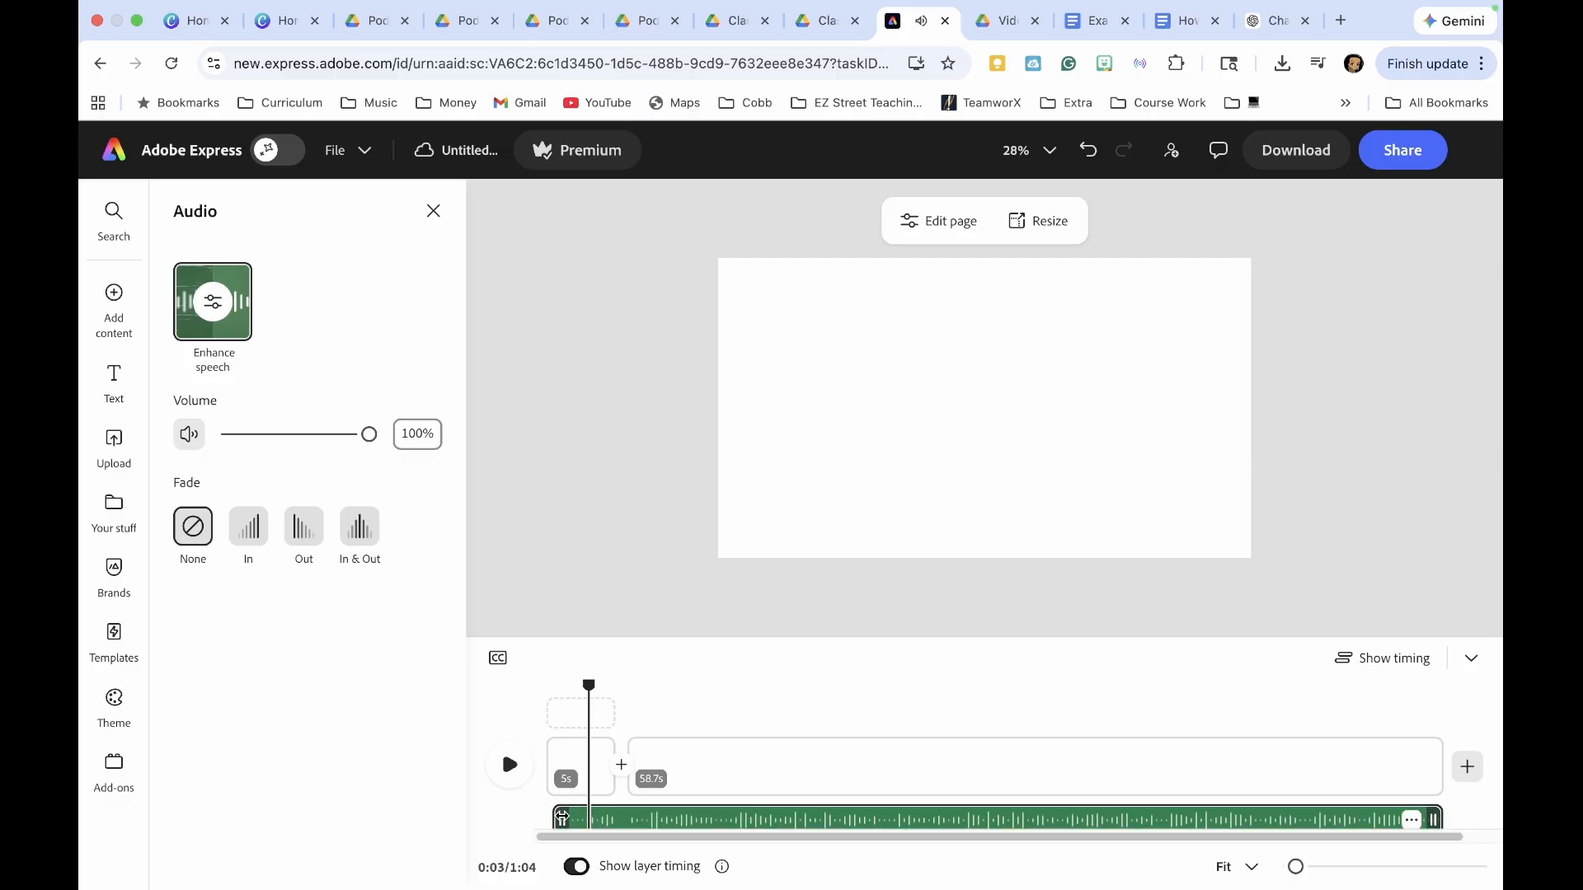
drag(558, 818, 591, 818)
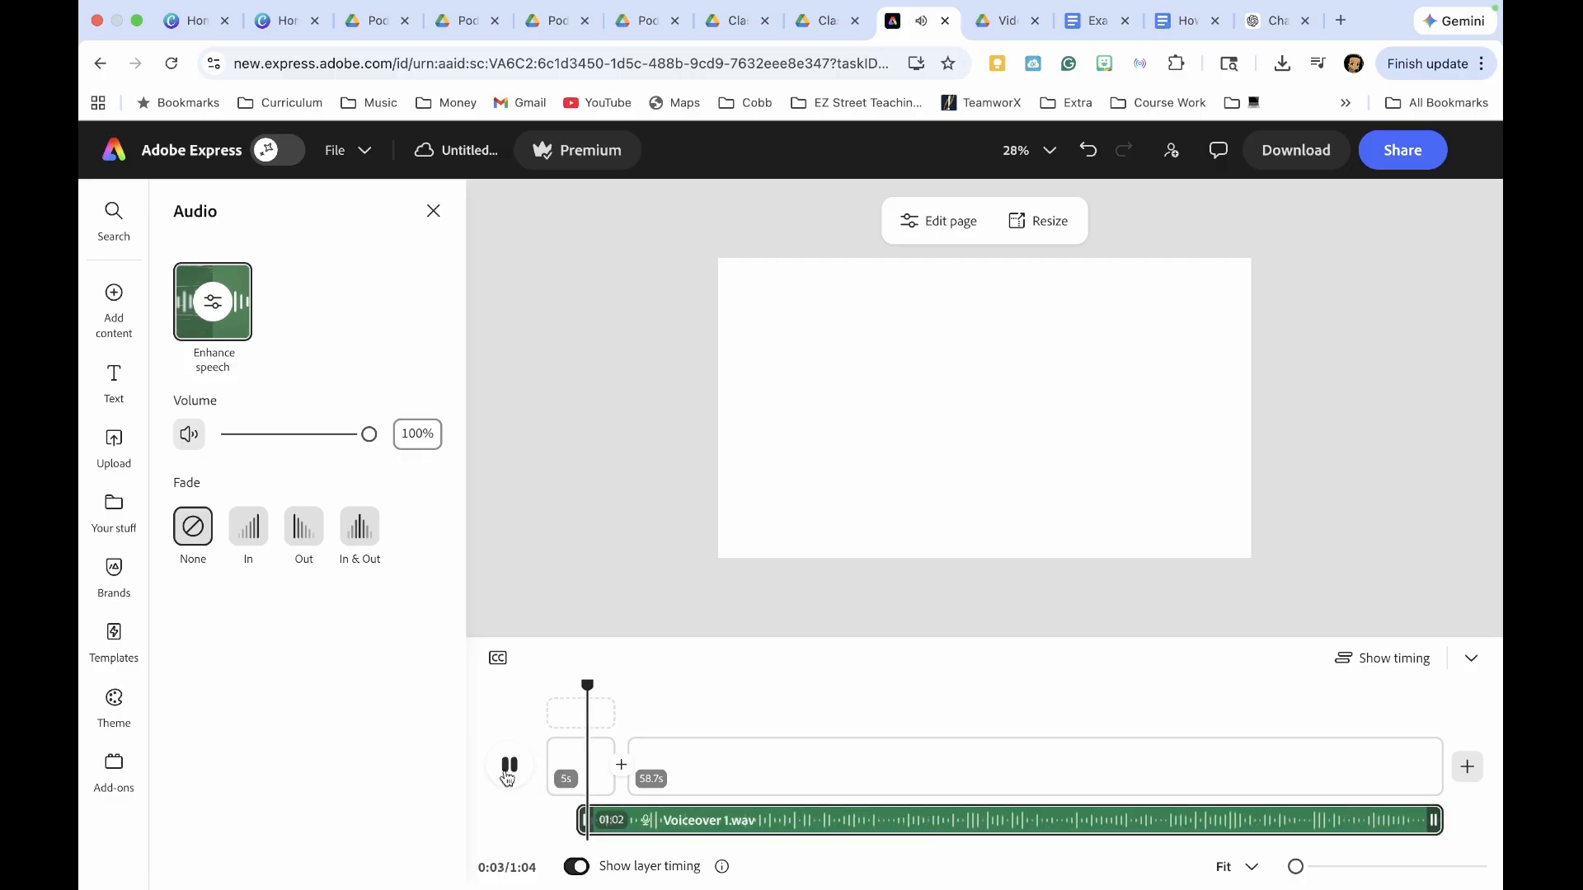
Step: Shorten the first blank scene to 3 seconds and align the voiceover clip with the start of the timeline
click(592, 788)
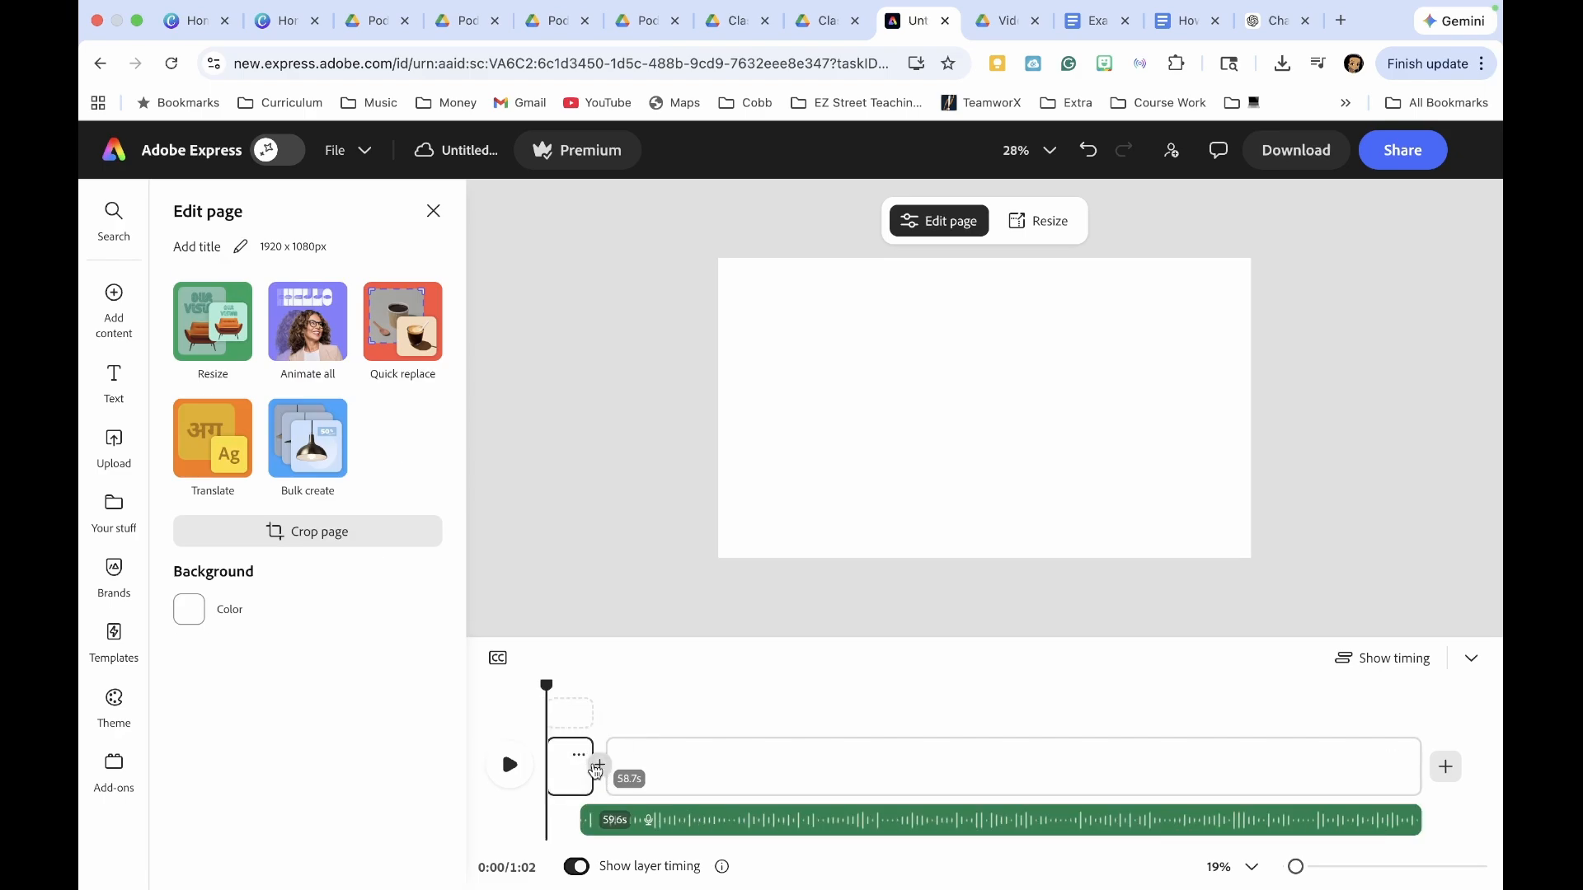
click(614, 816)
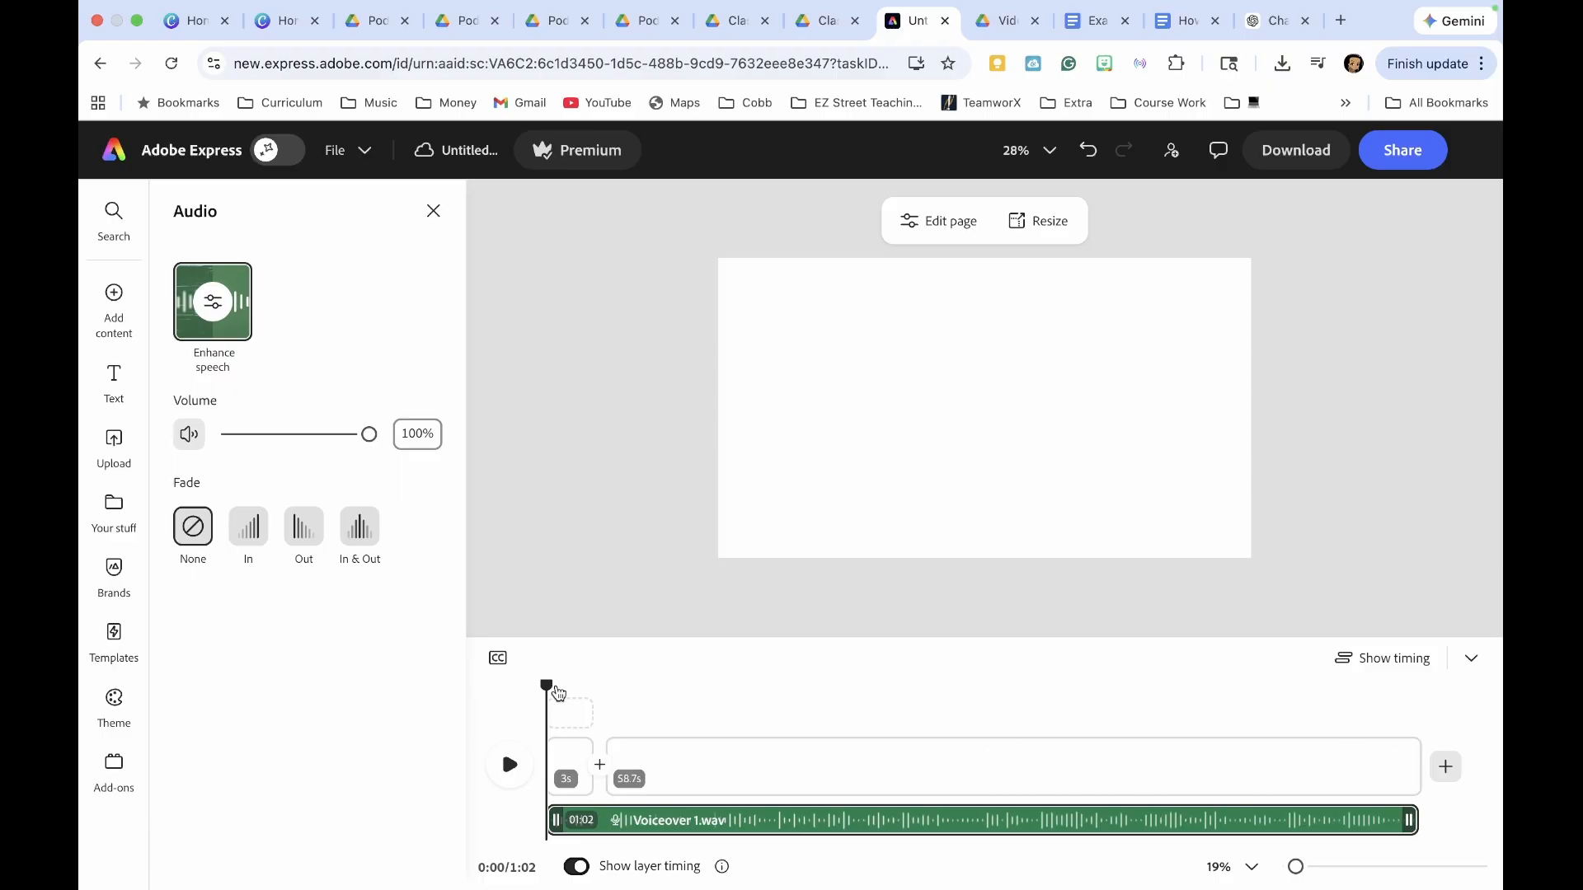
Step: Play the closing seconds of the voiceover and trim its end so the video finishes at 1:00
drag(546, 685, 1392, 681)
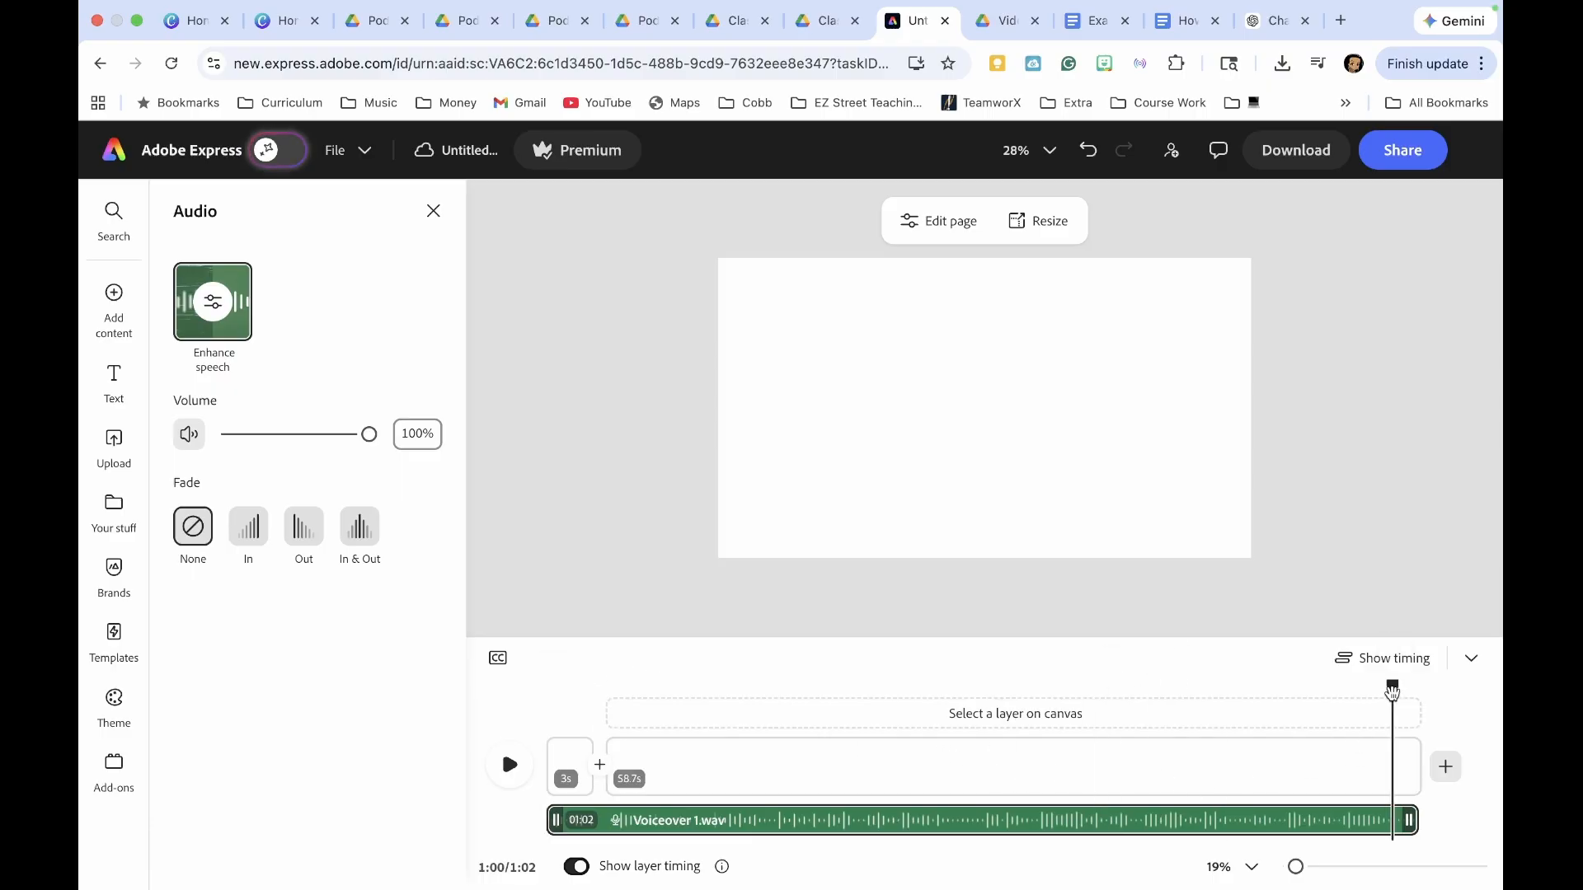
click(509, 764)
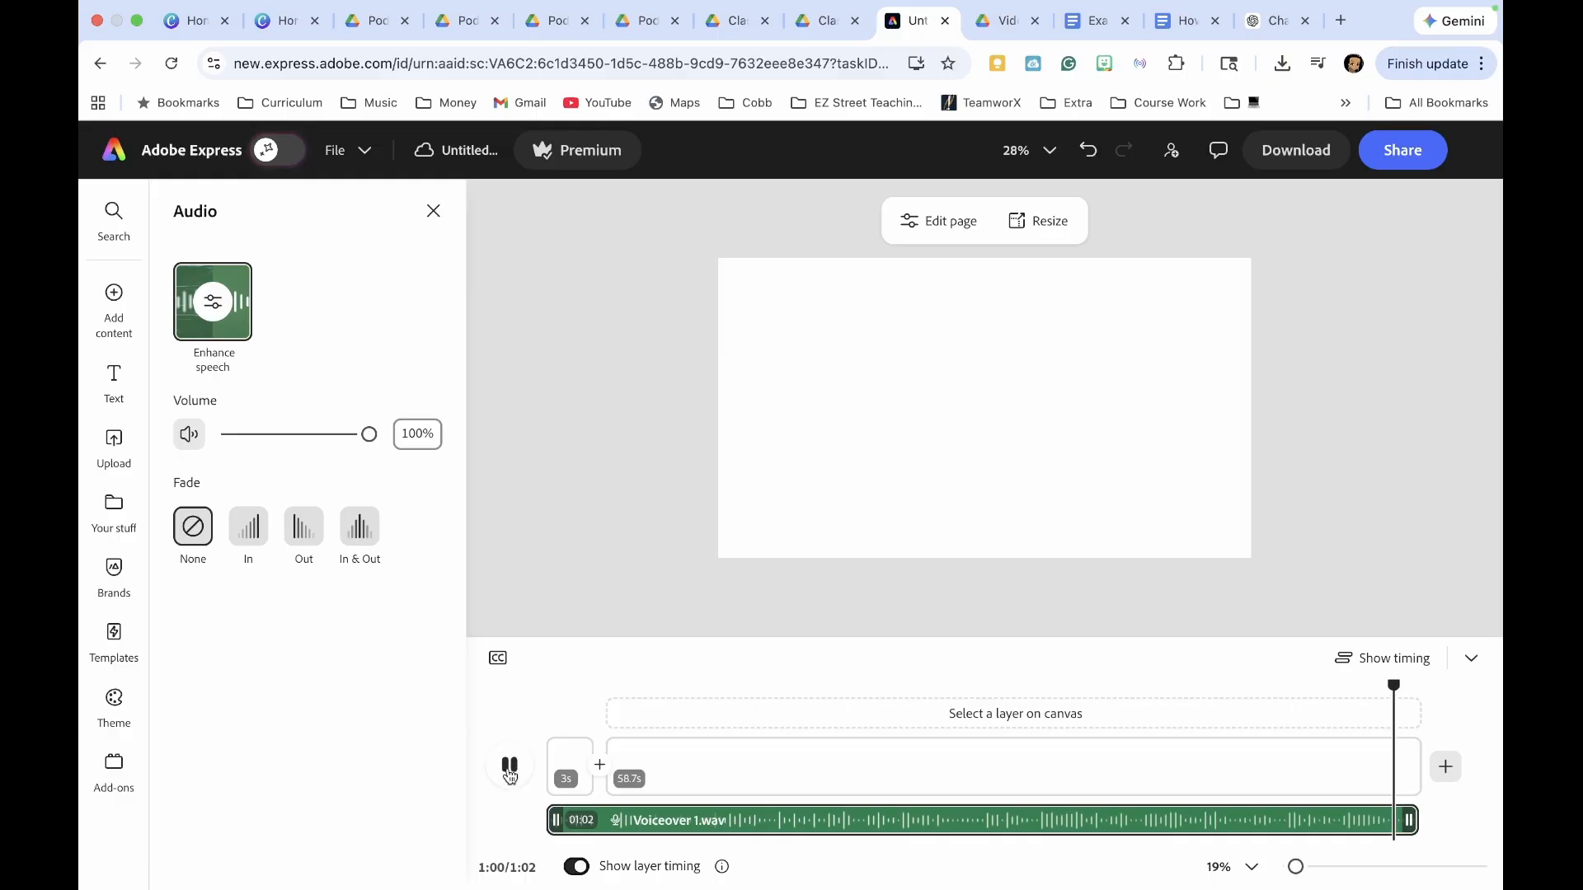
drag(1408, 686, 1333, 686)
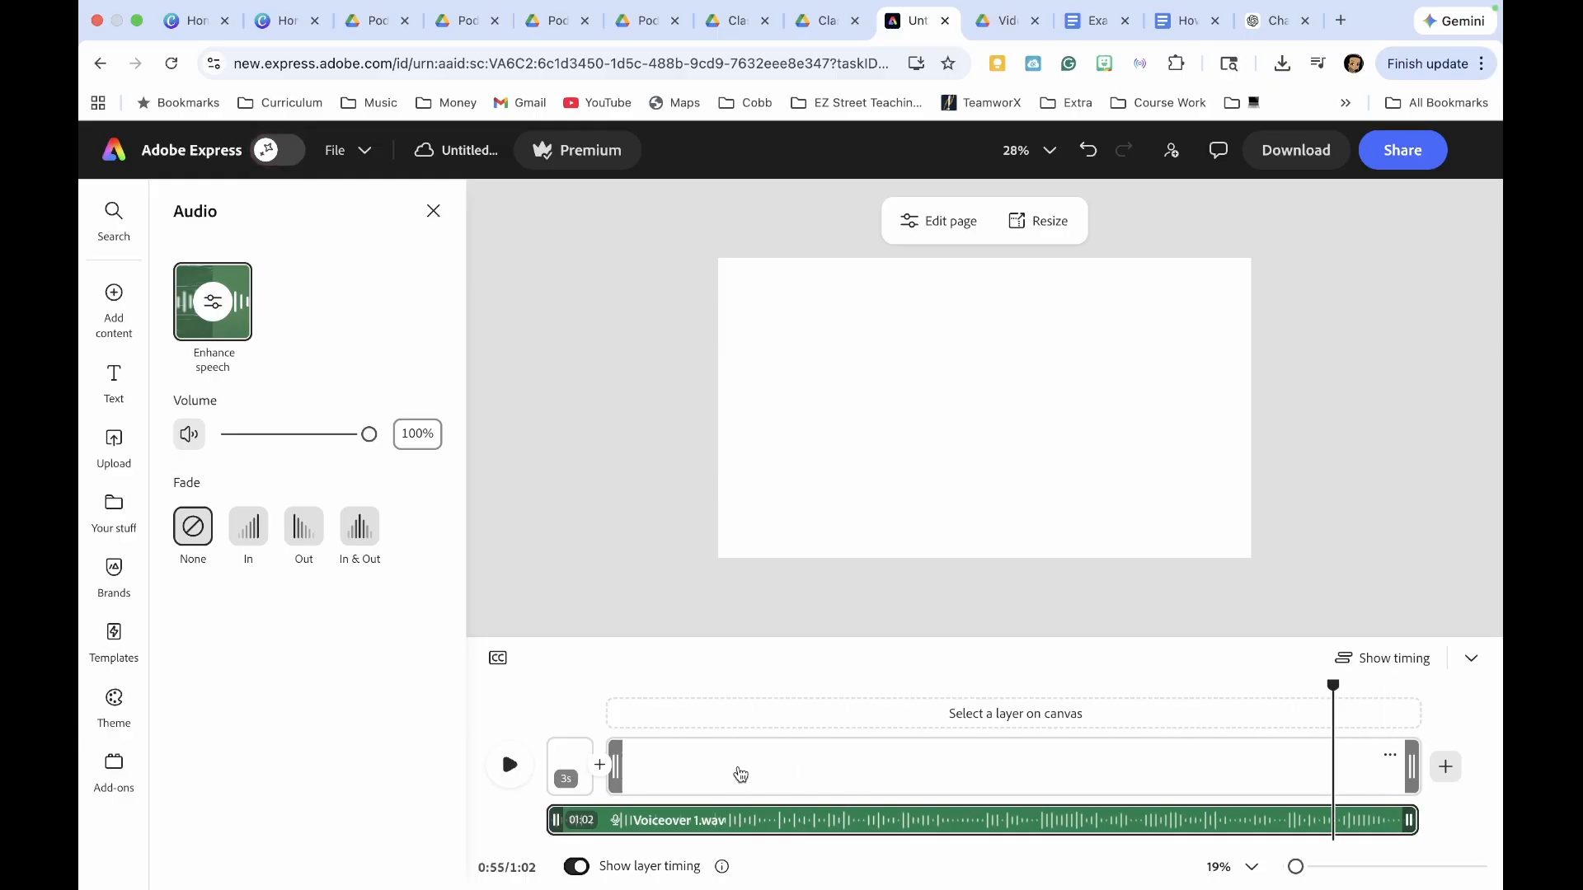
click(511, 767)
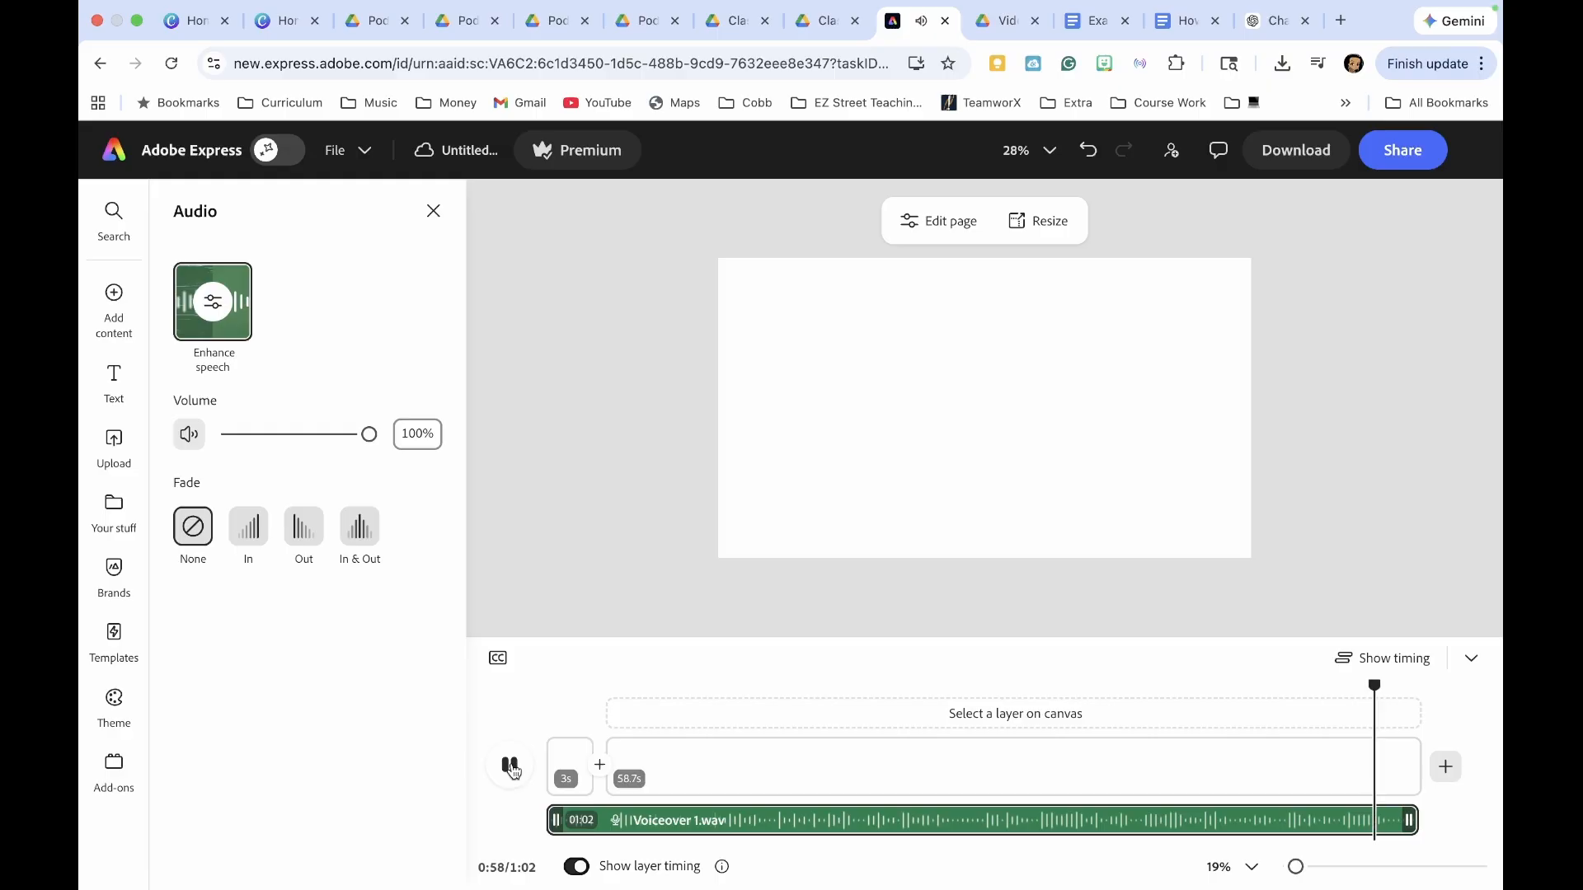
click(512, 770)
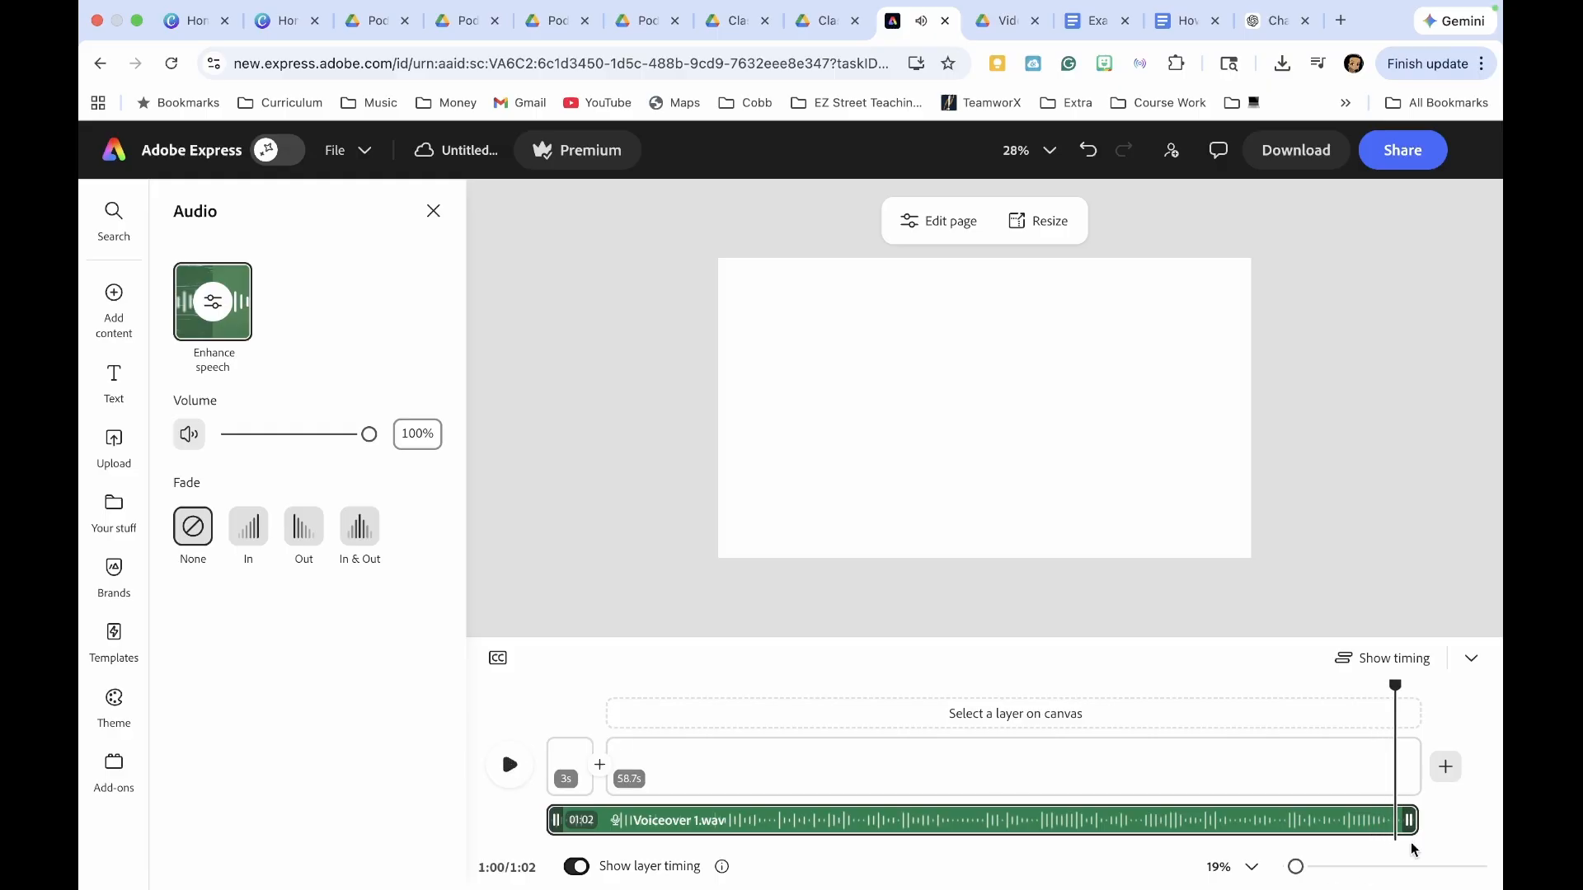
mouse_move(1414, 822)
drag(1413, 822, 1390, 822)
click(1269, 471)
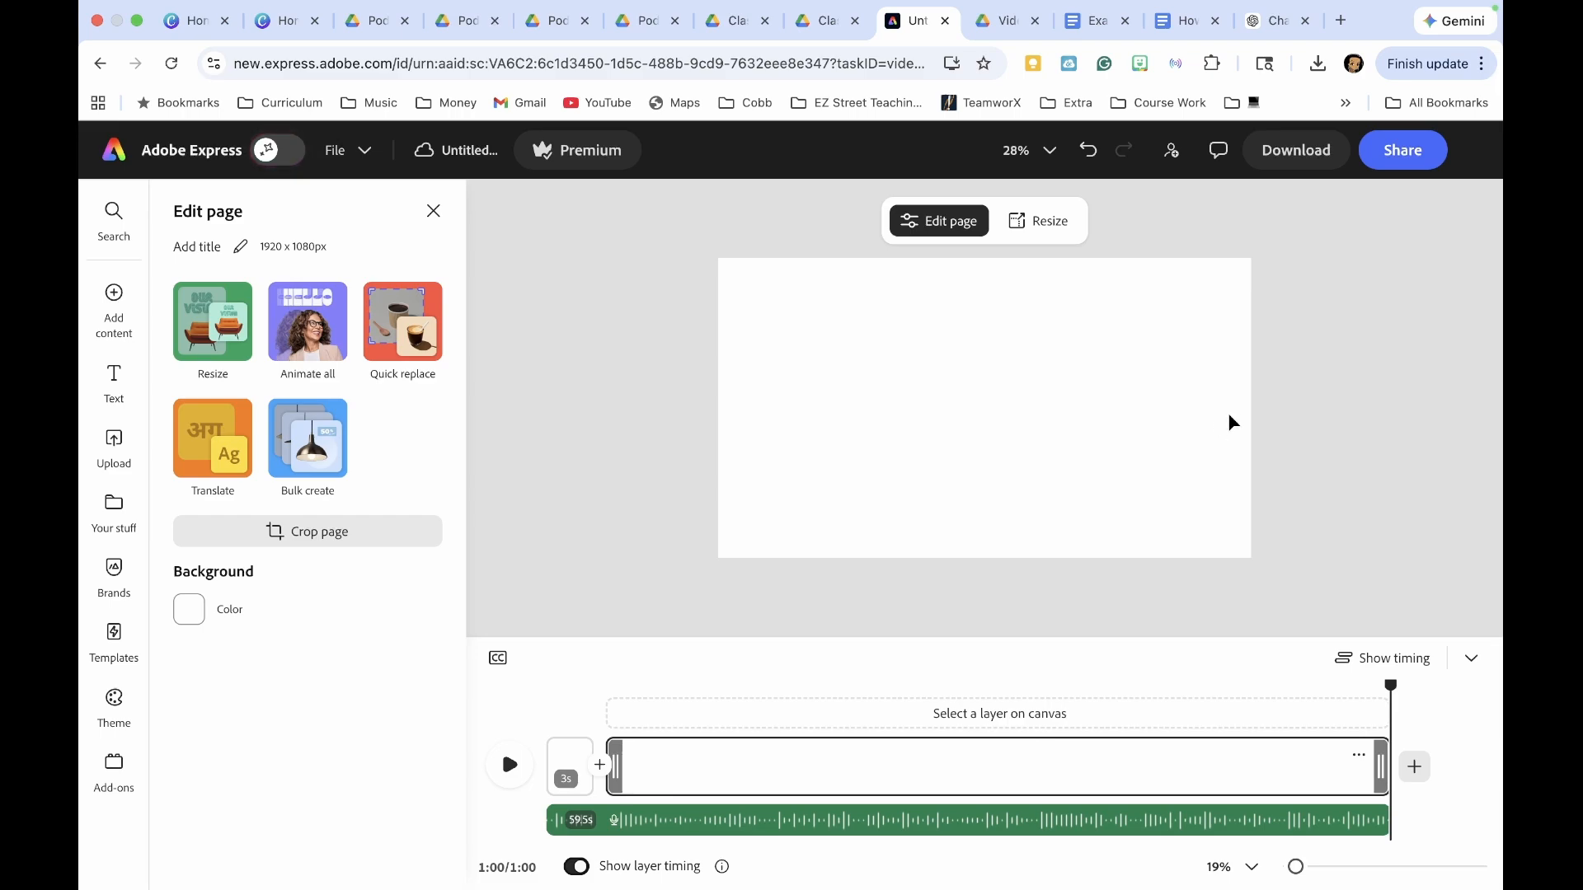
Step: Try splitting the longer blank scene at 0:25 and undo the split
click(919, 772)
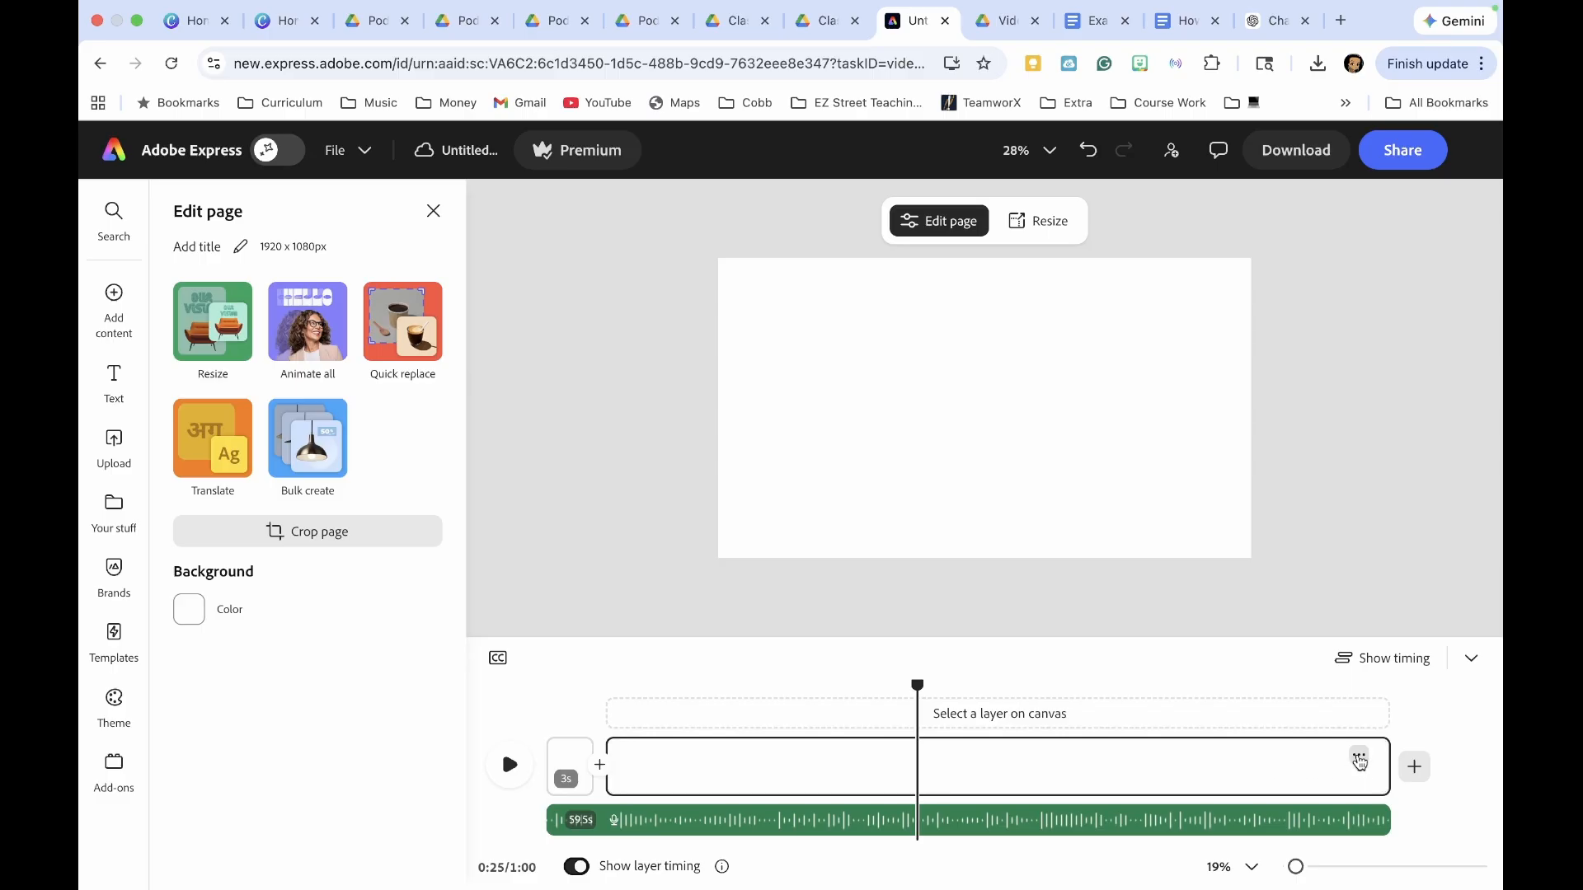
click(1359, 758)
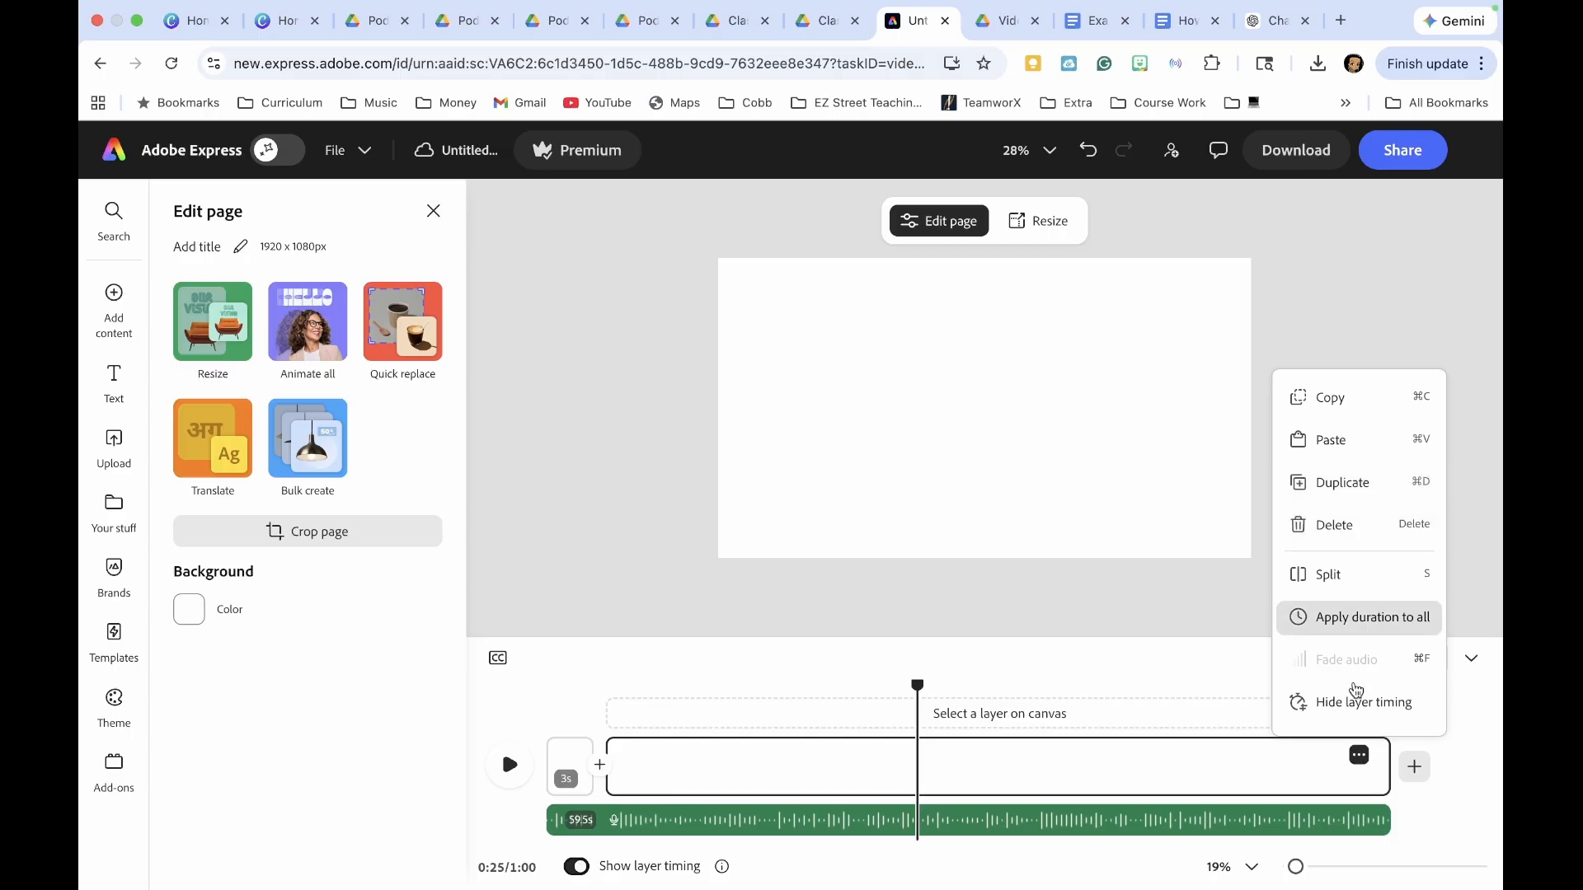
click(1371, 582)
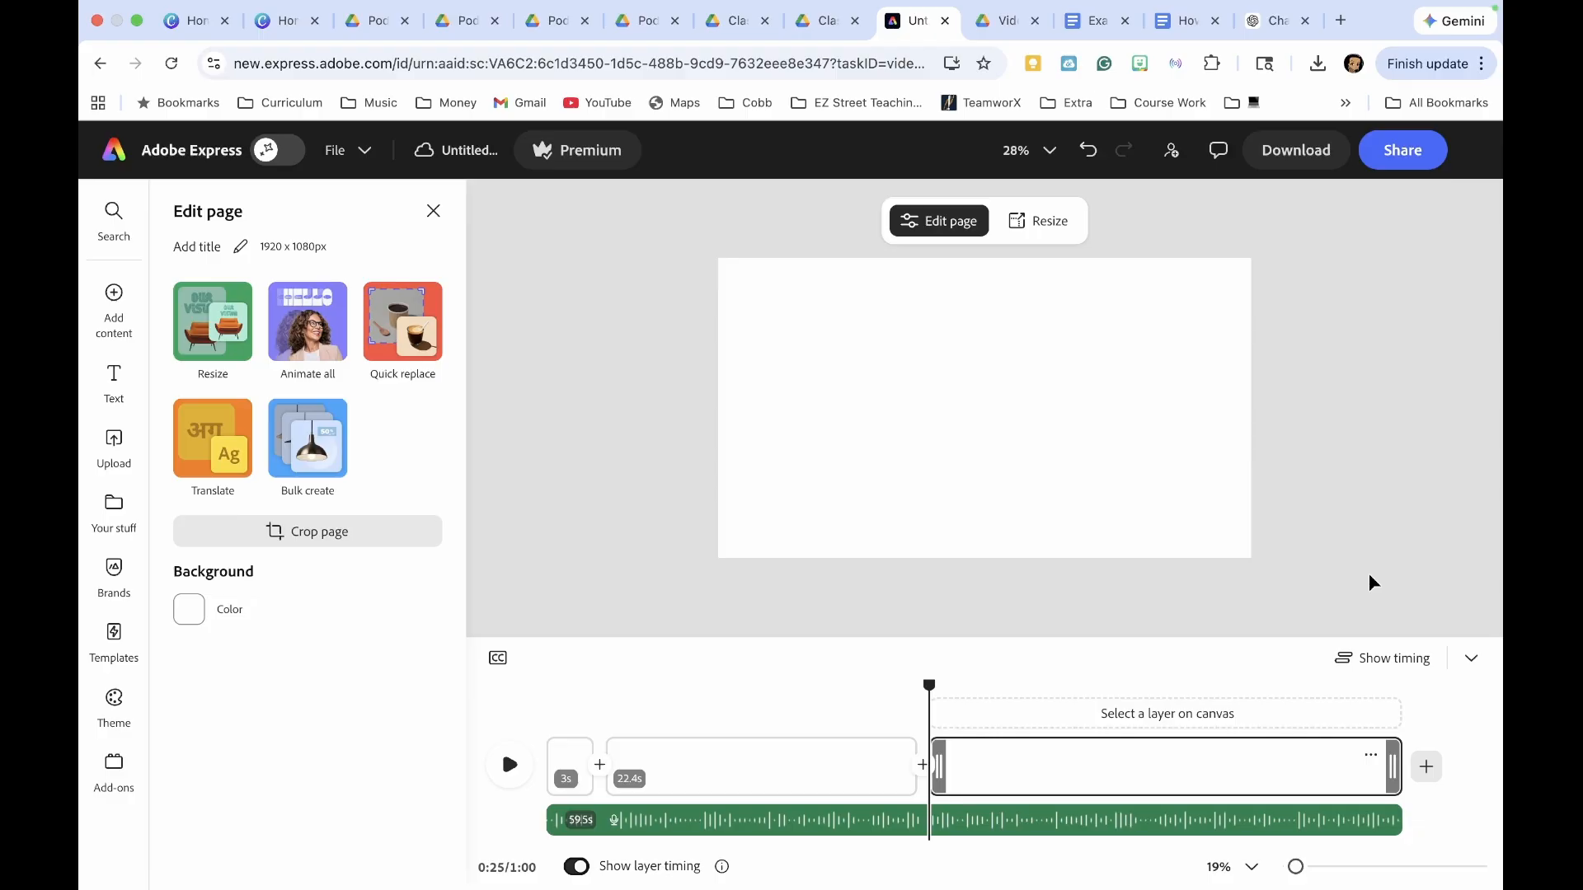
click(1094, 158)
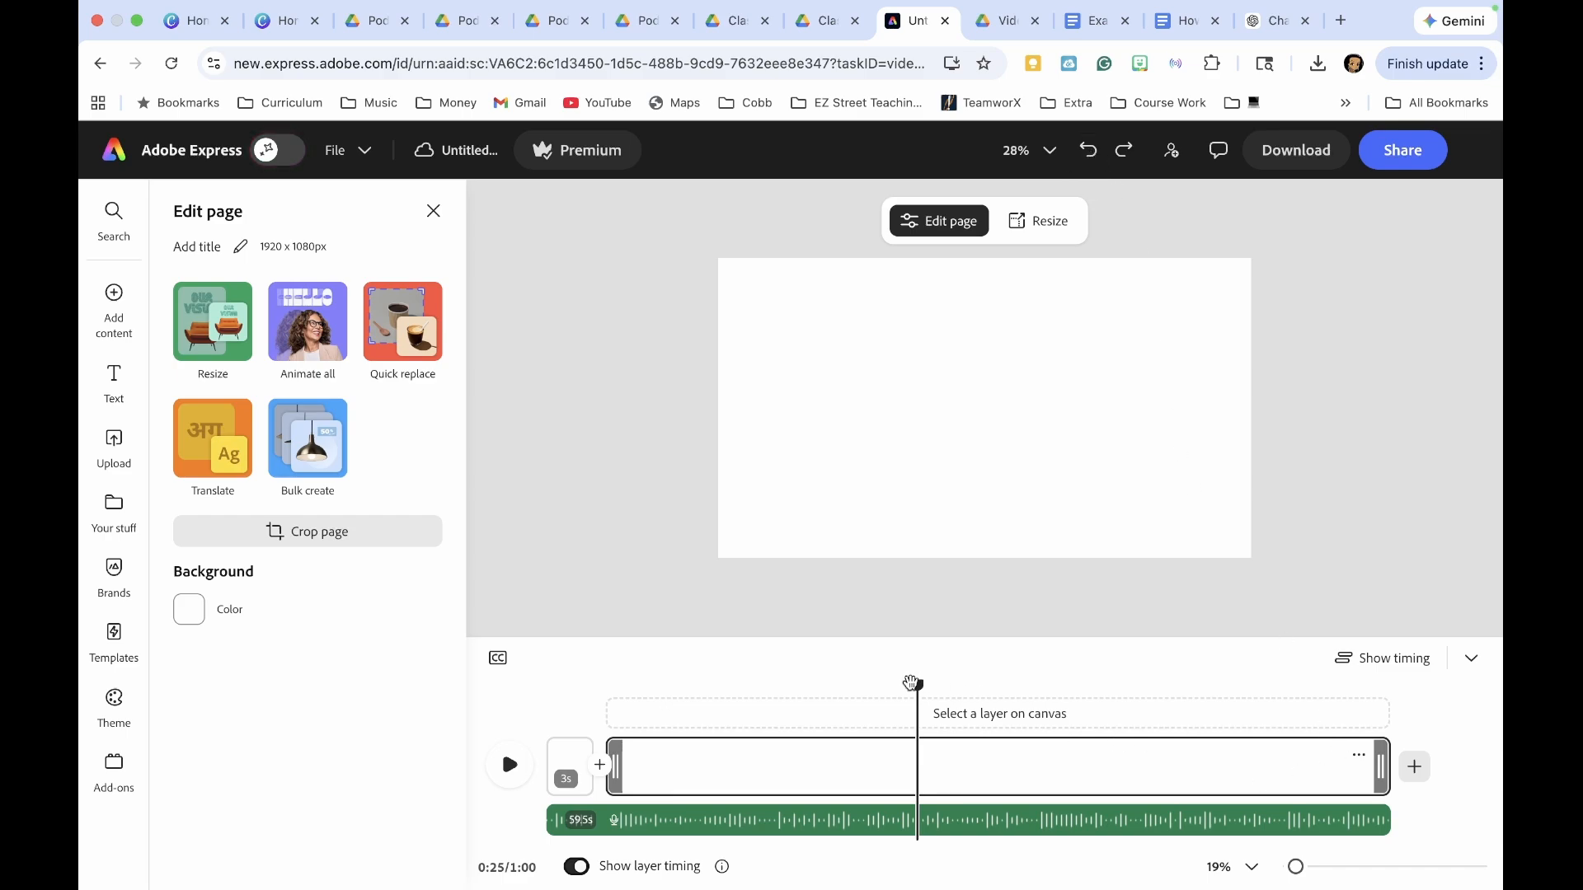
Step: Try splitting the longer blank scene at 0:36 and undo that split
drag(910, 681, 948, 684)
click(1083, 708)
key(s)
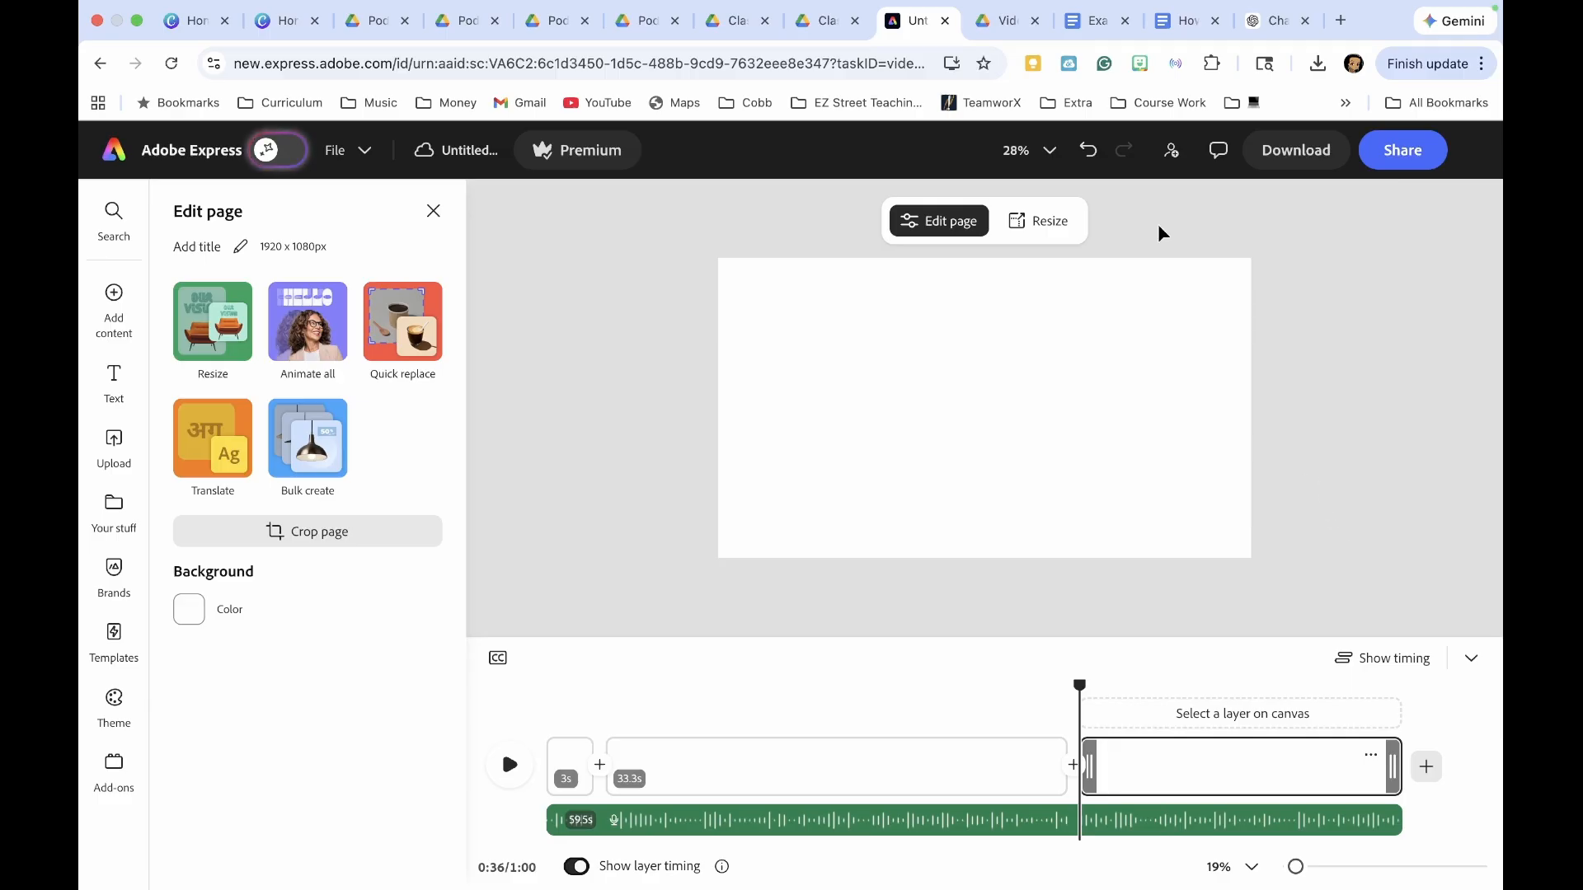
click(1088, 152)
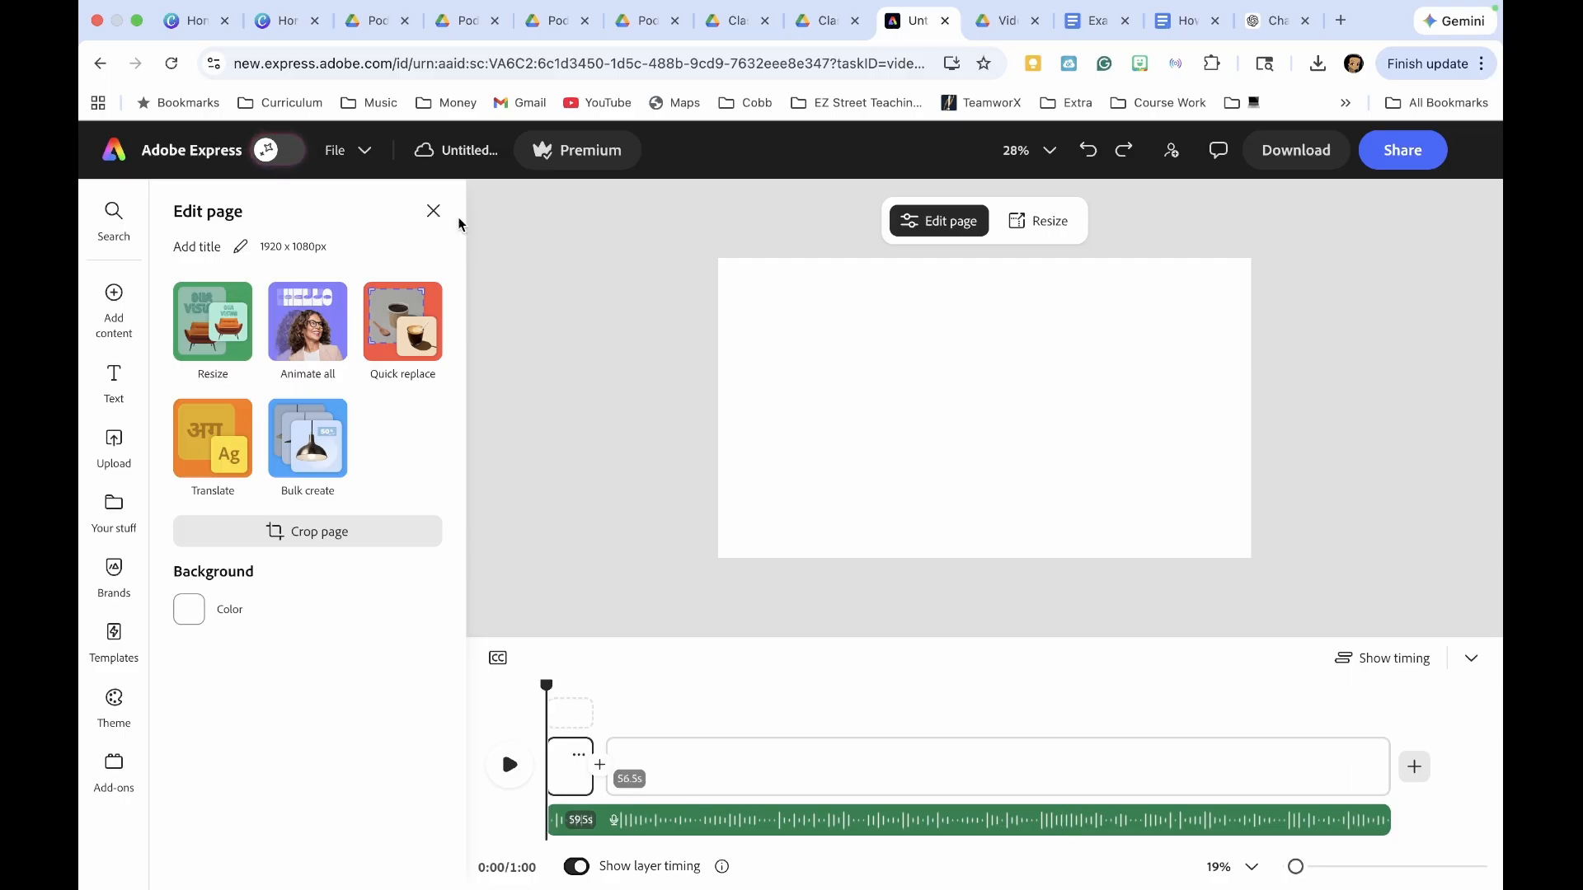
Step: Open the Gradient style of the Video Backgrounds add-on from the background elements
click(433, 211)
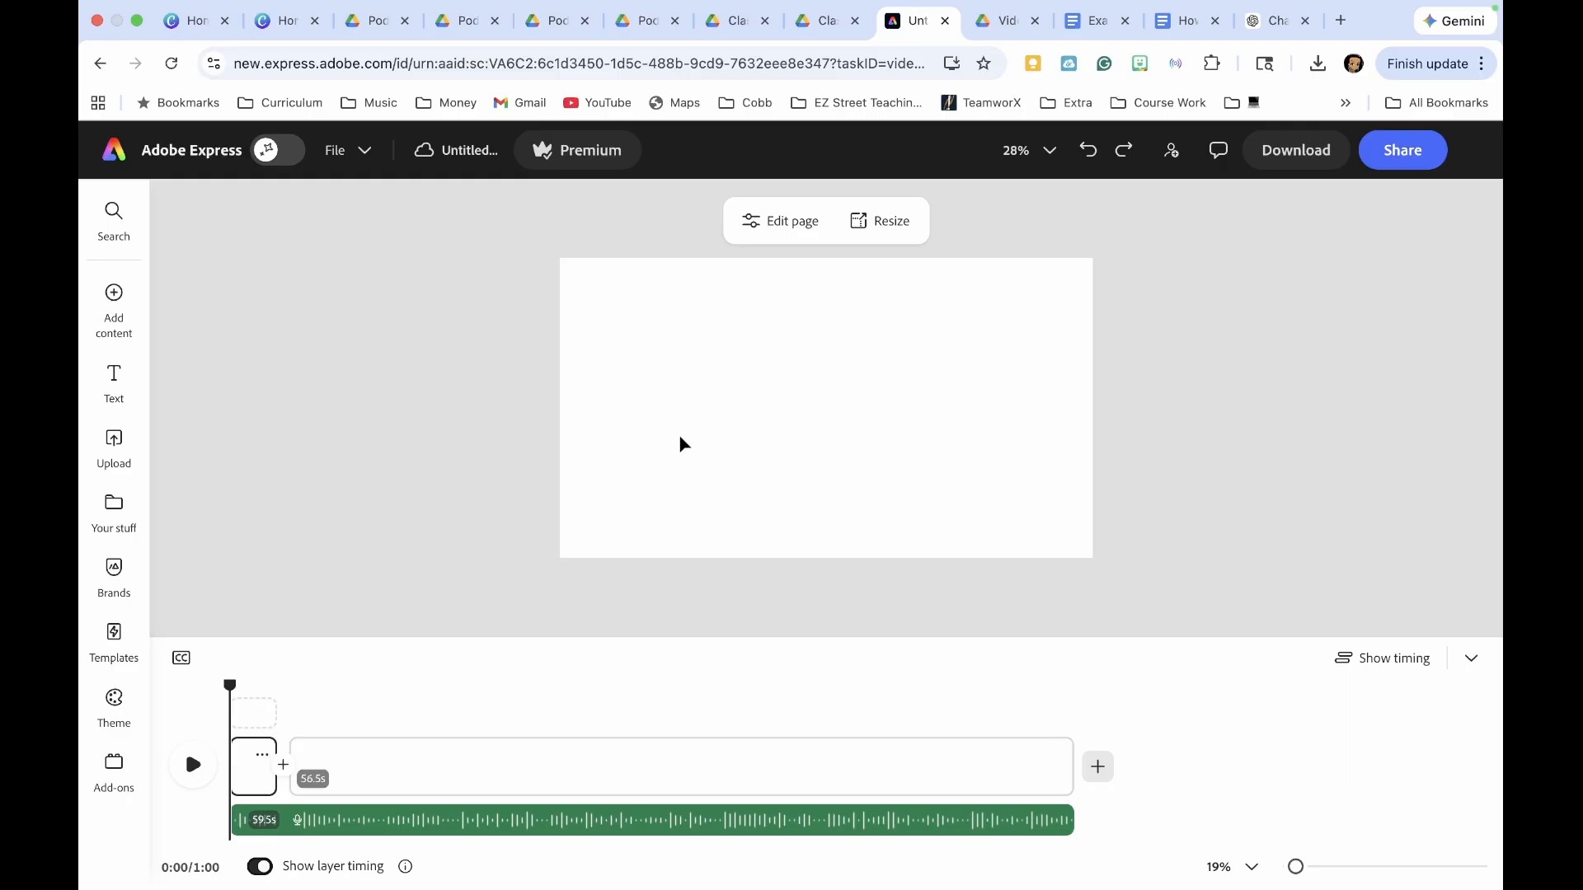
click(114, 293)
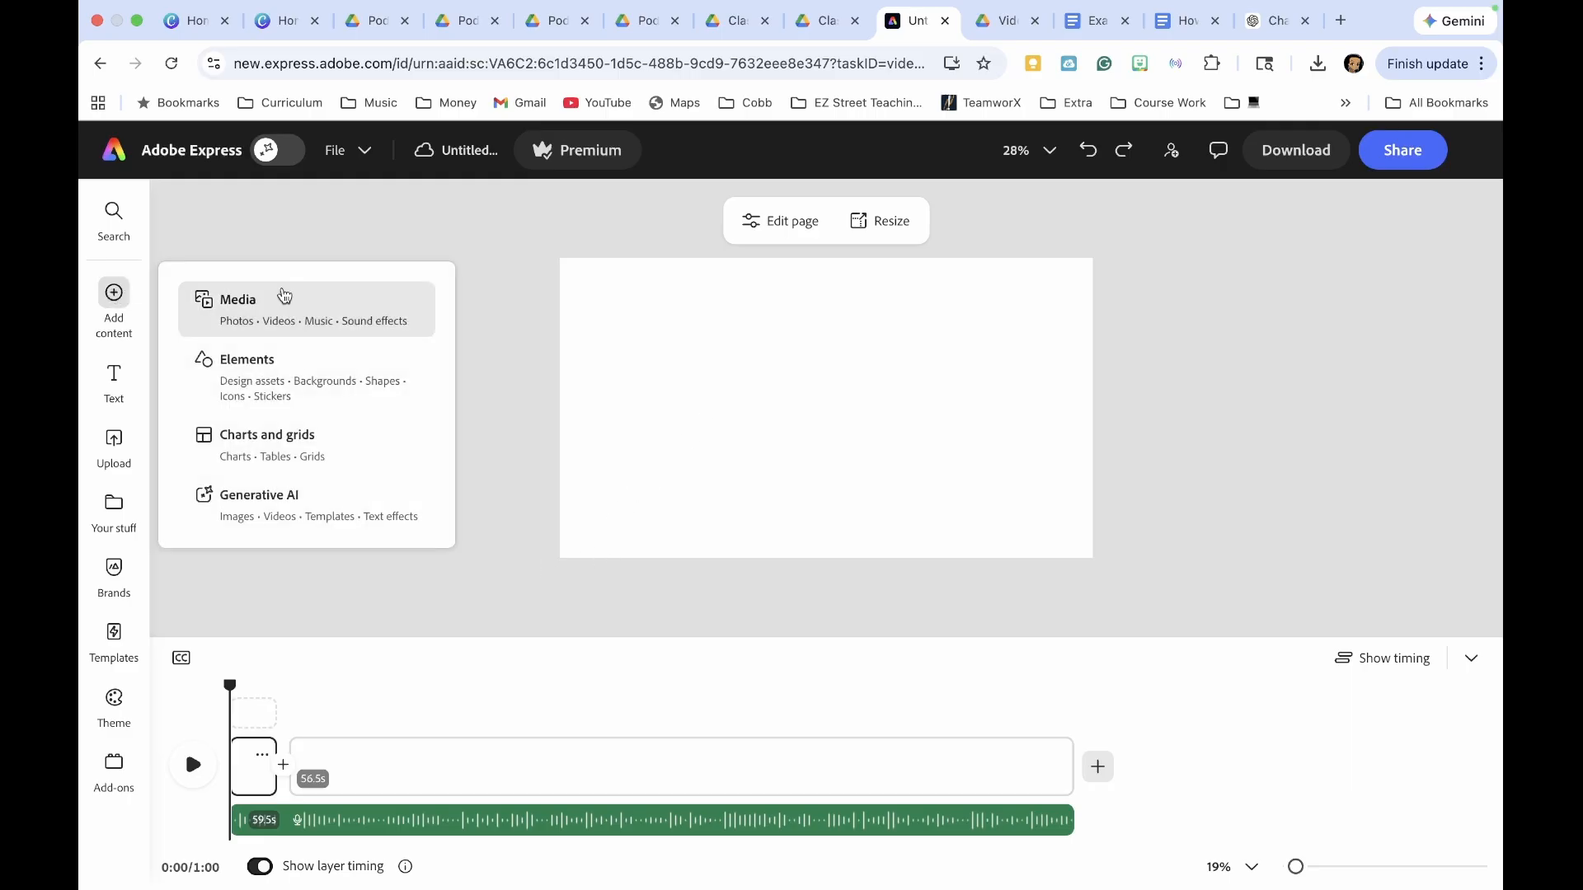
click(256, 382)
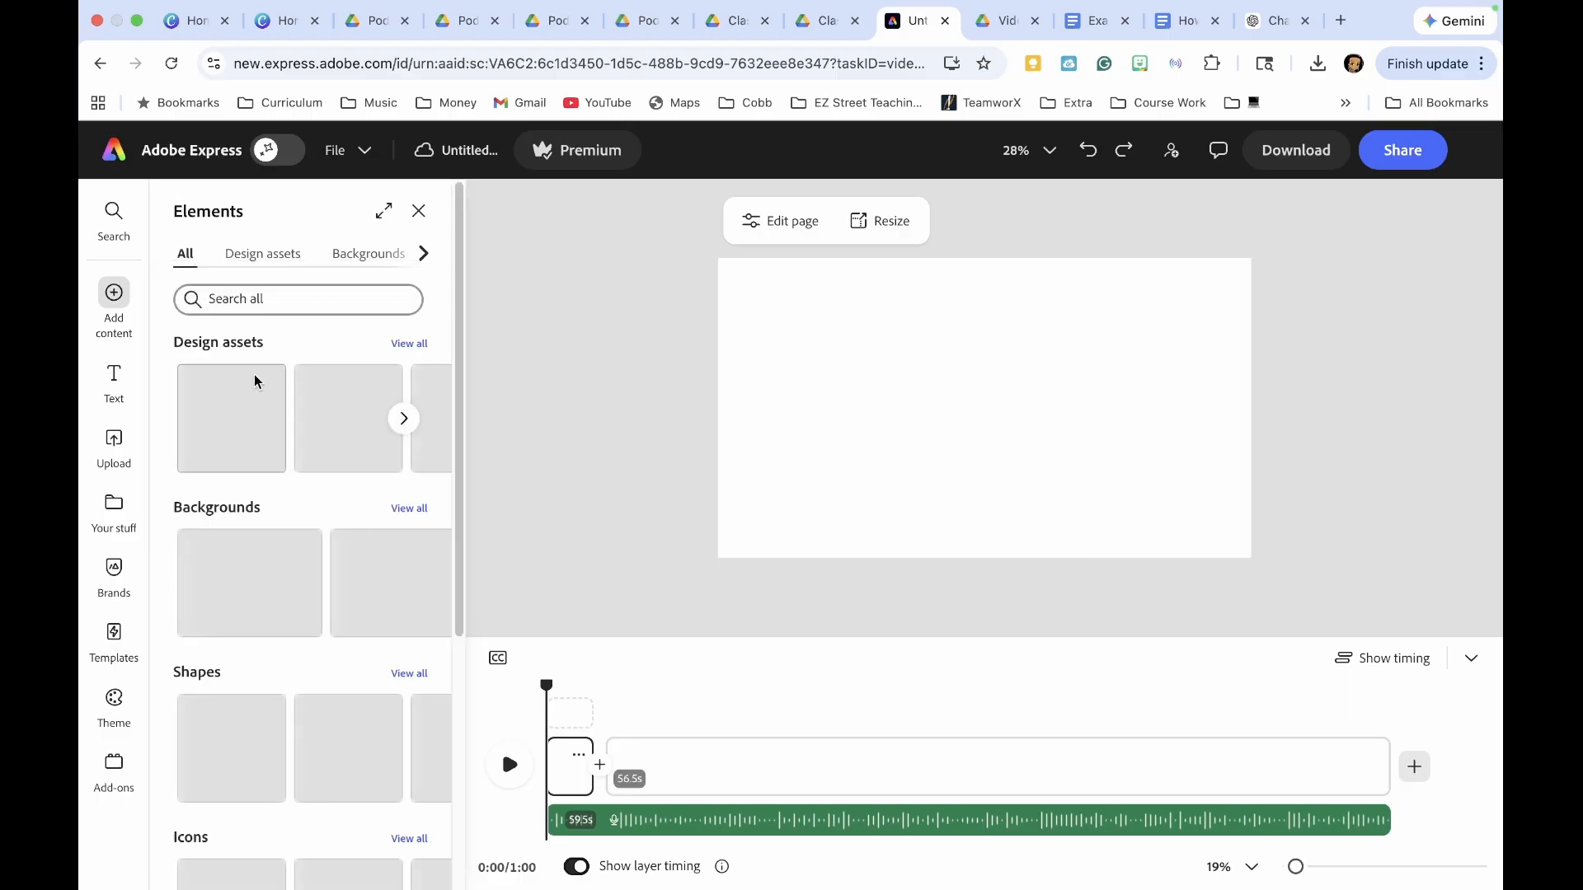
click(367, 255)
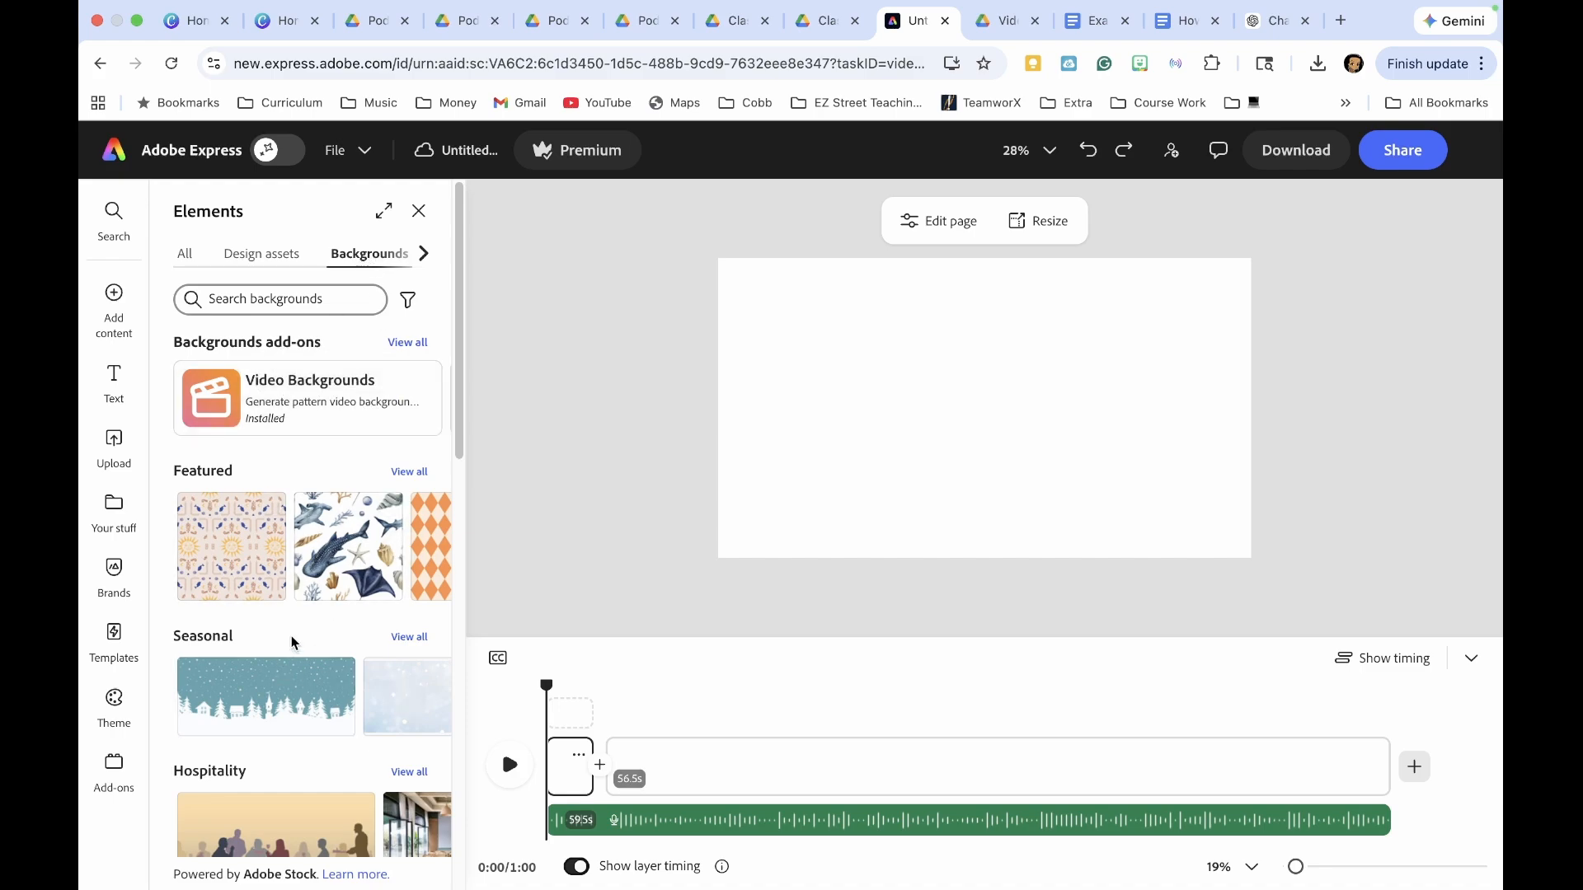
click(332, 413)
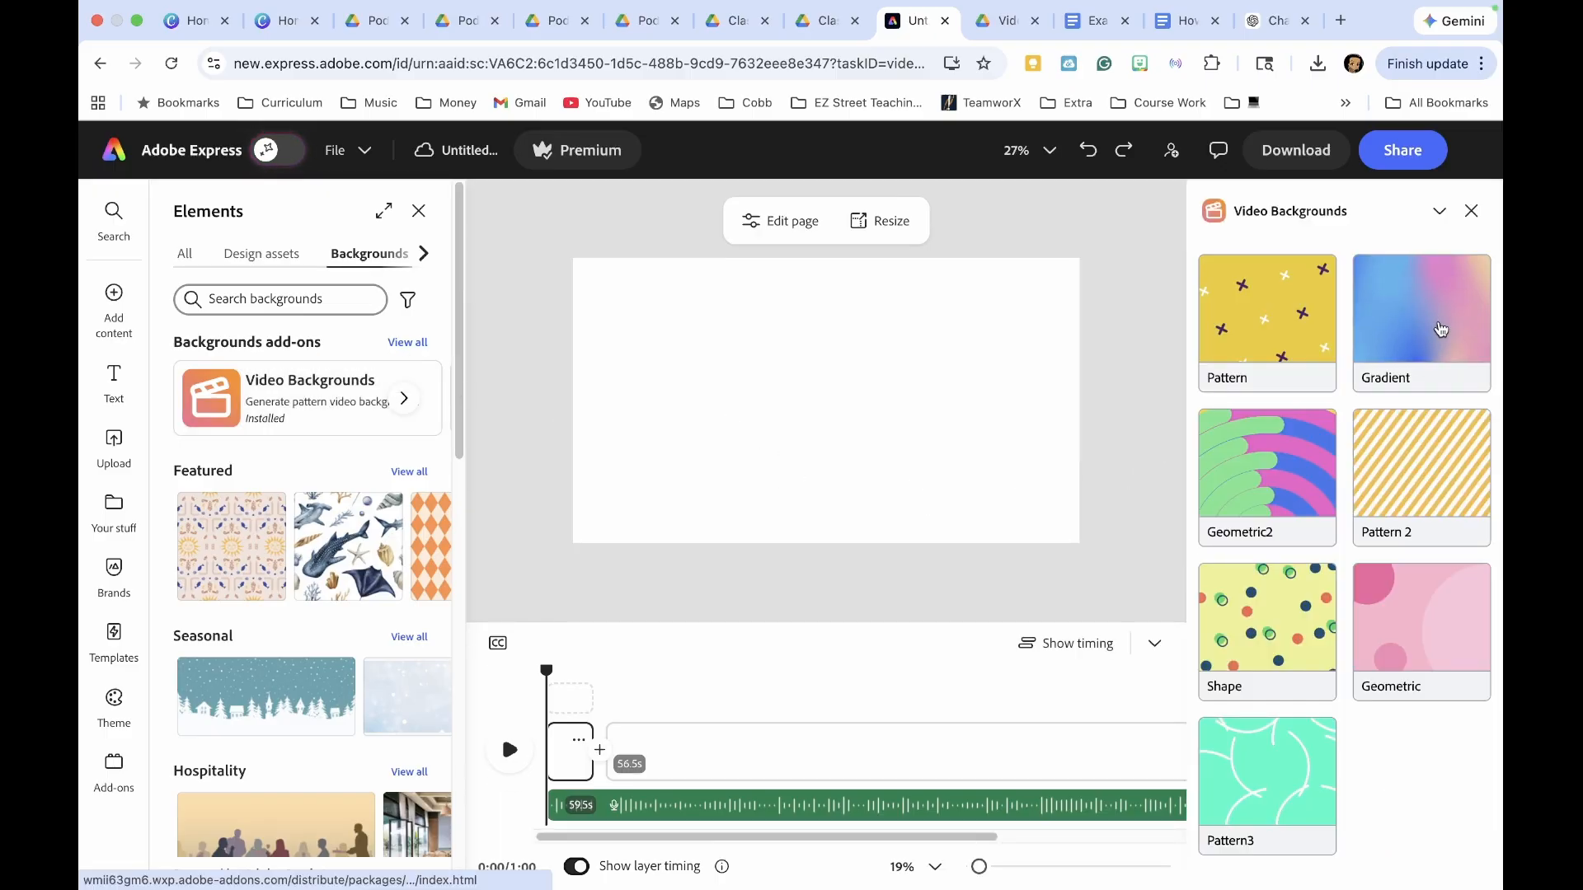
click(1441, 331)
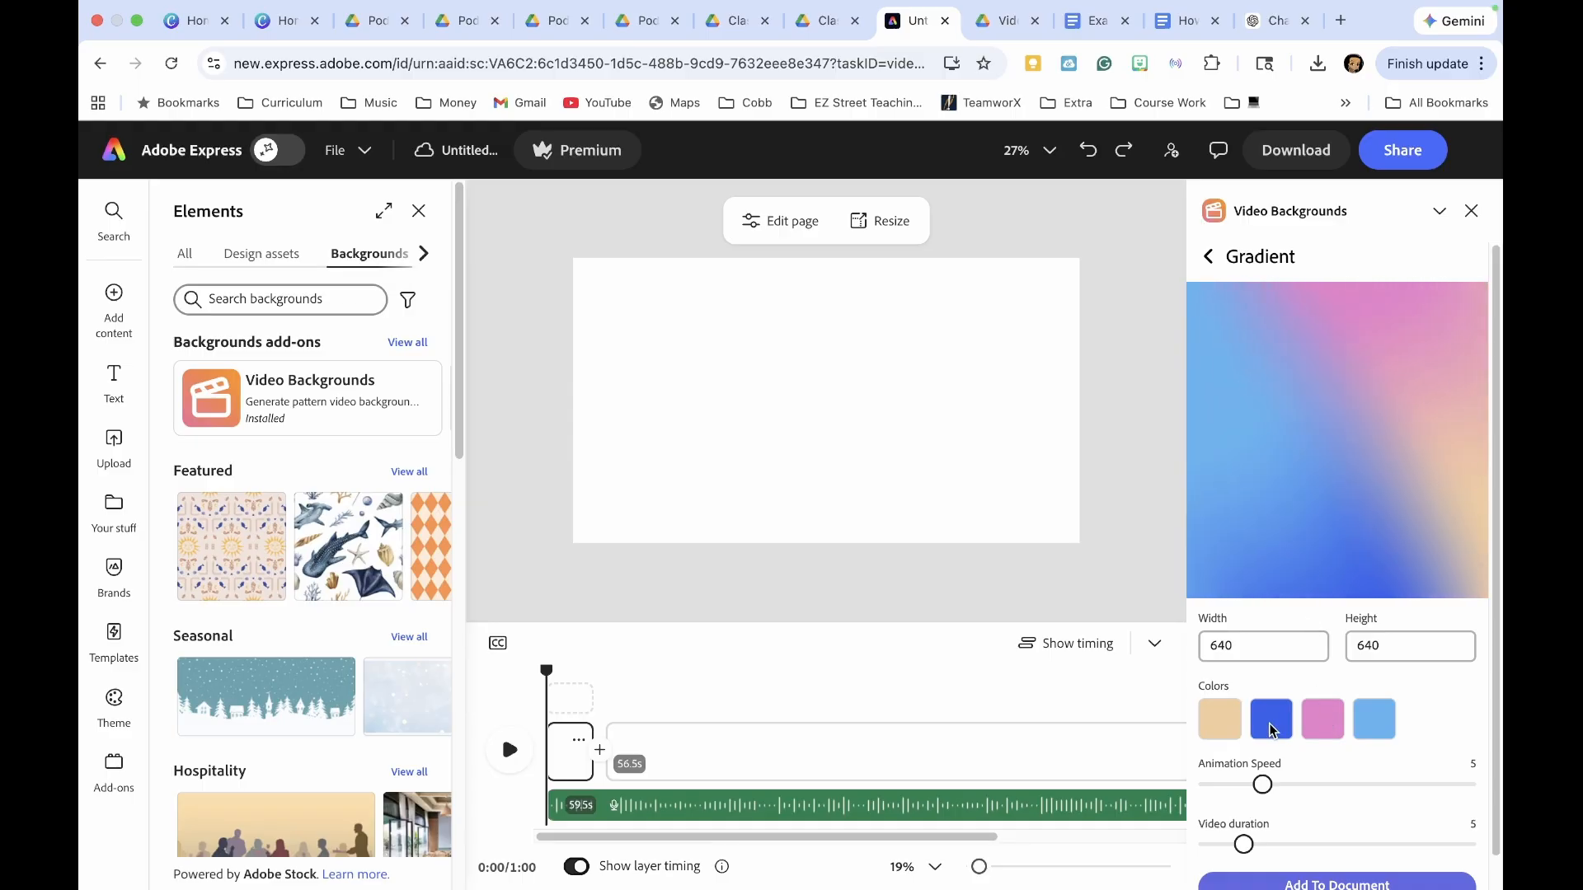
Step: Set the gradient's third colour to aqua (RGB 130, 232, 230) and its second colour to blue (RGB 60, 99, 215)
click(1324, 726)
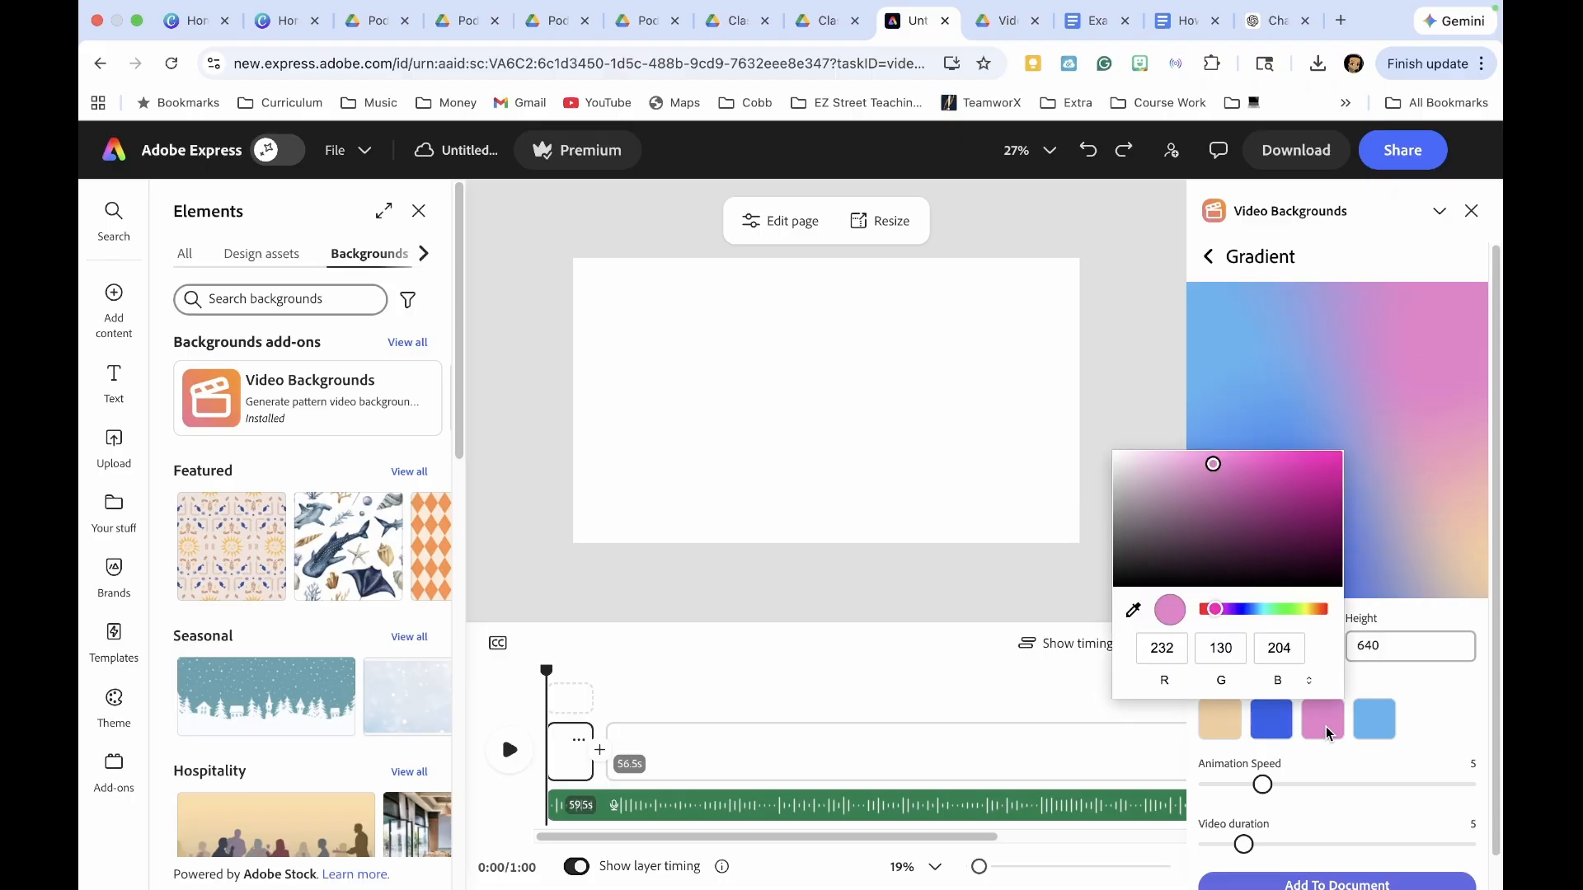
click(1266, 609)
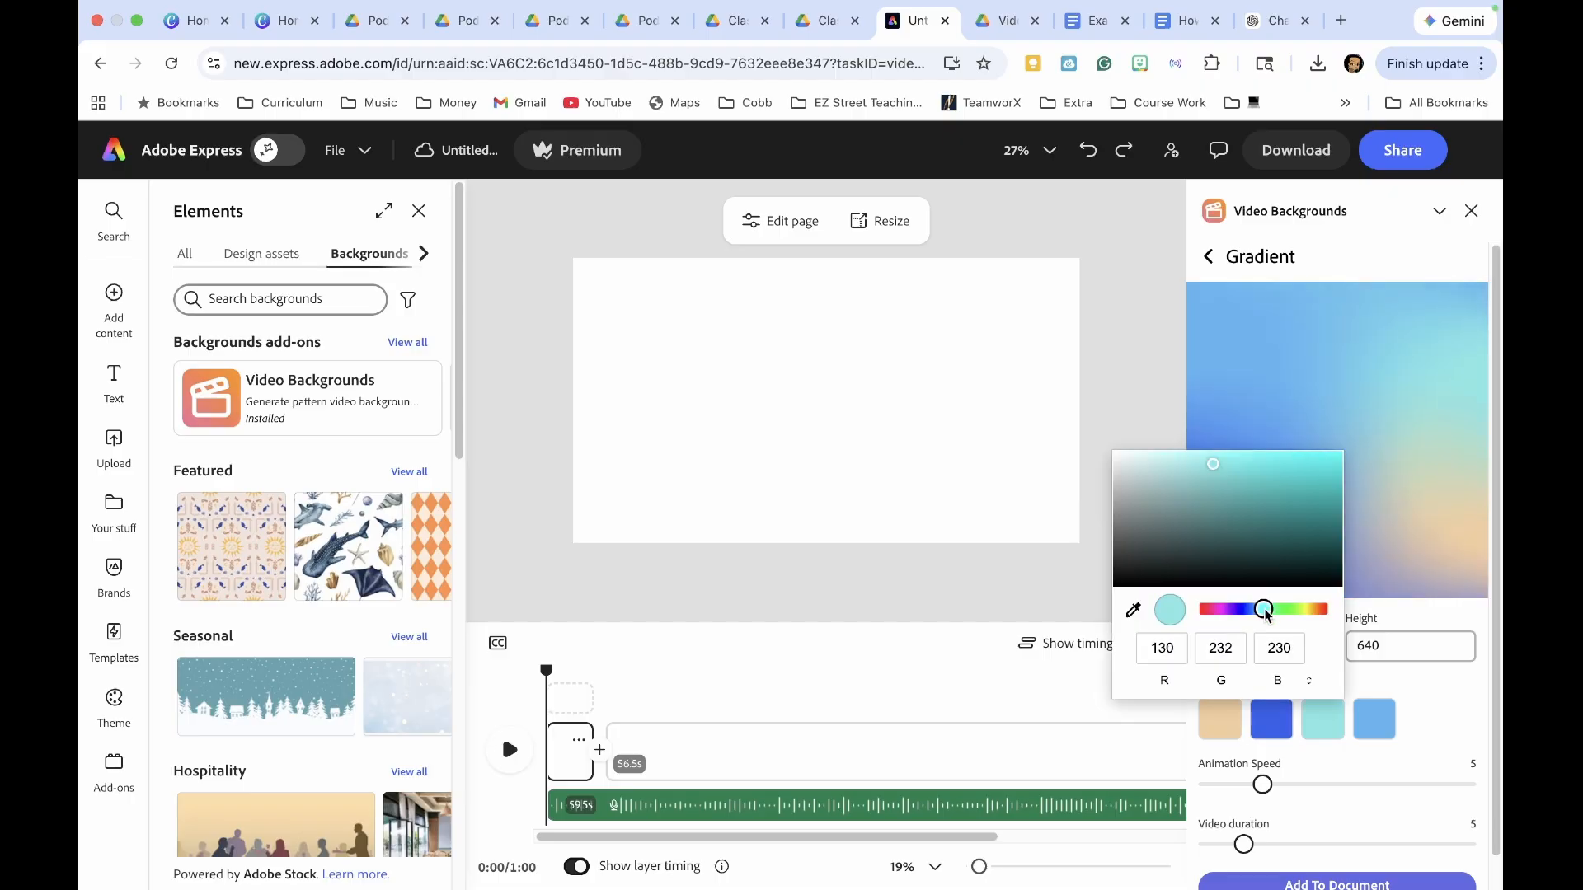
click(1271, 719)
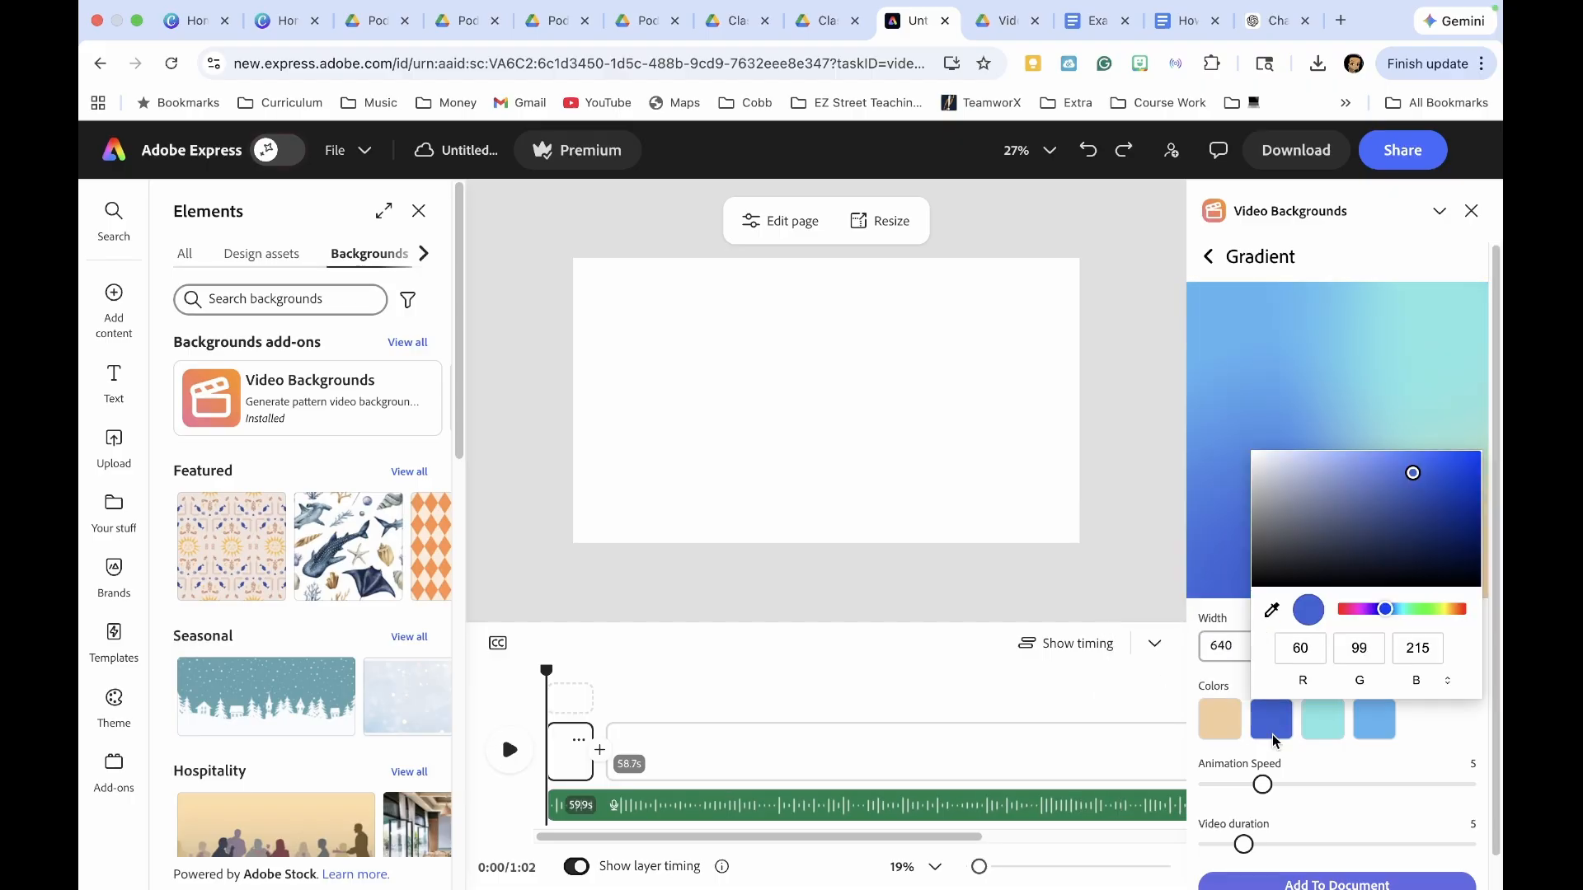
click(1170, 568)
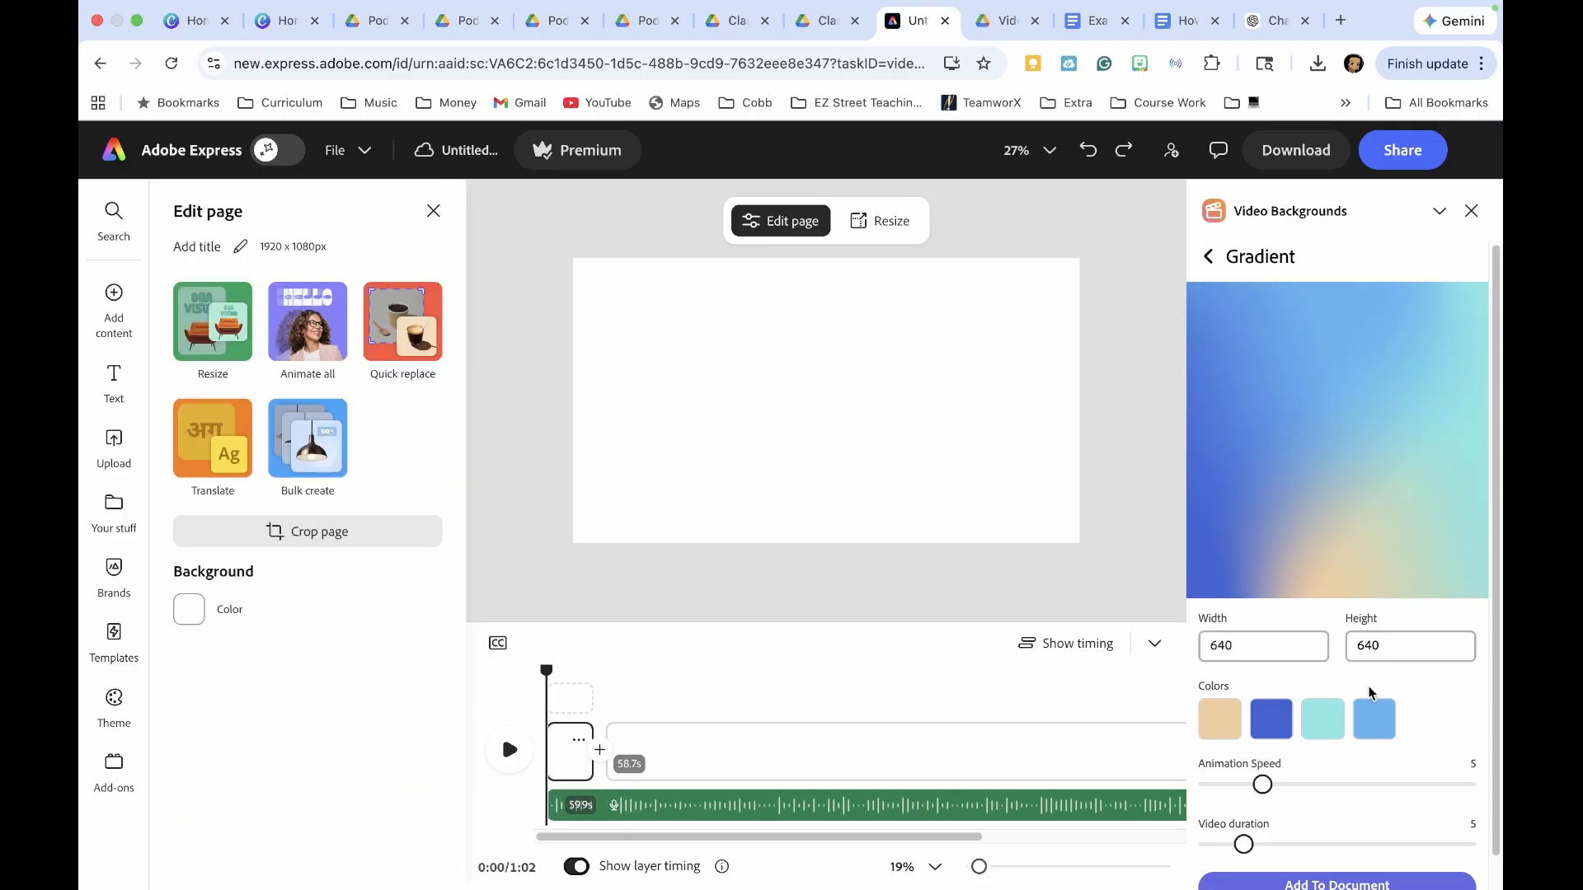
Step: Add the gradient video to the first scene, enlarge it to cover the whole canvas, and close the add-on
click(1345, 882)
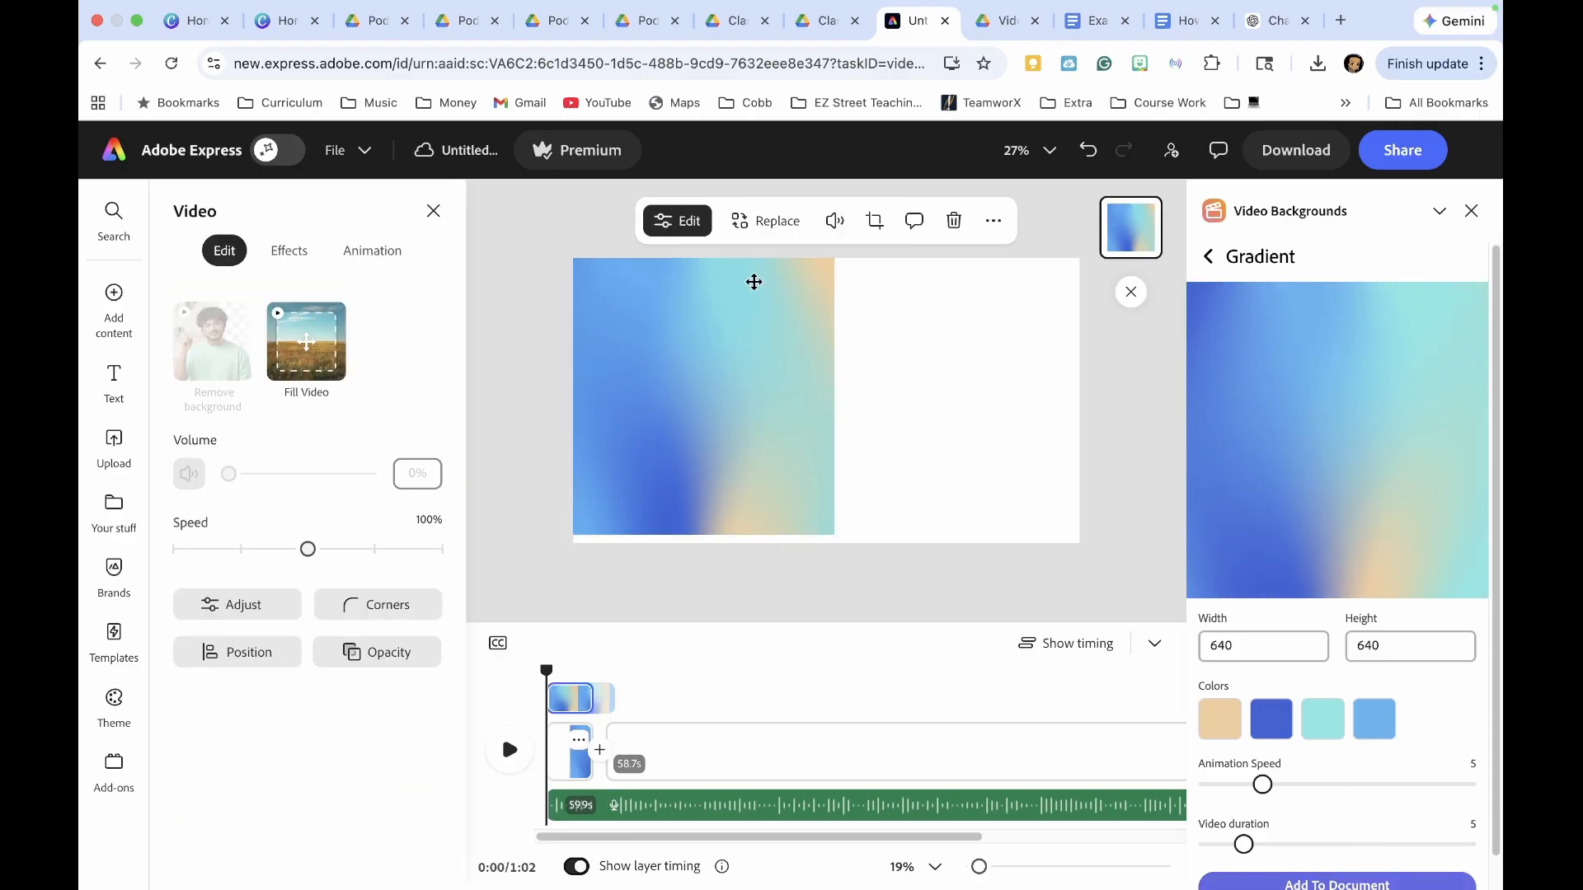
drag(834, 394, 1094, 419)
drag(822, 535, 828, 556)
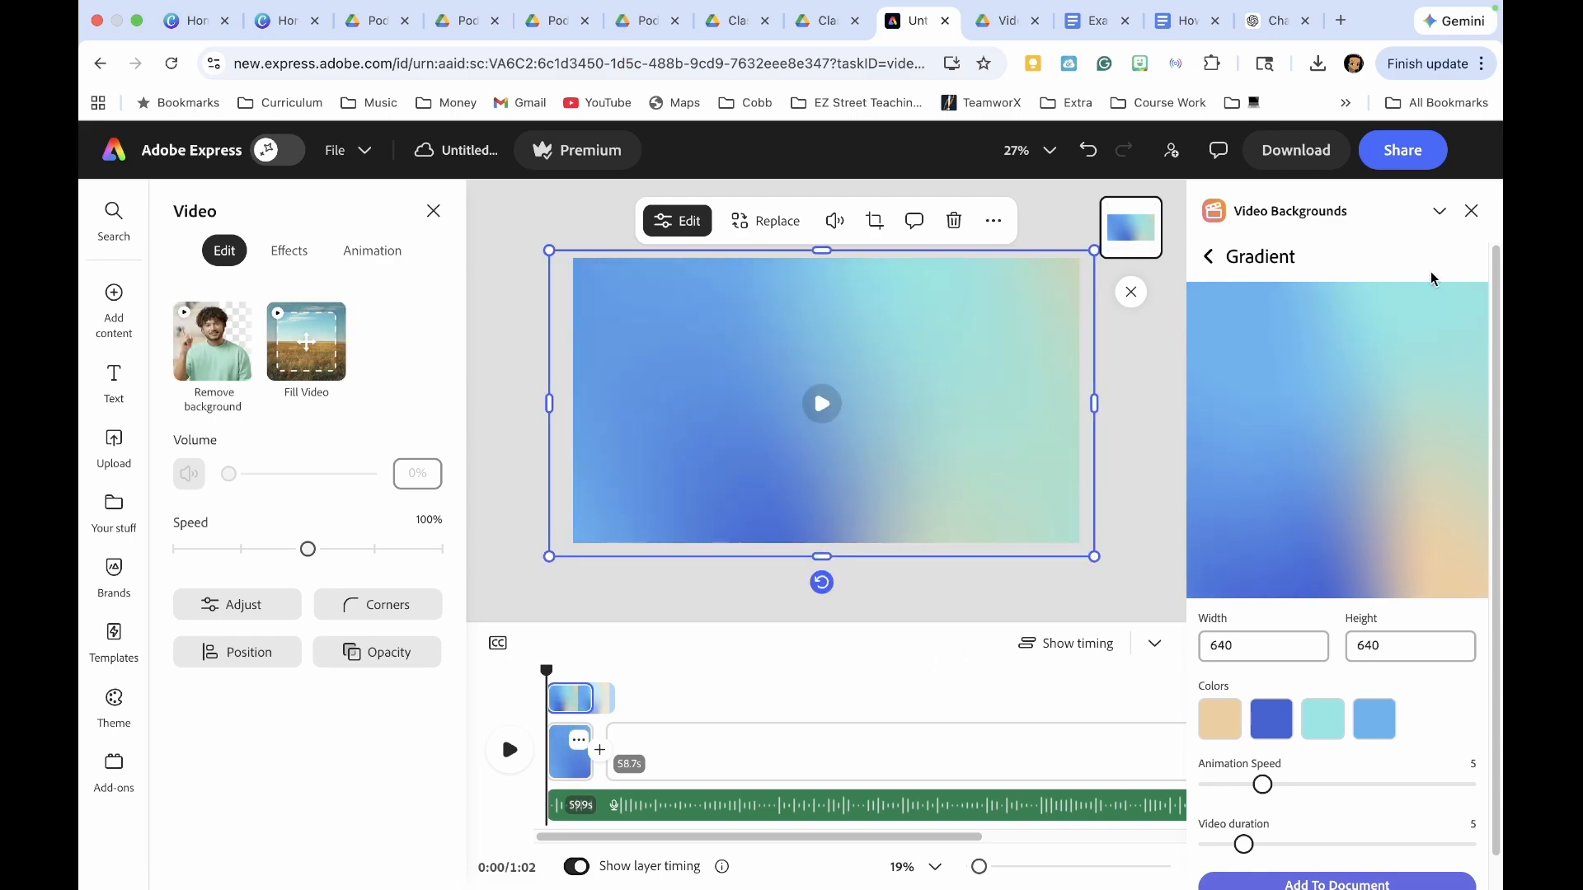
click(1473, 216)
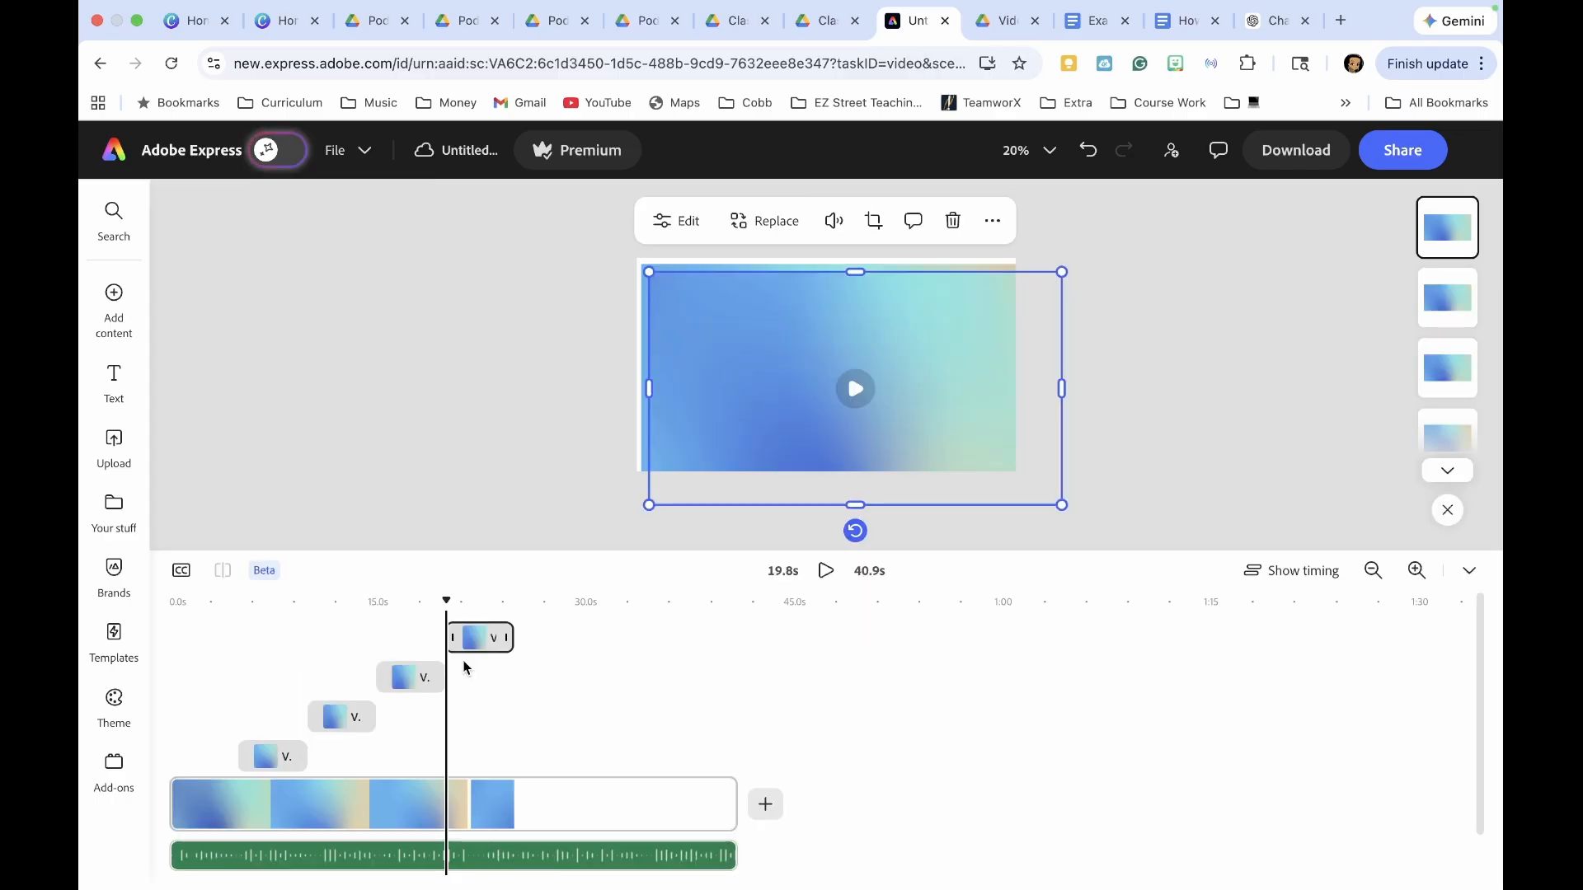
Step: Close the layer timing view and add the title text "Episode 1: The Science Classroom" over the gradient background
click(1247, 574)
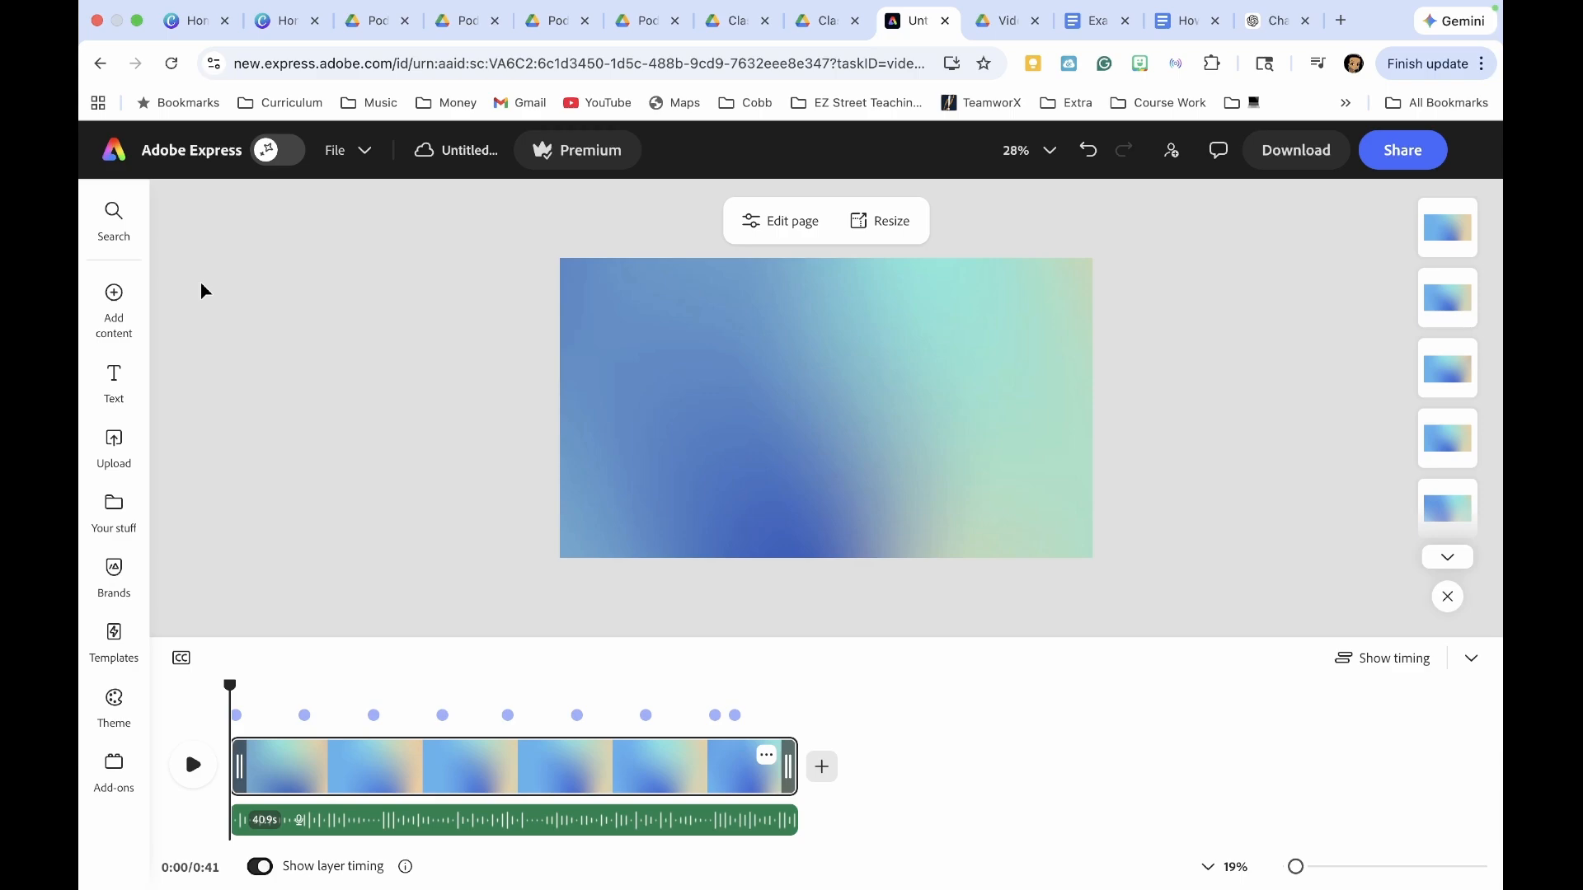
click(114, 378)
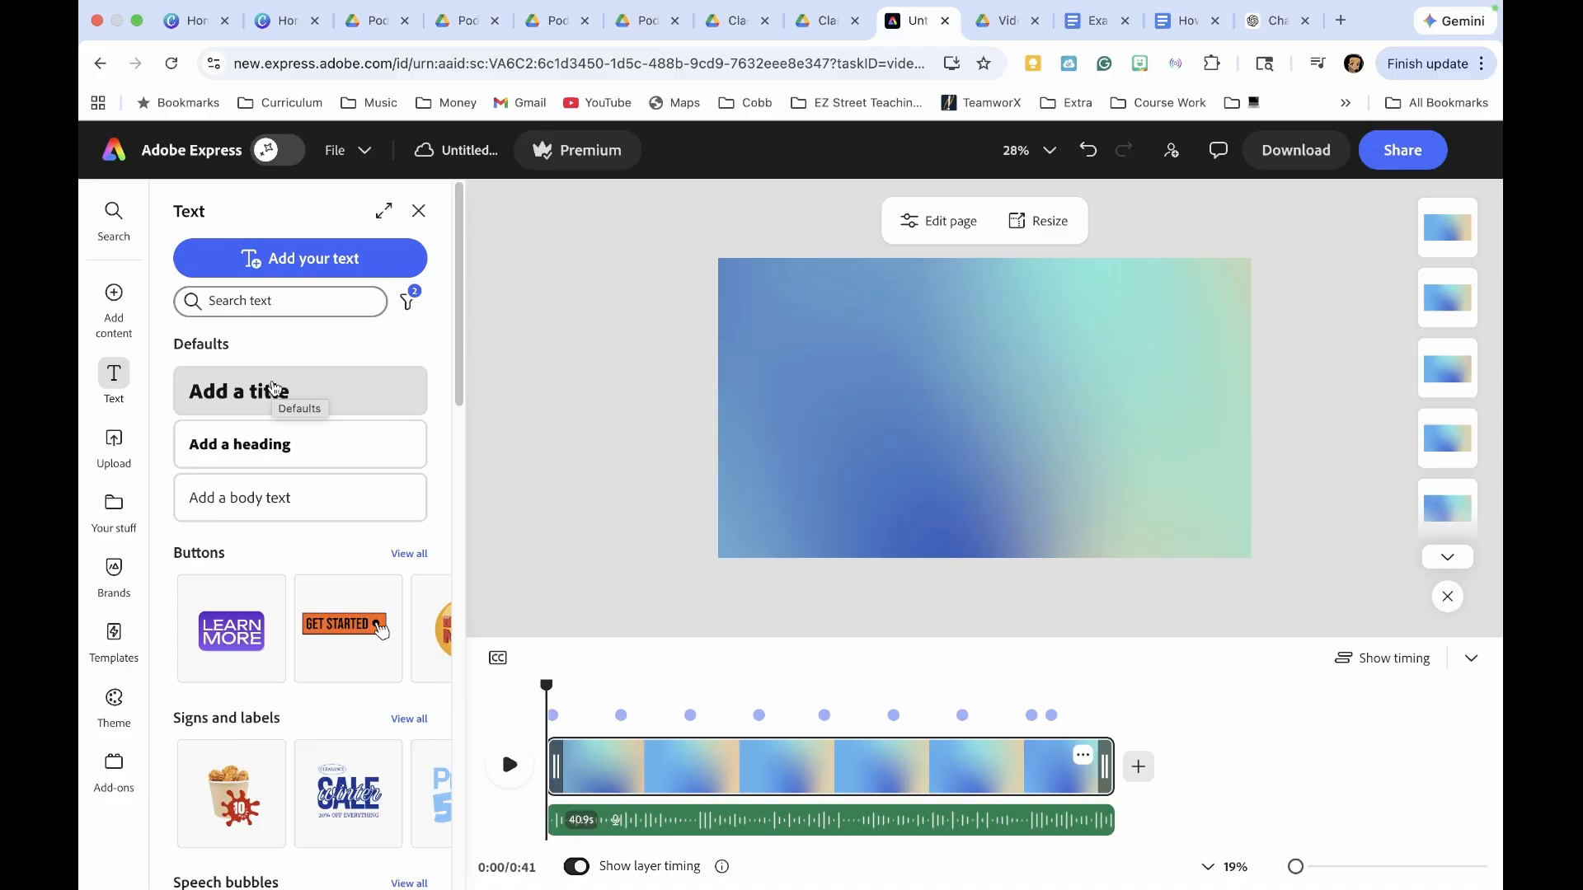
click(274, 387)
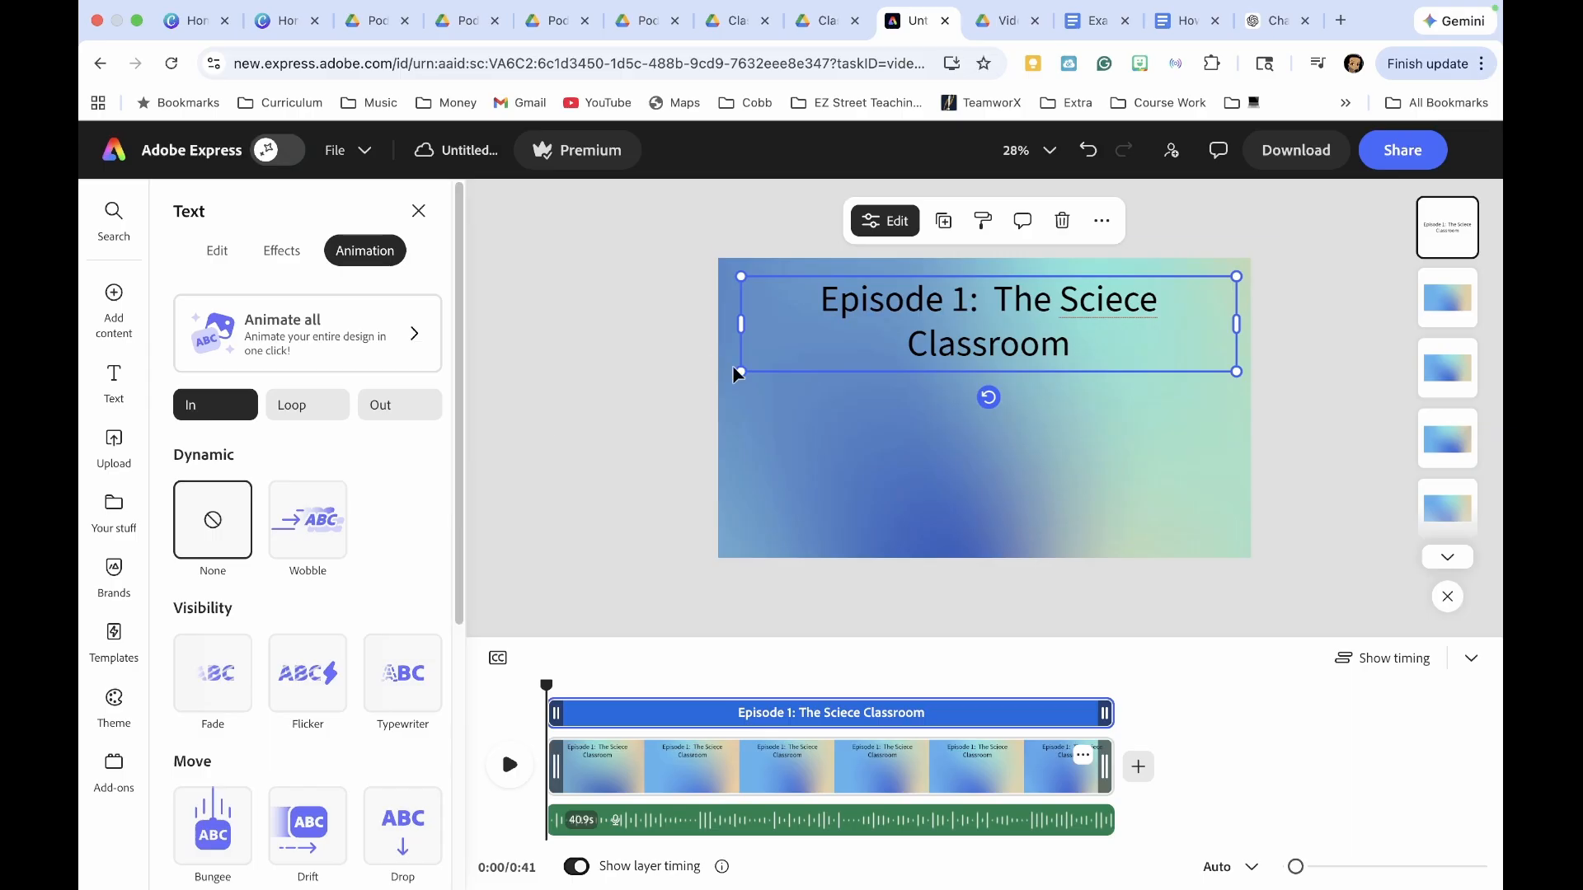
Step: Set the episode title's font to Aktiv Grotesk and make the whole title bold
click(217, 251)
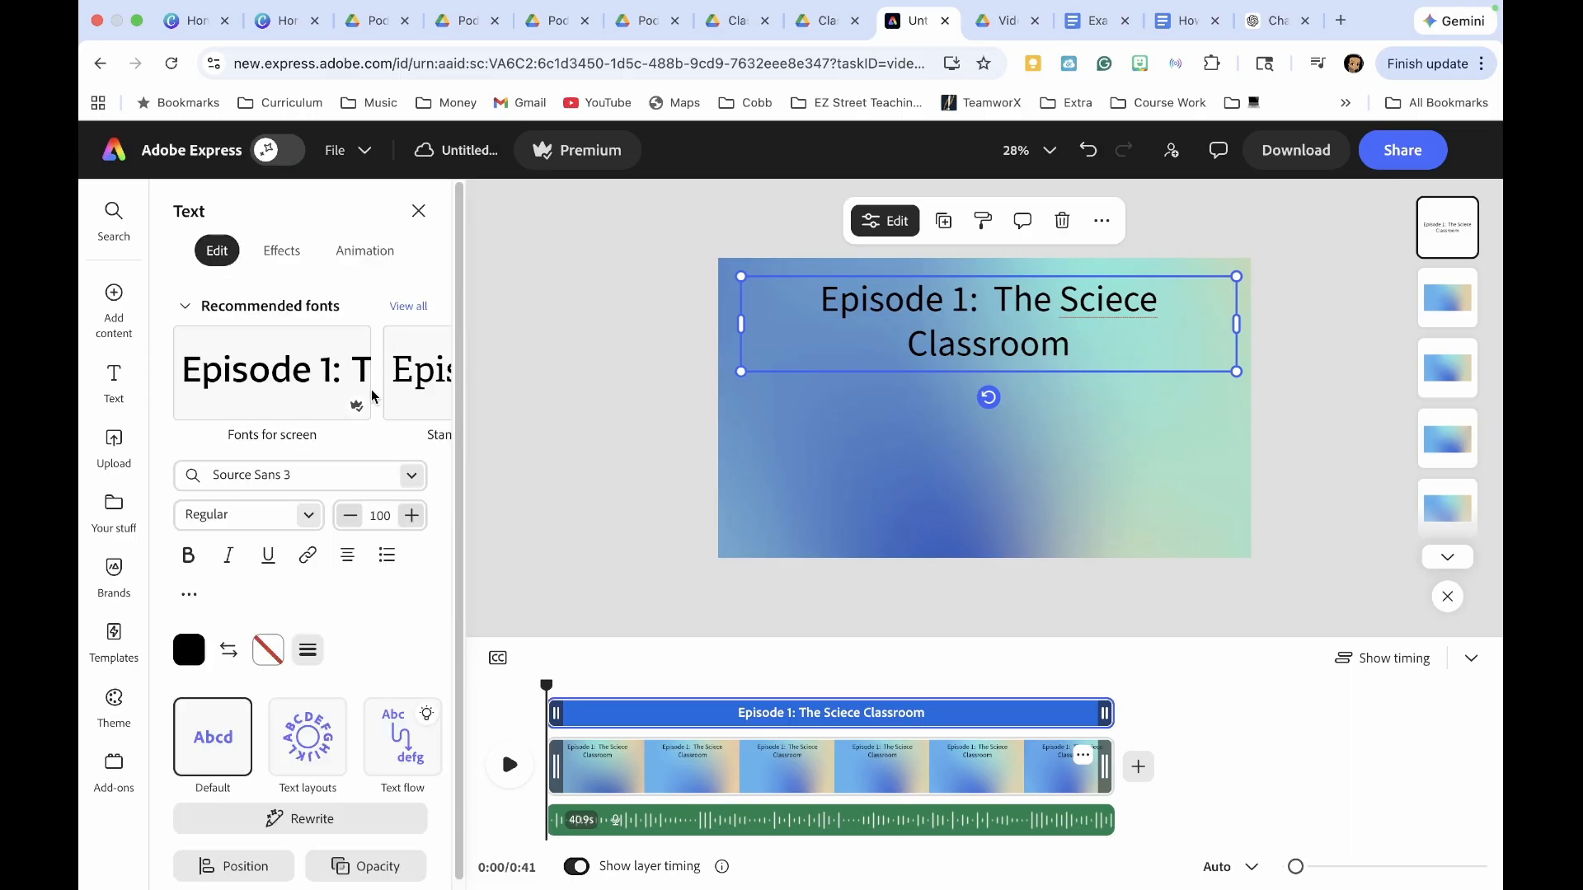
click(411, 478)
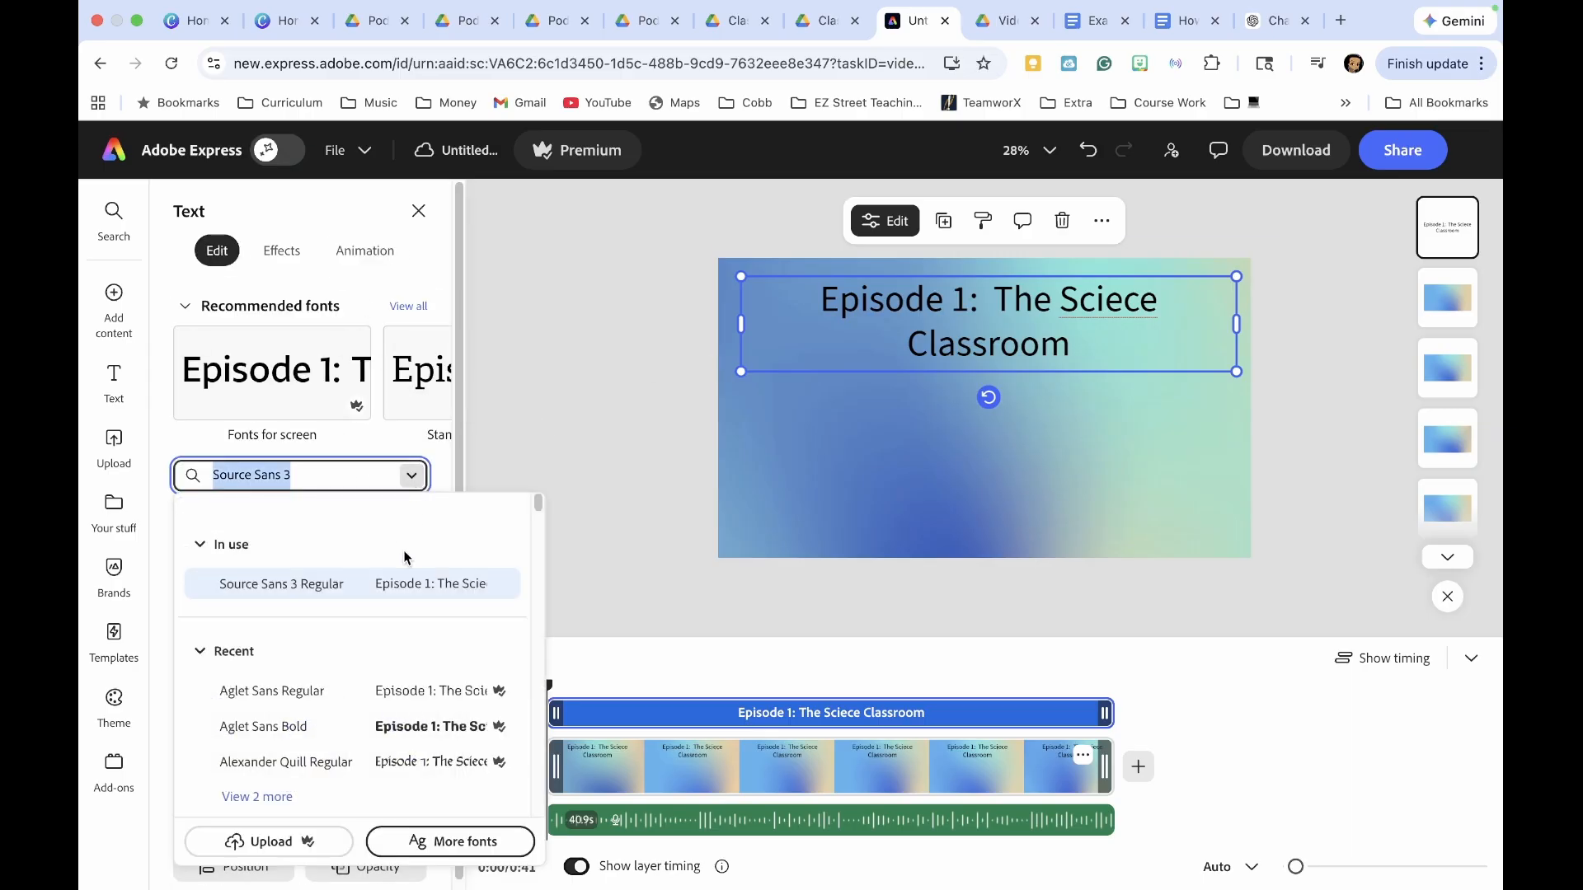
scroll(433, 693, down, 3)
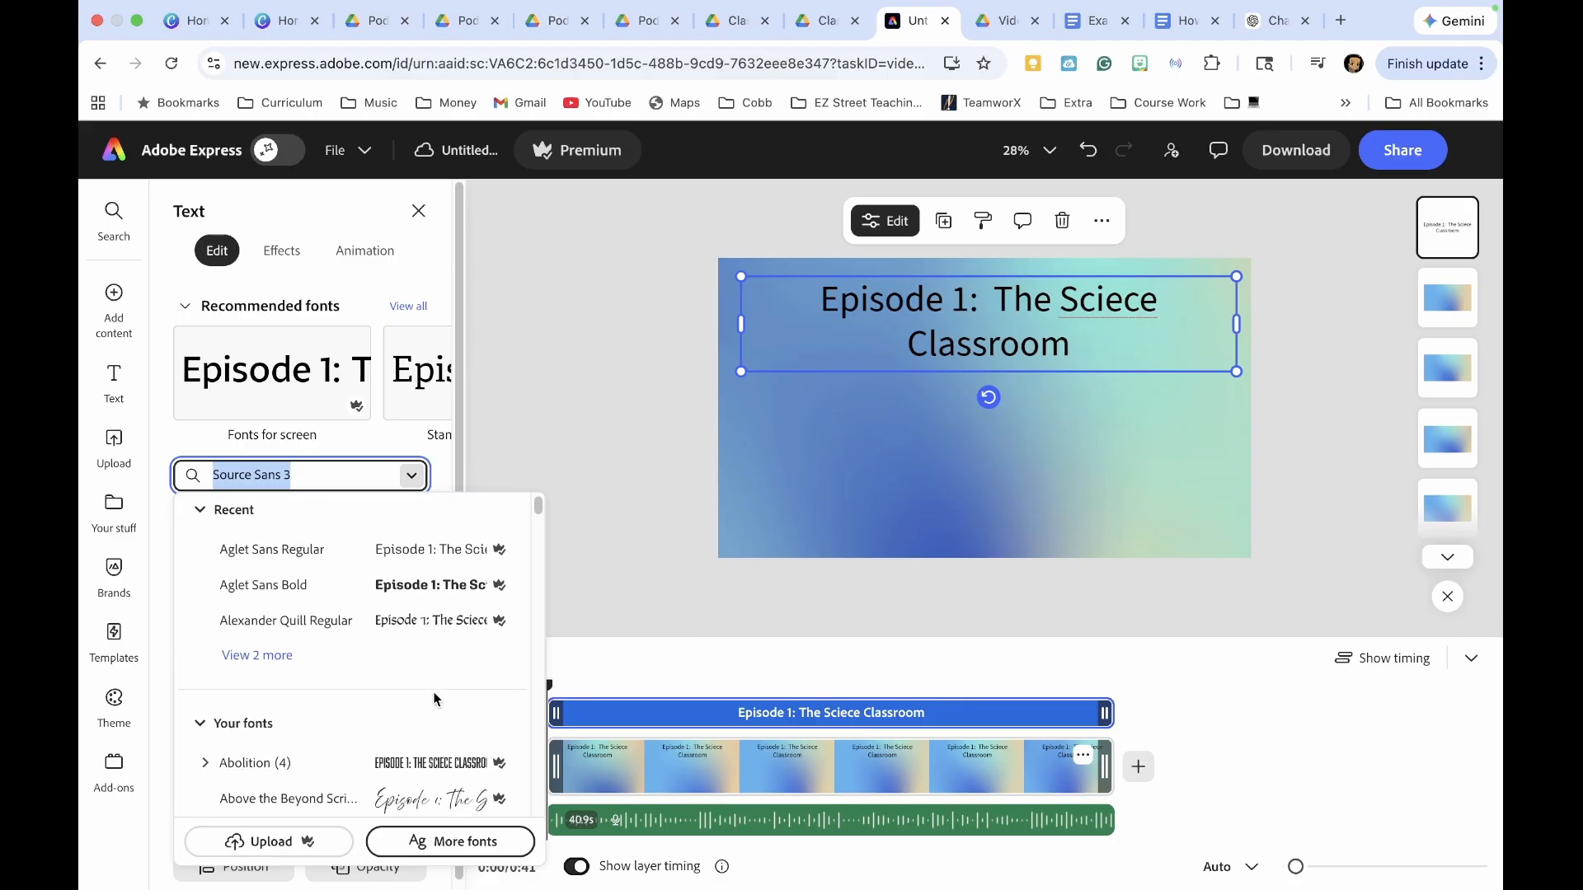
scroll(435, 699, down, 3)
click(433, 665)
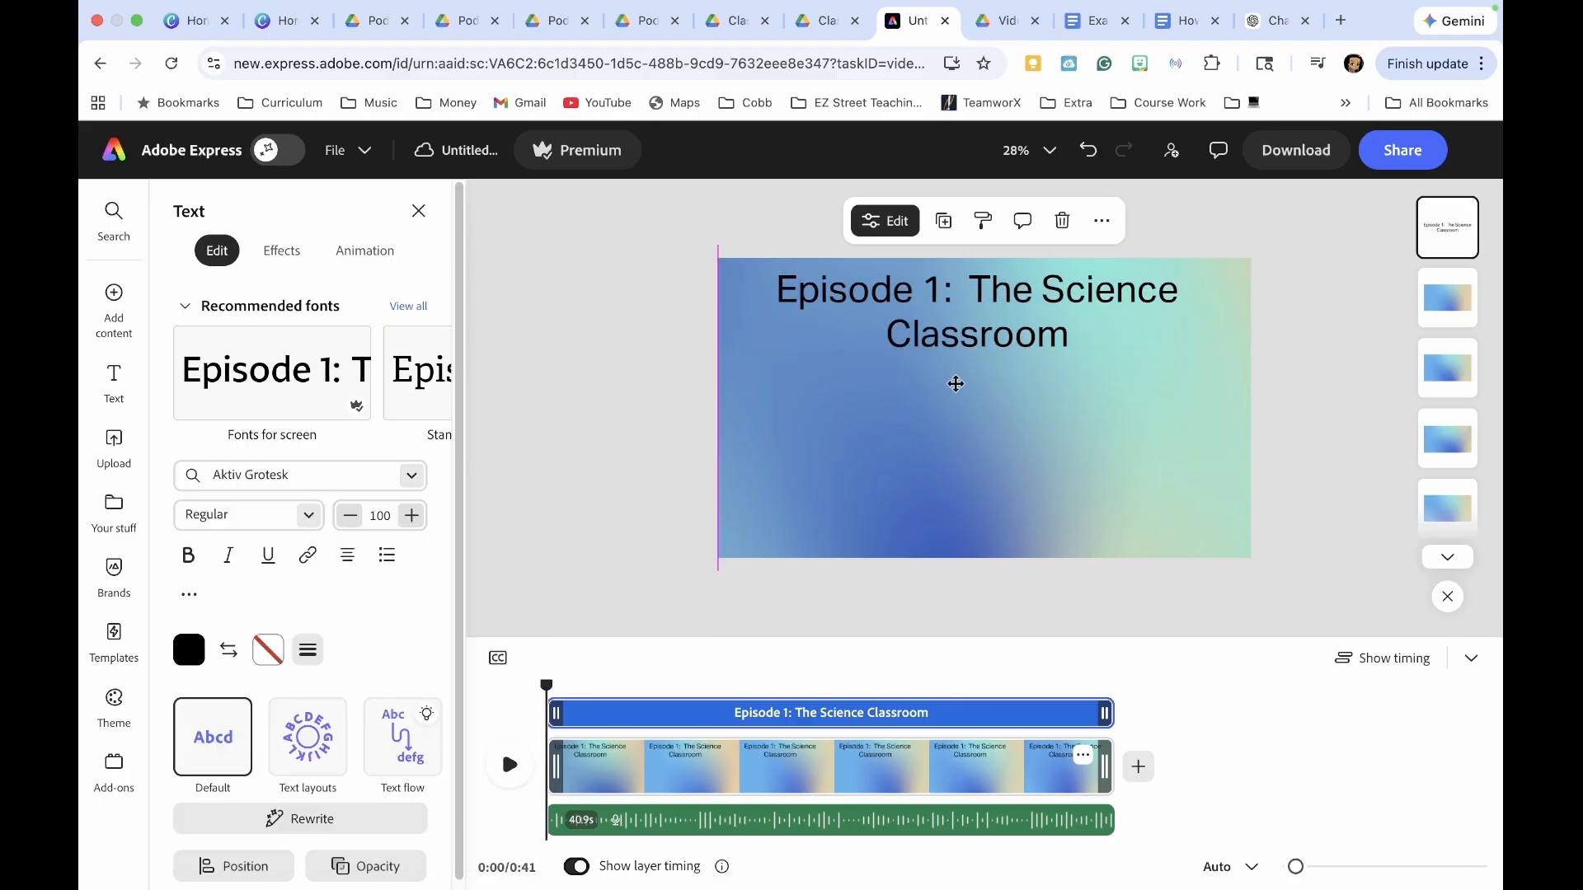
drag(1069, 338, 775, 288)
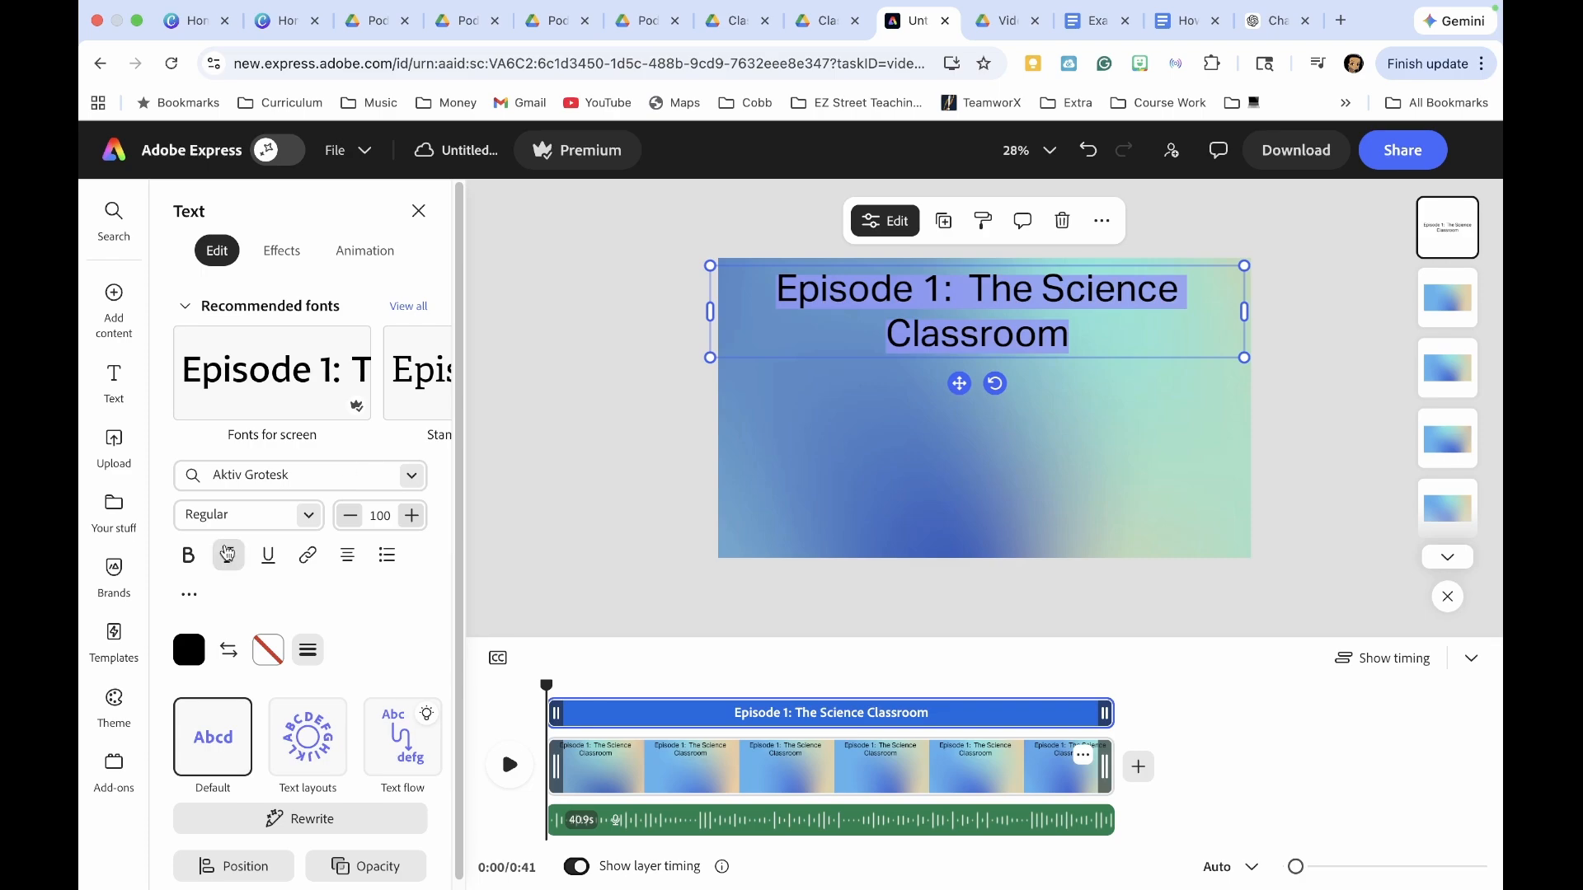
click(188, 554)
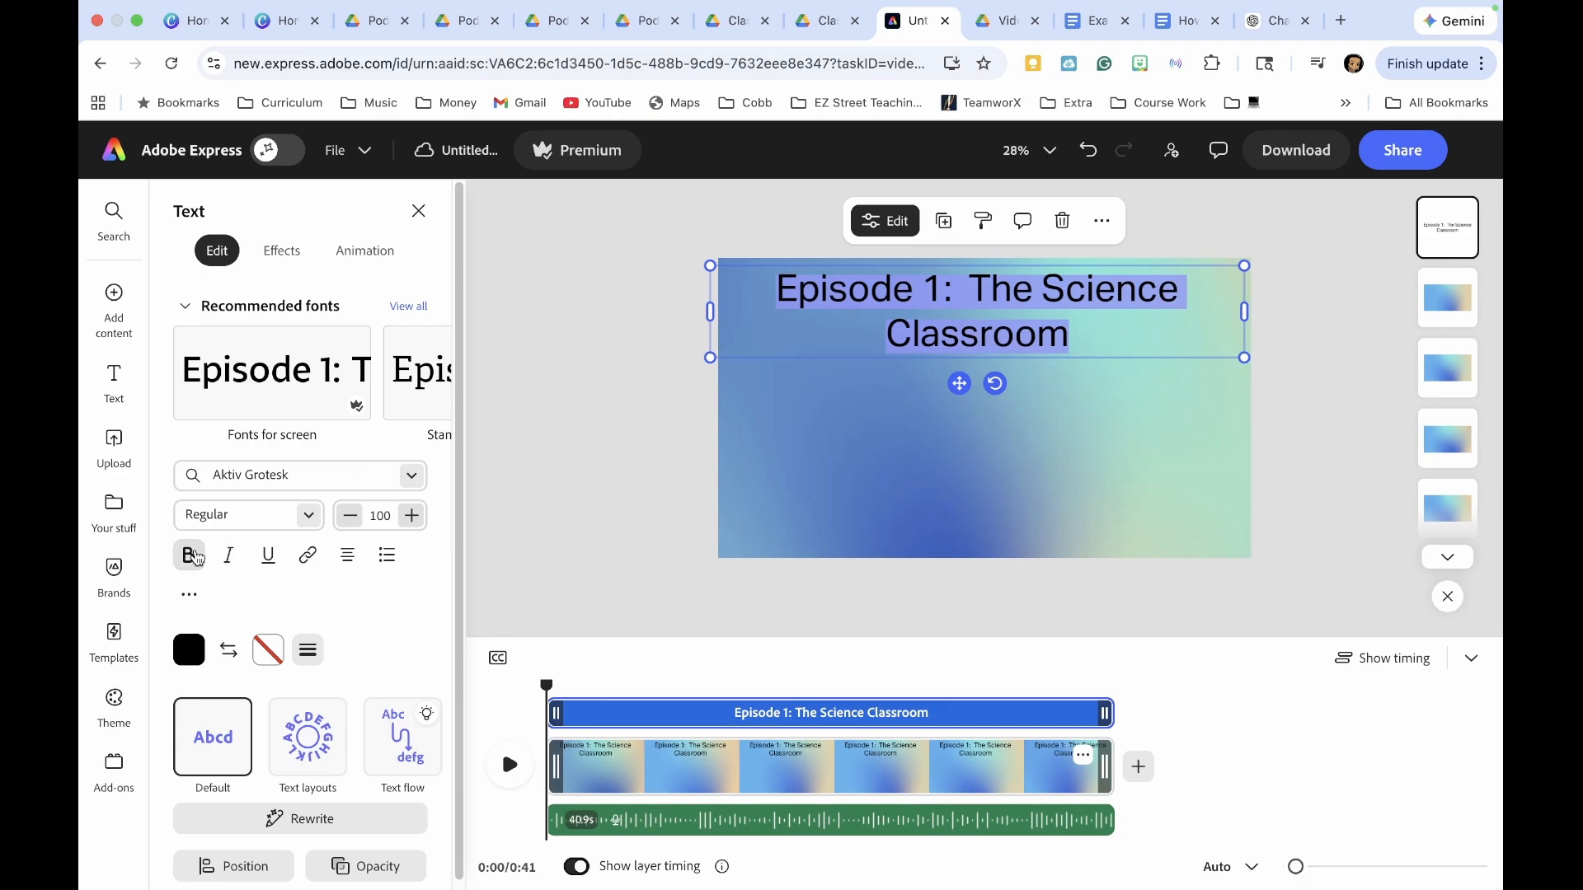
click(1314, 421)
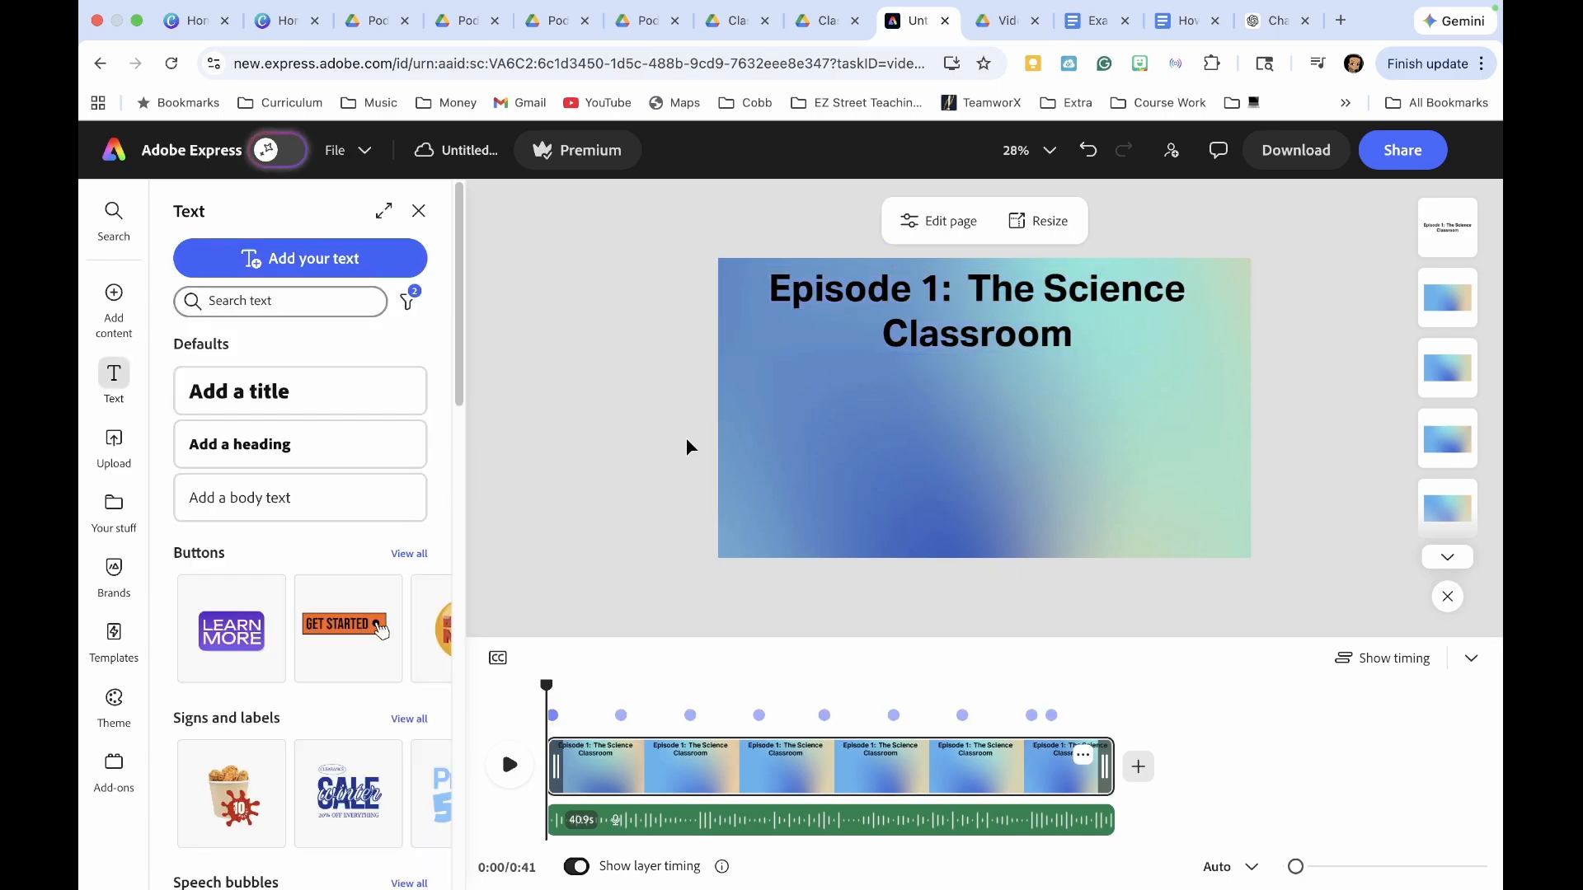
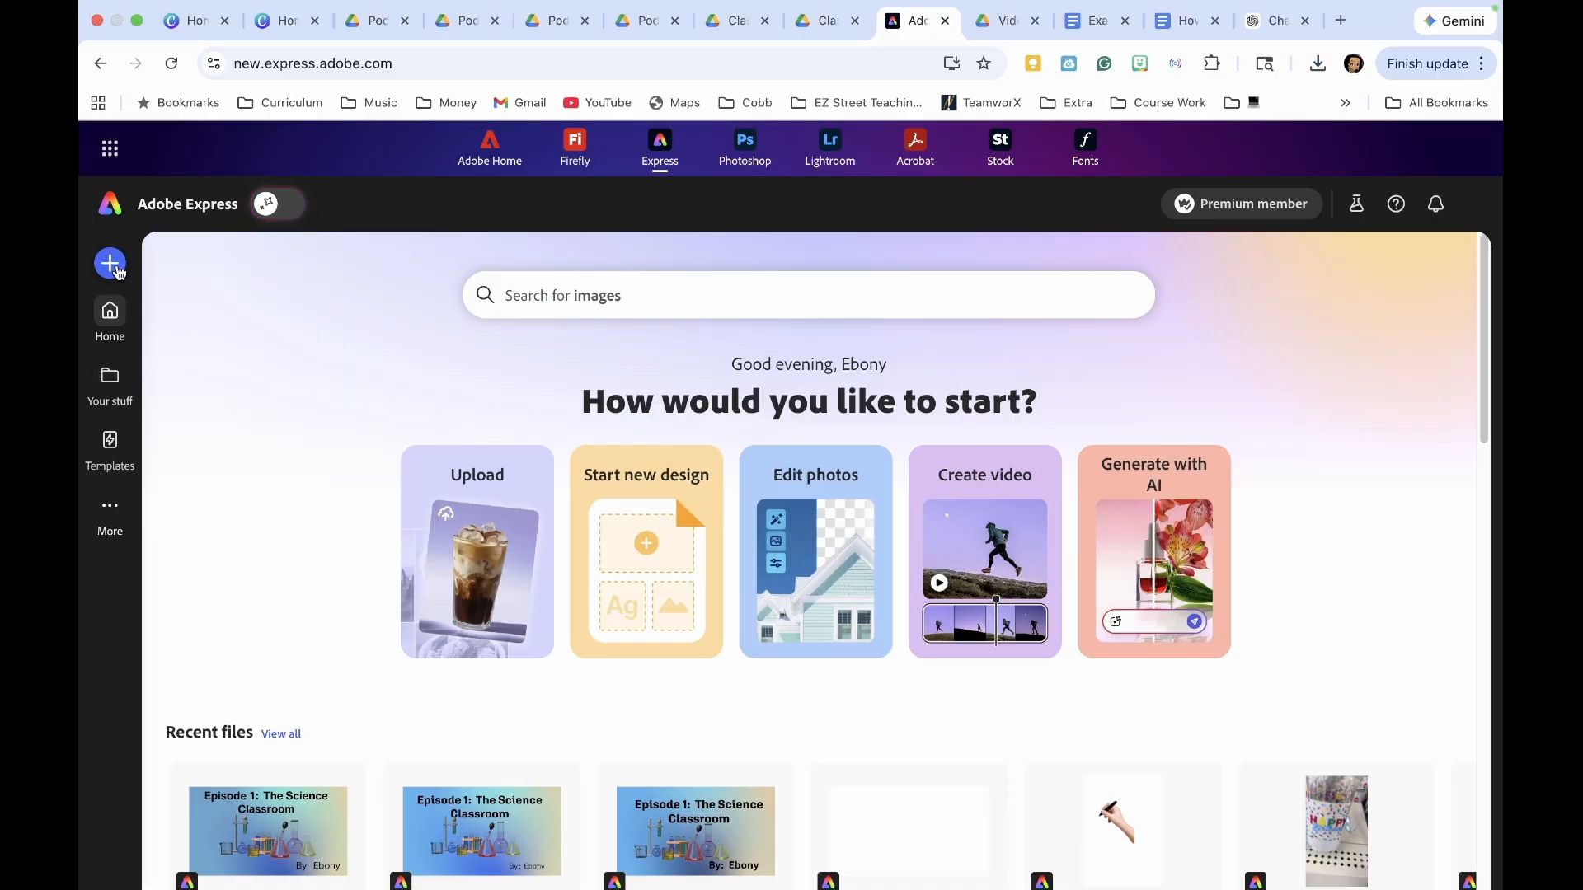
Step: Create a new standard landscape video project, start it from scratch, and dismiss the video templates
click(111, 264)
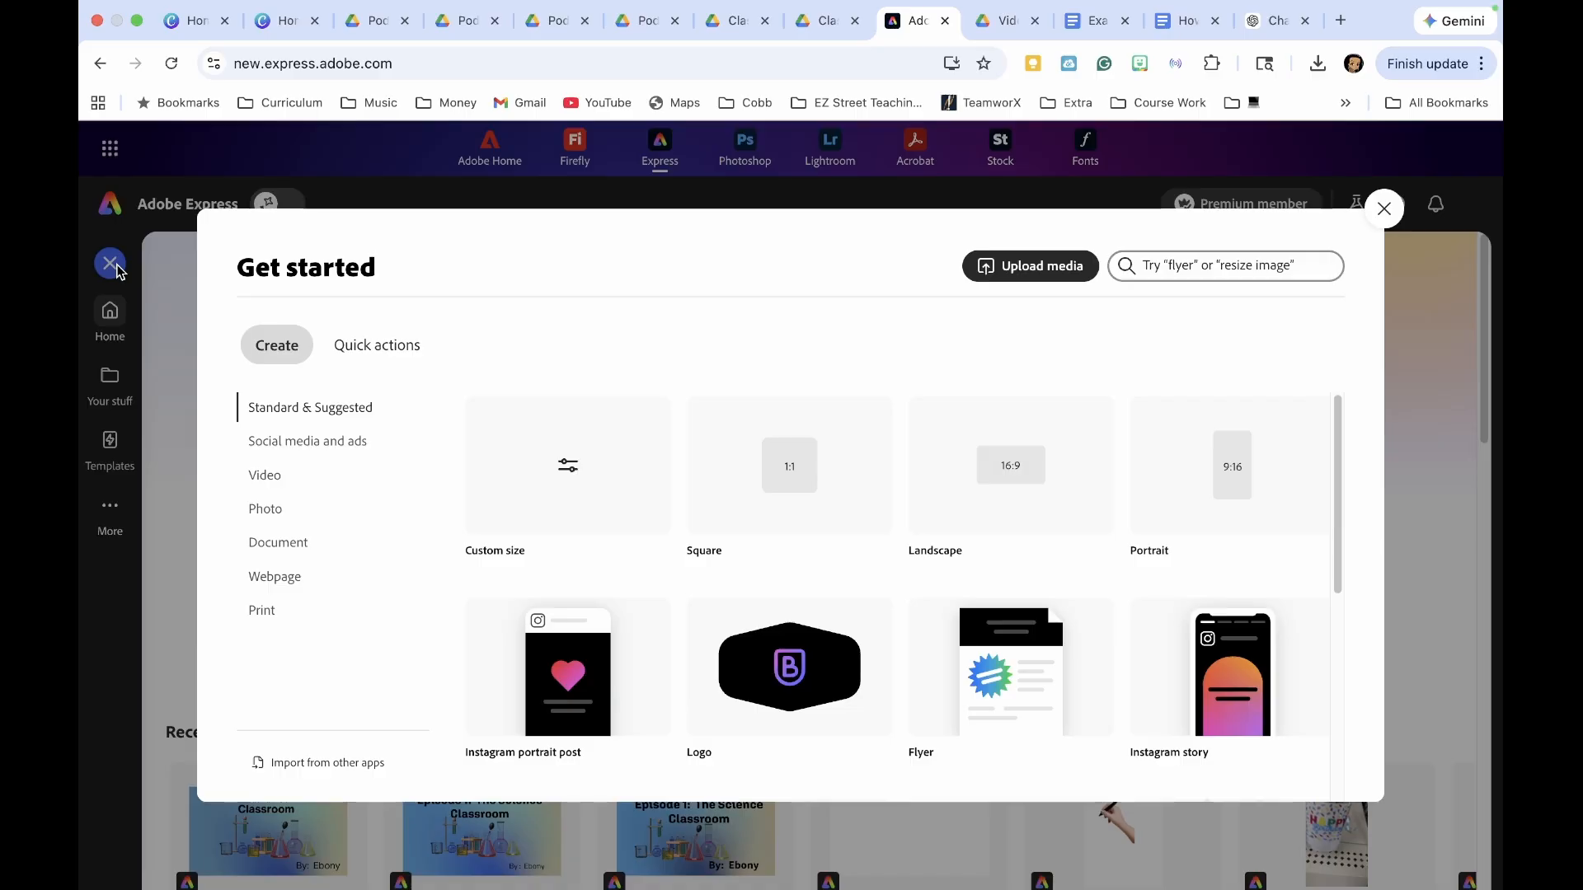
click(276, 482)
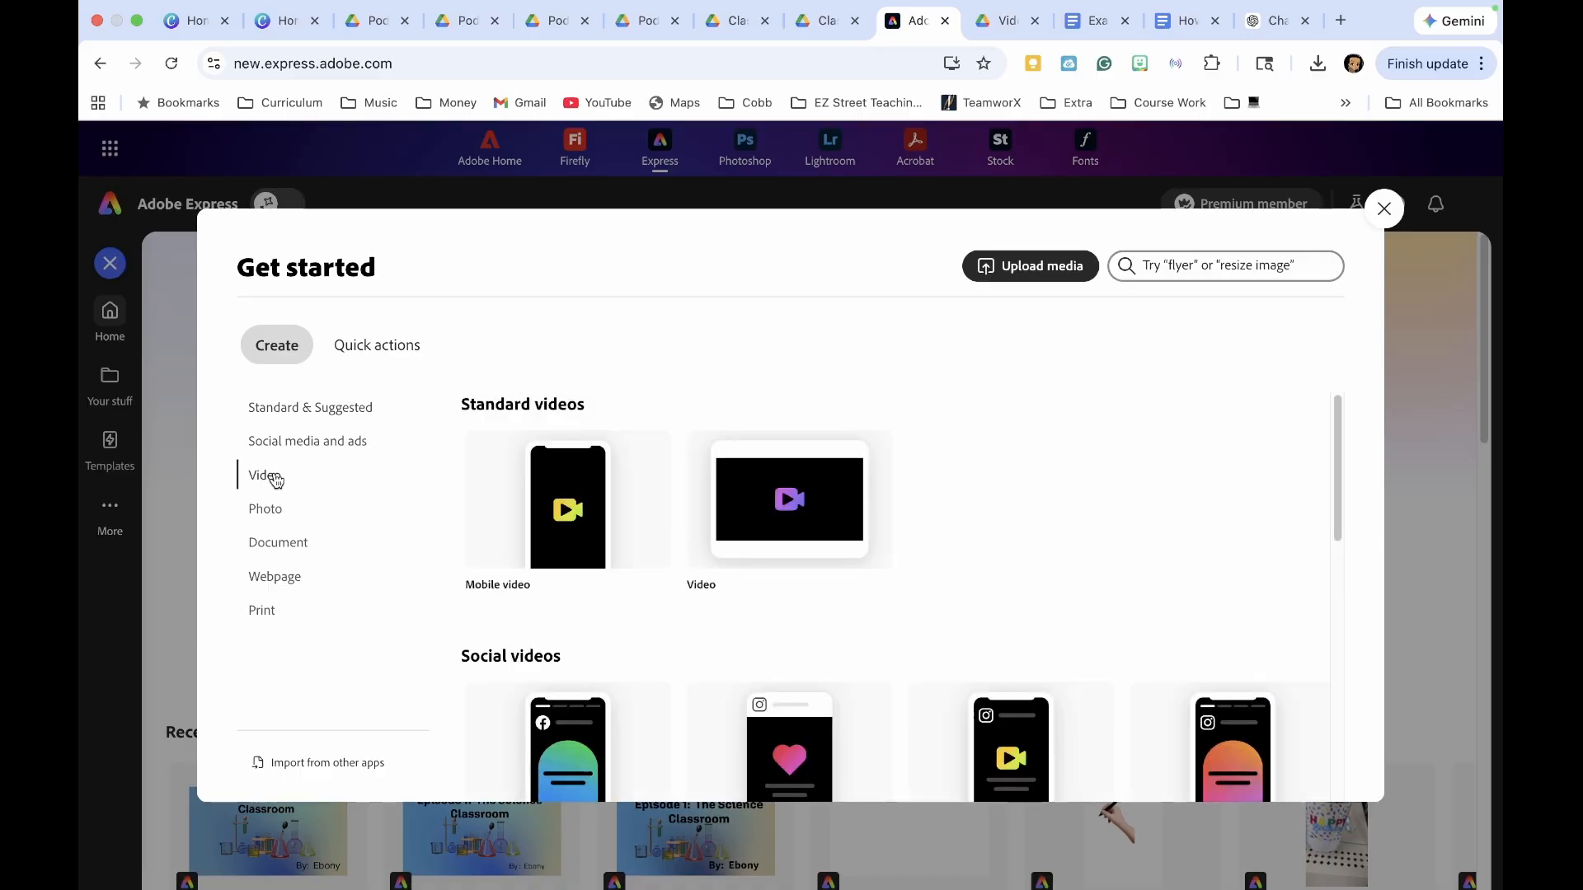
click(851, 549)
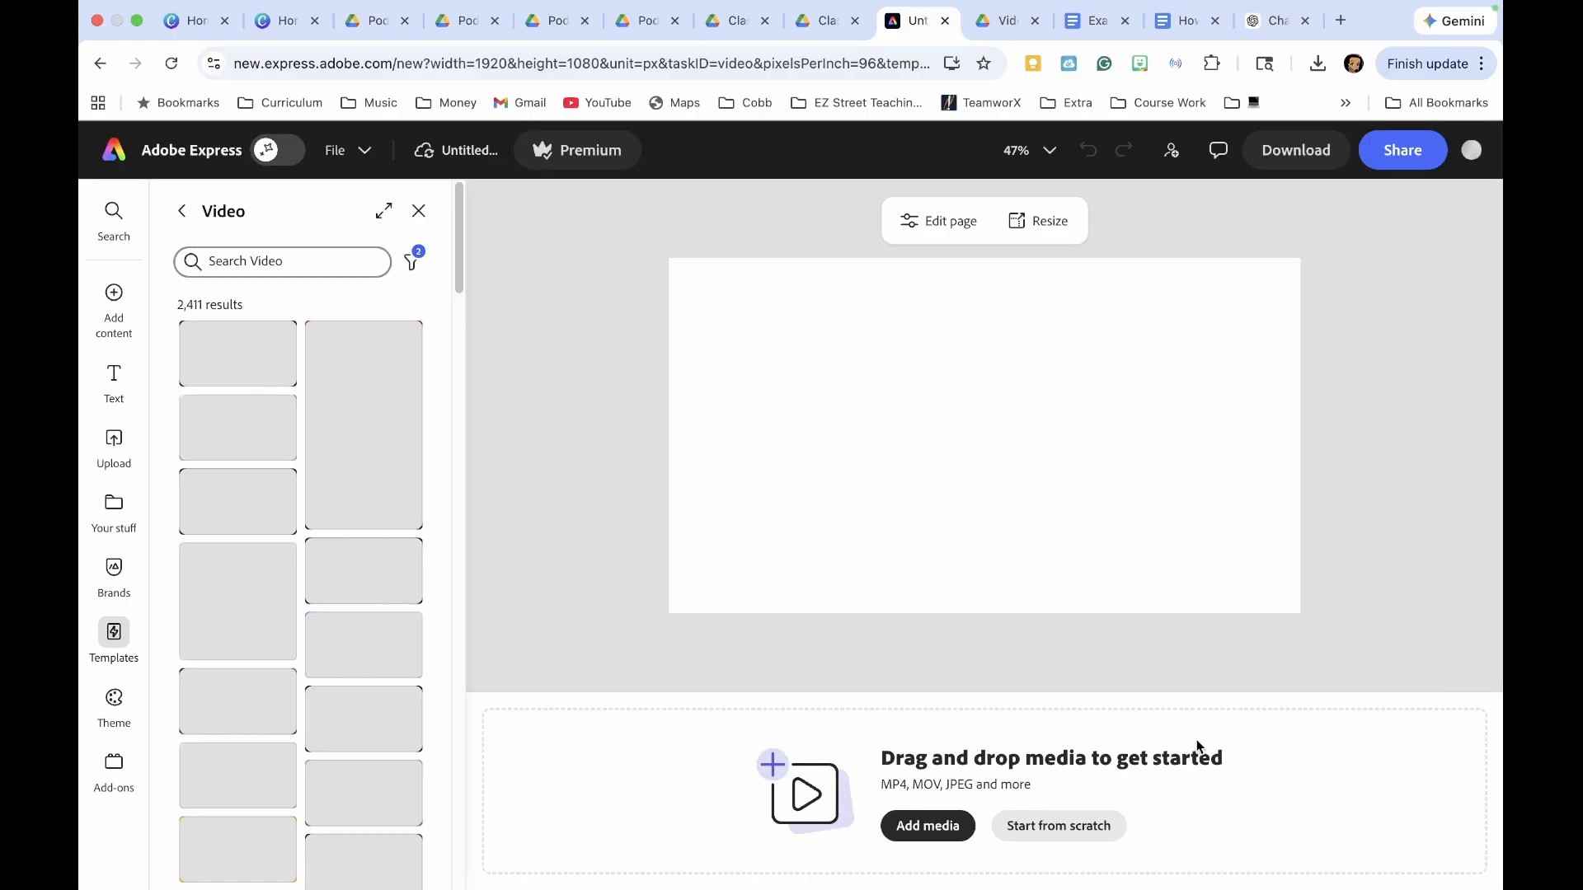
click(1076, 828)
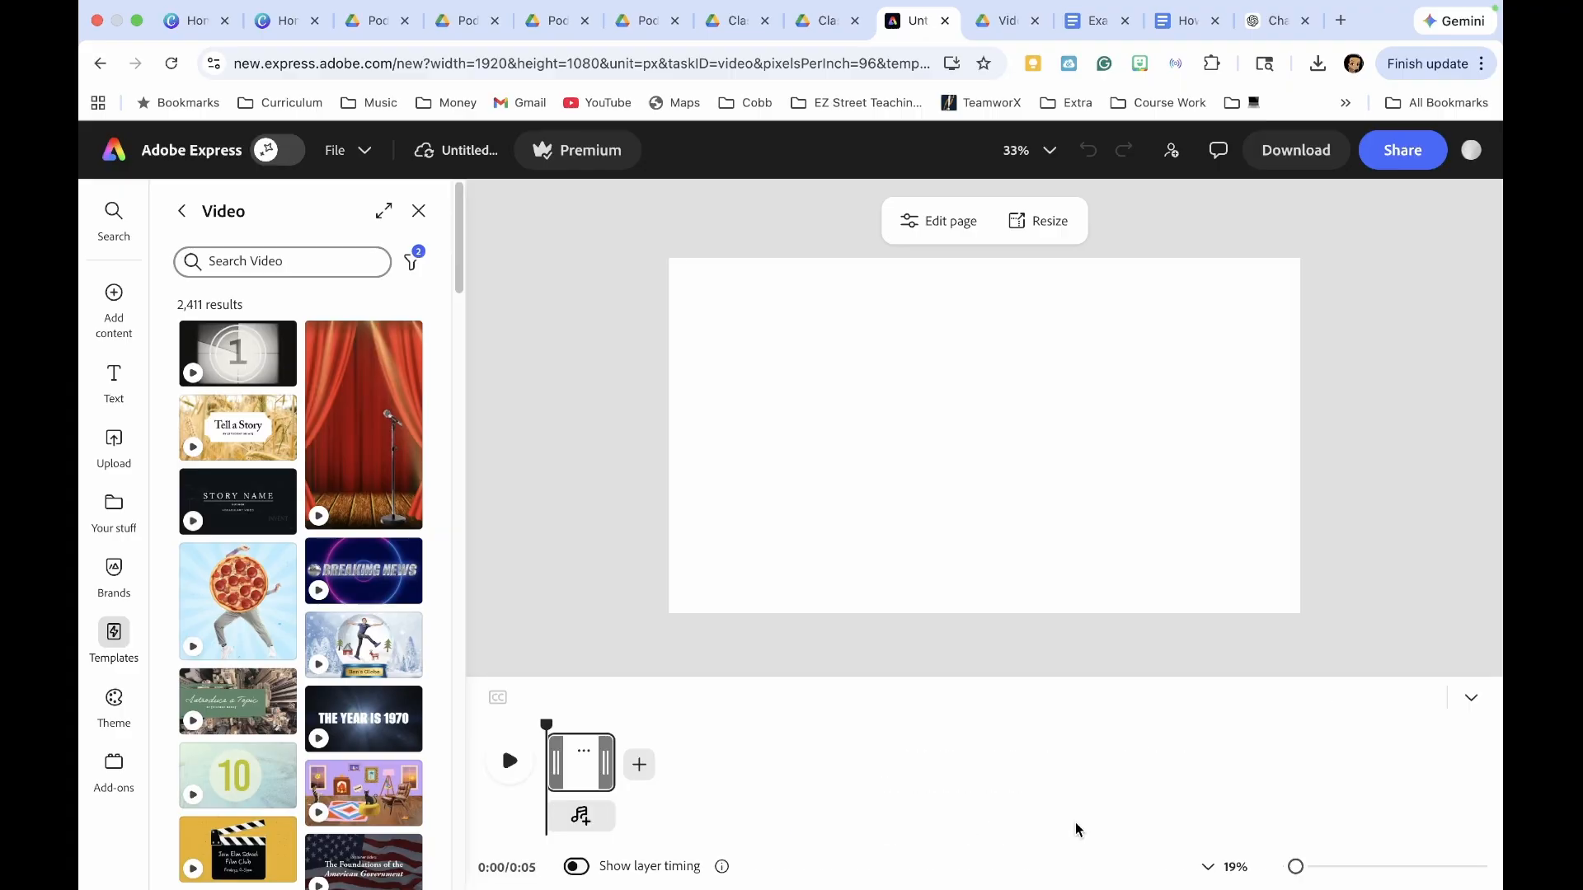
click(418, 211)
Step: Upload the Example Podcast video from the Desktop folder into the blank scene
click(113, 305)
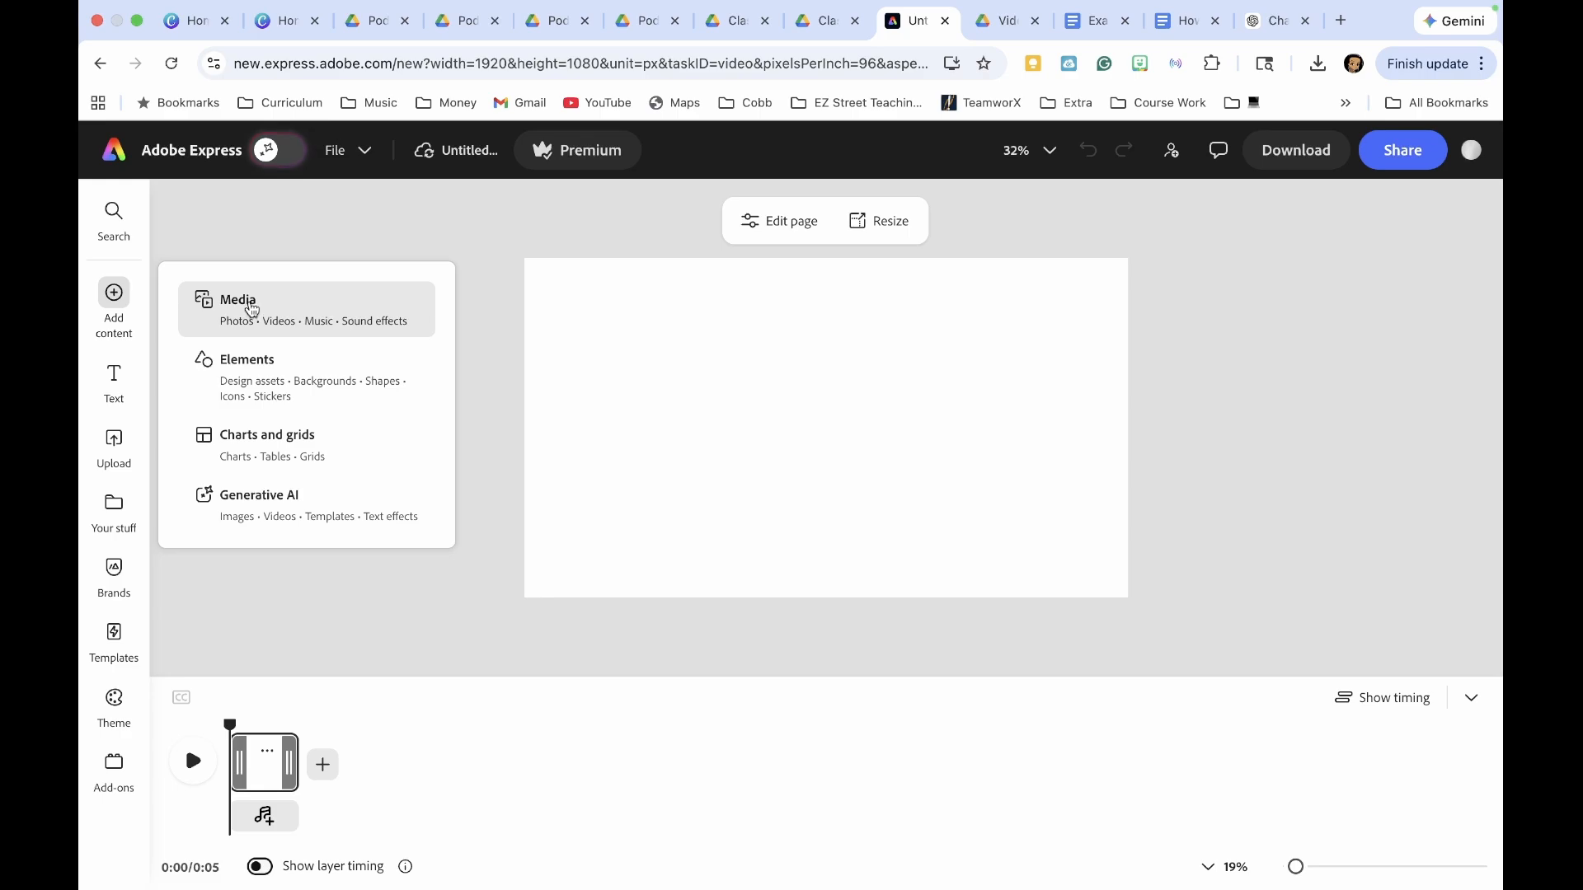
click(251, 310)
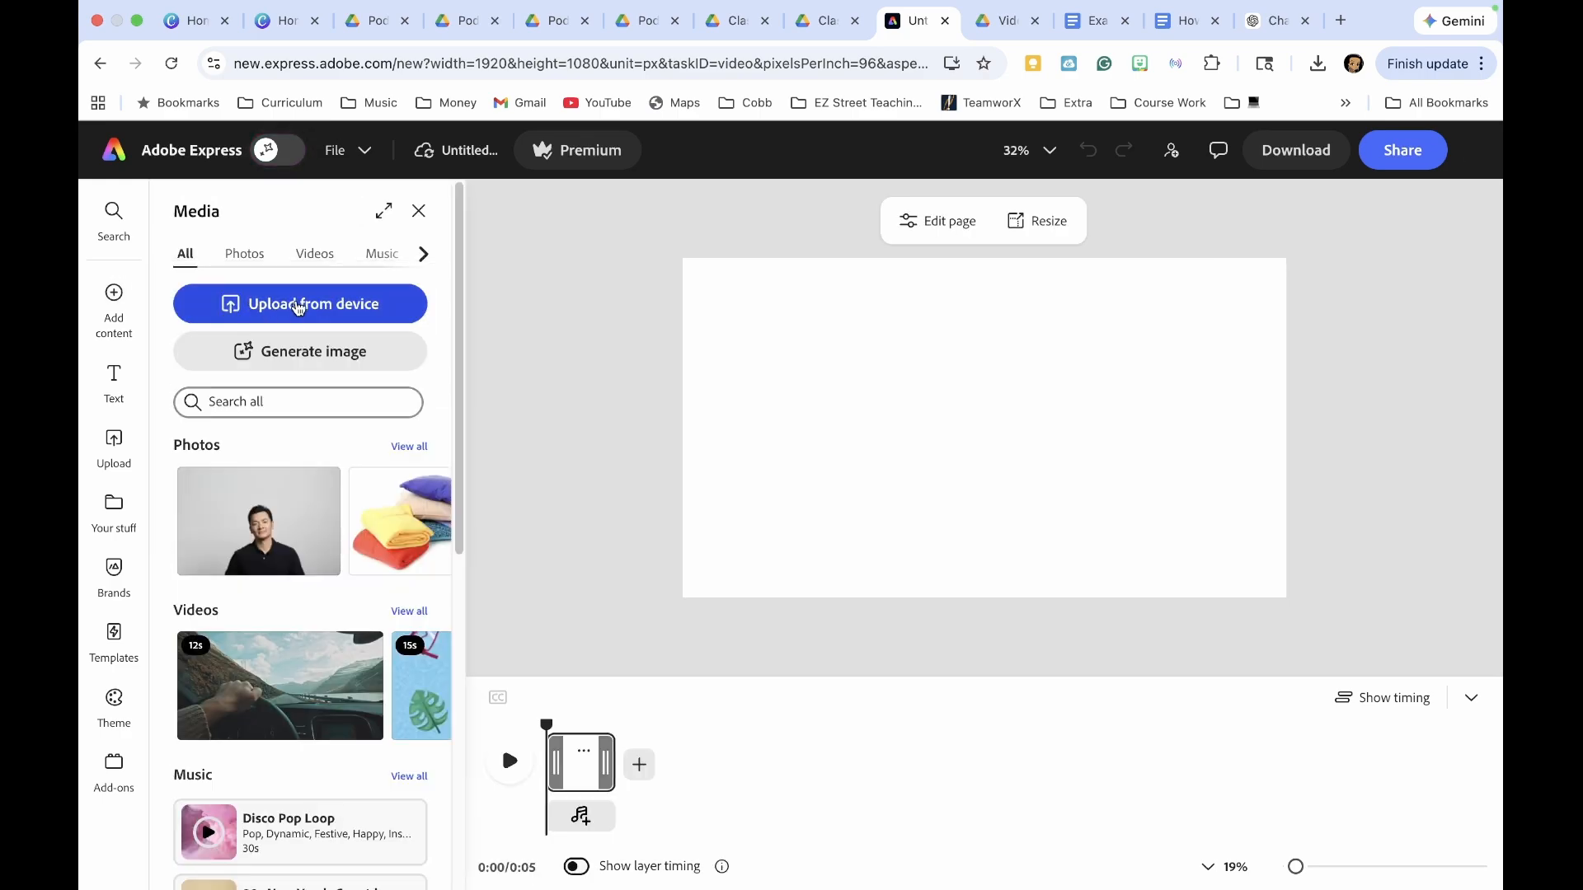
click(298, 307)
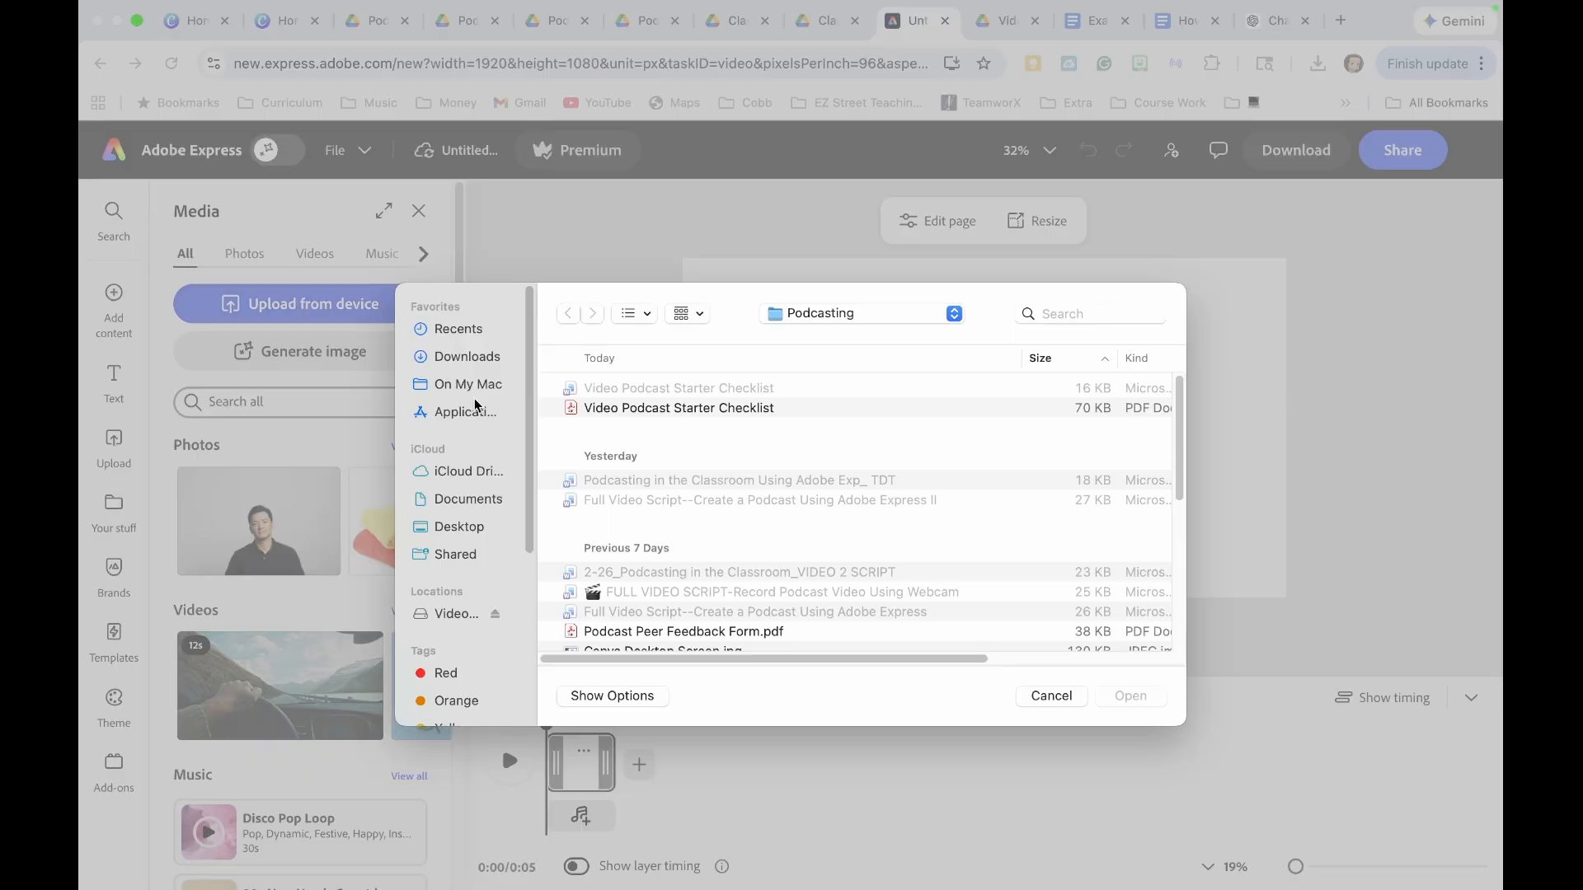
click(476, 528)
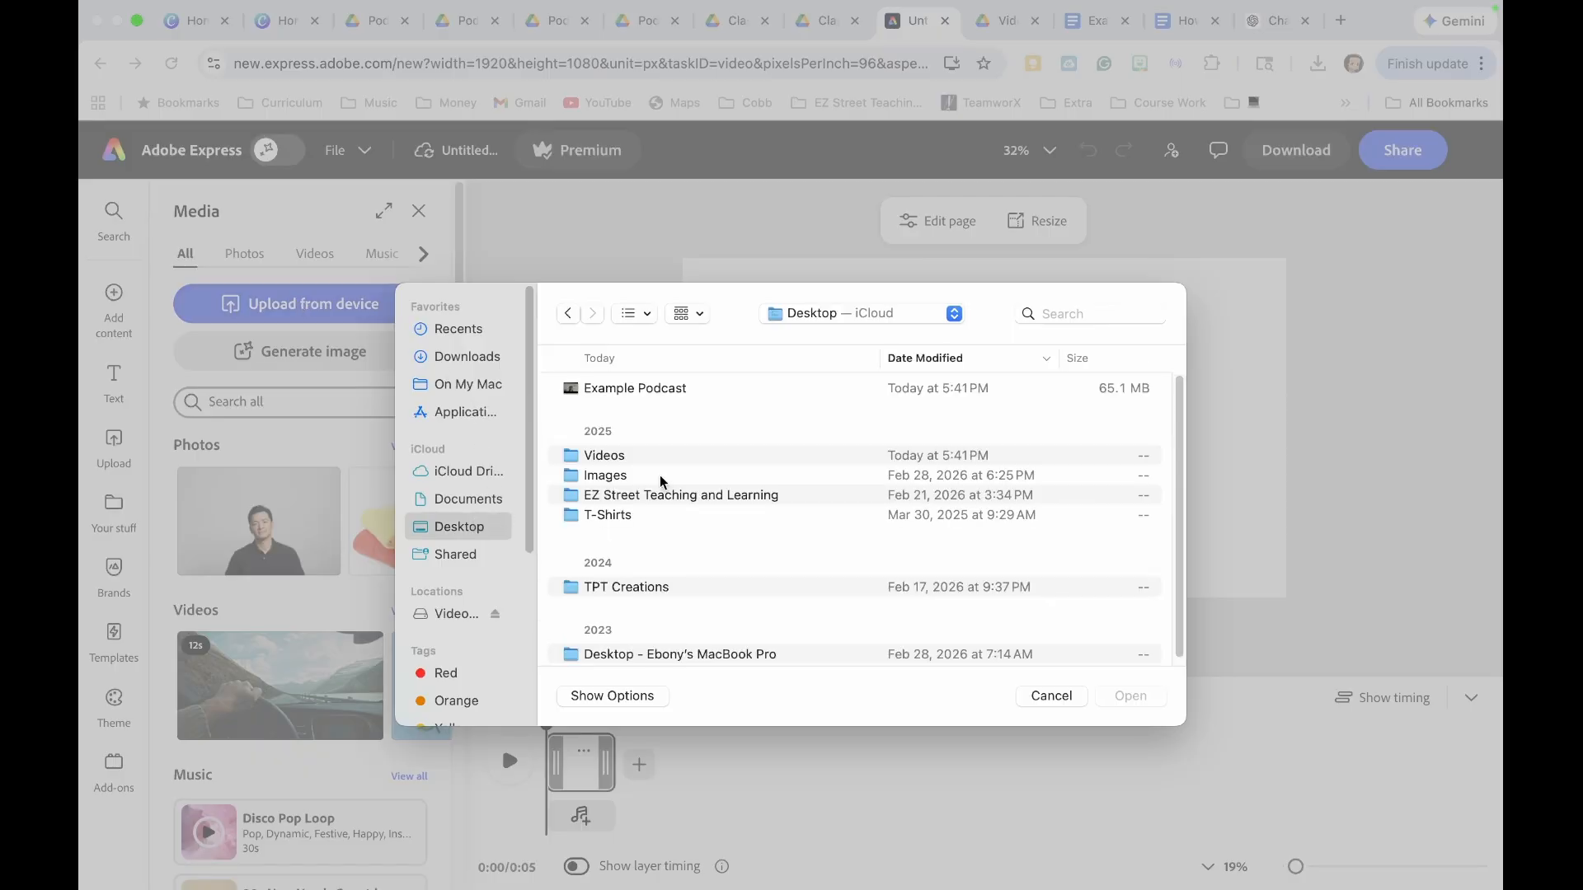
click(641, 389)
click(1130, 696)
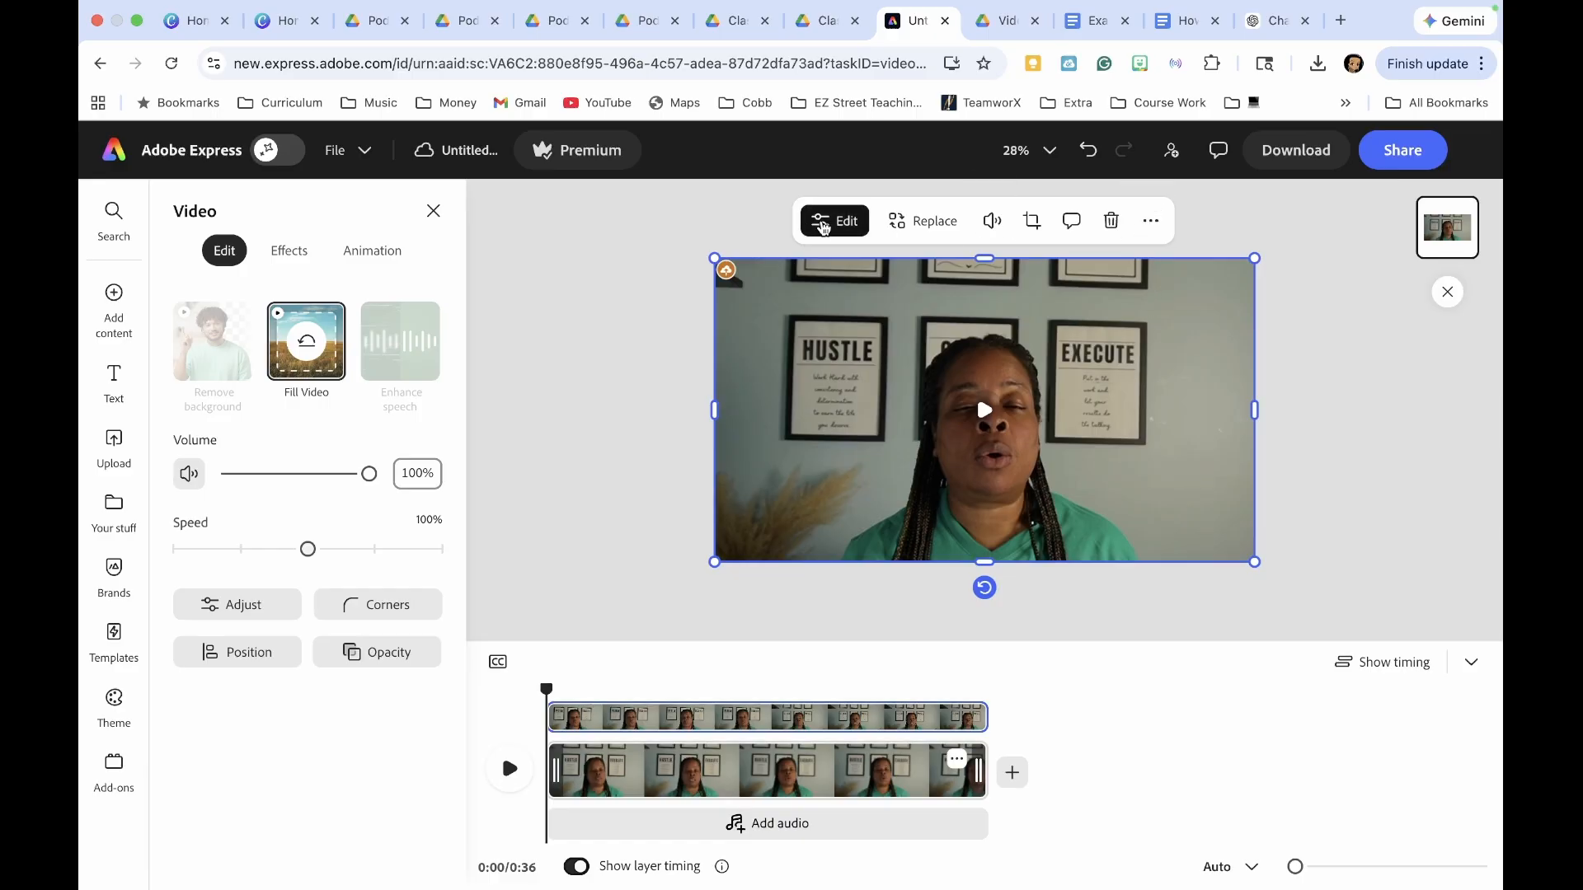
Step: Remove the background from the Example Podcast video
click(824, 222)
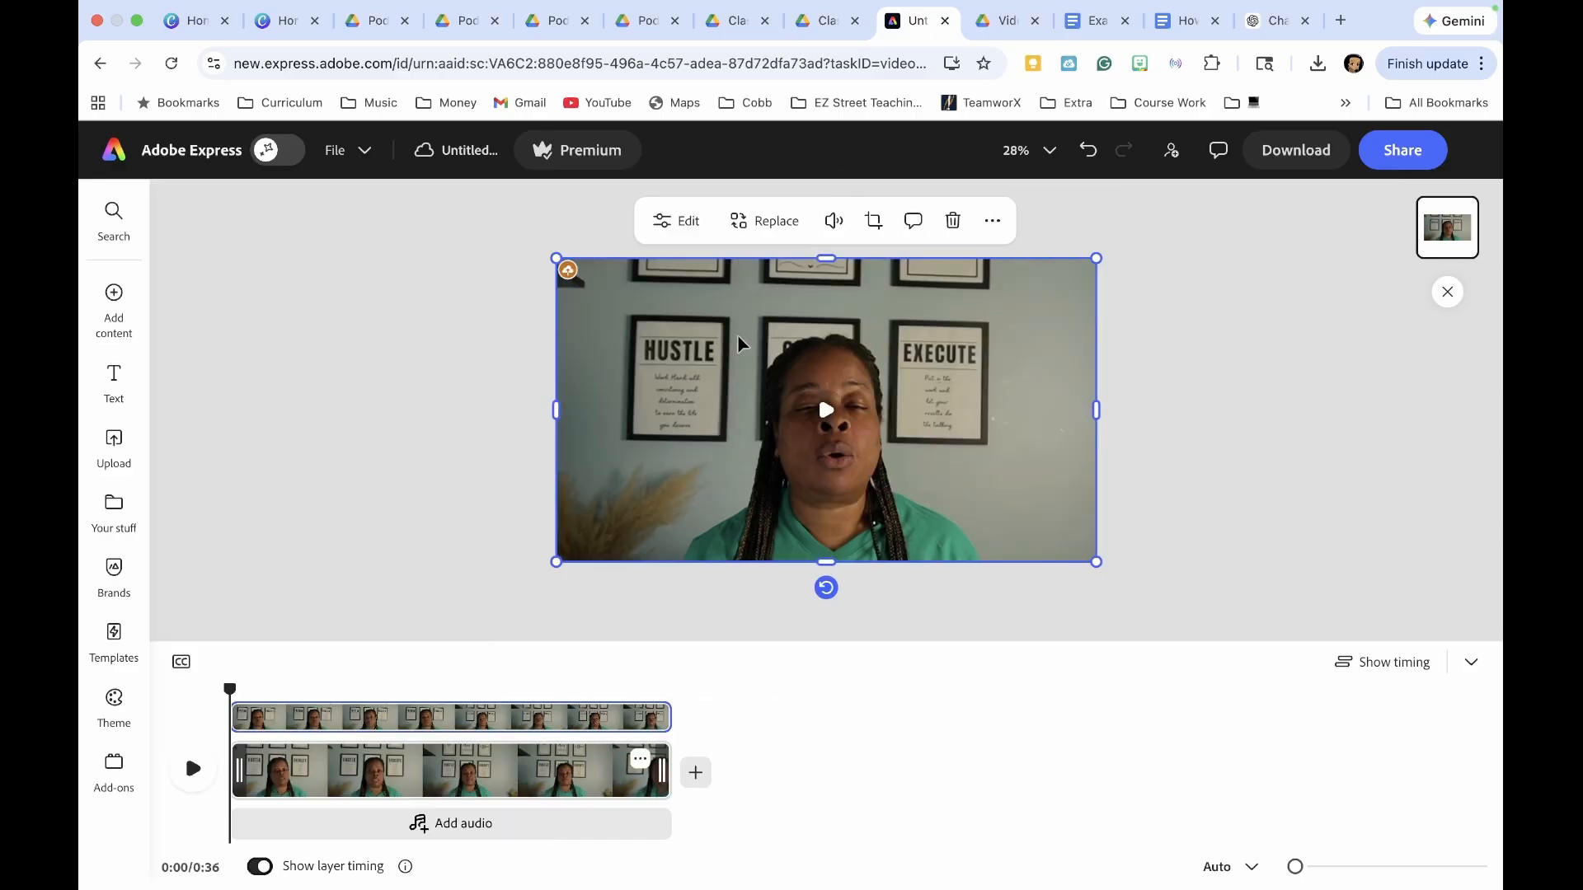
click(685, 222)
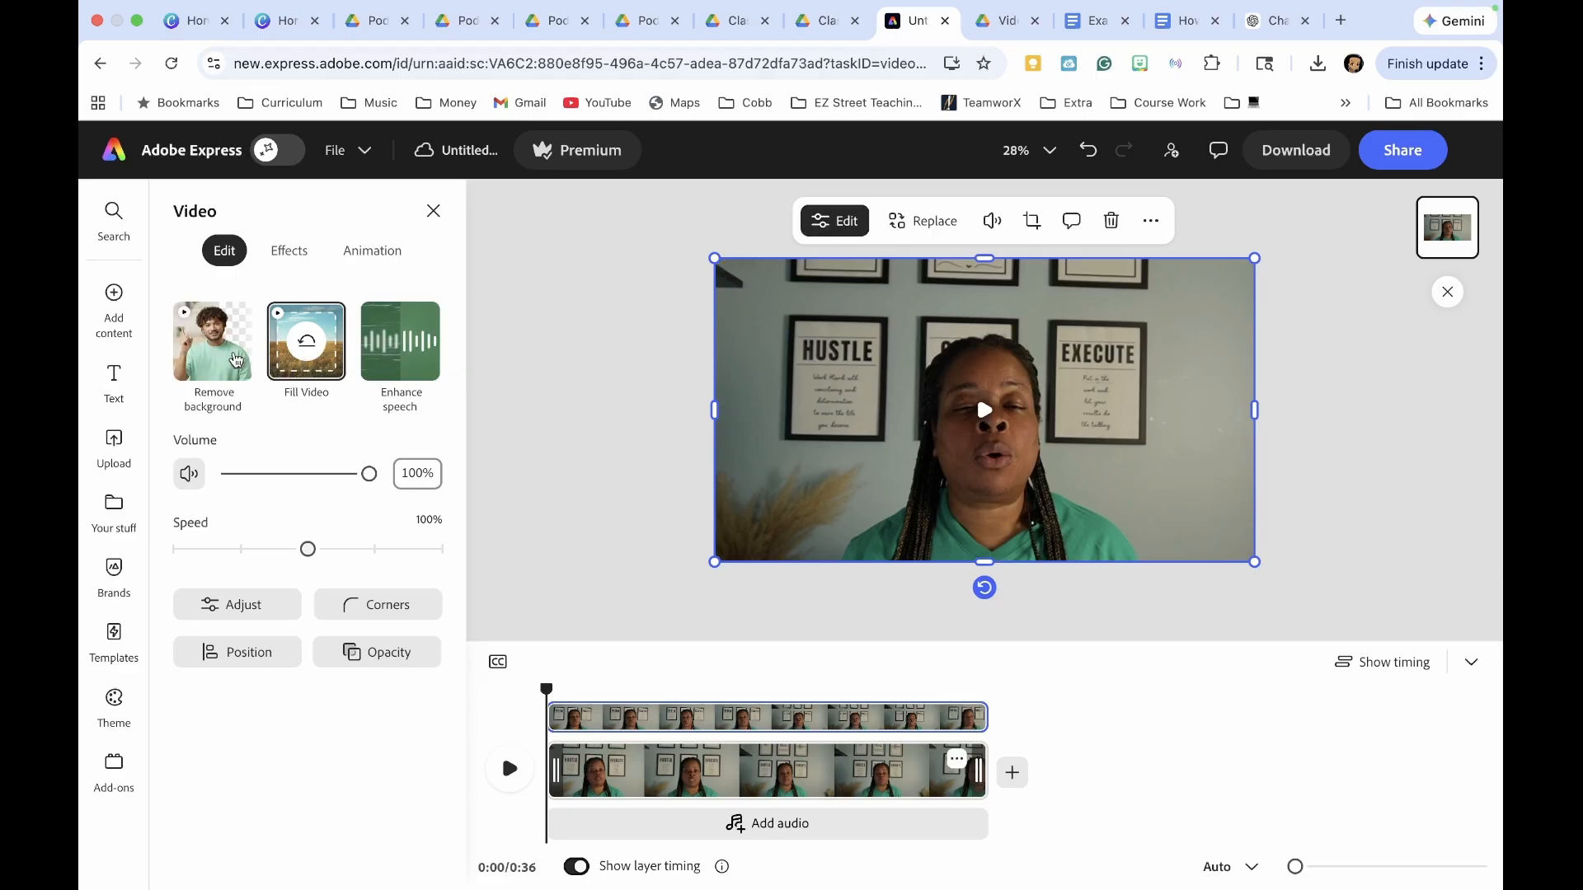
click(234, 357)
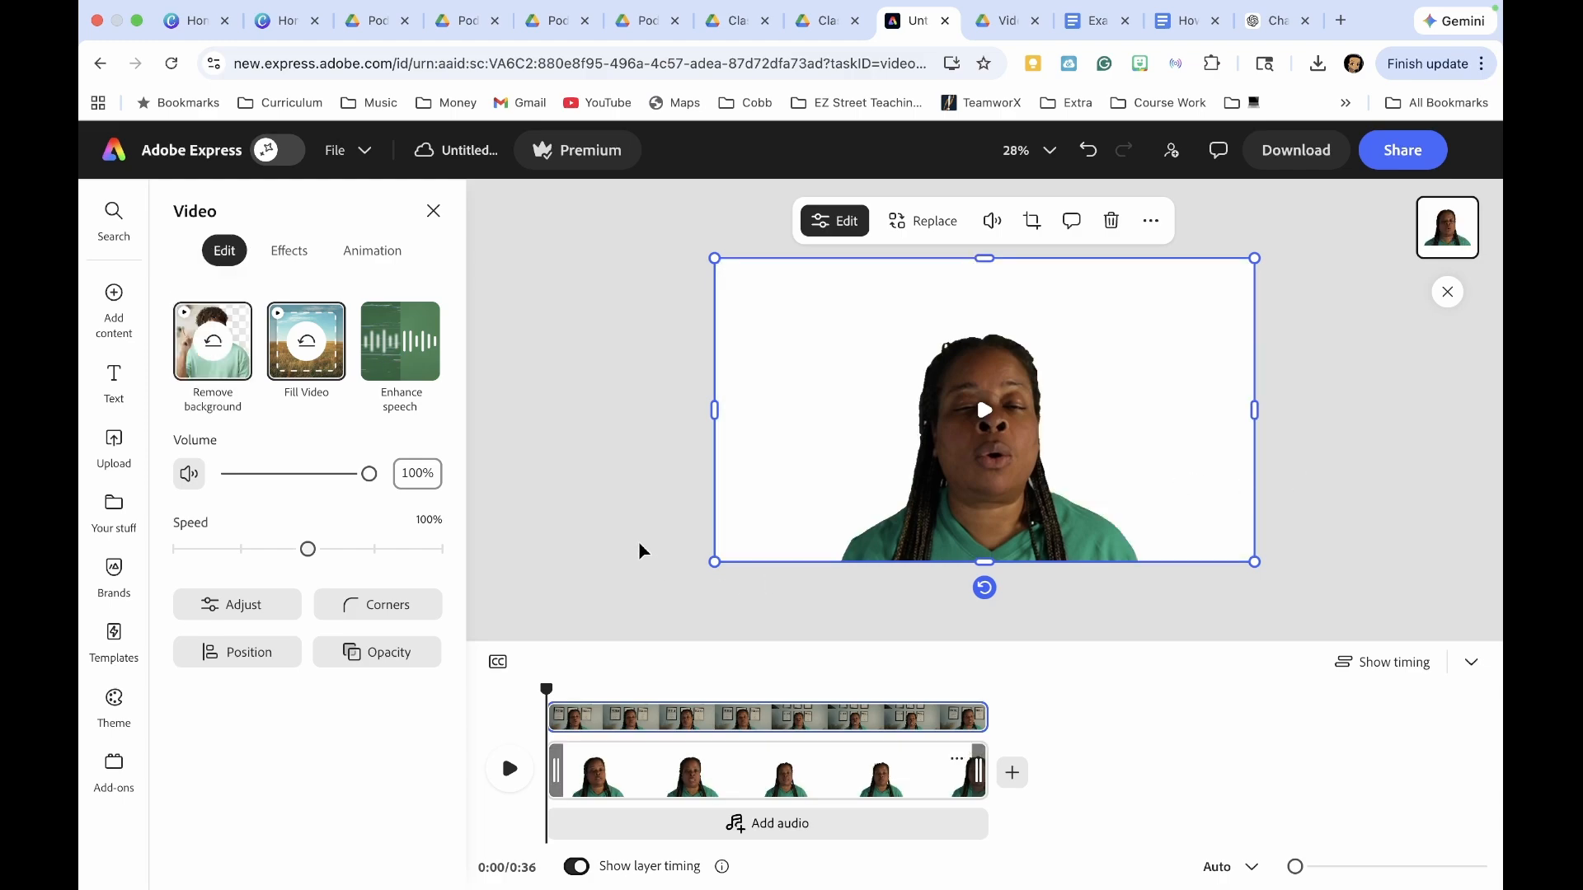
Step: Search the background elements for "science" and place the illustrated laboratory background with coloured flasks behind the speaker
click(537, 392)
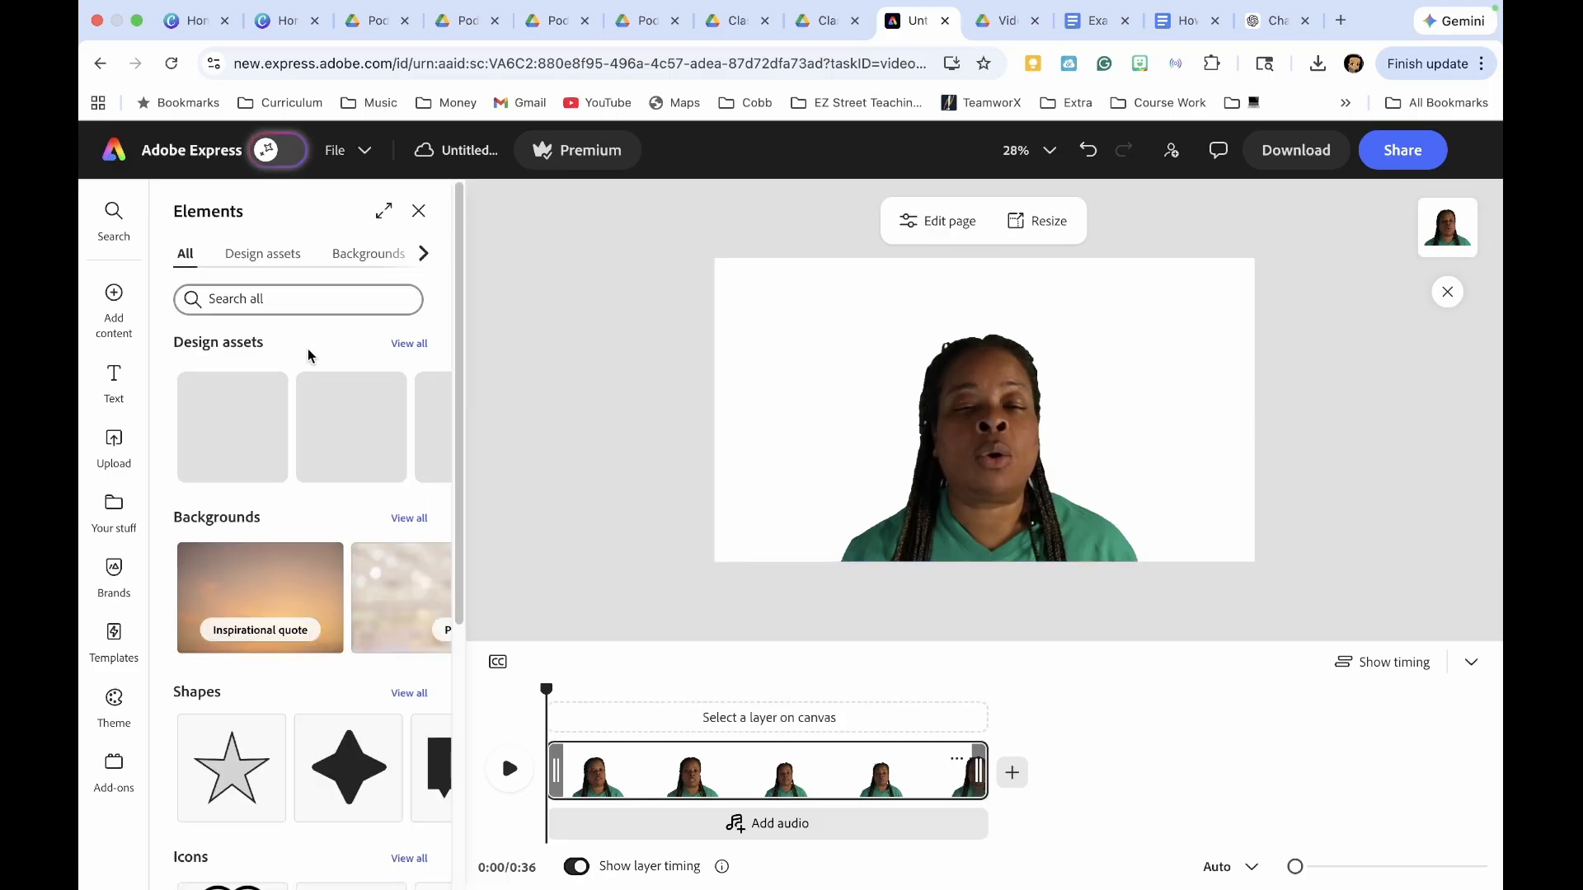
click(383, 260)
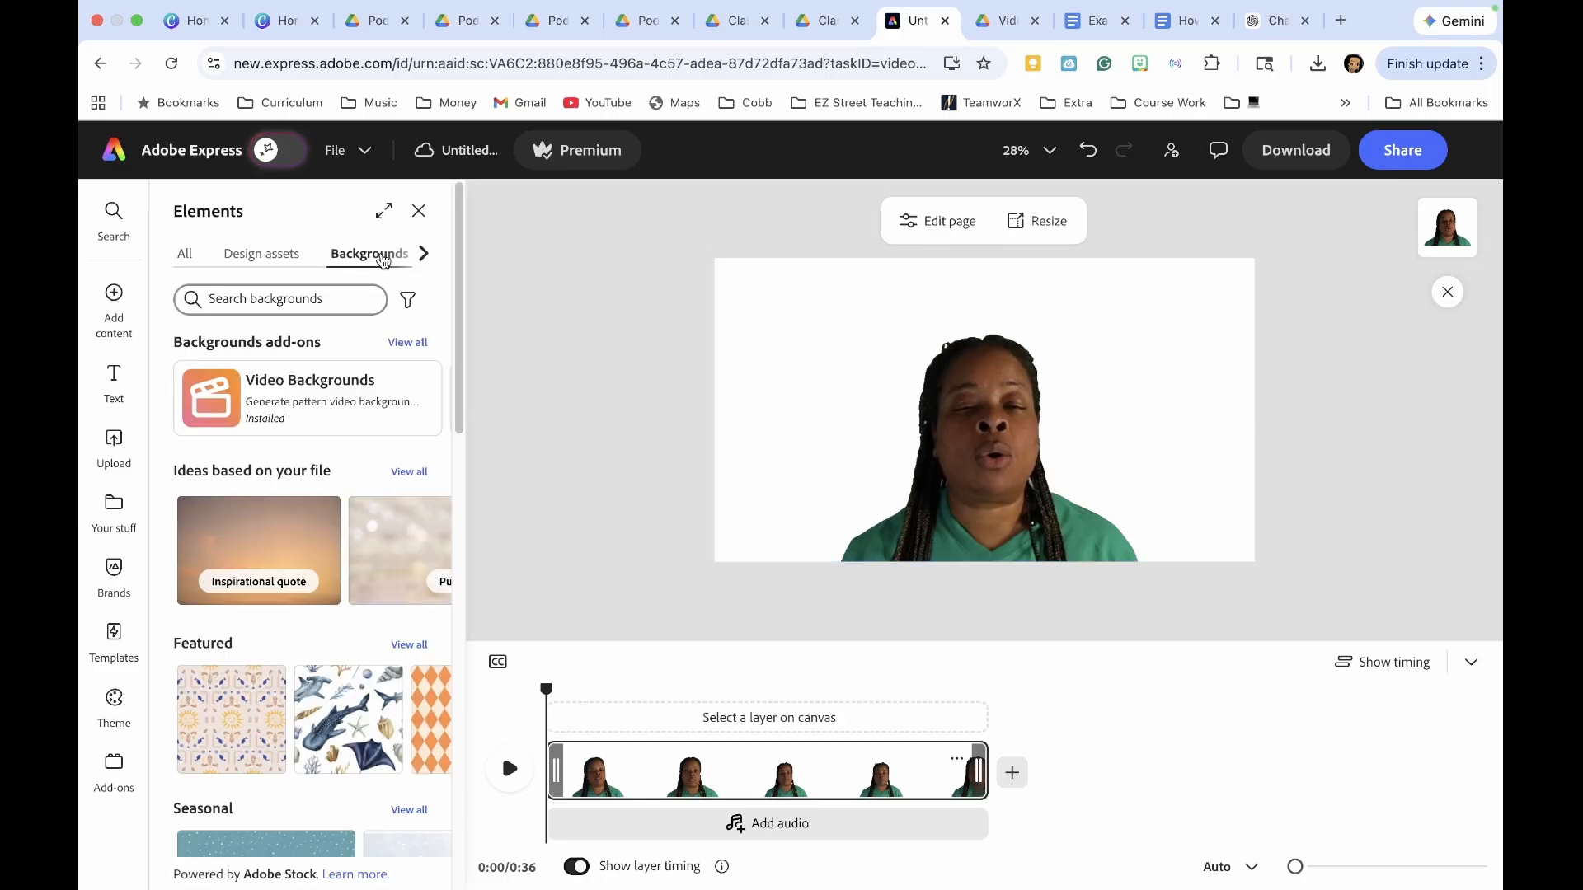
click(307, 294)
text(sci)
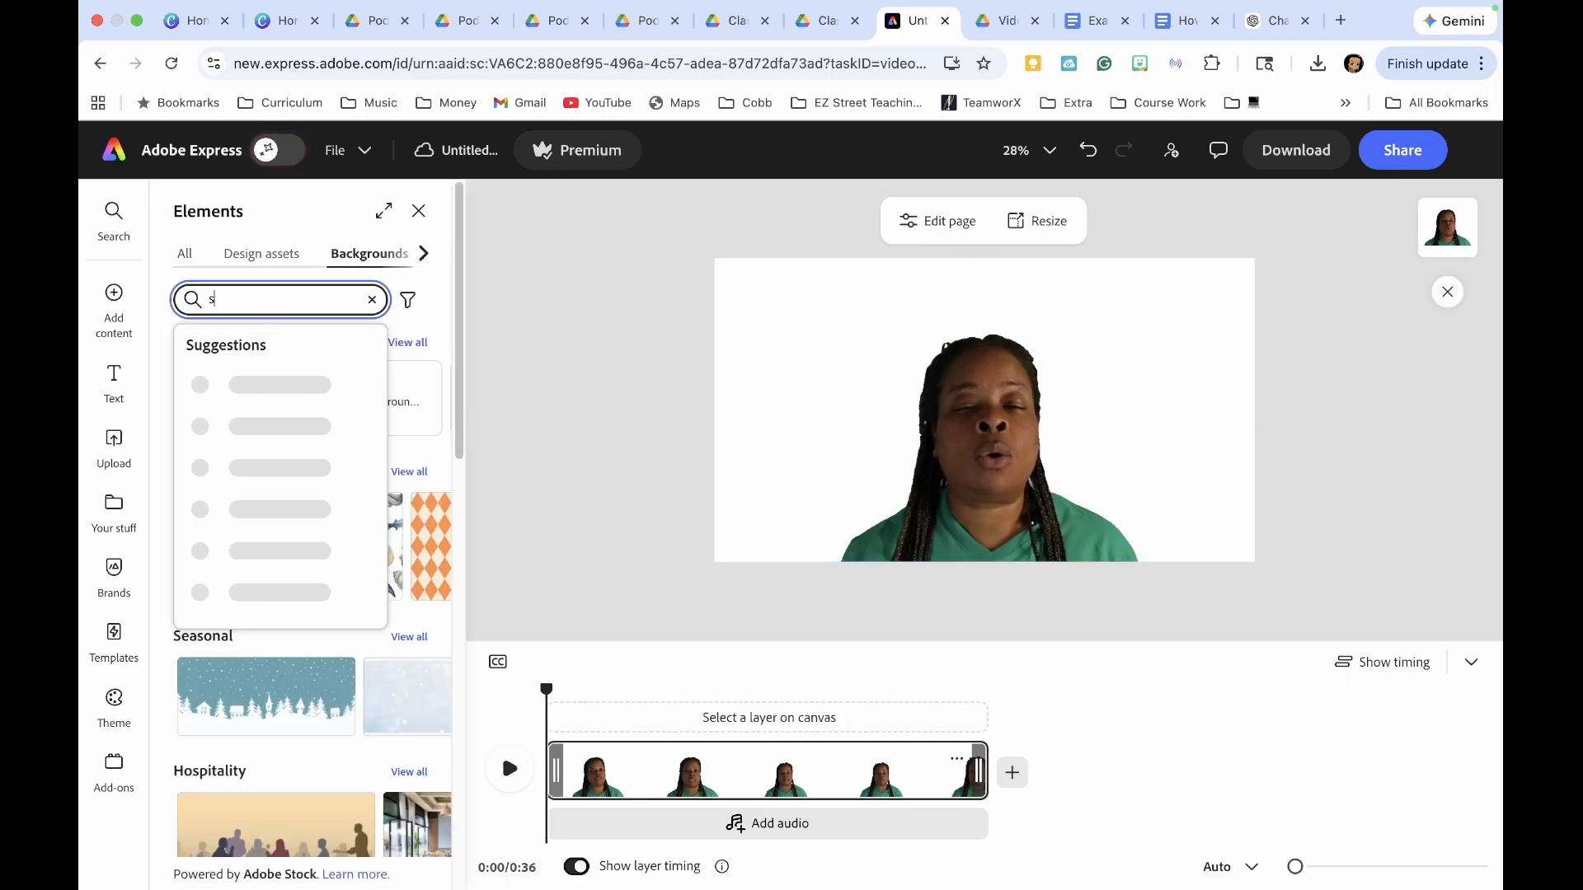
text(ence)
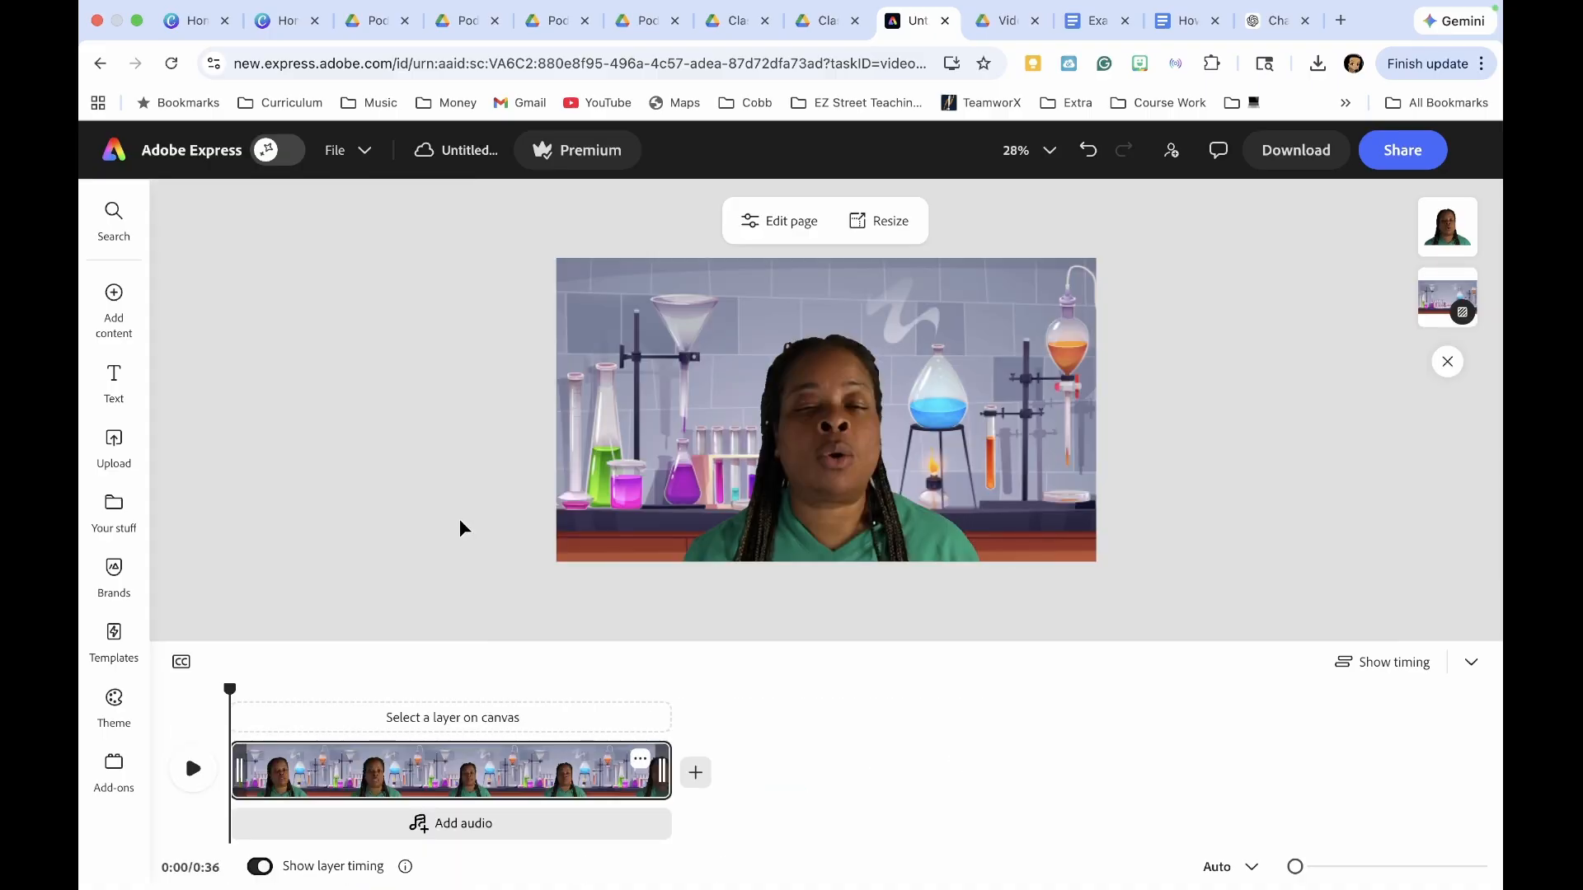
Step: Upload Science Classroom Cover 1.mp4 from the recent files and add it as a scene in sequence
click(113, 303)
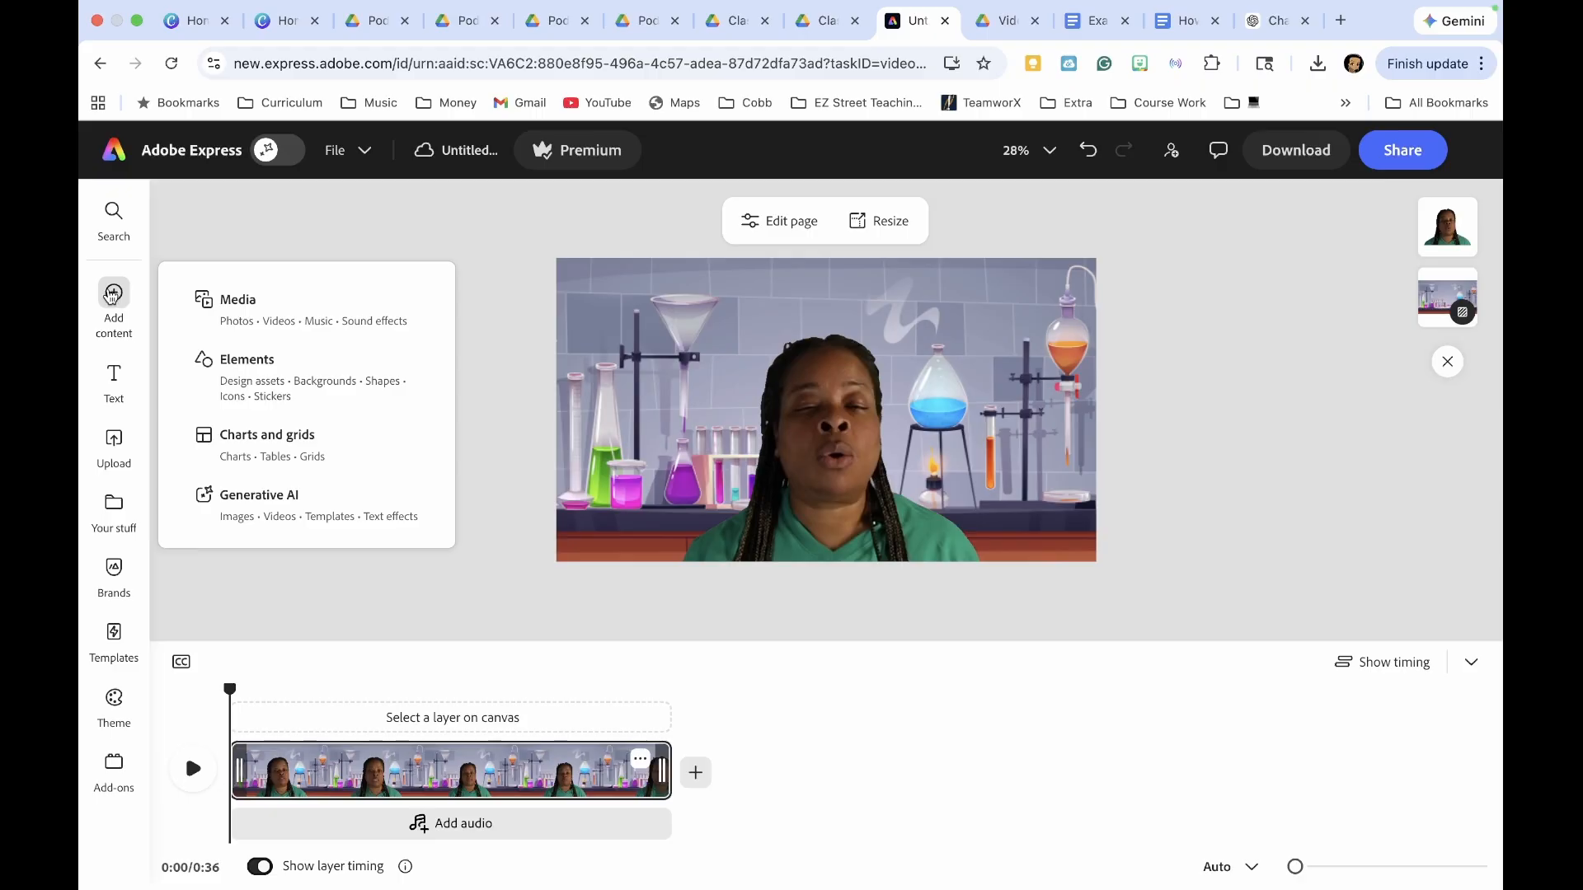
click(114, 447)
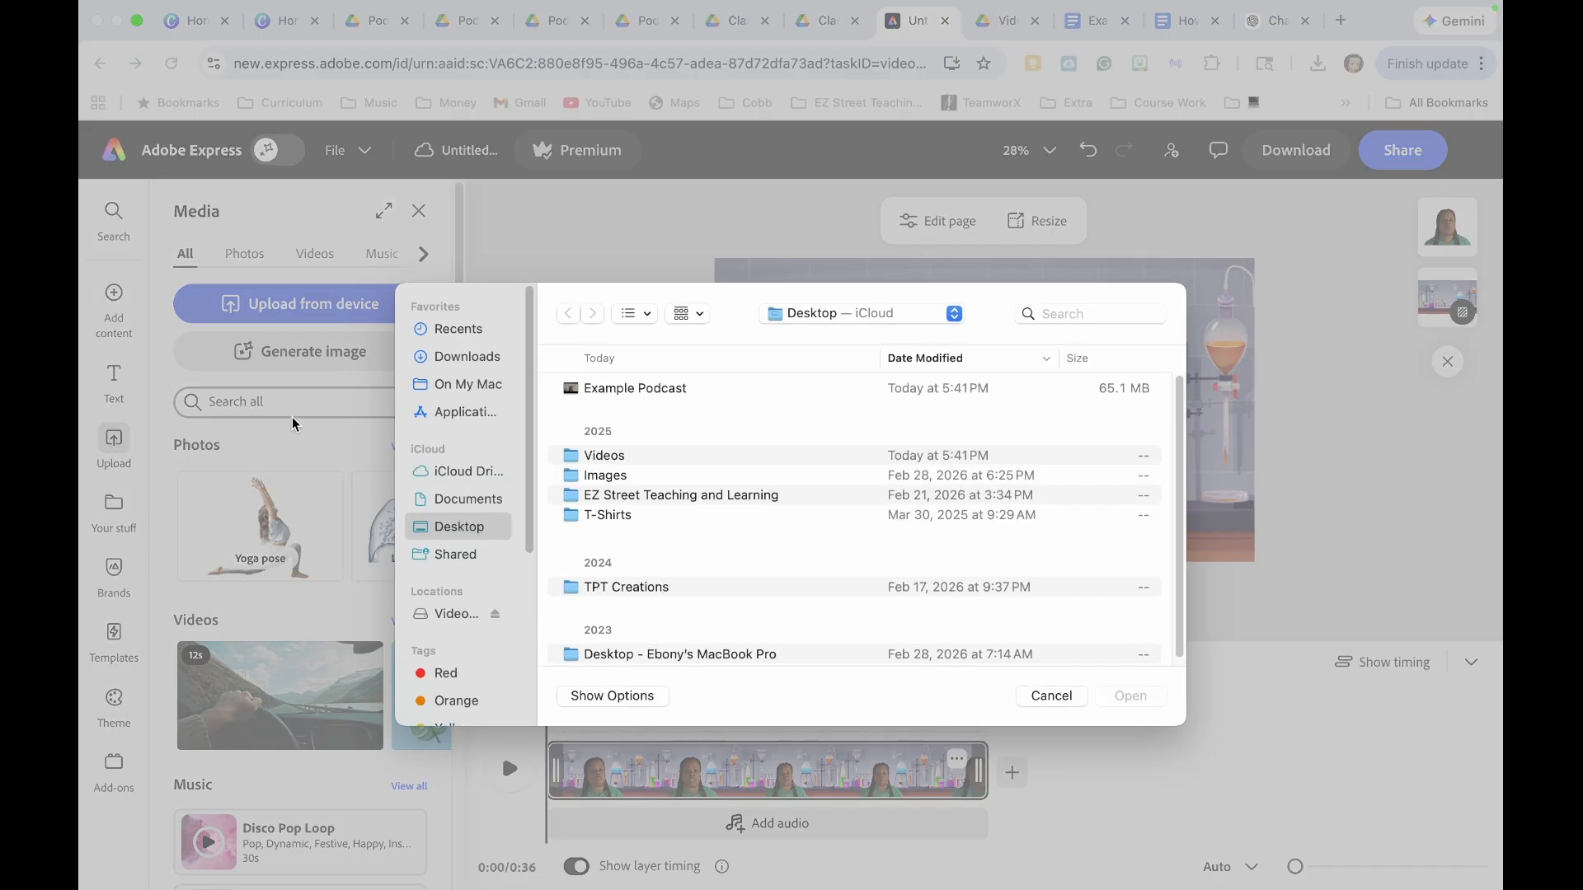
click(671, 388)
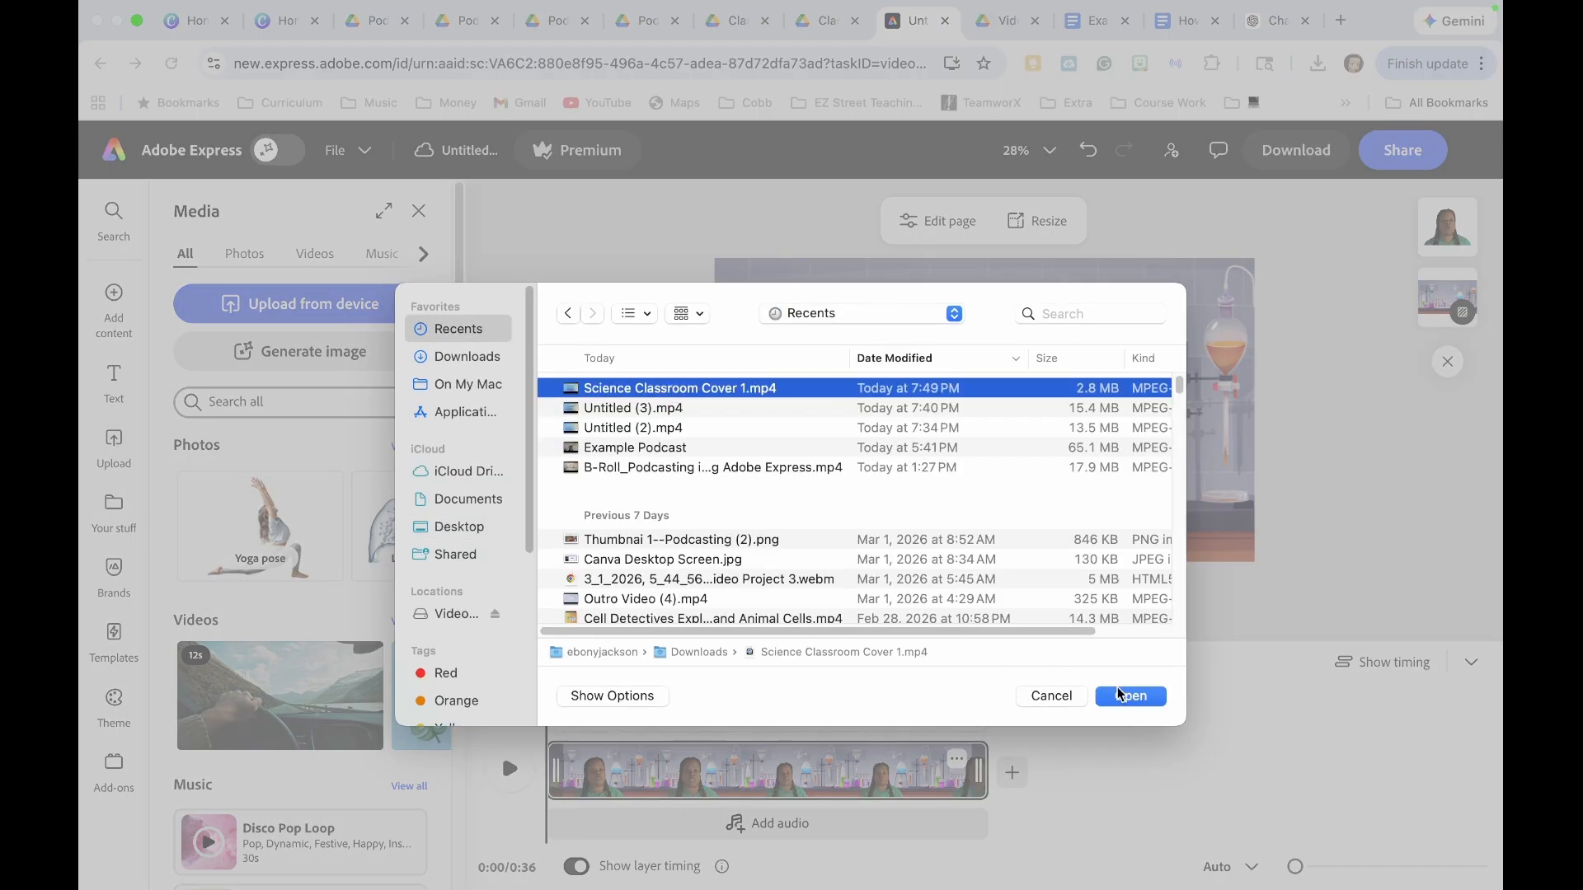
click(1131, 696)
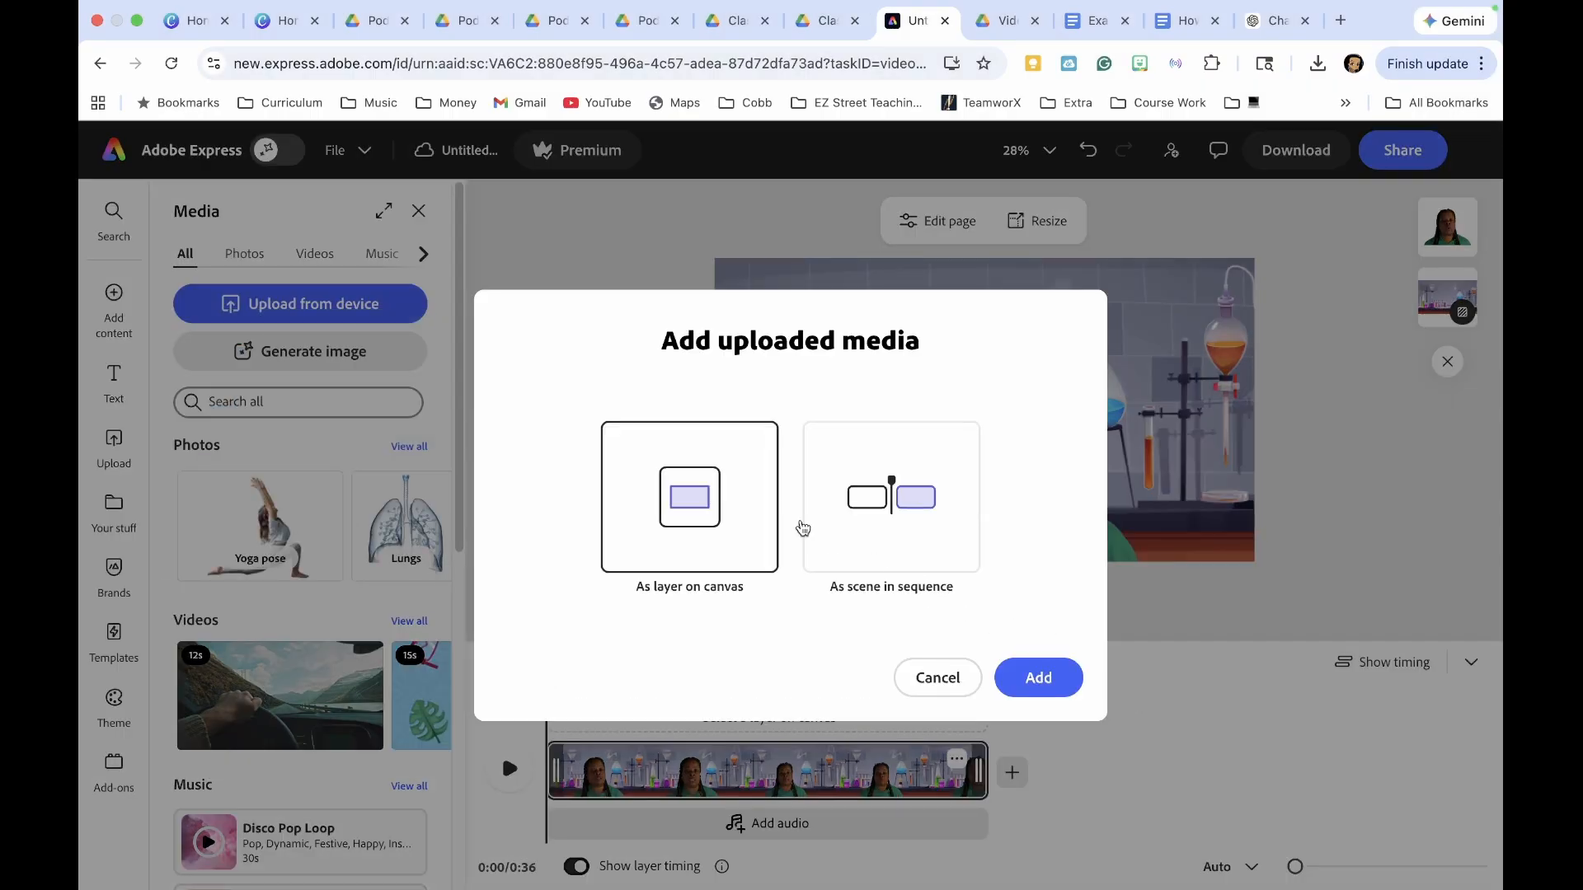
click(905, 517)
click(1019, 677)
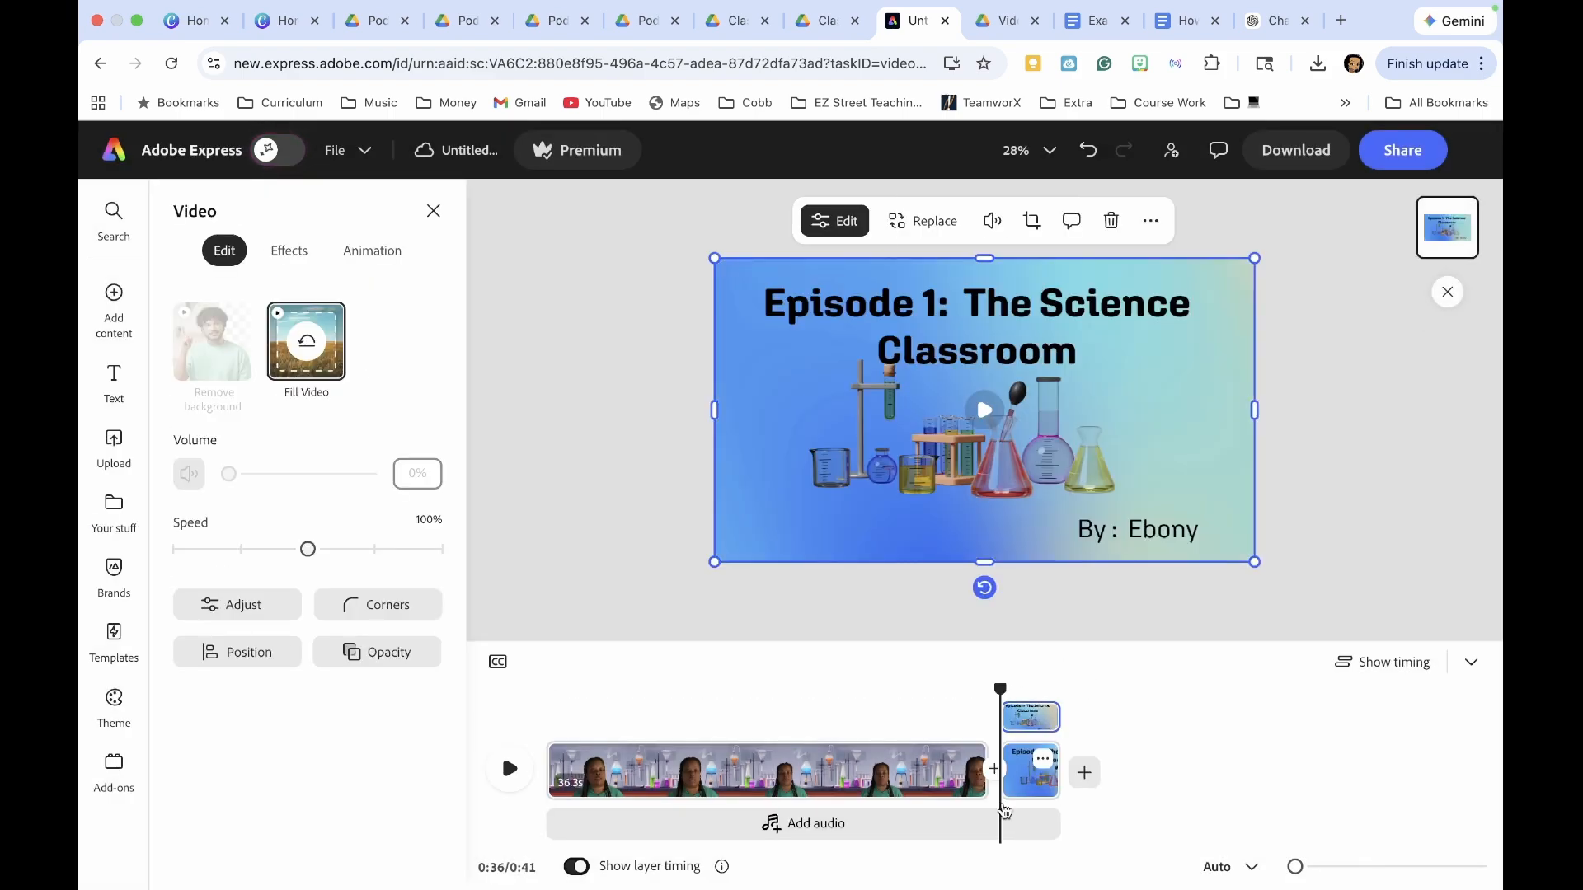
Step: Move the cover scene ahead of the podcast scene and preview the video from the start
drag(1026, 783, 767, 774)
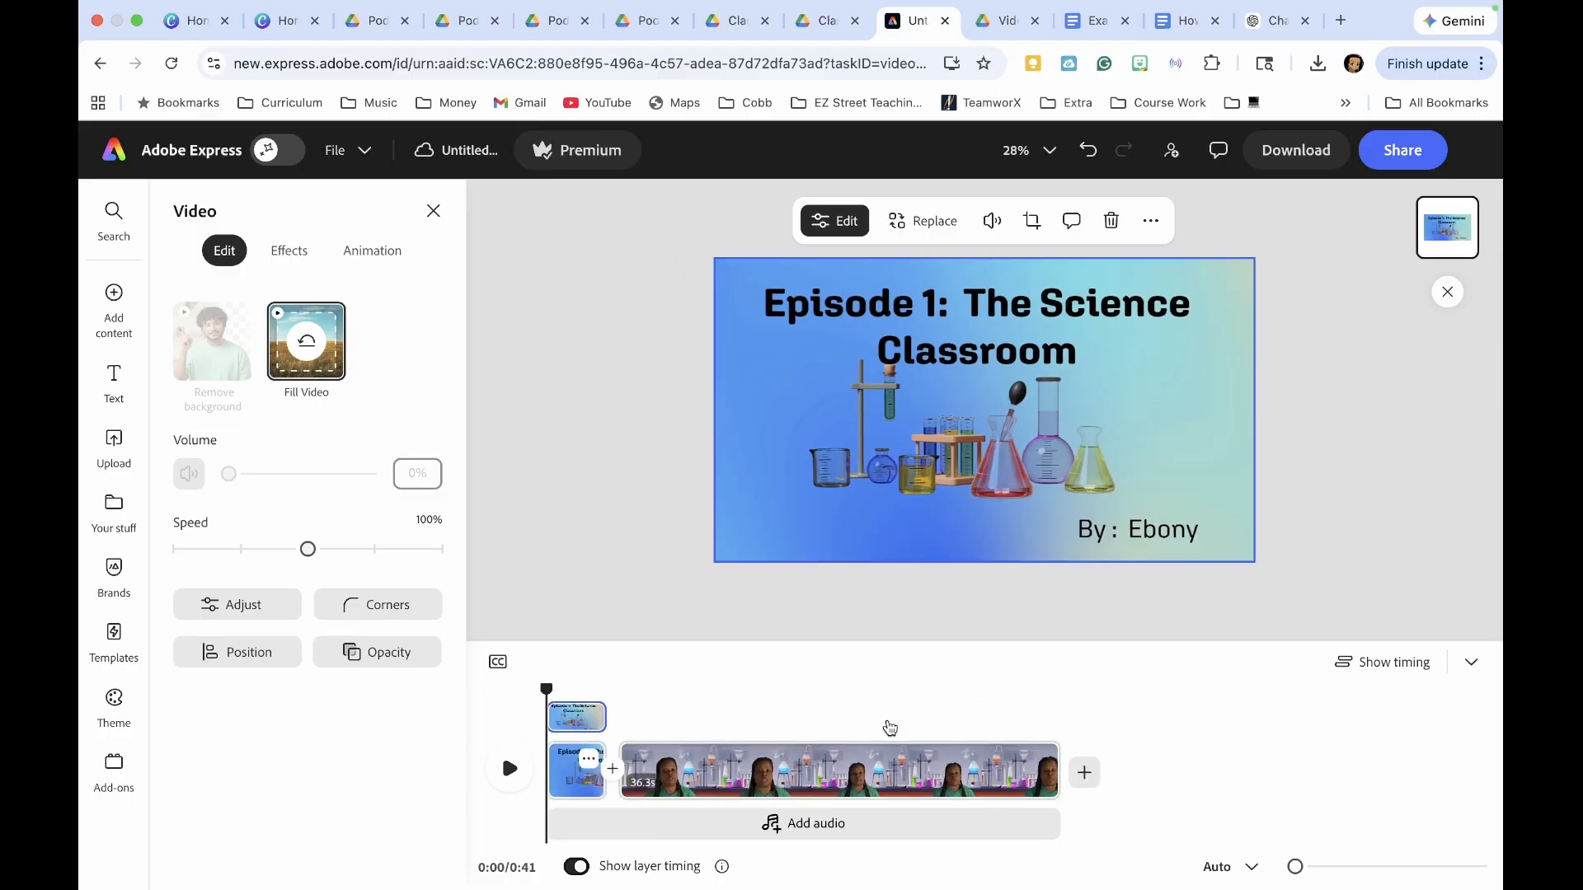
click(509, 768)
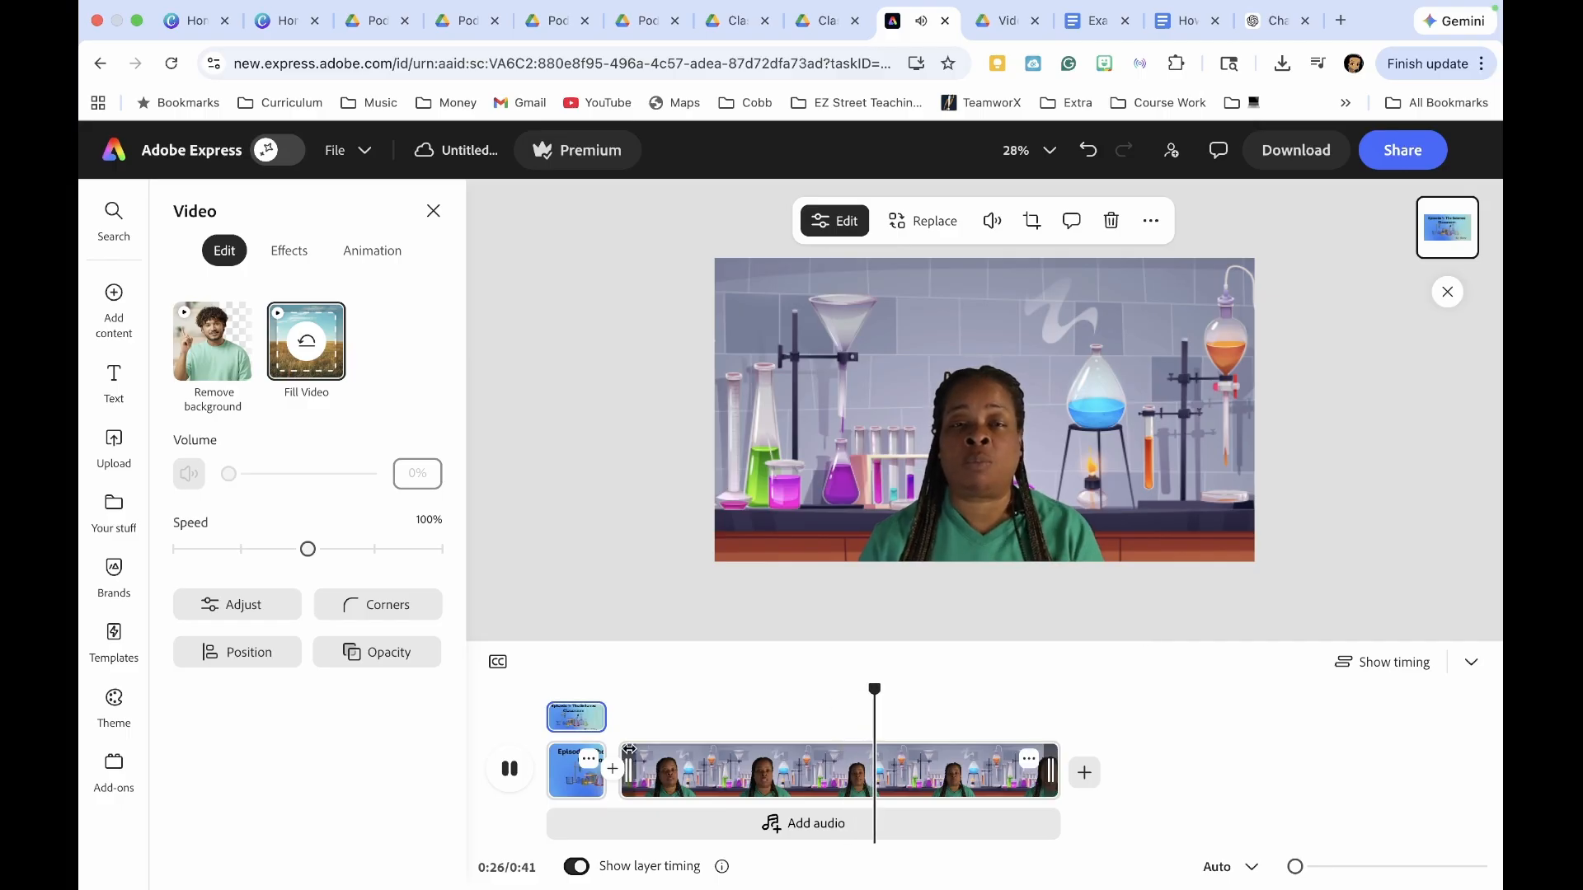
click(508, 773)
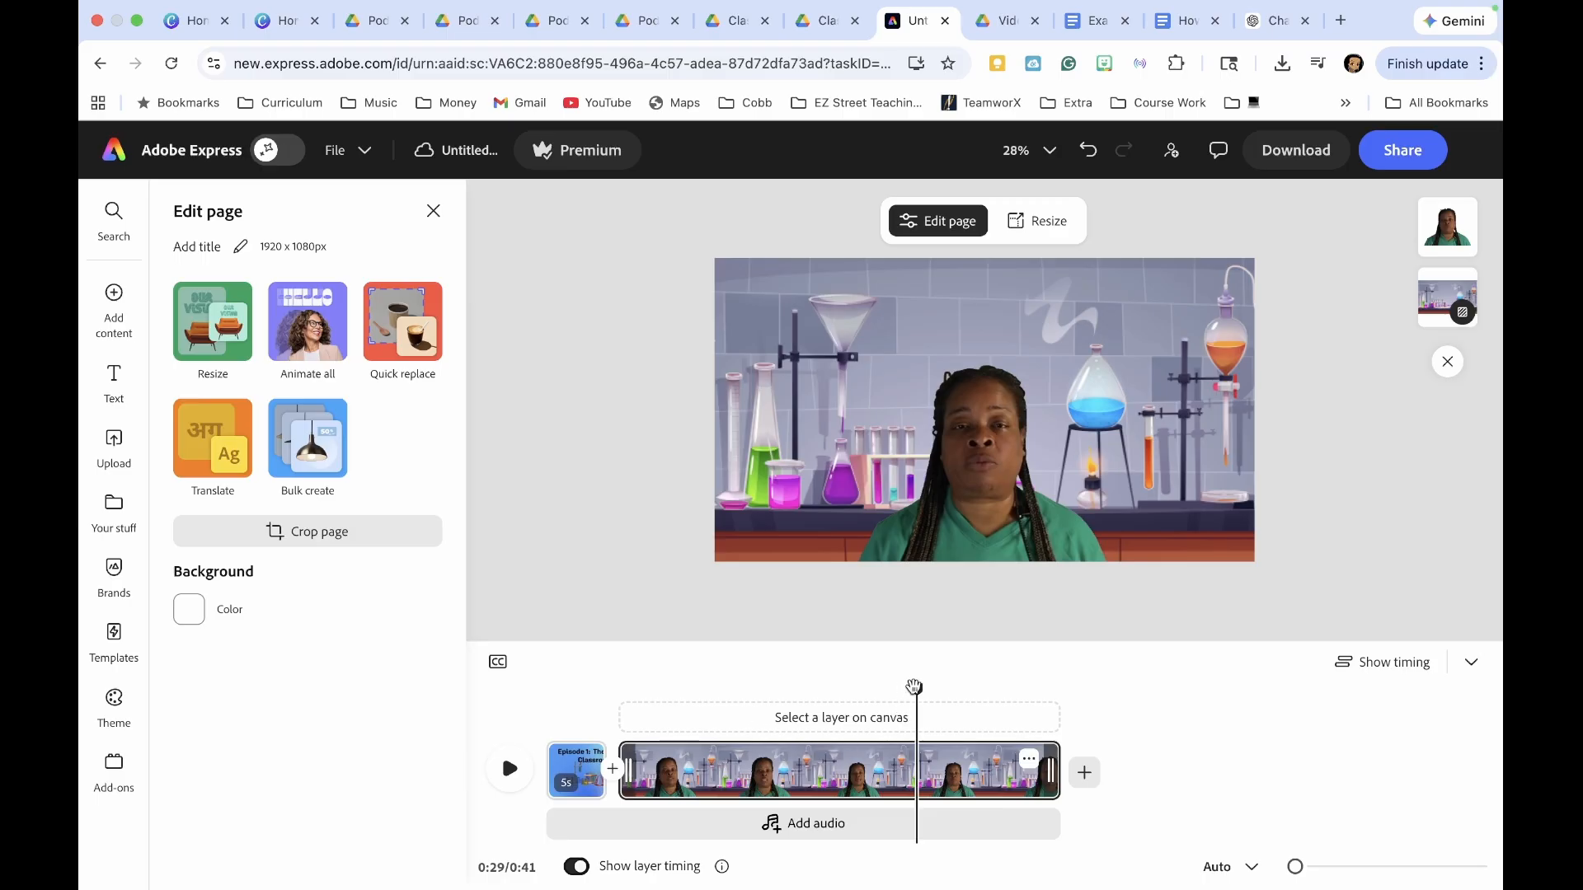
Step: Return the playhead to the start and resize the video to a custom 1080 x 1080 px format
drag(917, 691, 497, 699)
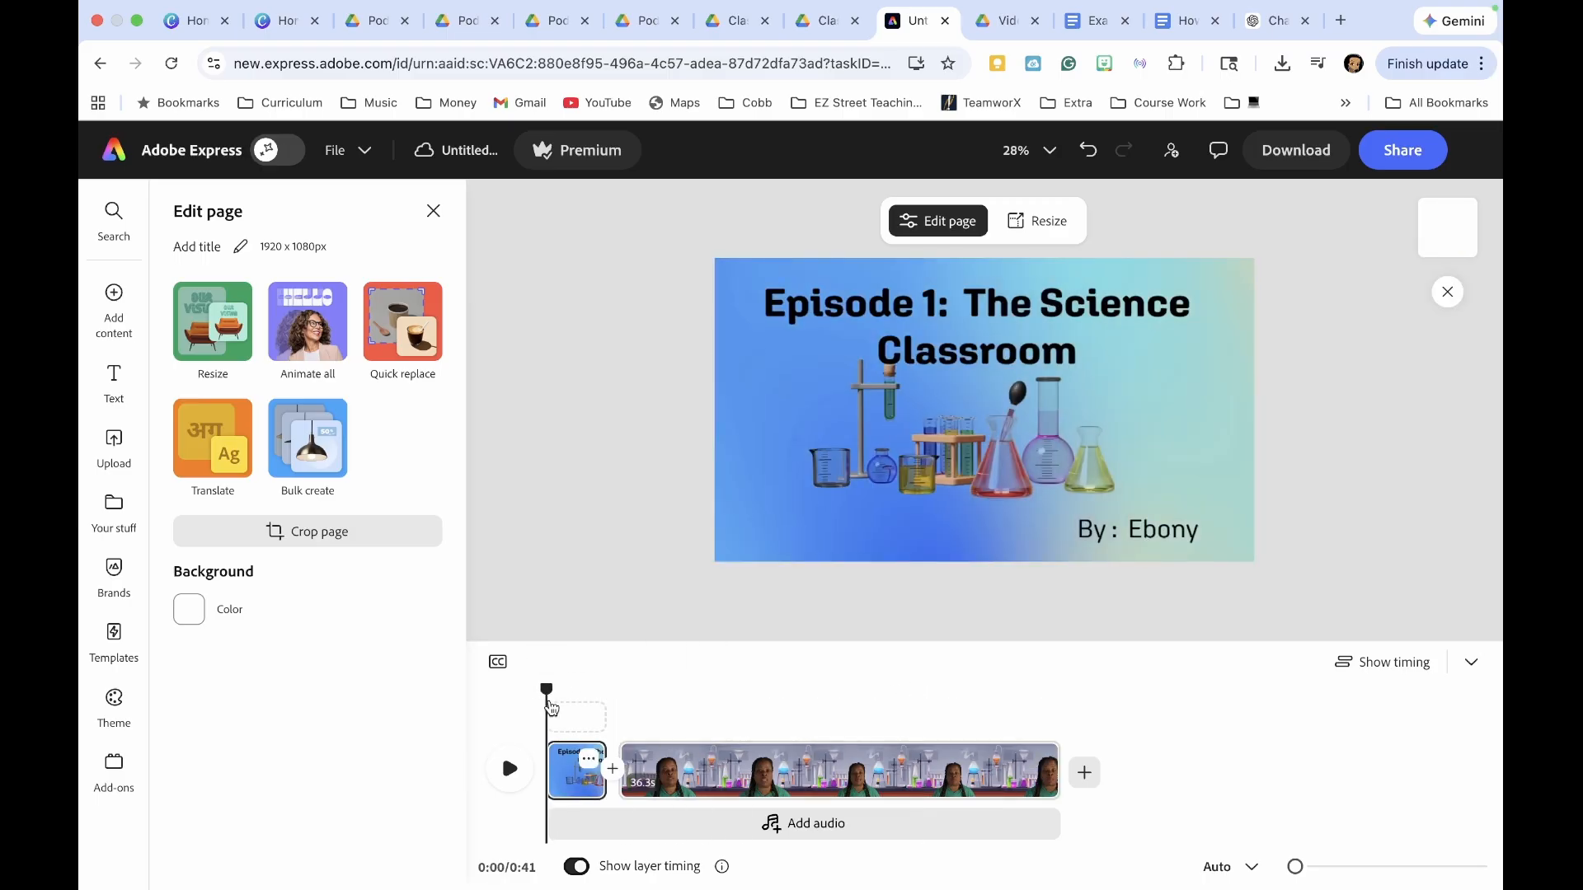
click(482, 631)
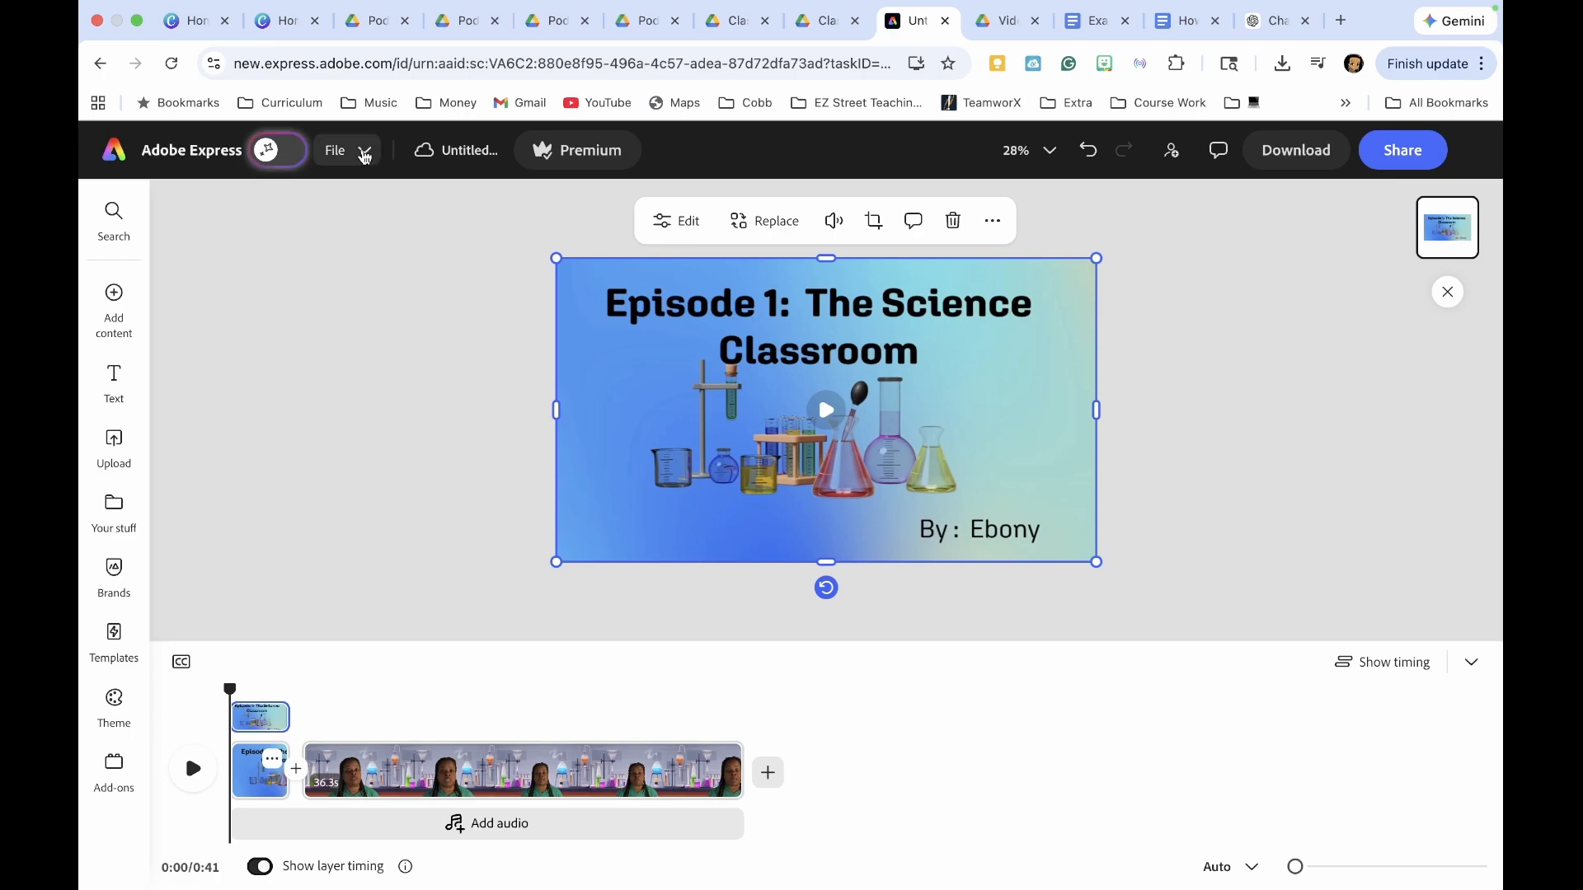
click(364, 152)
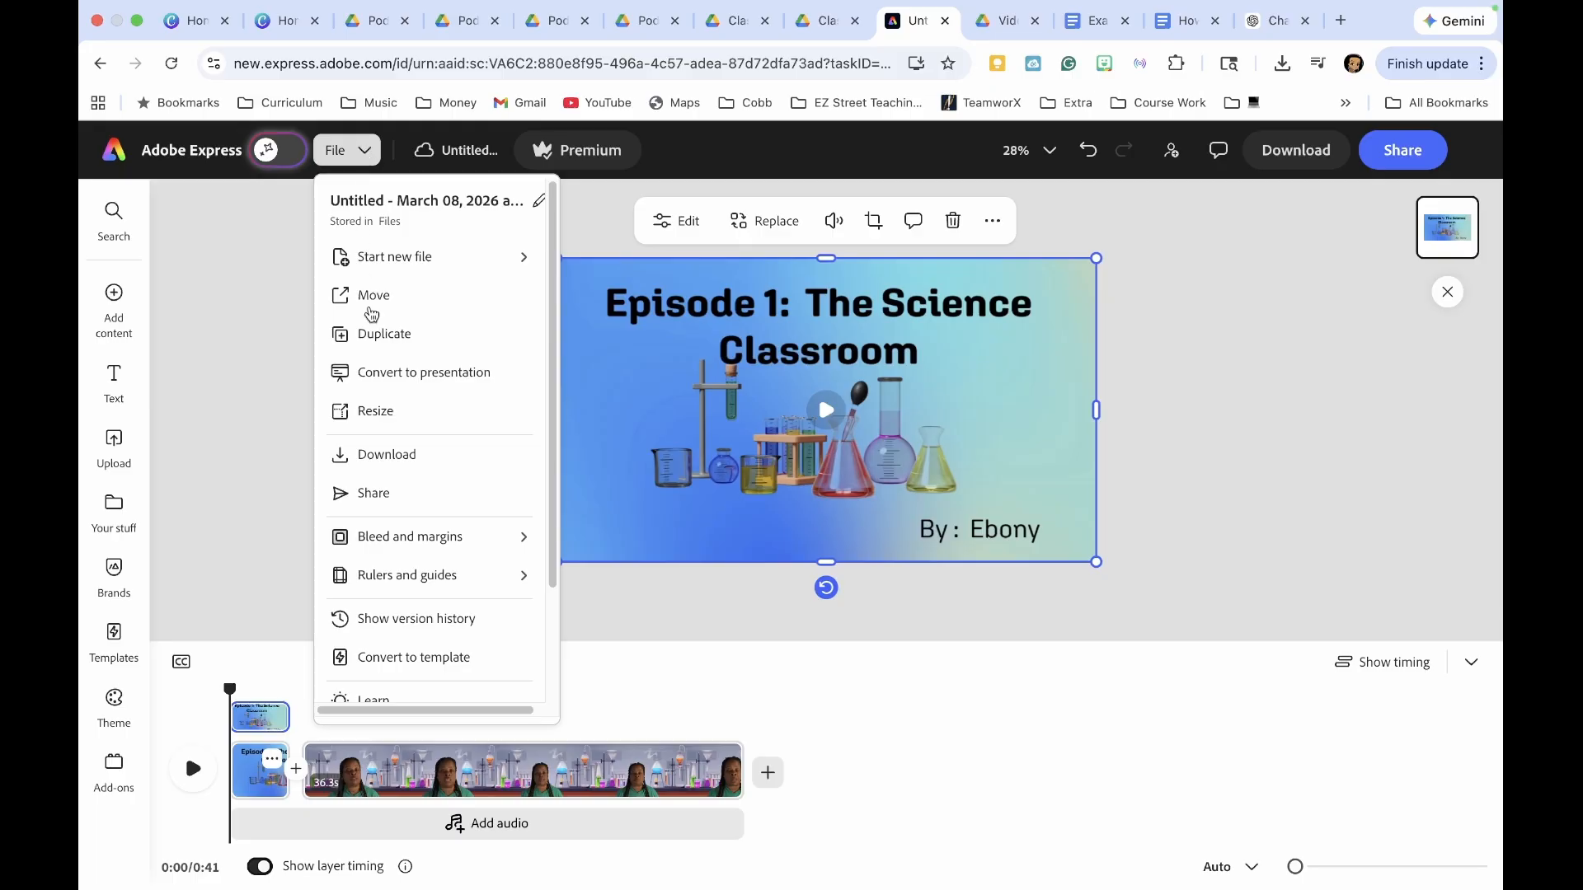
click(374, 408)
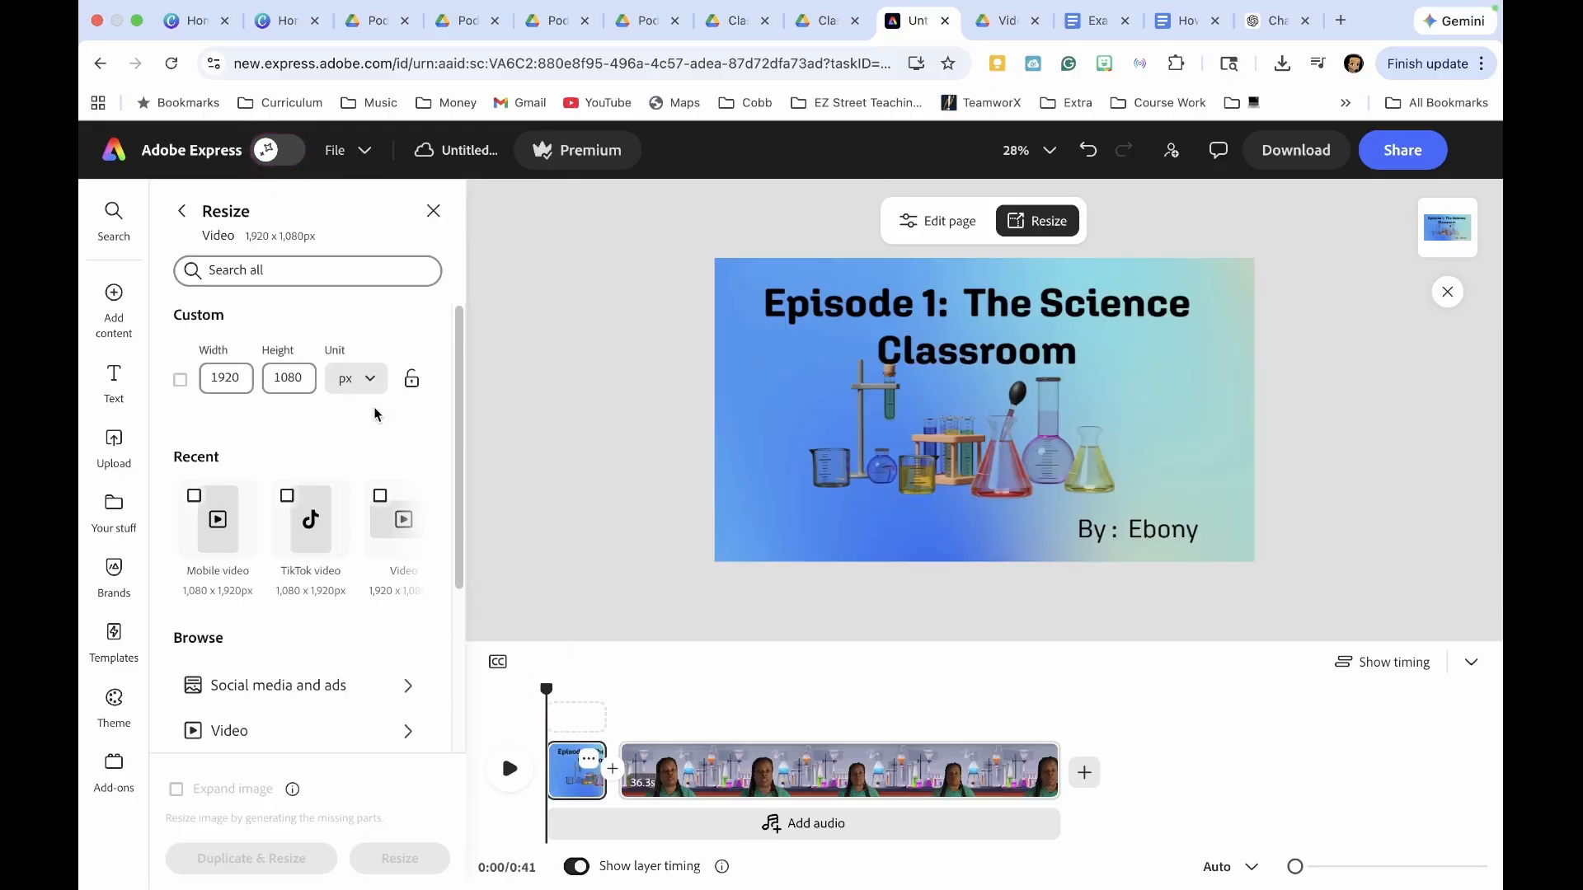
click(363, 381)
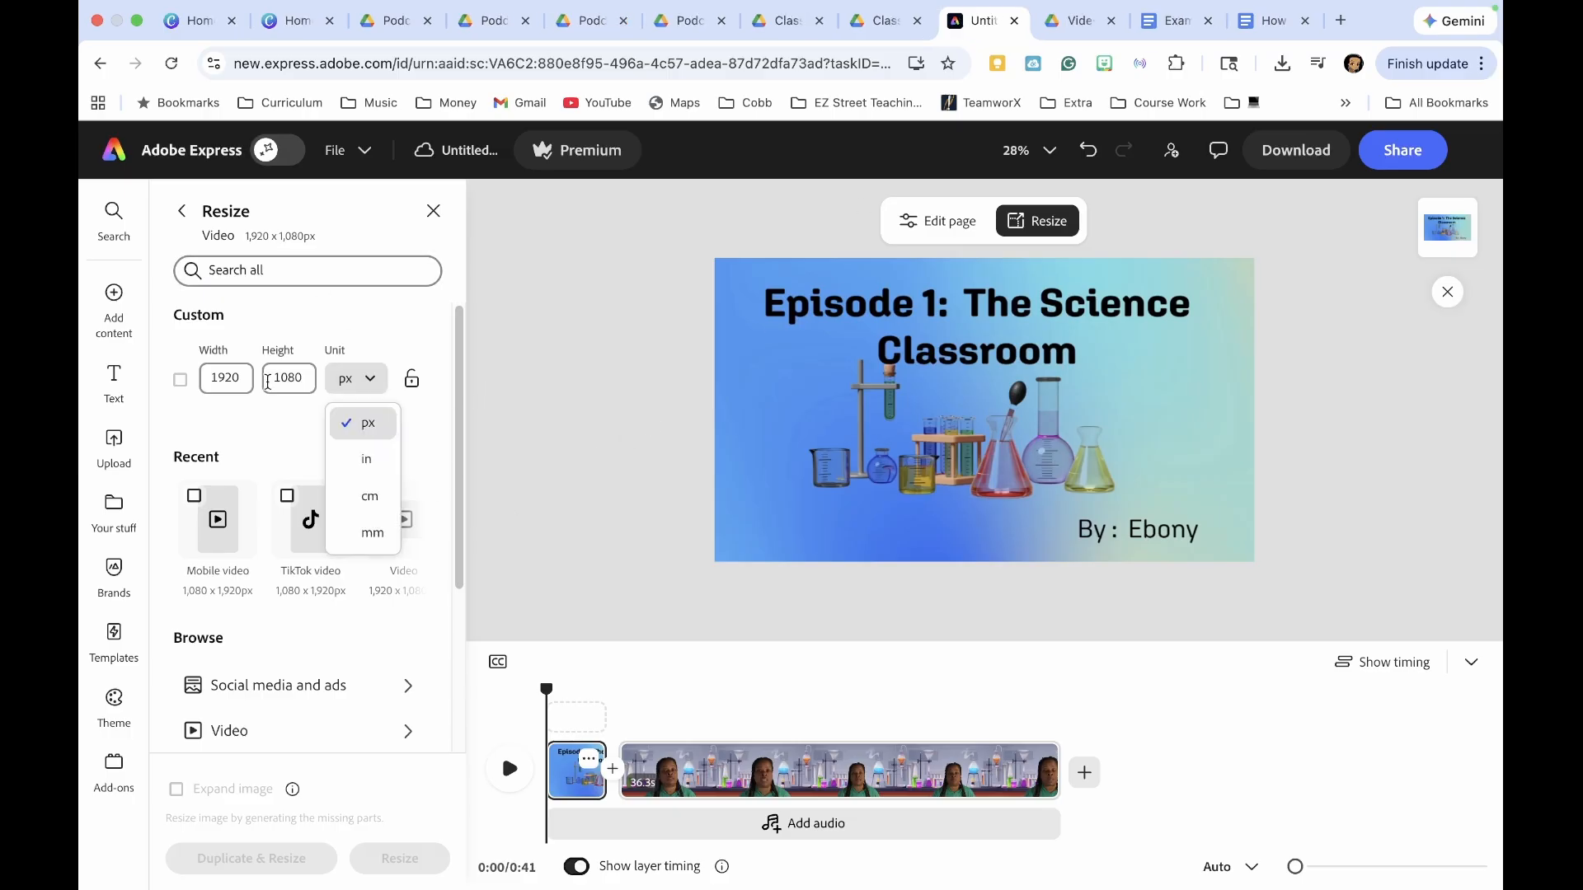
drag(241, 384, 207, 383)
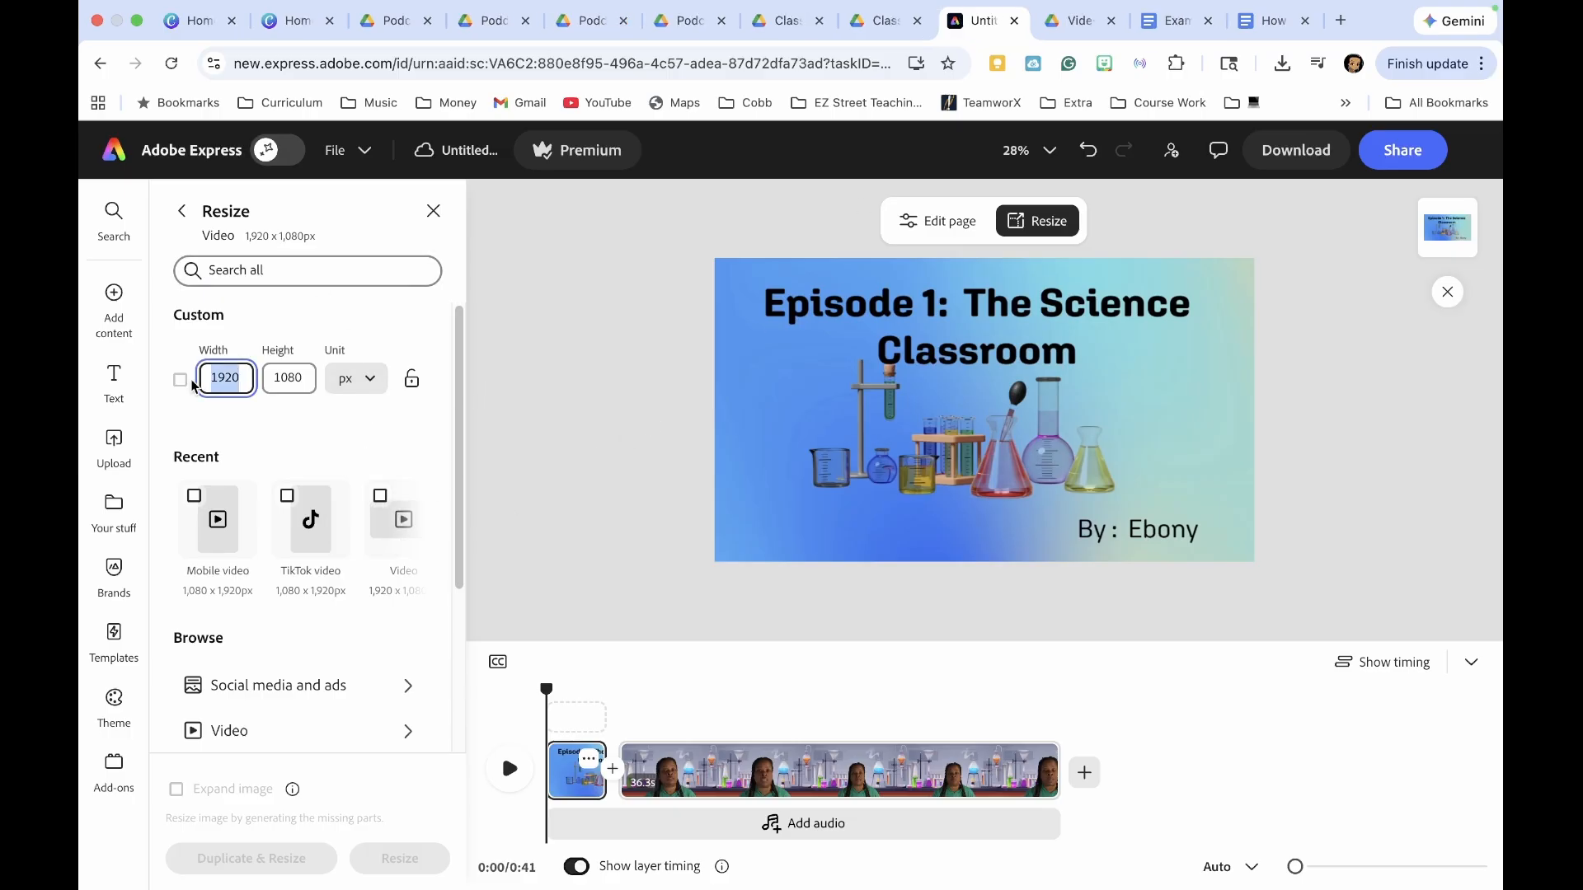
text(080)
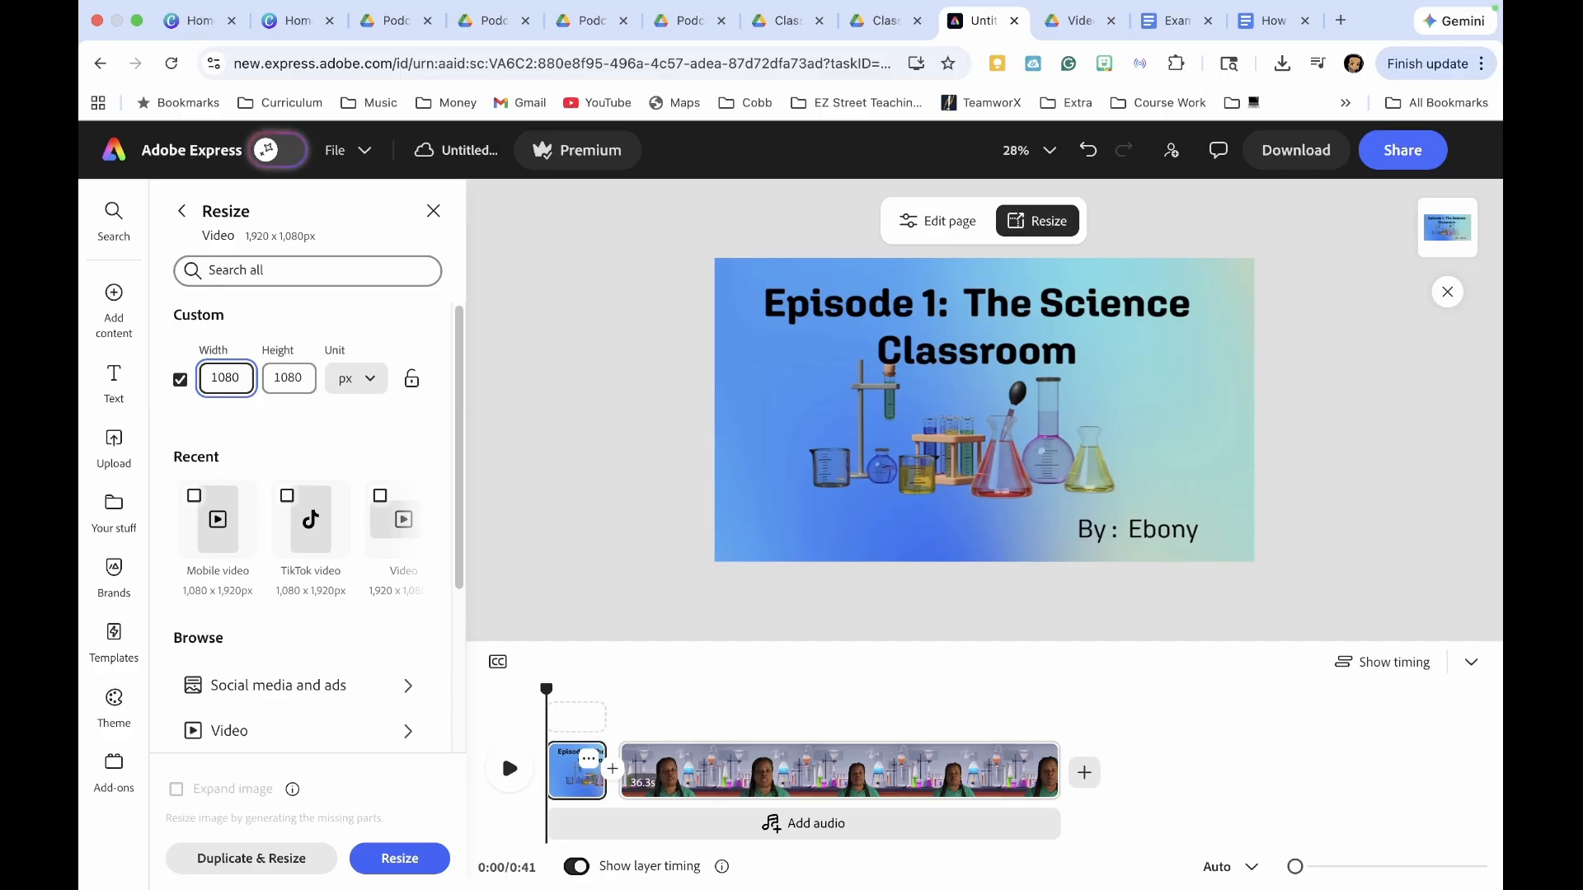
click(431, 329)
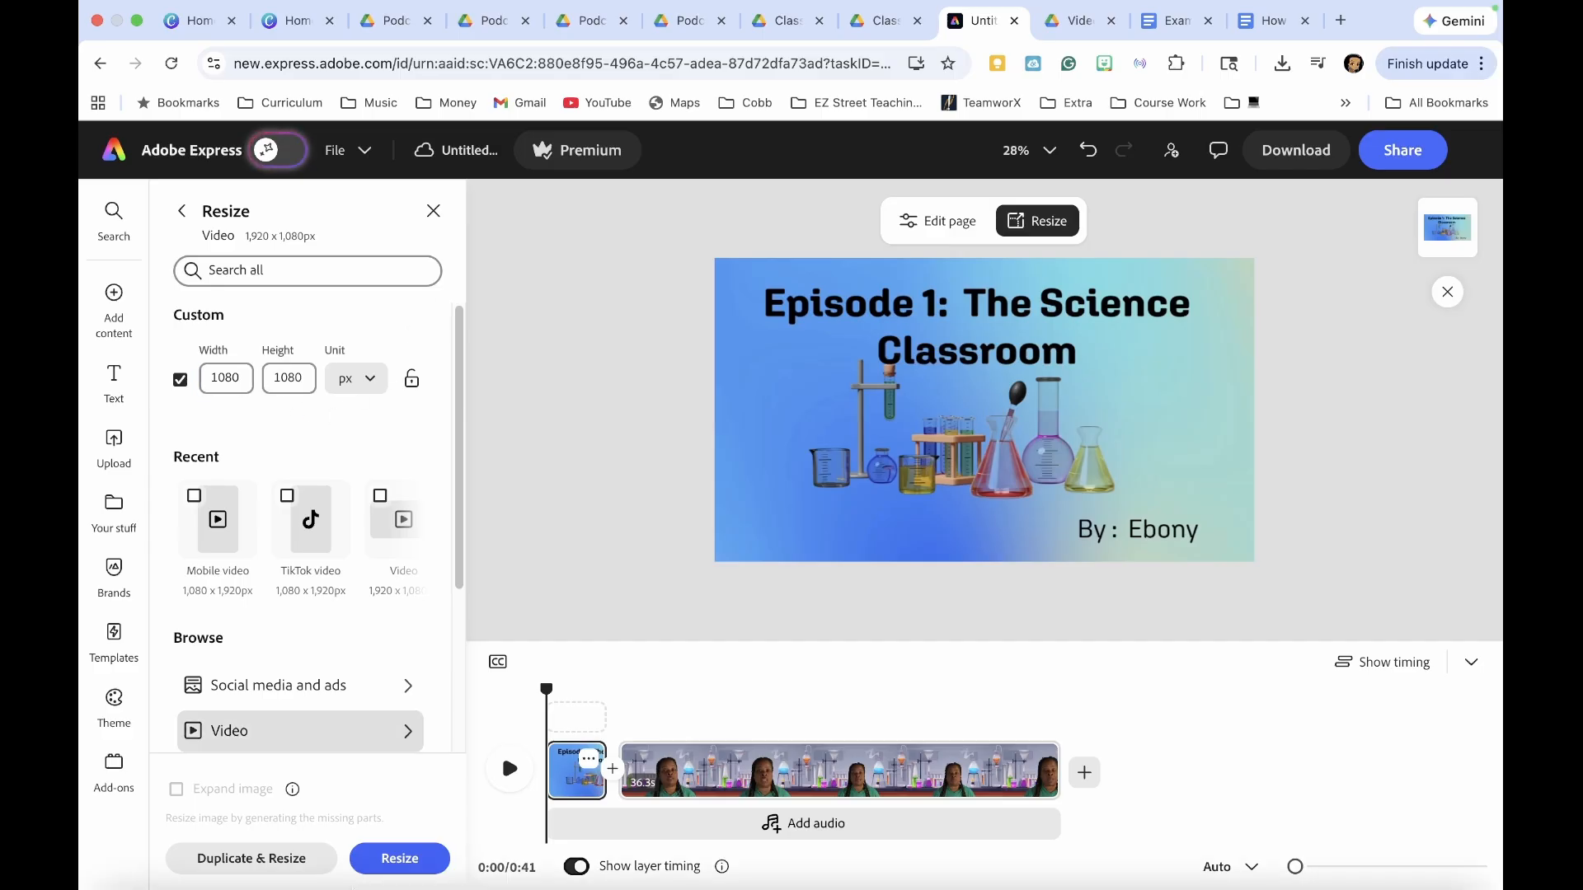
click(399, 859)
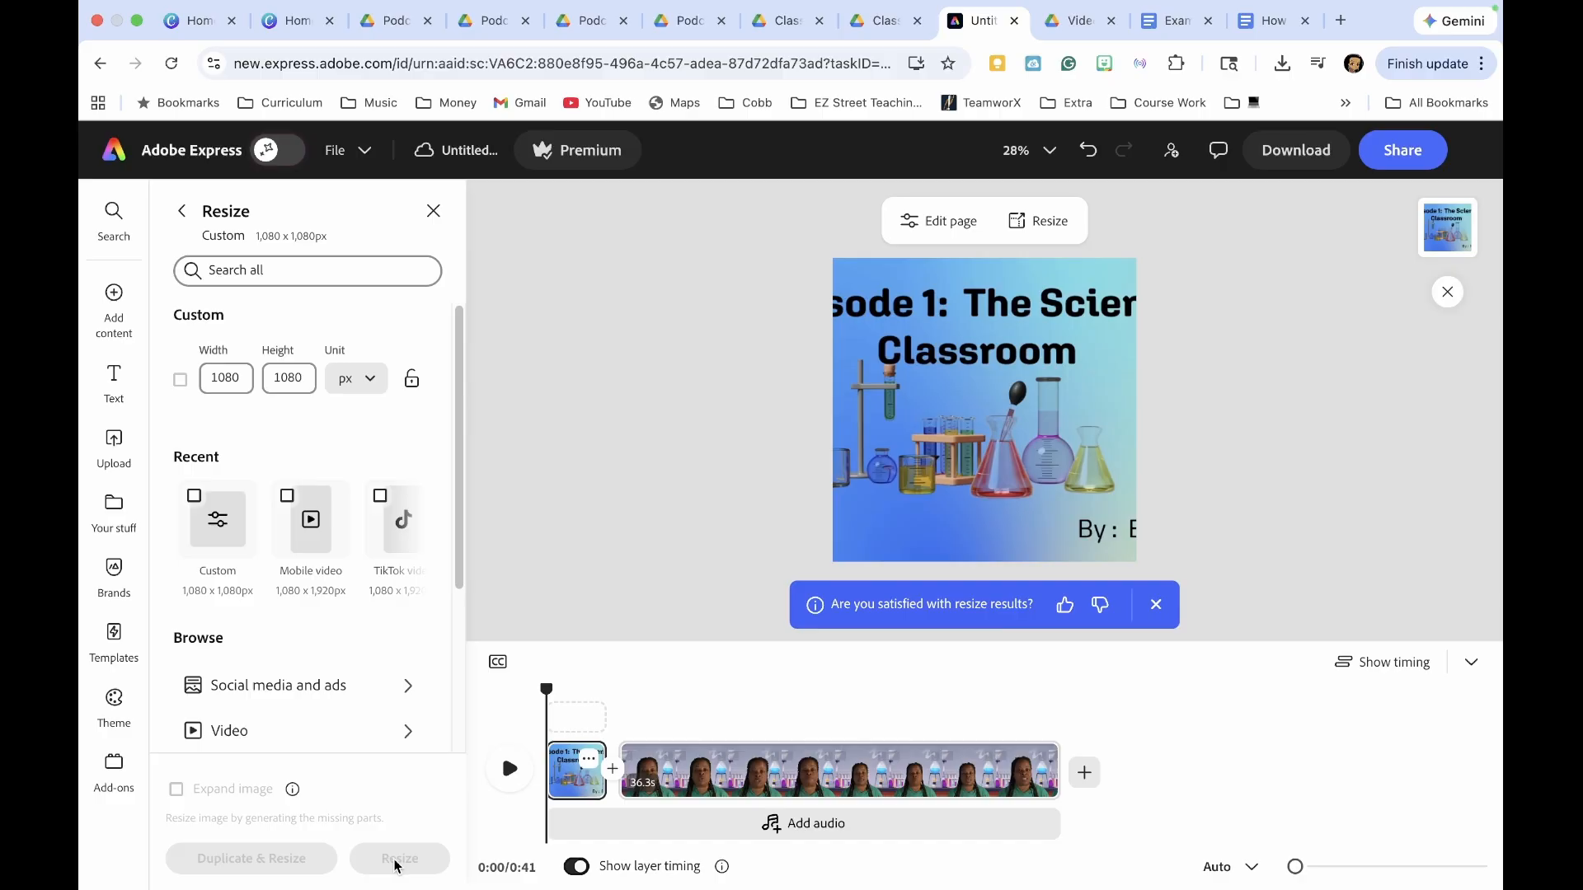
Step: Preview the square video and add a Slide transition between the cover scene and the podcast scene
click(504, 767)
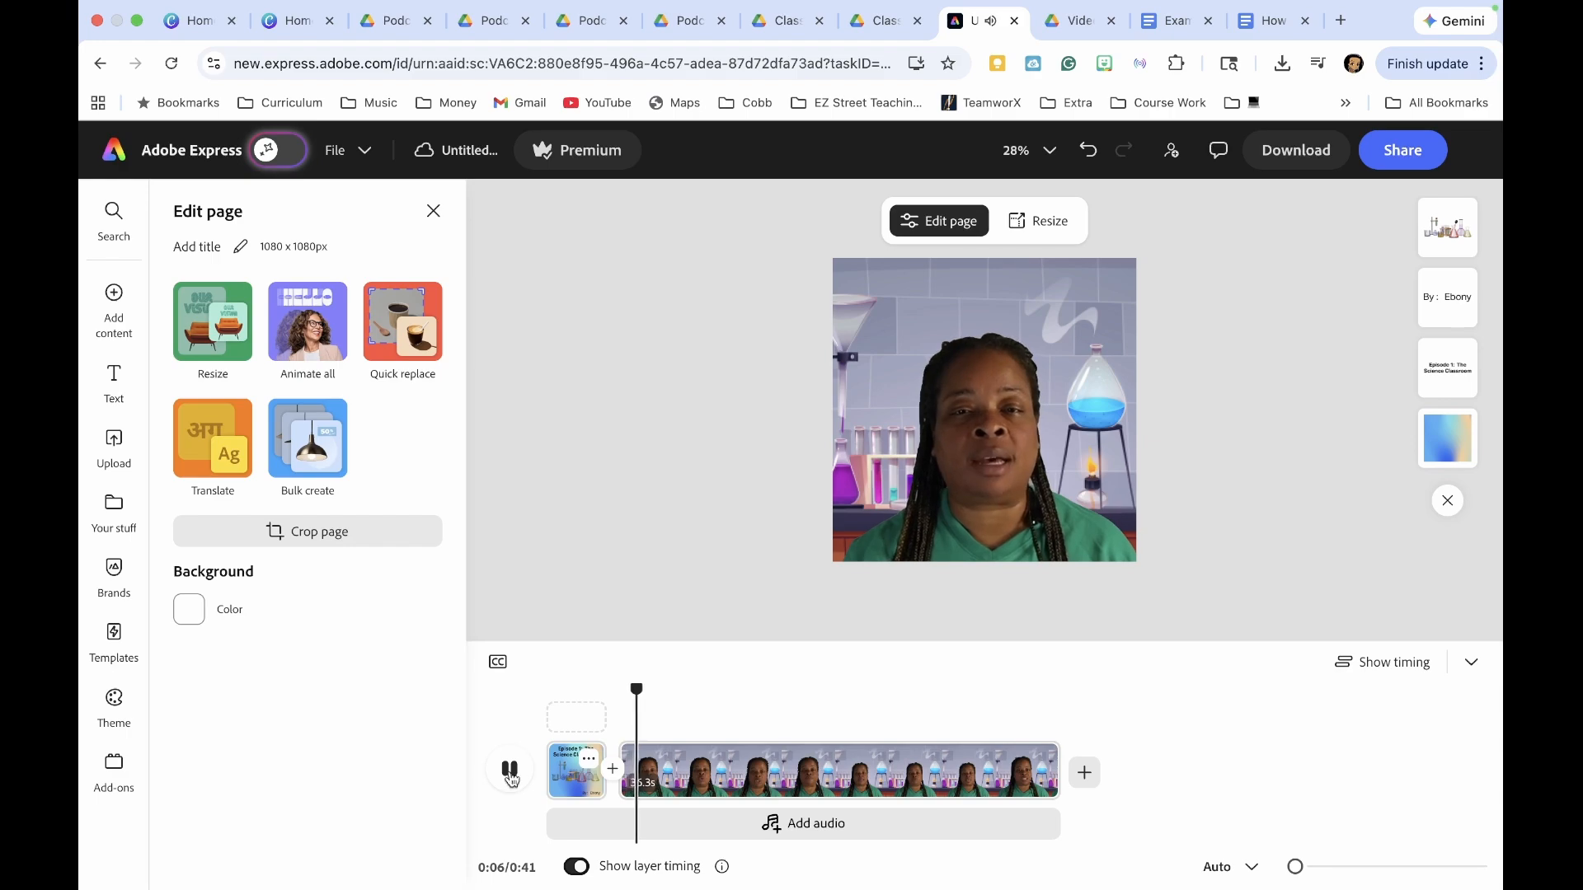
click(647, 770)
click(612, 771)
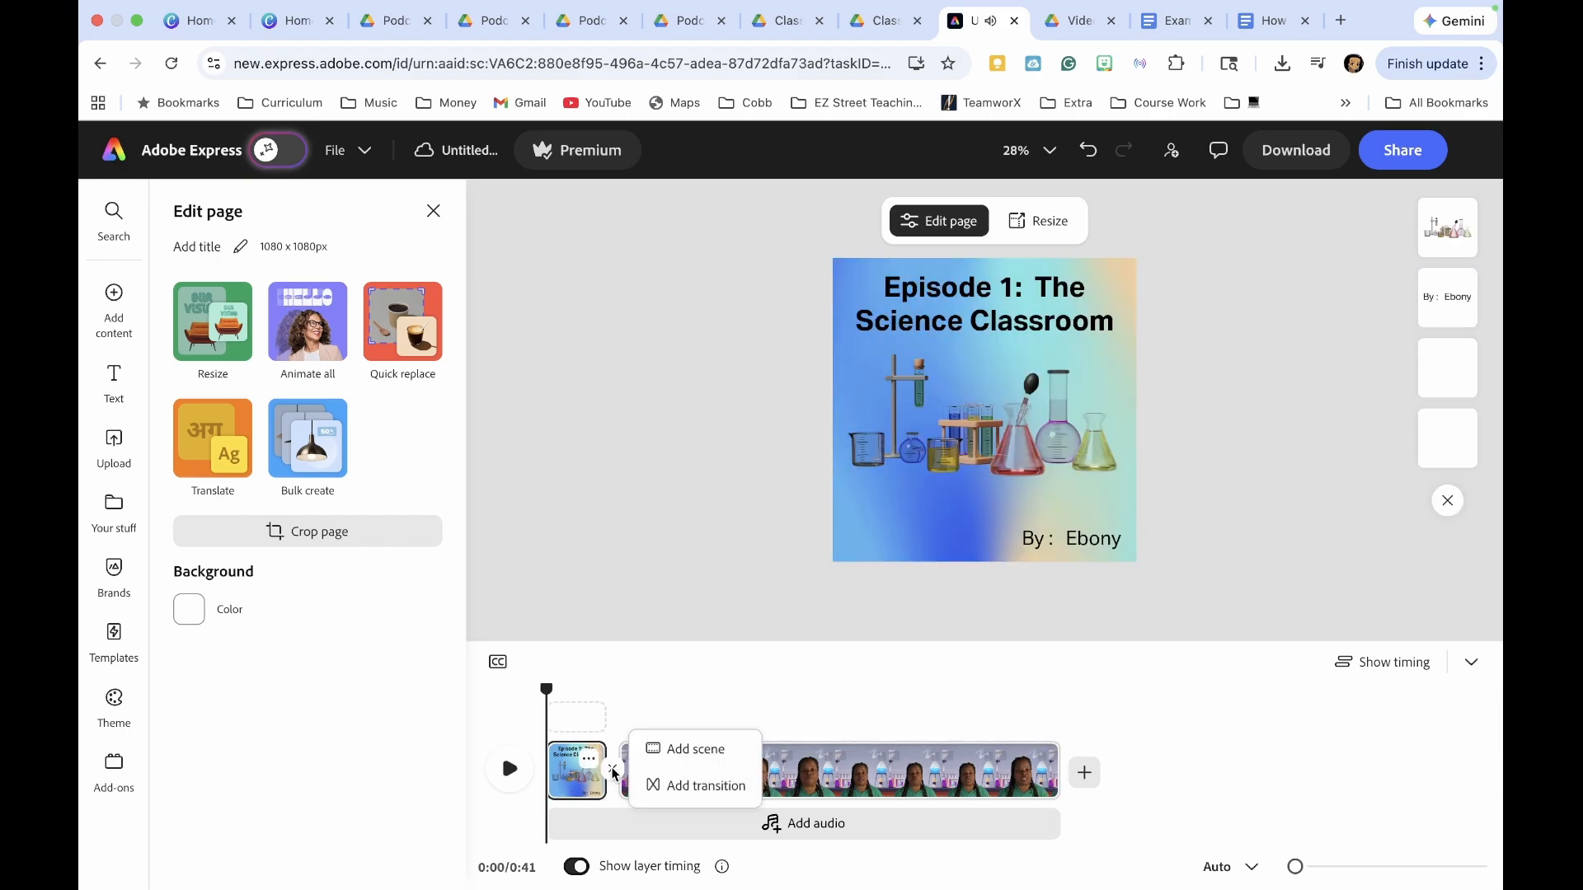
click(702, 787)
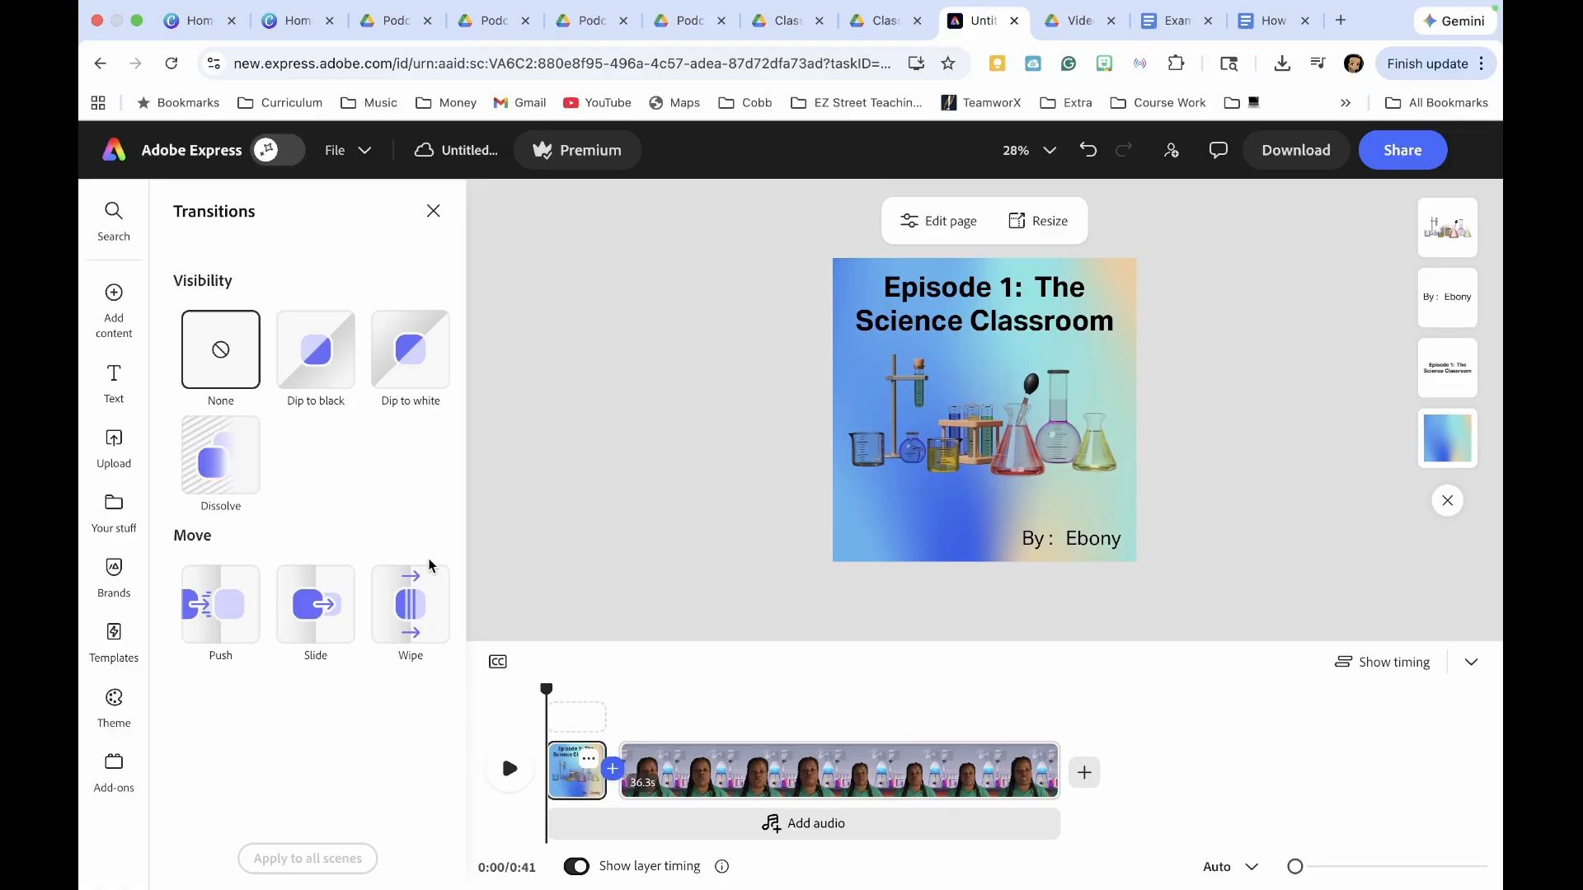
click(316, 605)
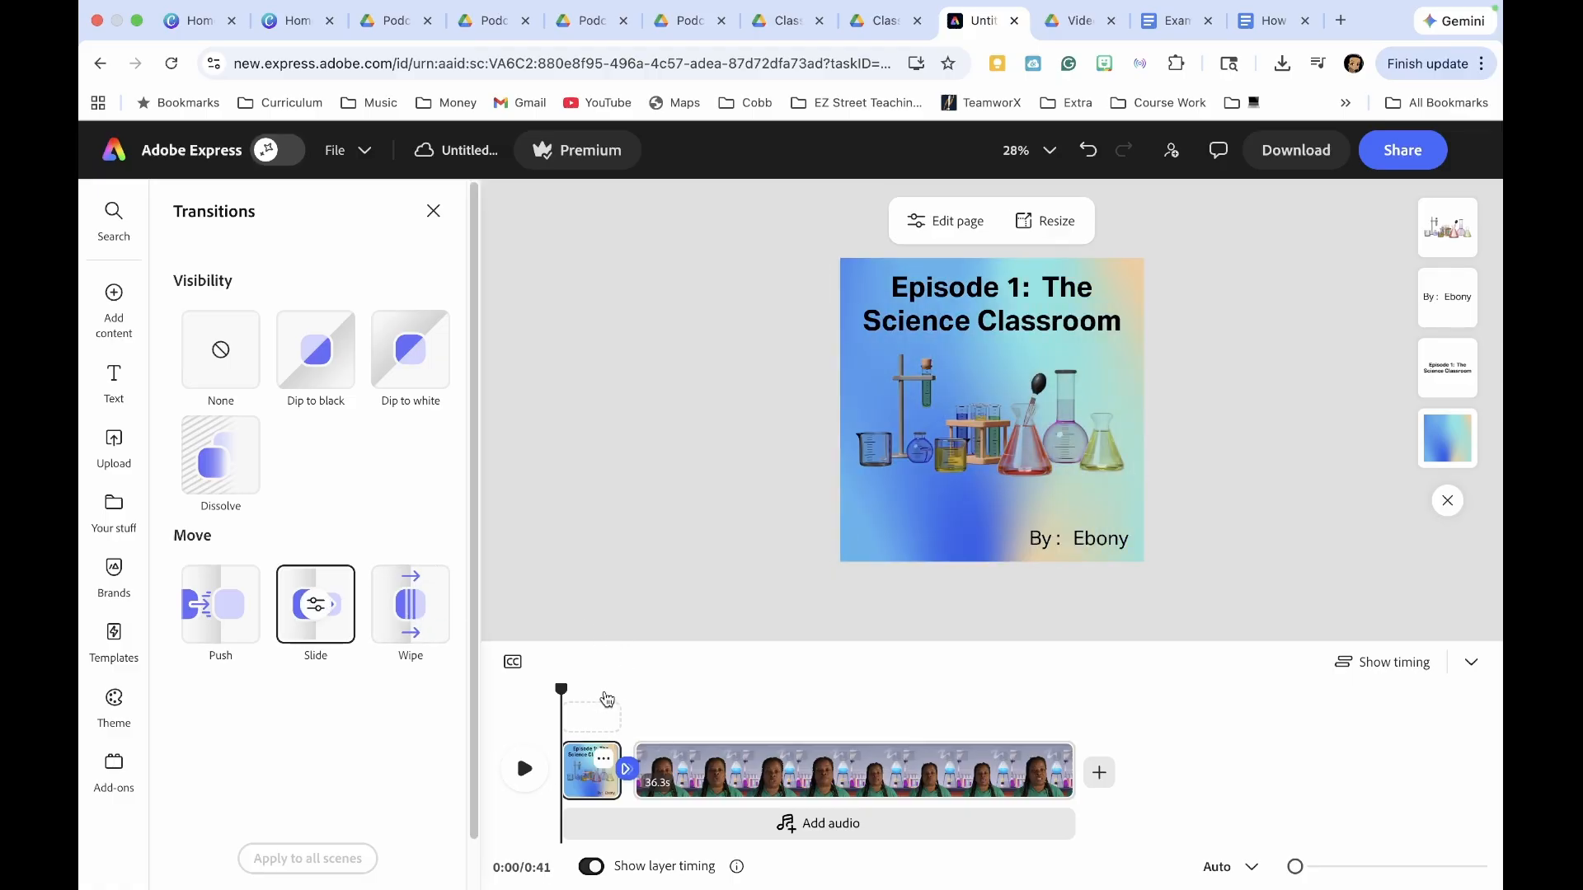
click(433, 212)
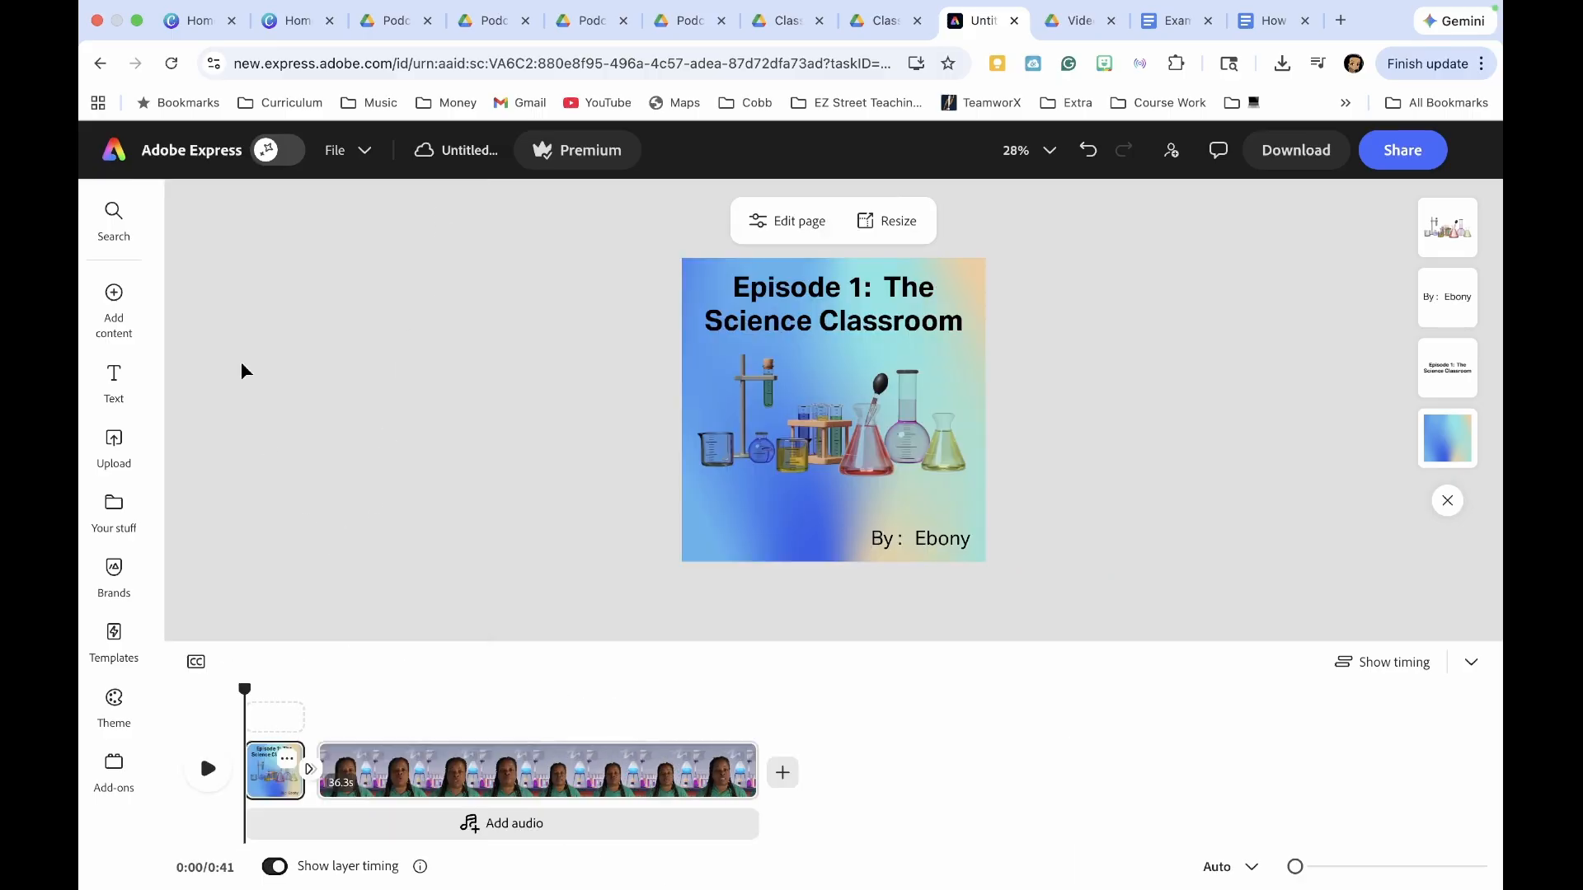
Step: Listen to the Smooth Corporate Backing (loop) music track and add it to the video as background audio
click(115, 294)
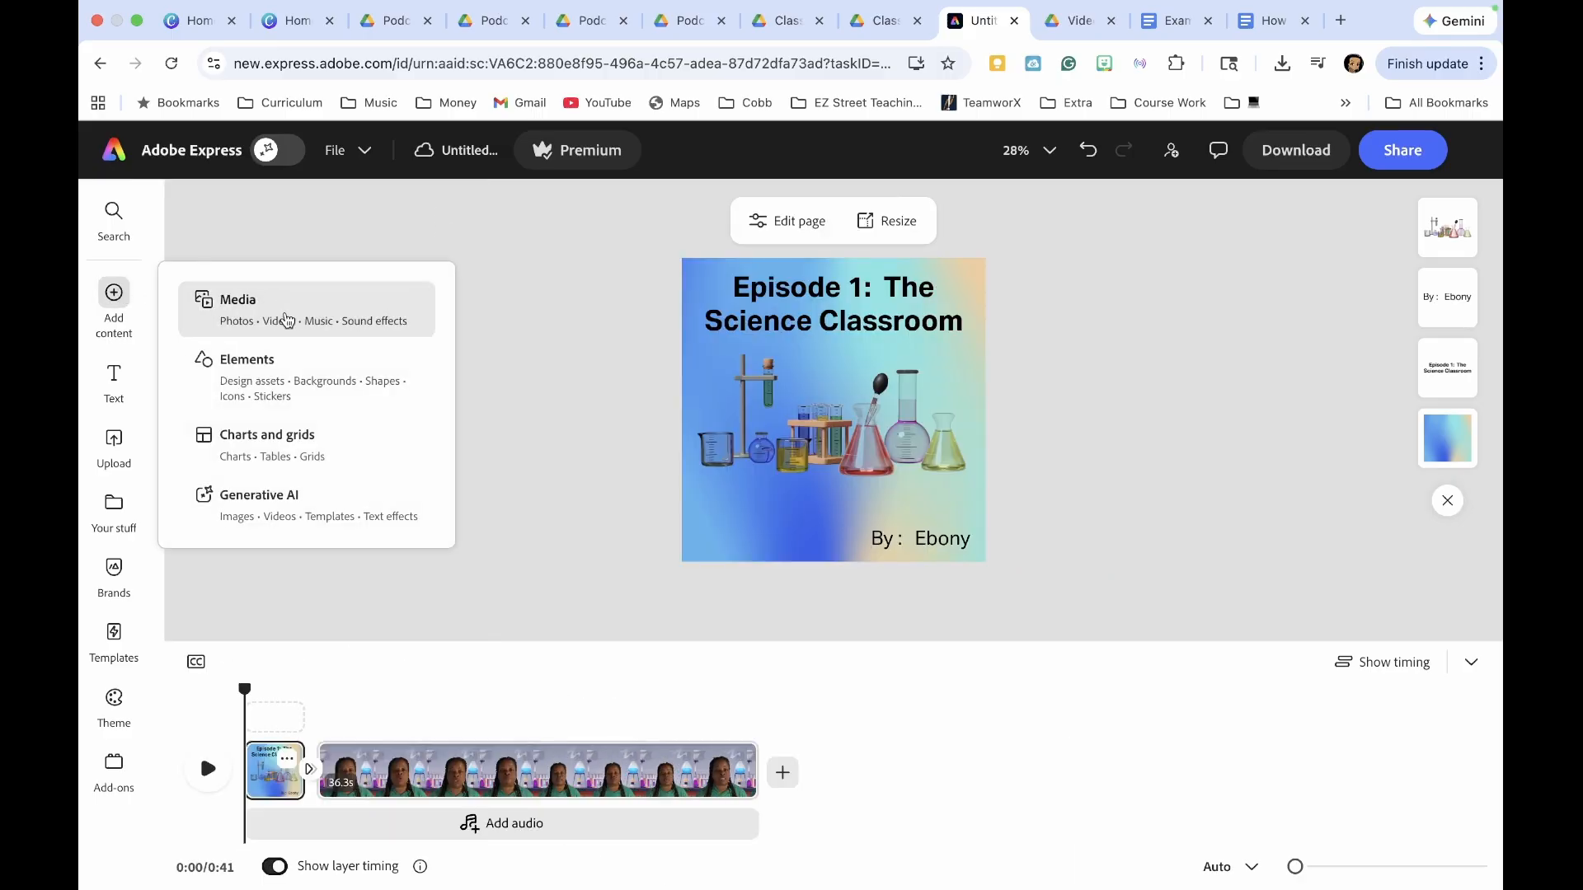
click(284, 314)
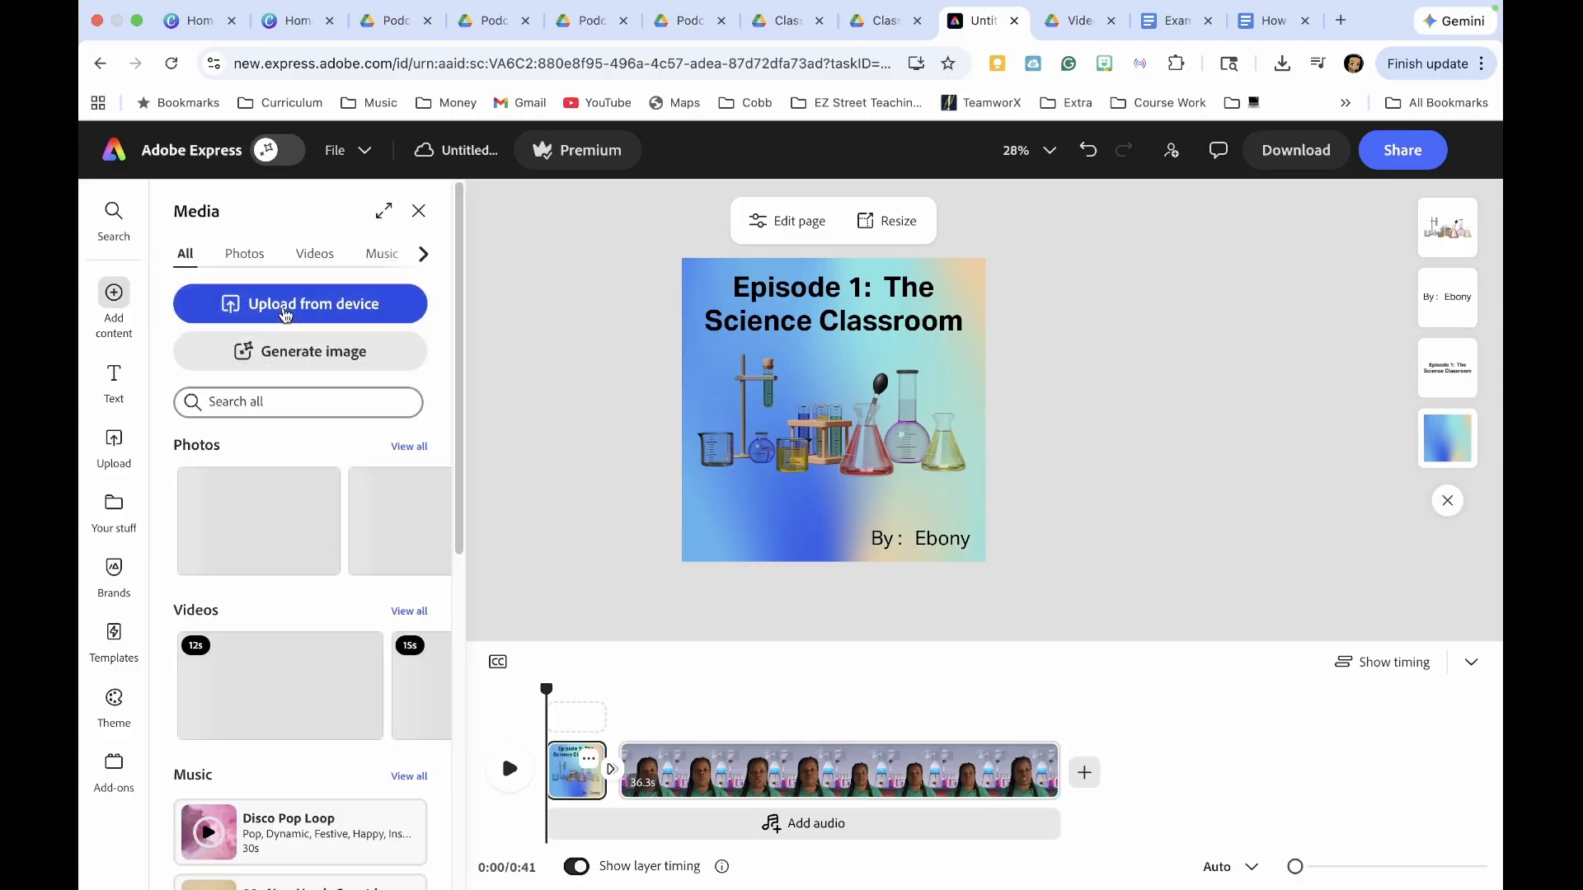
click(384, 257)
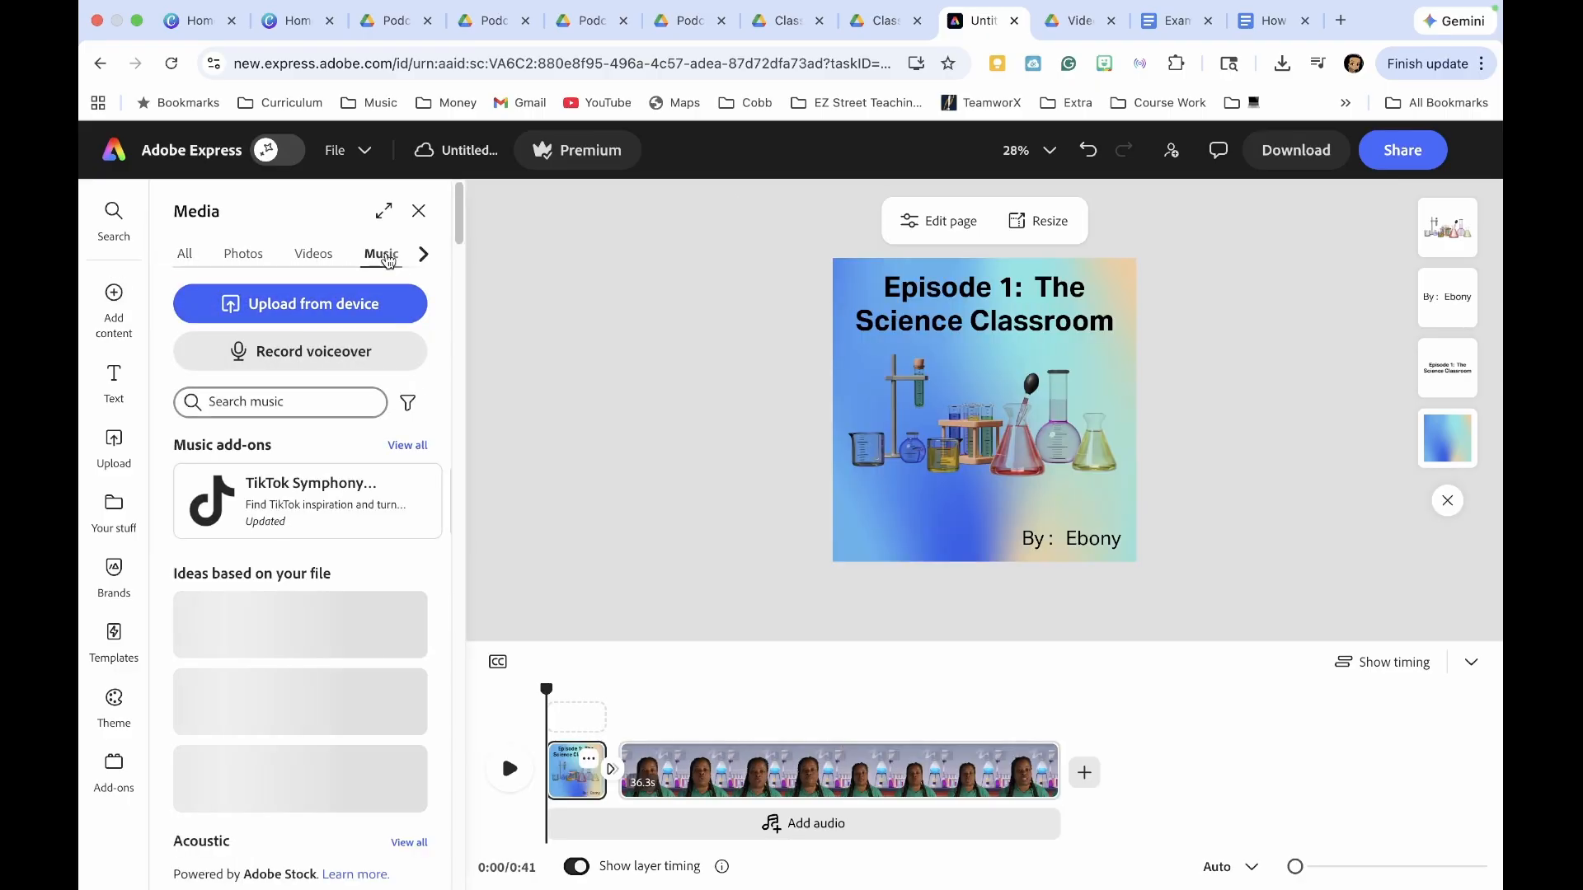
scroll(247, 618, down, 10)
click(211, 609)
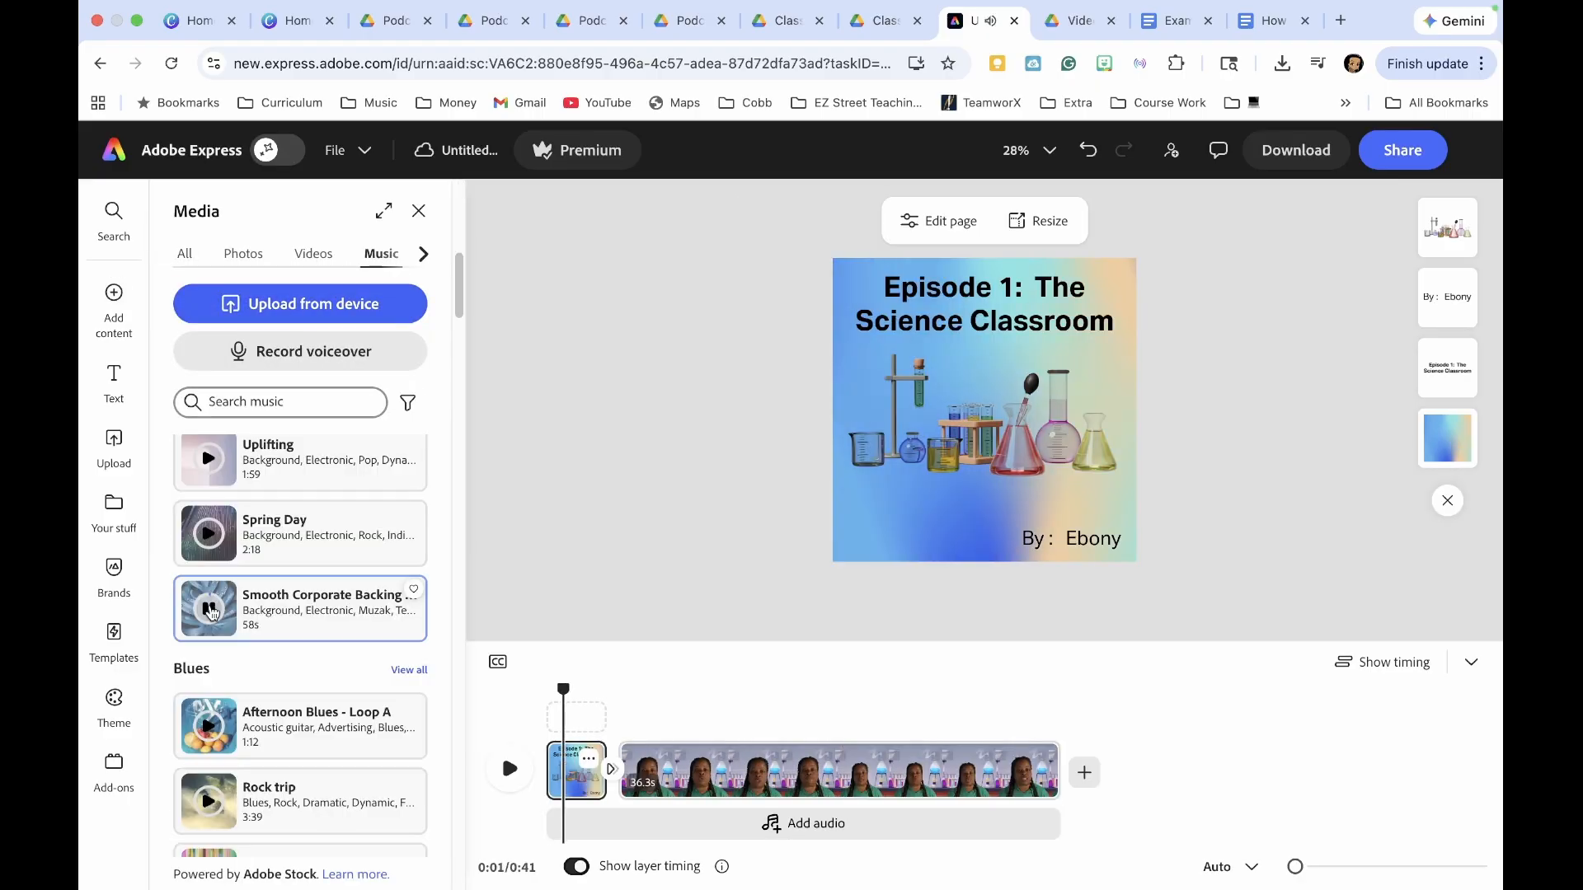
click(210, 609)
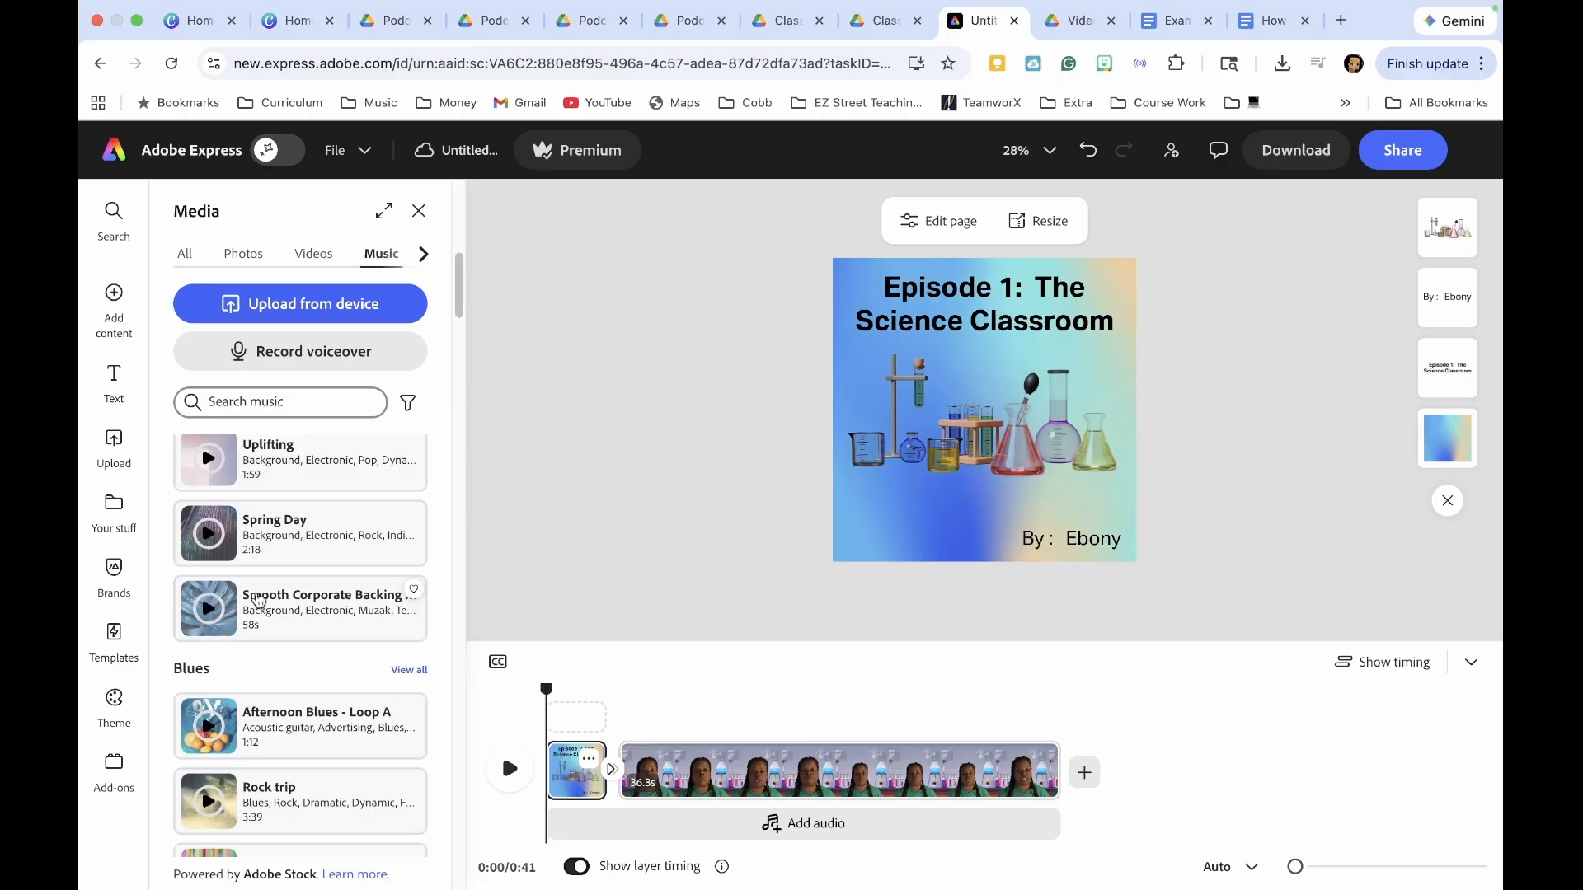
click(323, 610)
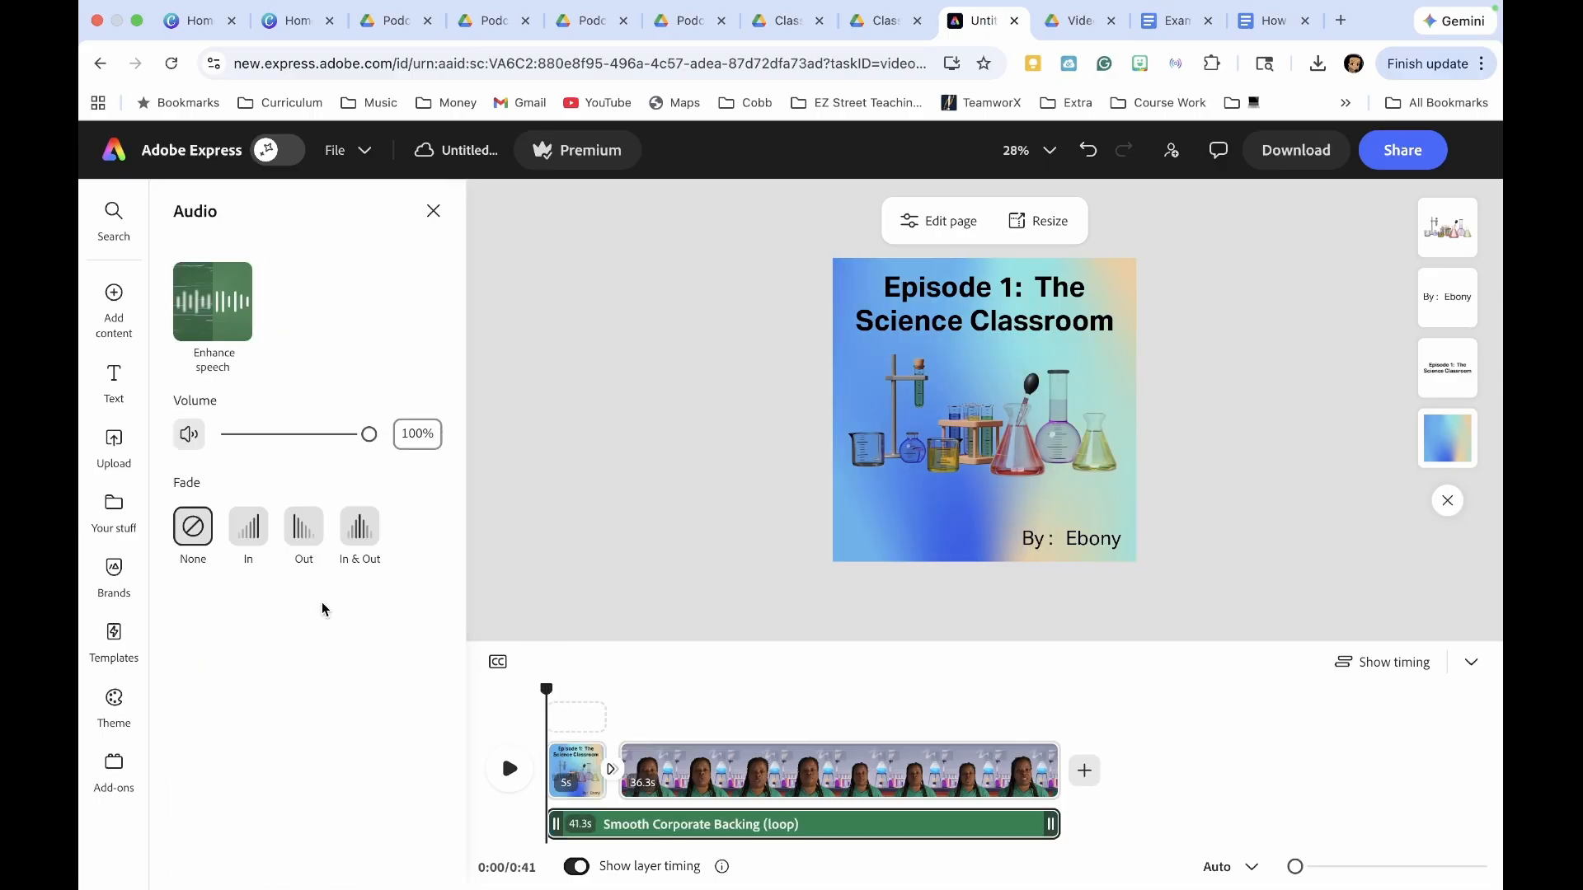
Step: Trim the music to 4.9 s under the cover scene with a 2.3 s In & Out fade, and preview the video from the start
drag(1049, 824, 608, 831)
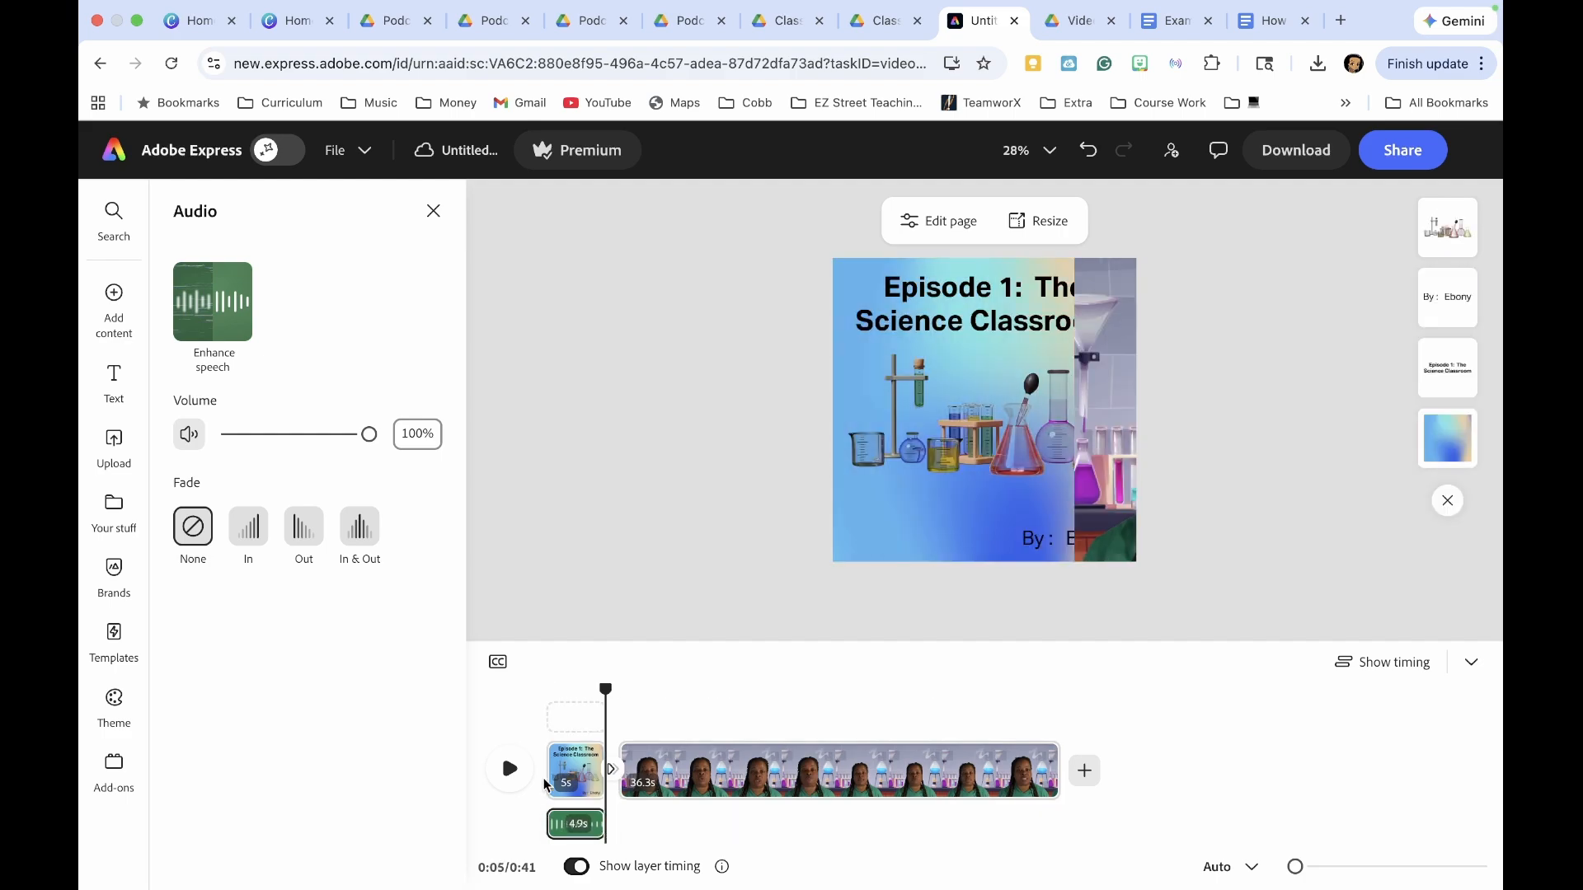
drag(605, 689, 545, 688)
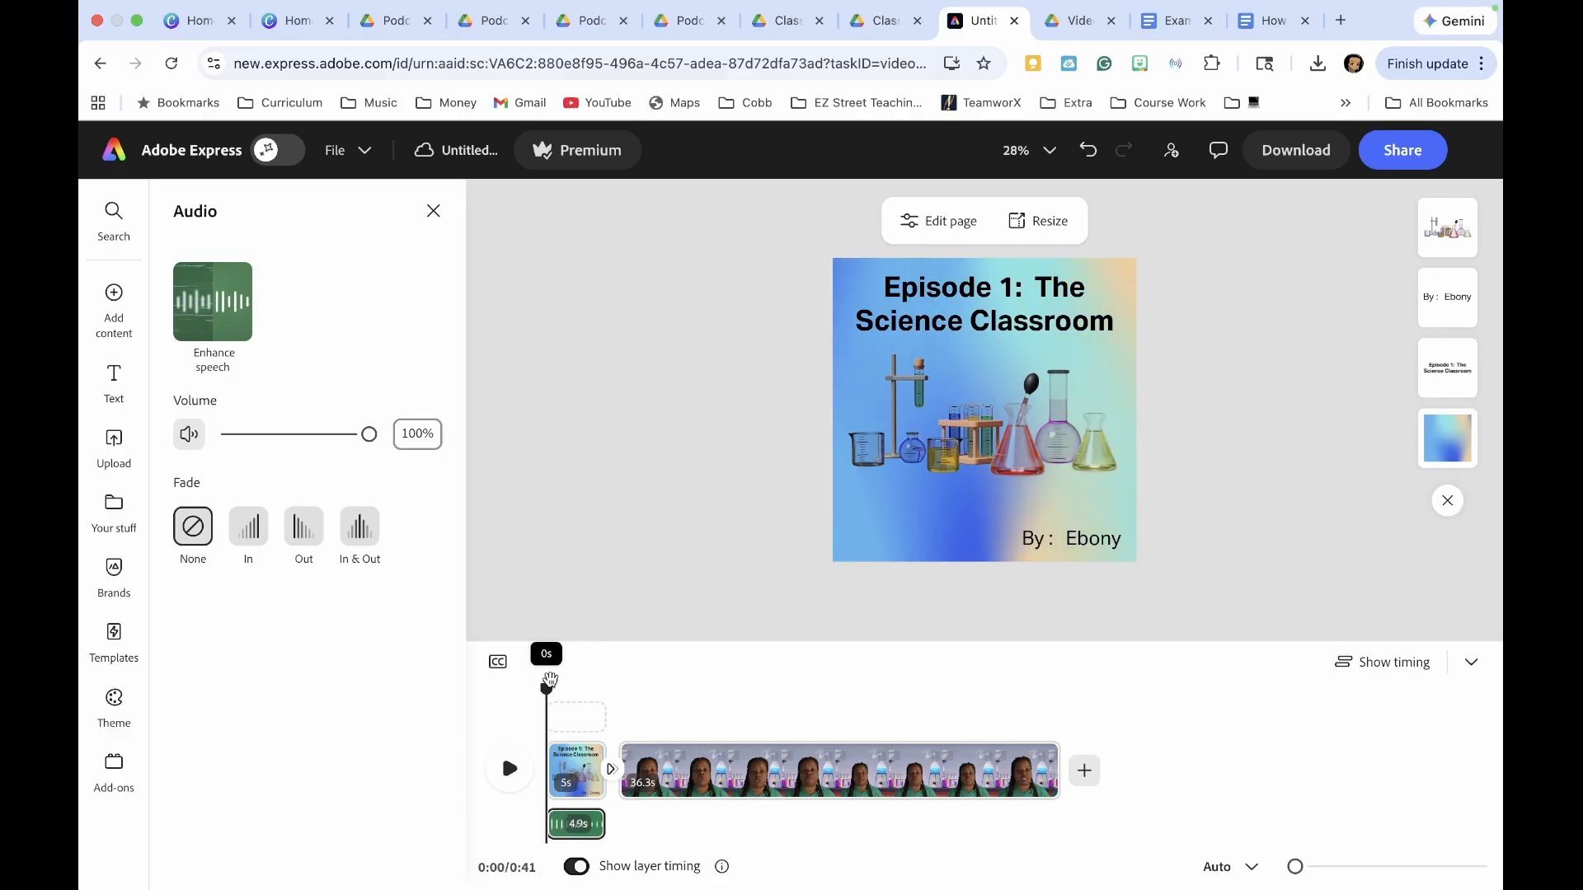
click(509, 773)
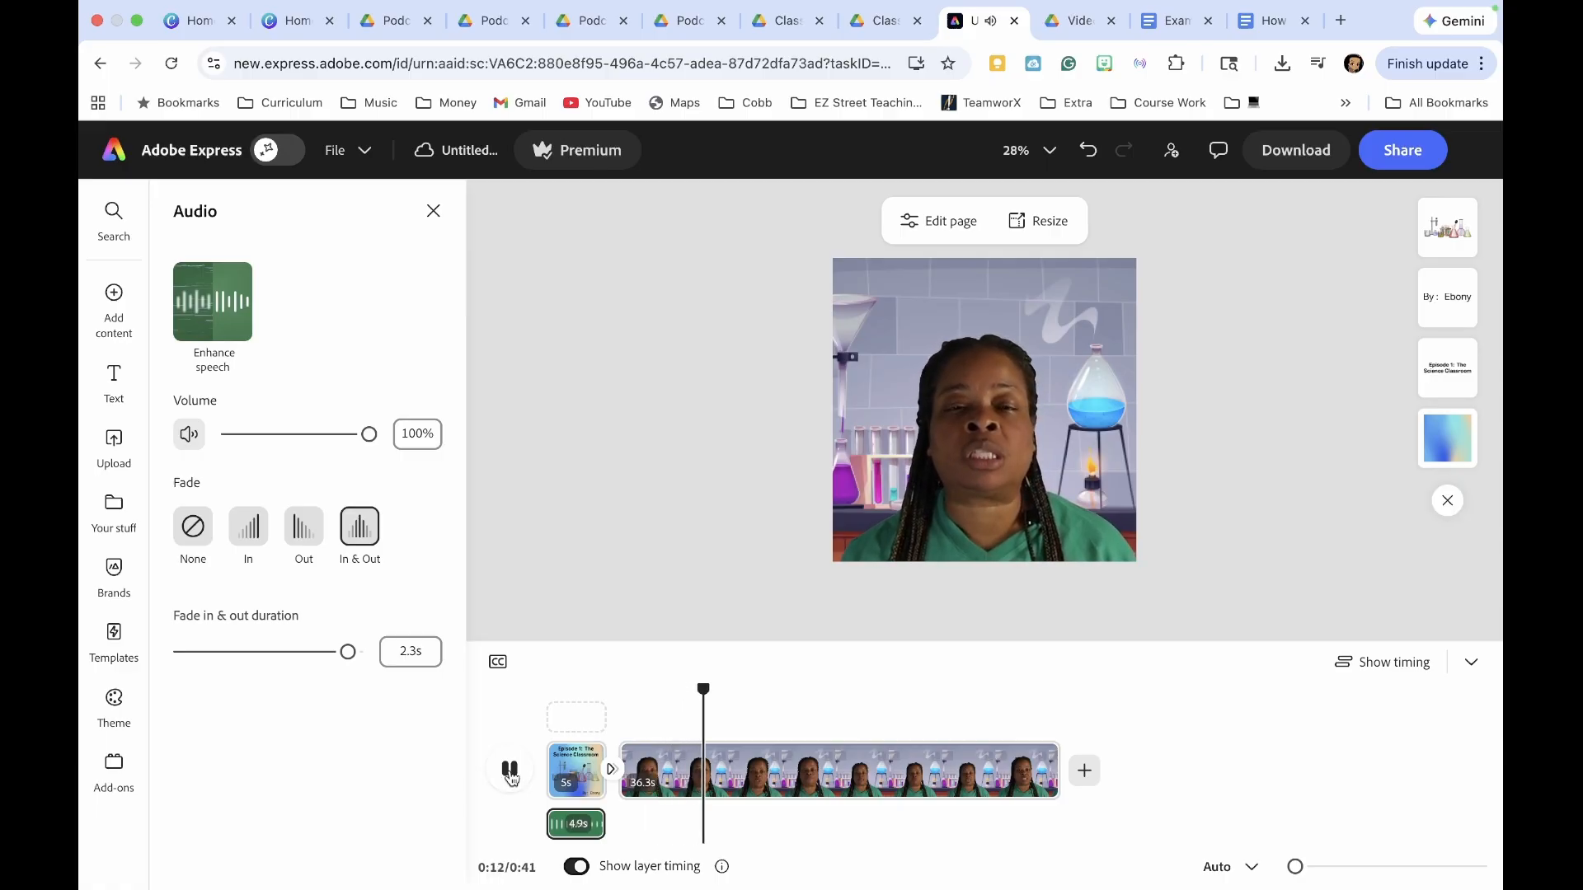
click(511, 771)
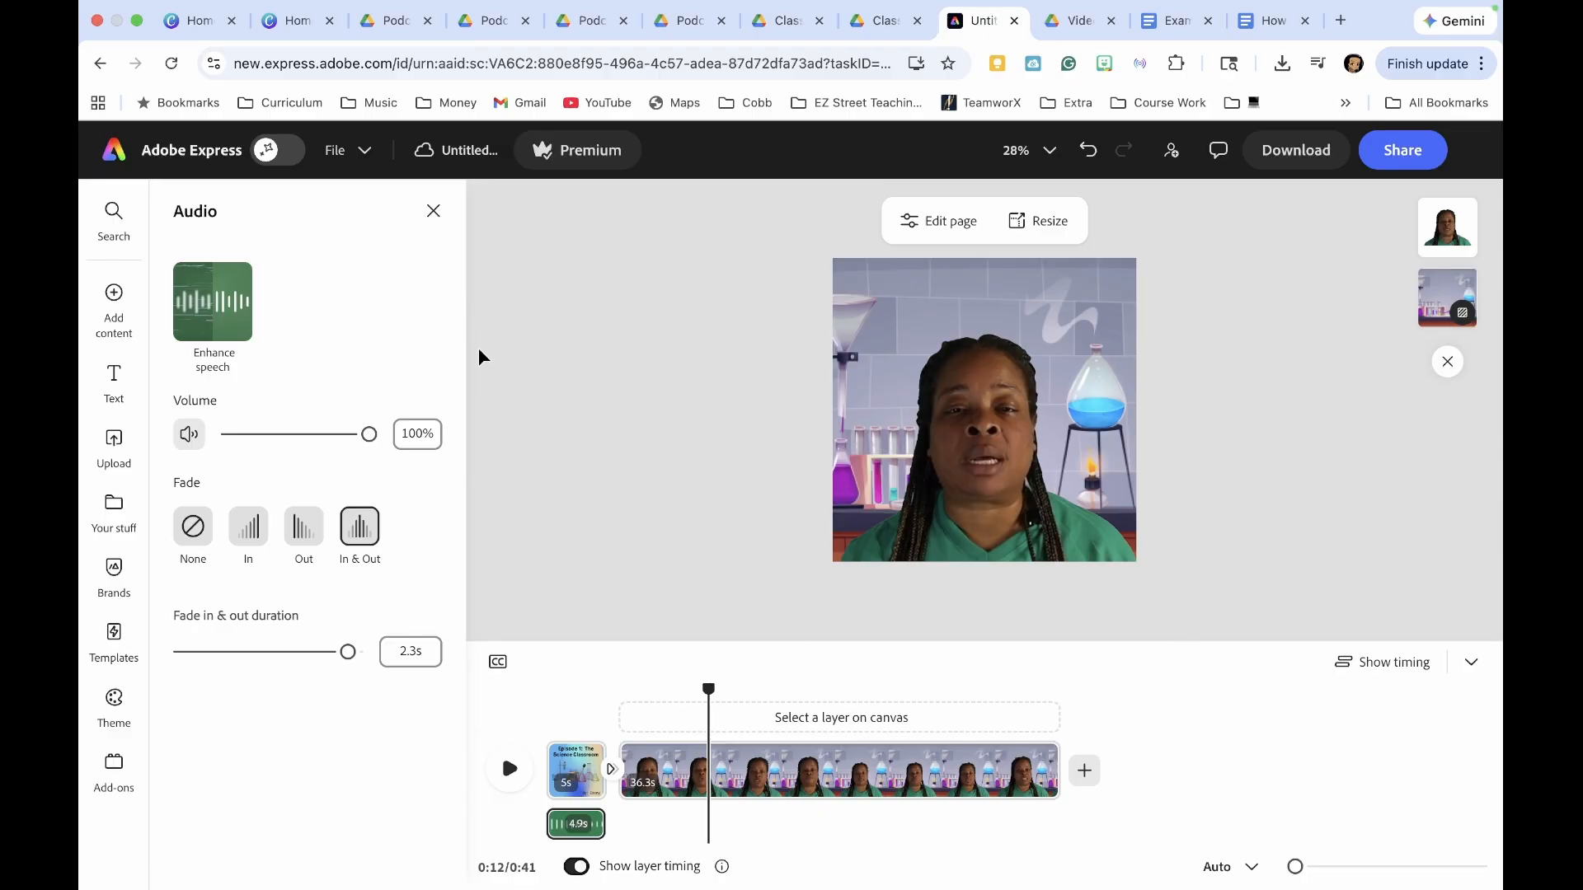
click(434, 212)
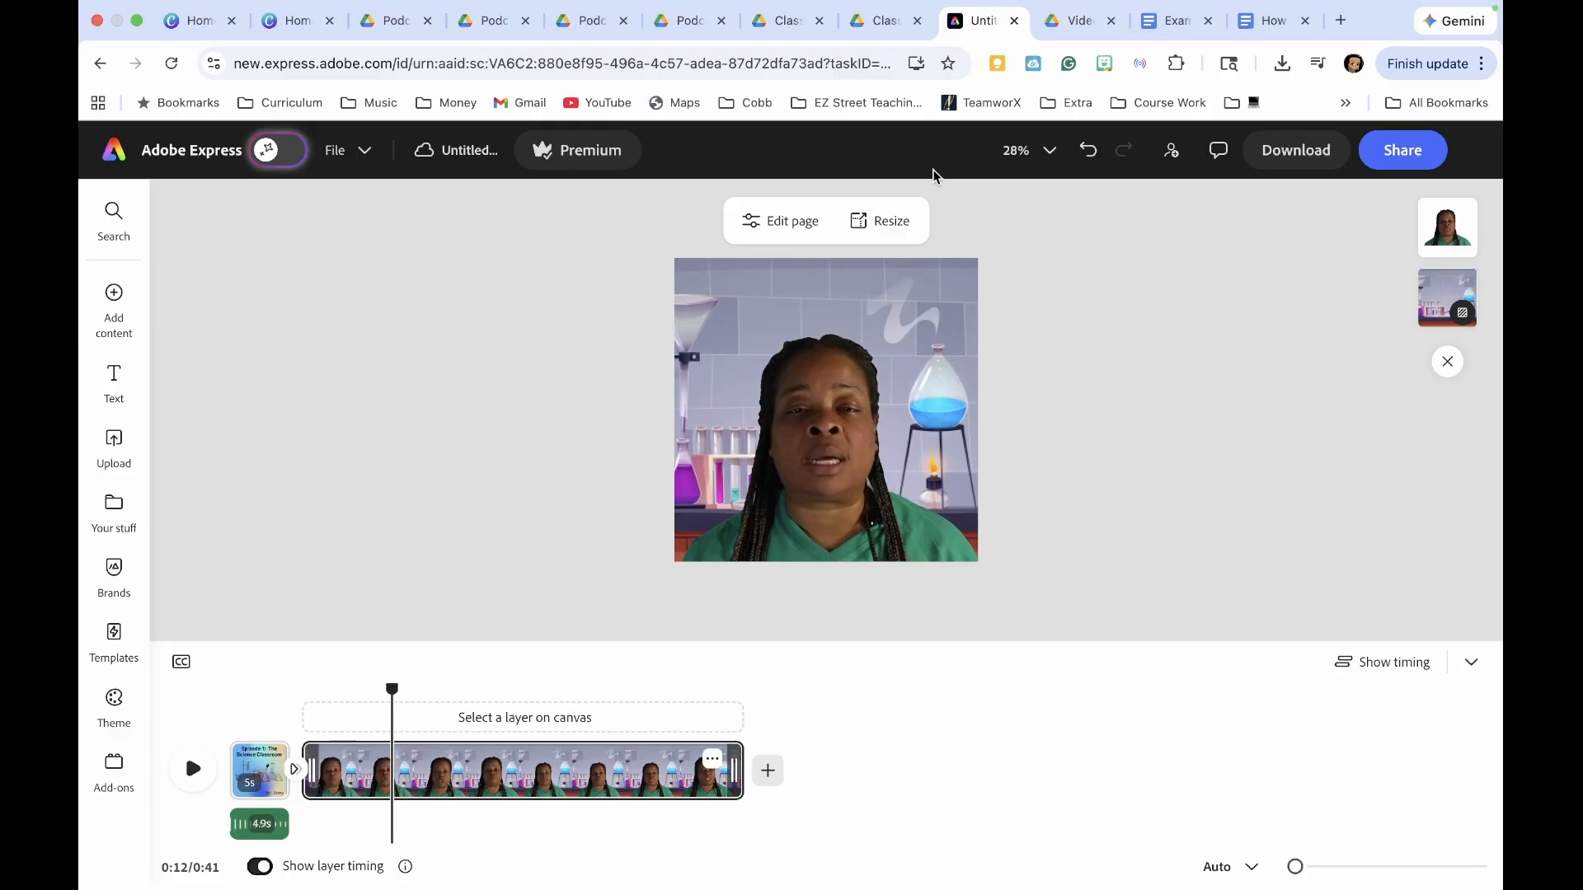
Step: Play the podcast clip on the canvas briefly and scrub back to an earlier moment
click(956, 313)
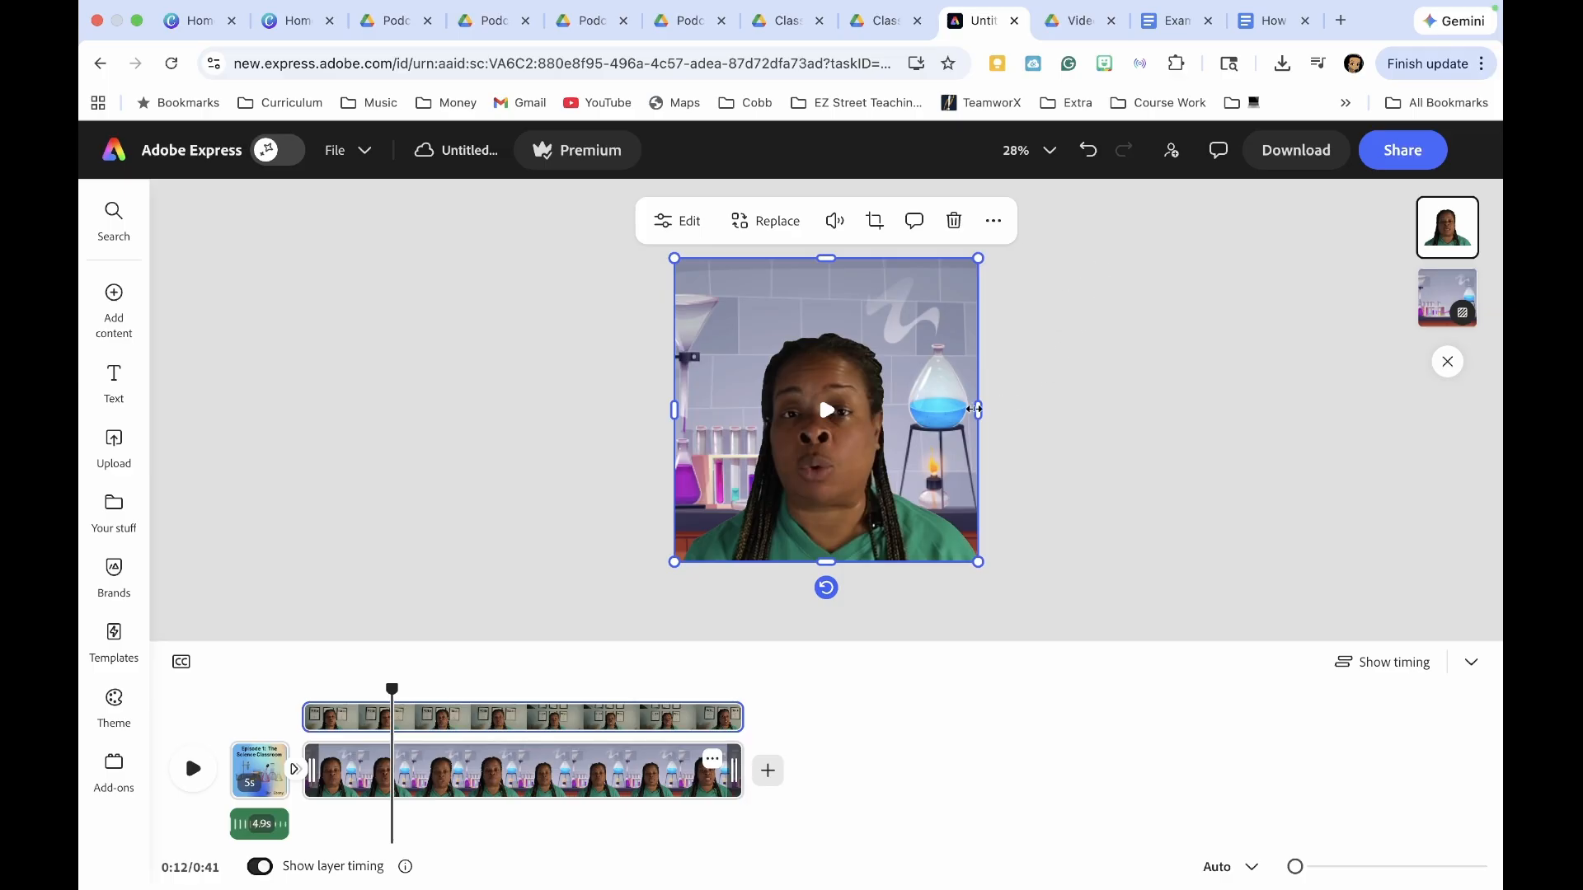
click(827, 413)
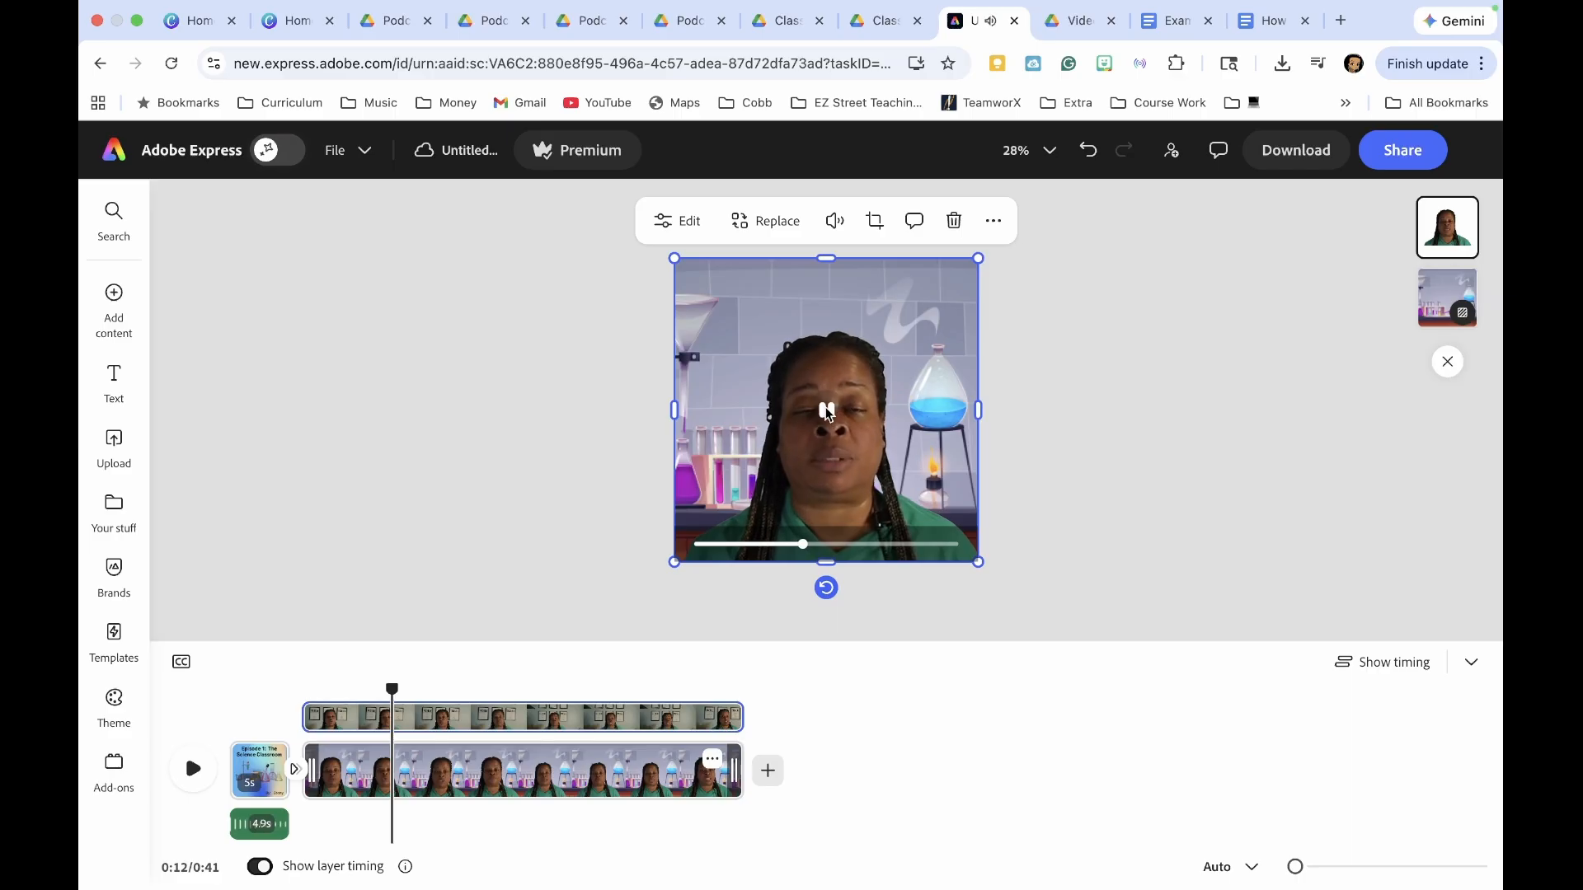
click(826, 411)
drag(810, 544, 768, 546)
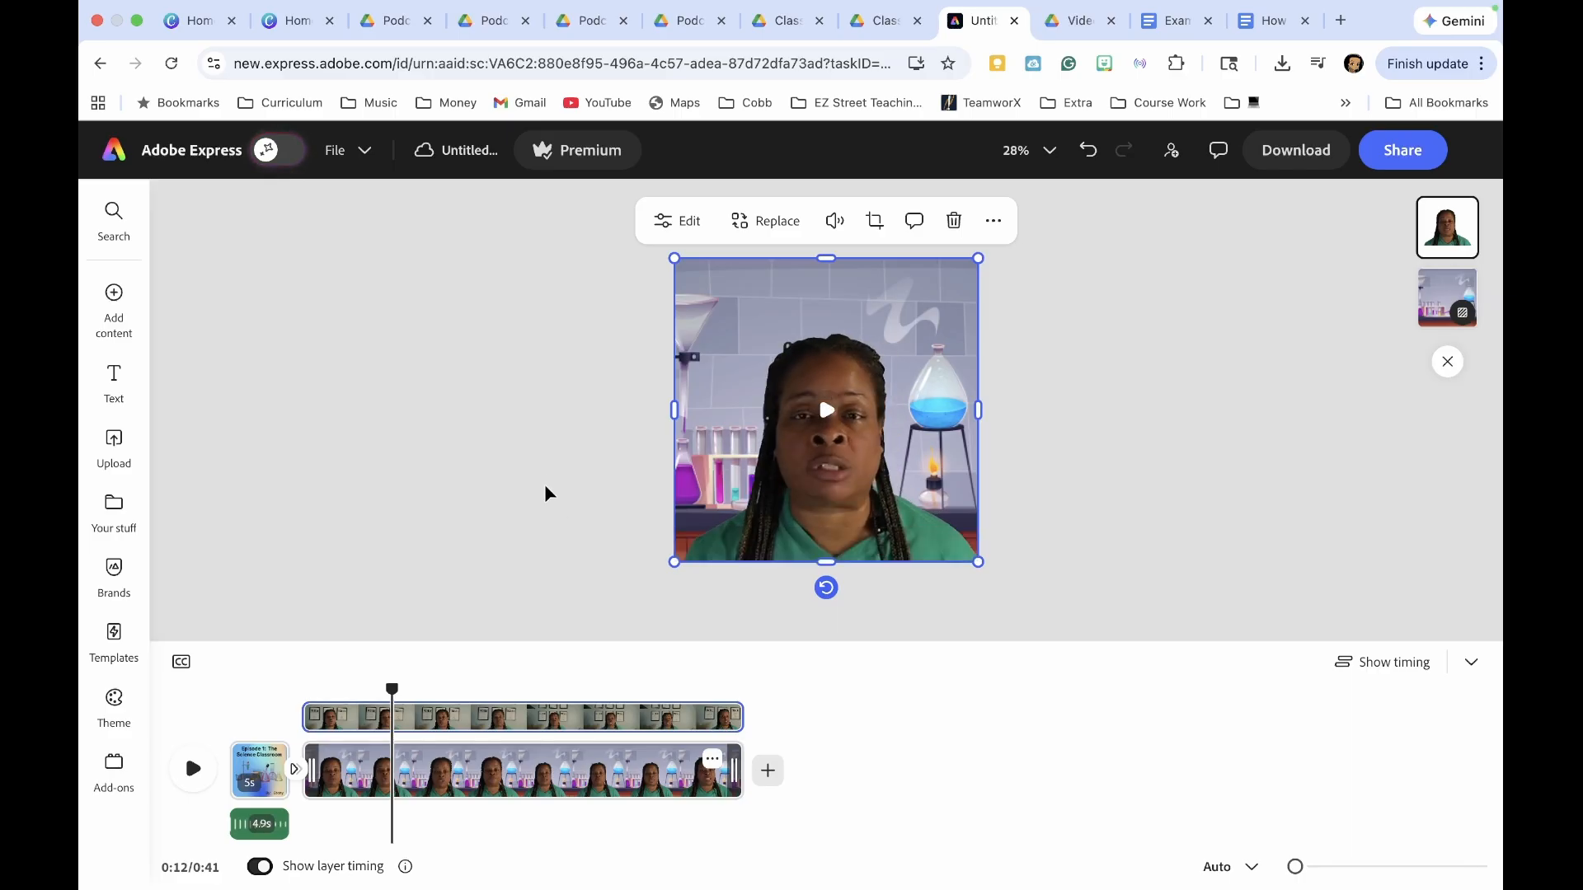
Step: Add the text "At A Deeper LEVEL" across the lower part of the podcast scene
click(114, 381)
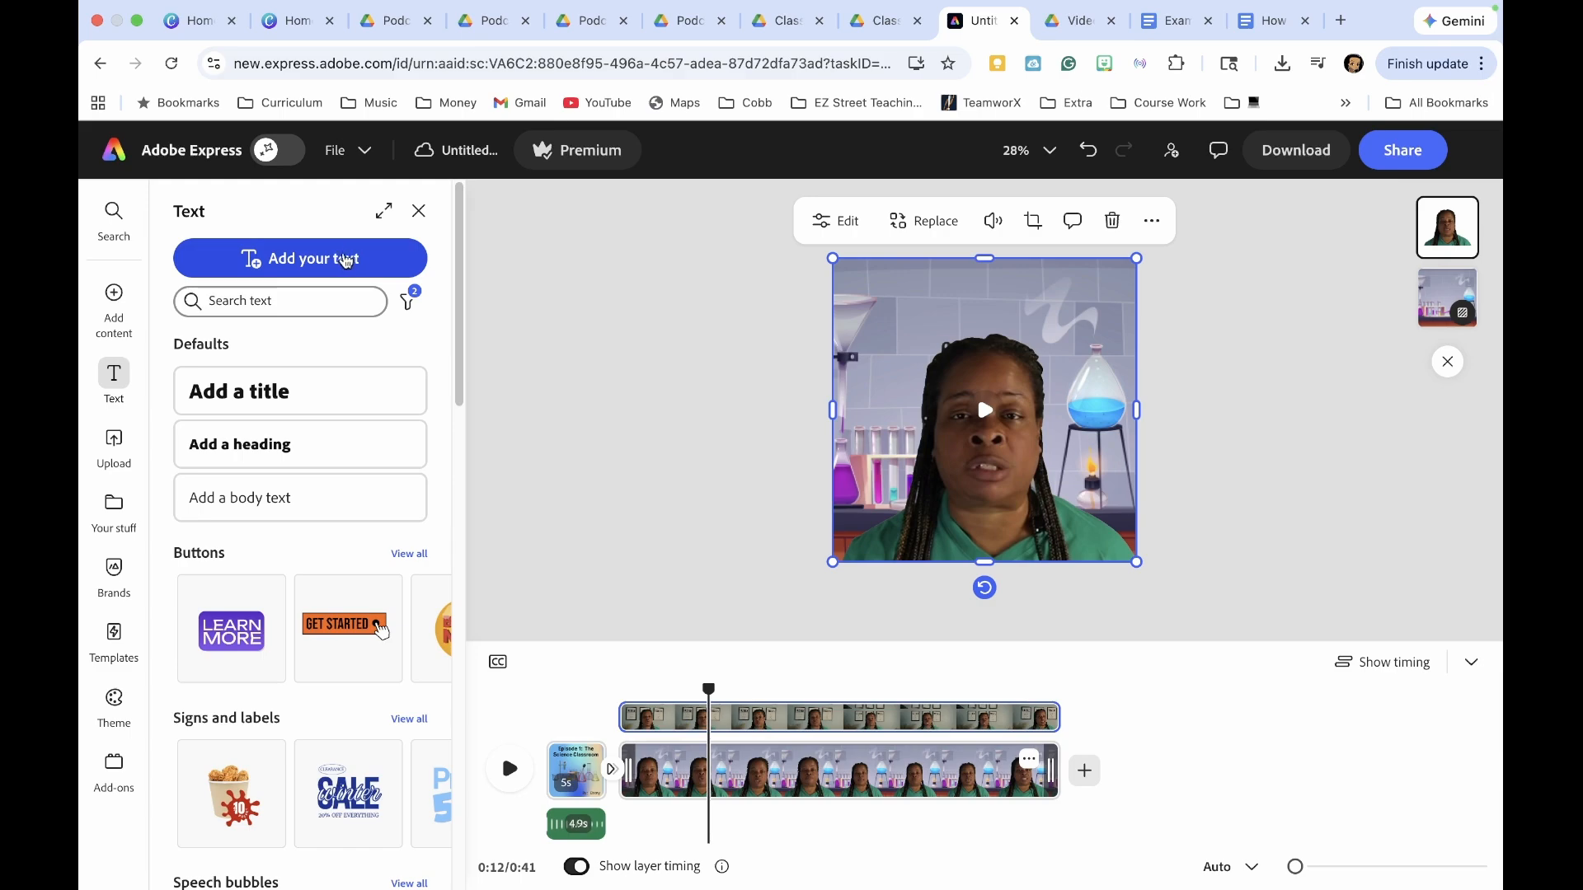
click(344, 261)
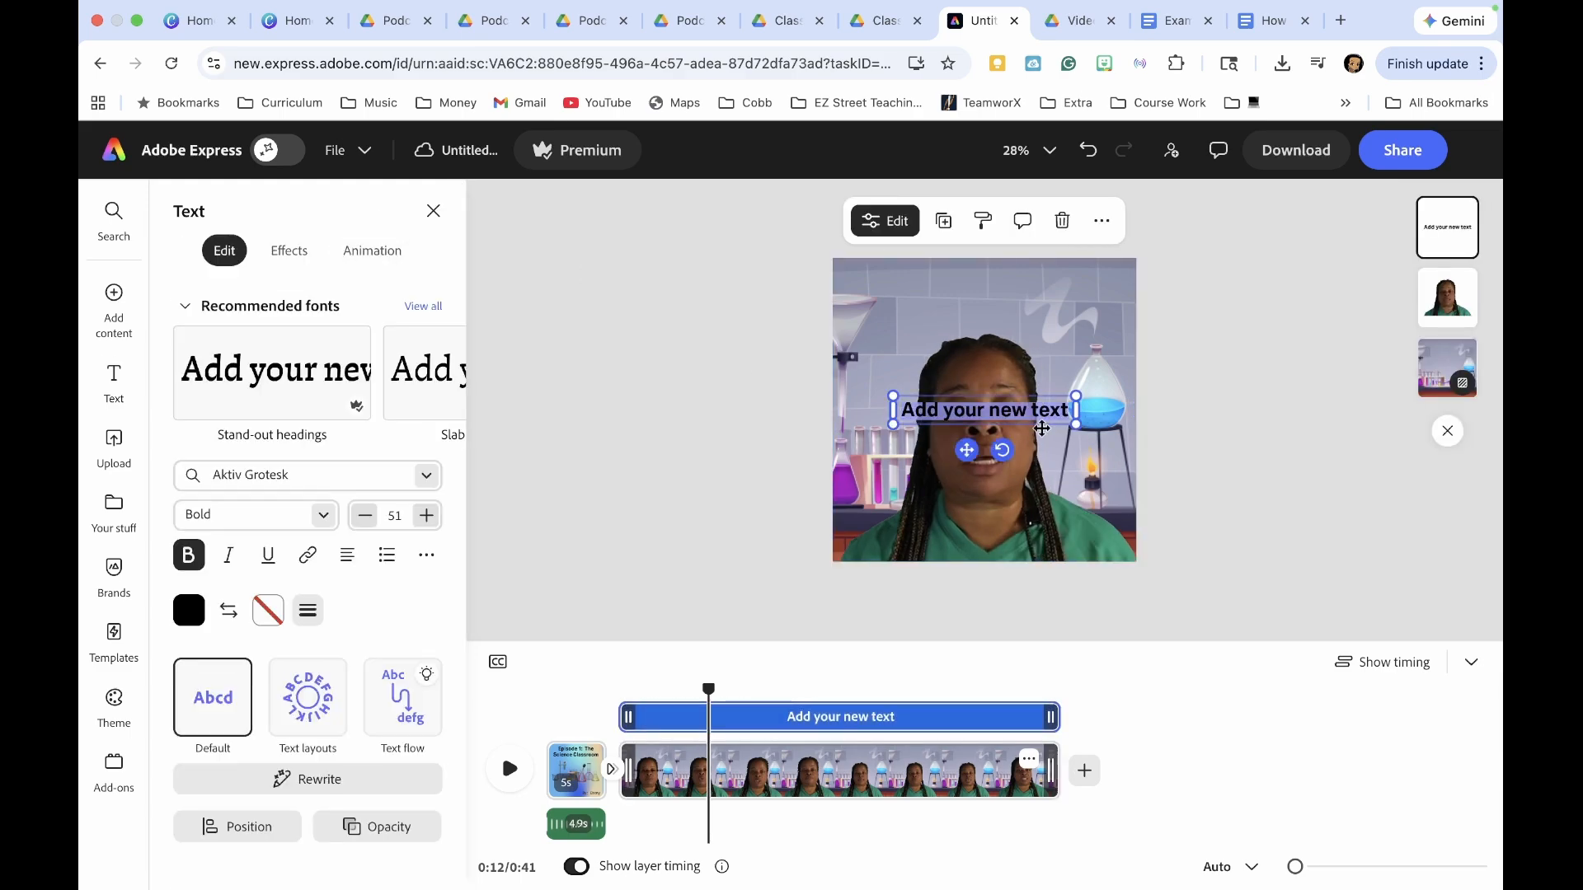
drag(965, 450, 925, 559)
drag(1038, 518, 1125, 518)
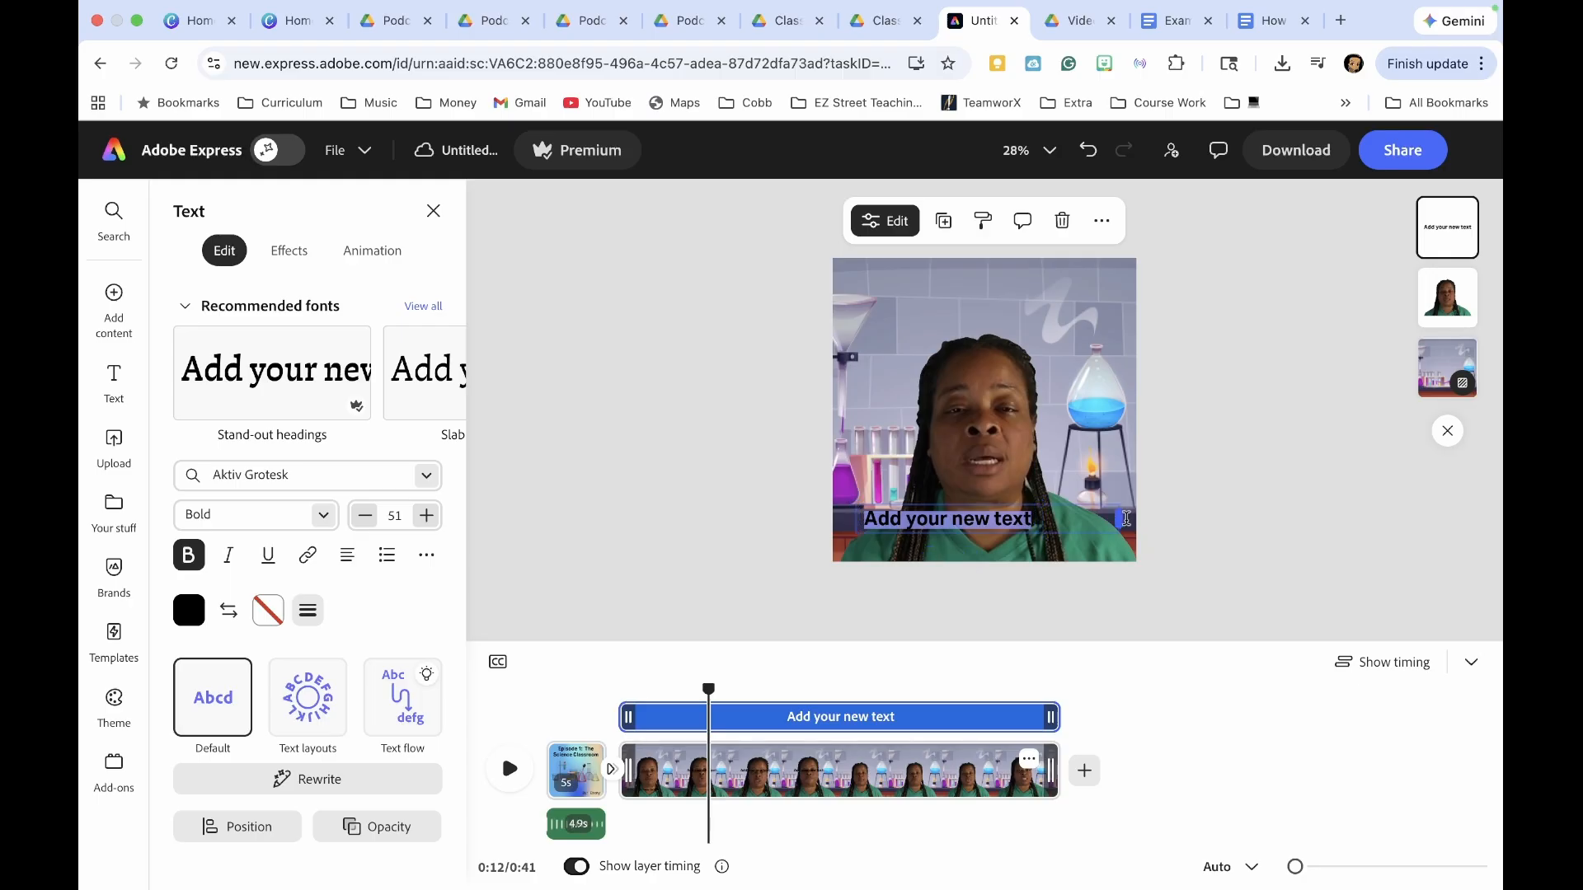
text(At A Deeper LEVEL)
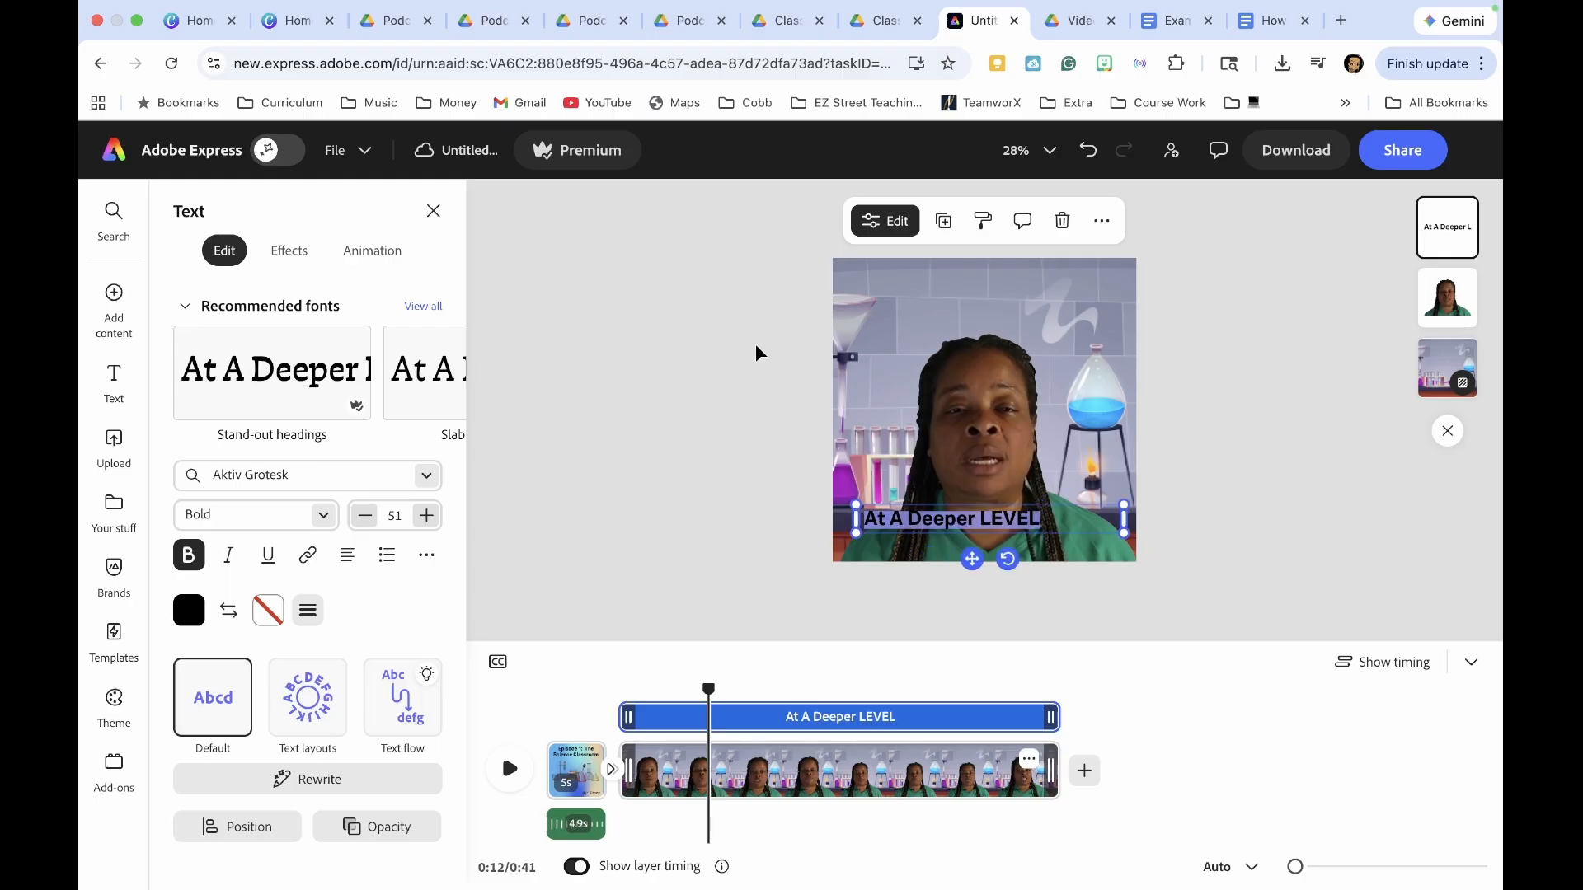
Step: Colour the "At A Deeper LEVEL" text white and enlarge it to size 63
click(188, 610)
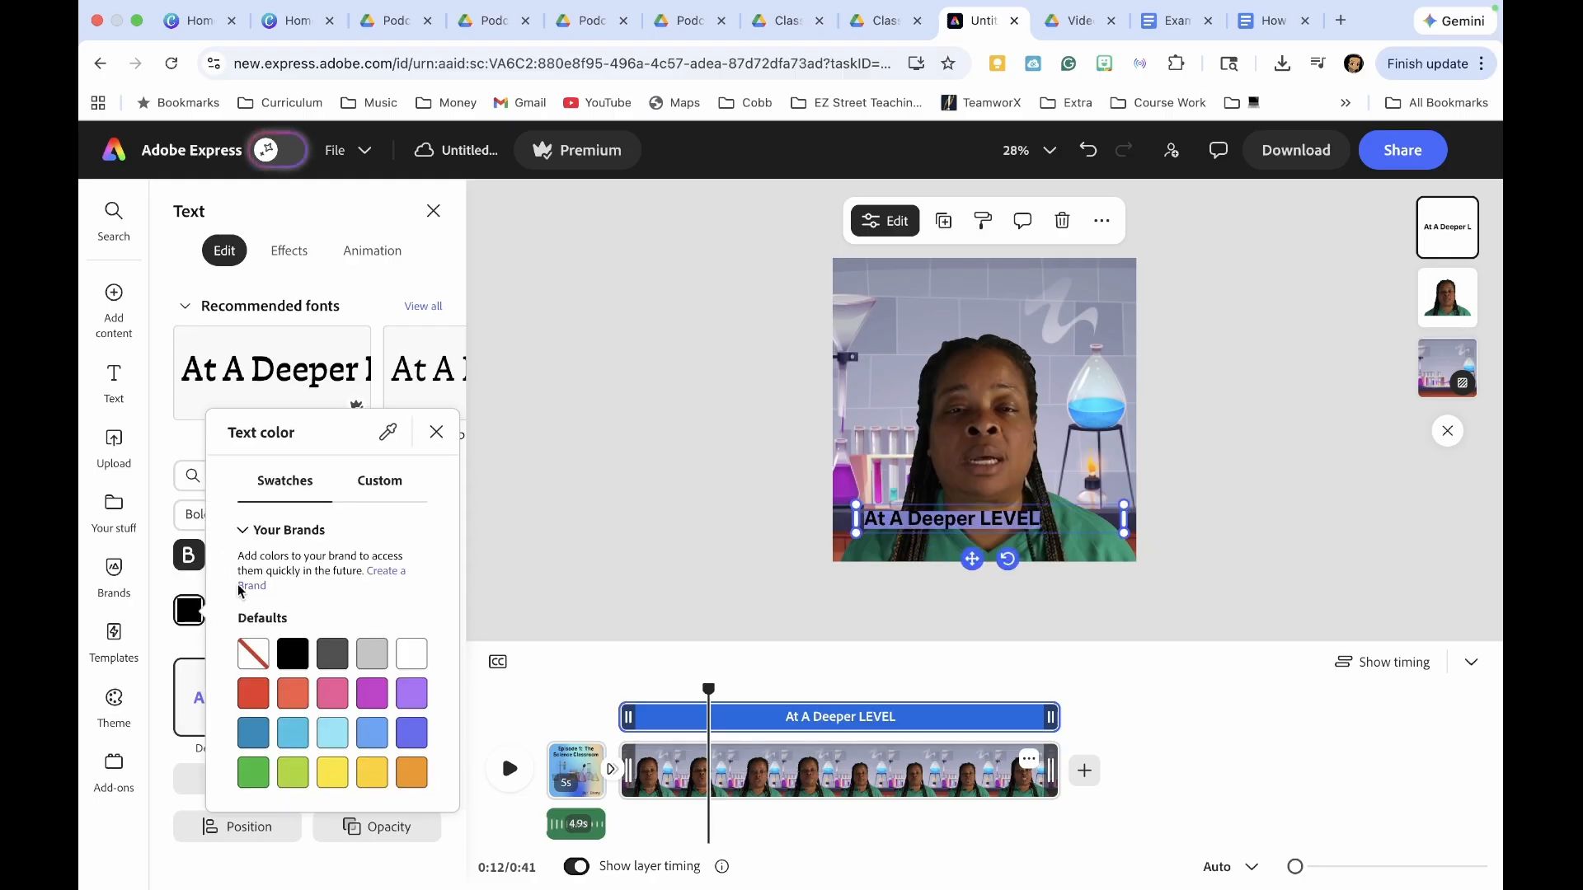
click(411, 654)
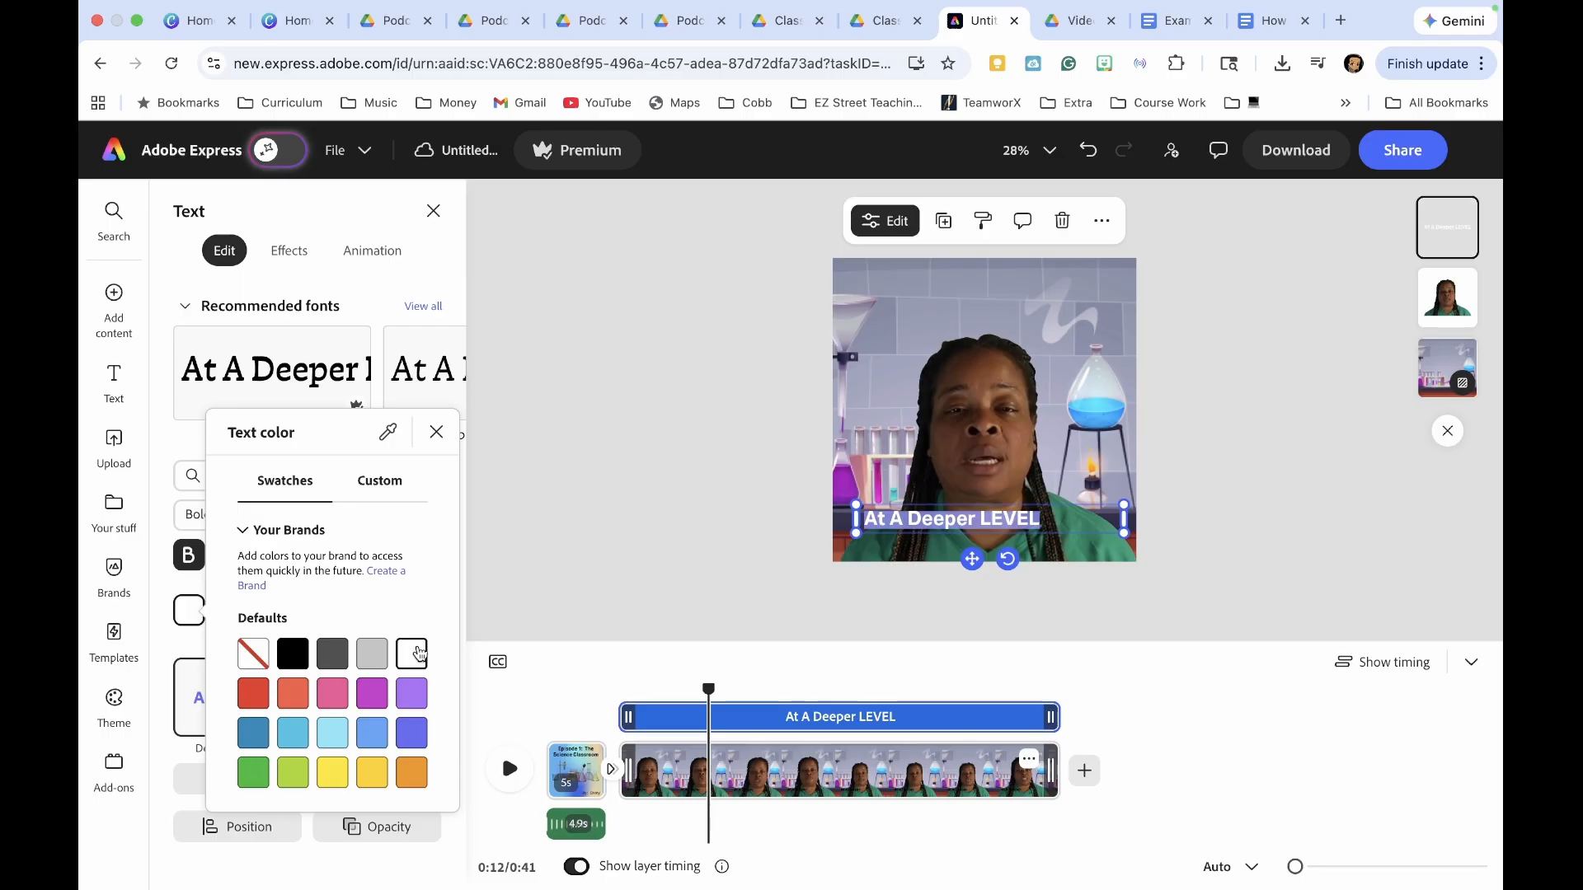
drag(1124, 533, 1209, 551)
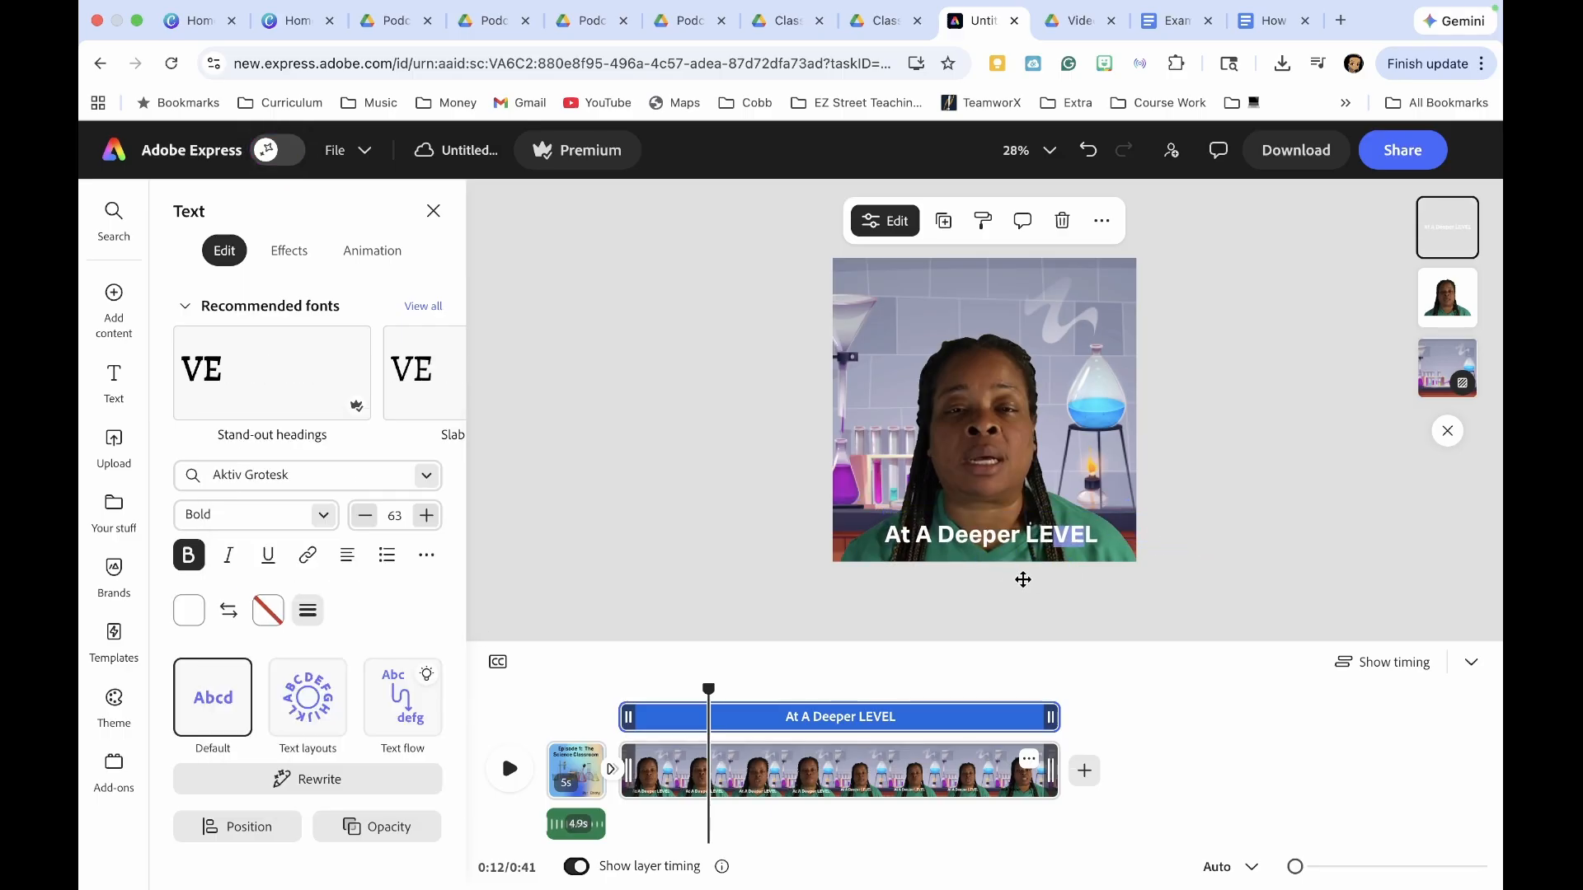
Step: Apply the Classic shadow and the inward-shrinking Scale animation to the "At A Deeper LEVEL" text
click(288, 250)
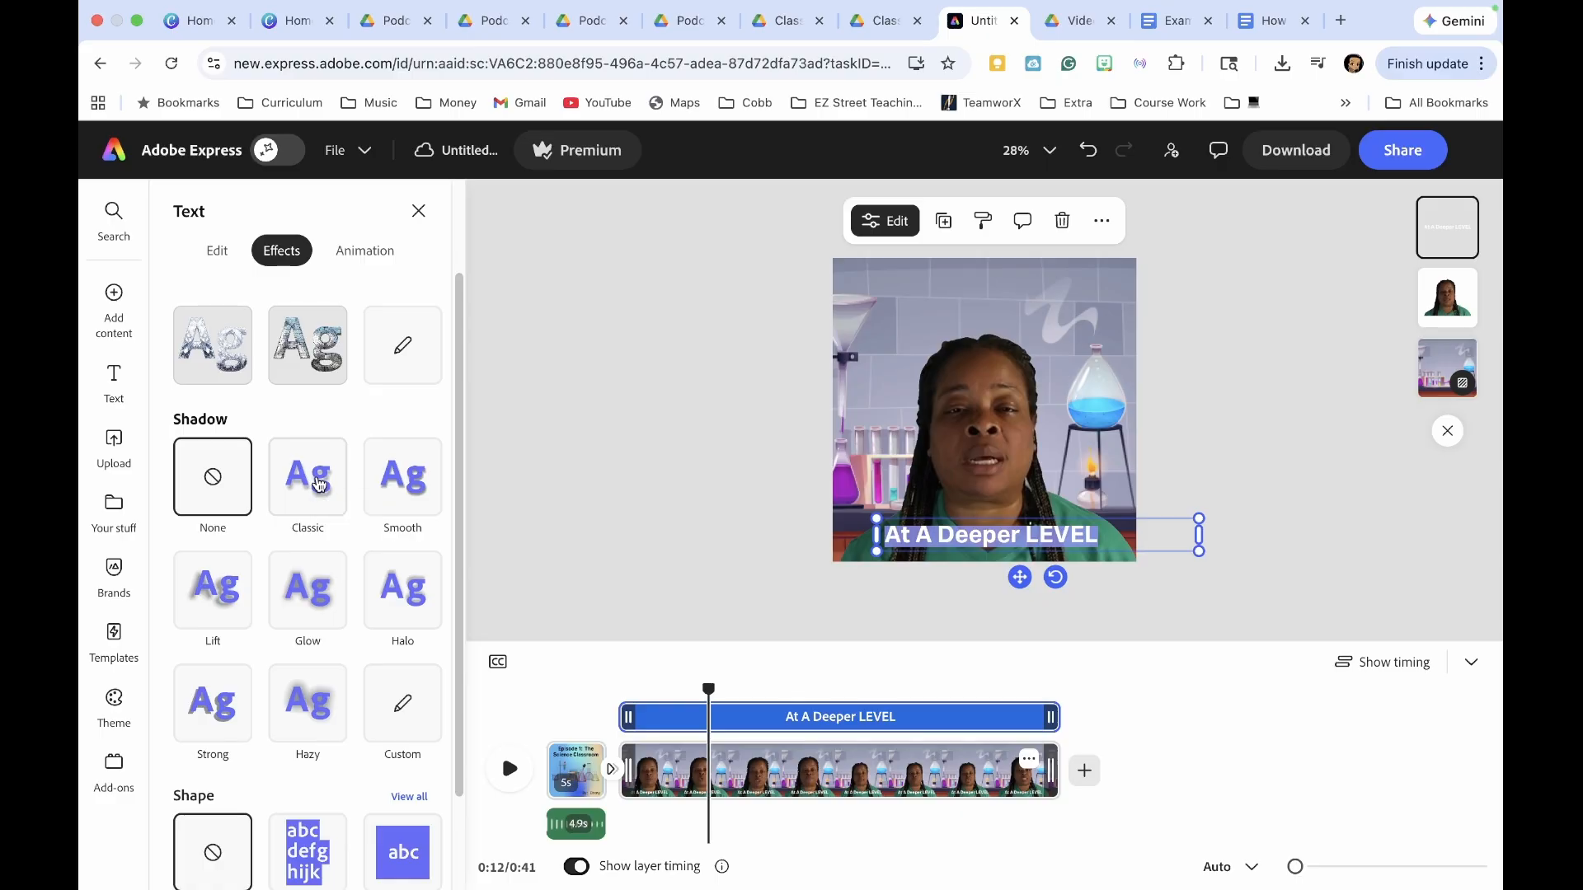
click(320, 484)
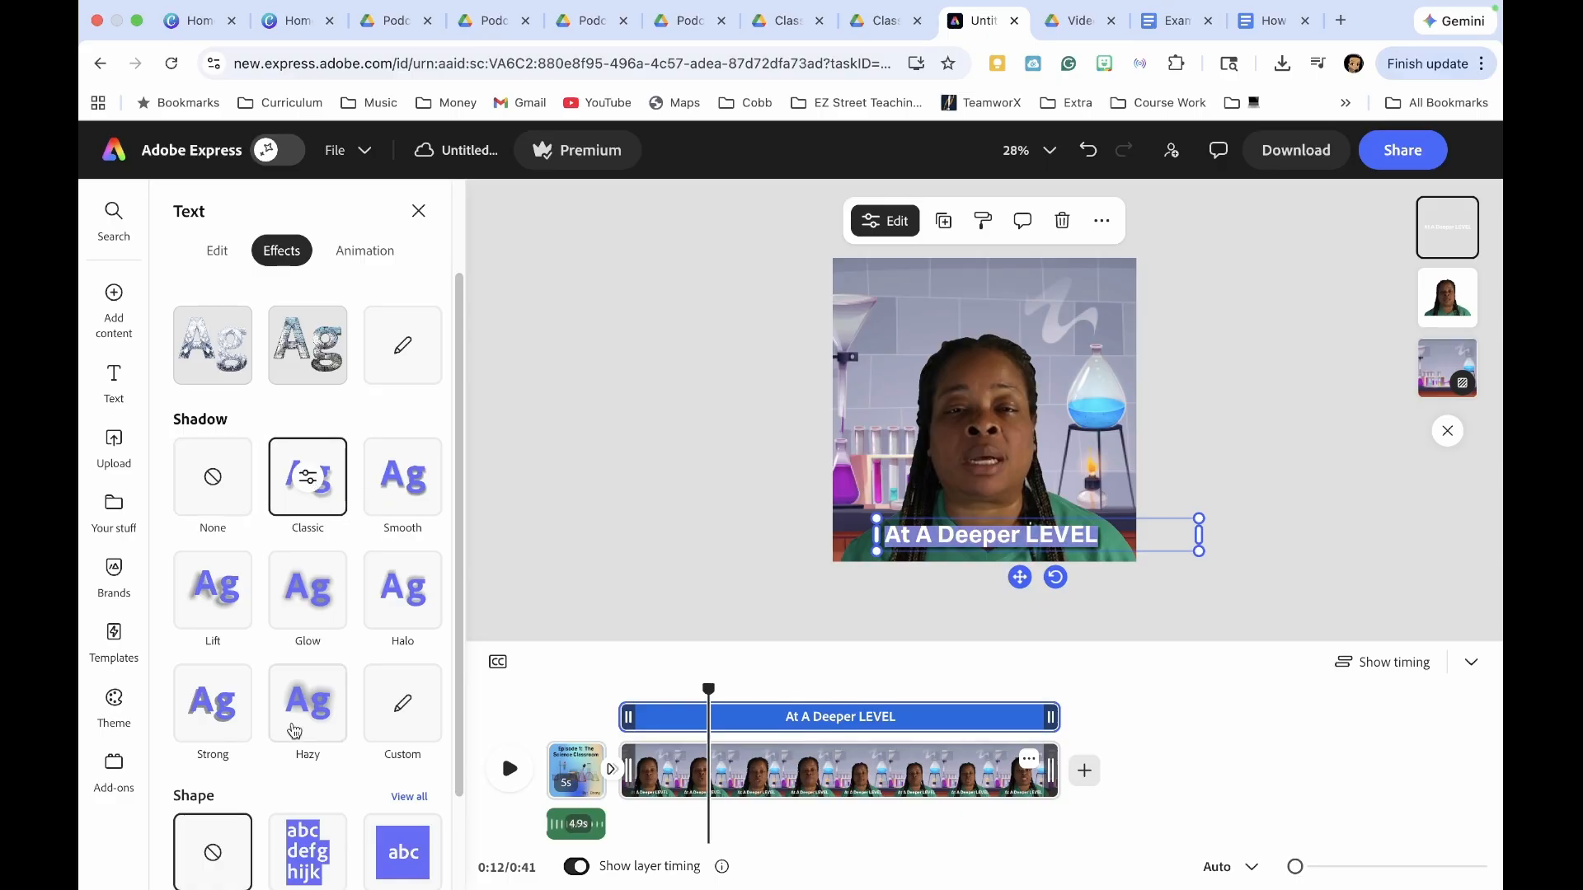
click(382, 259)
scroll(307, 577, down, 3)
click(402, 779)
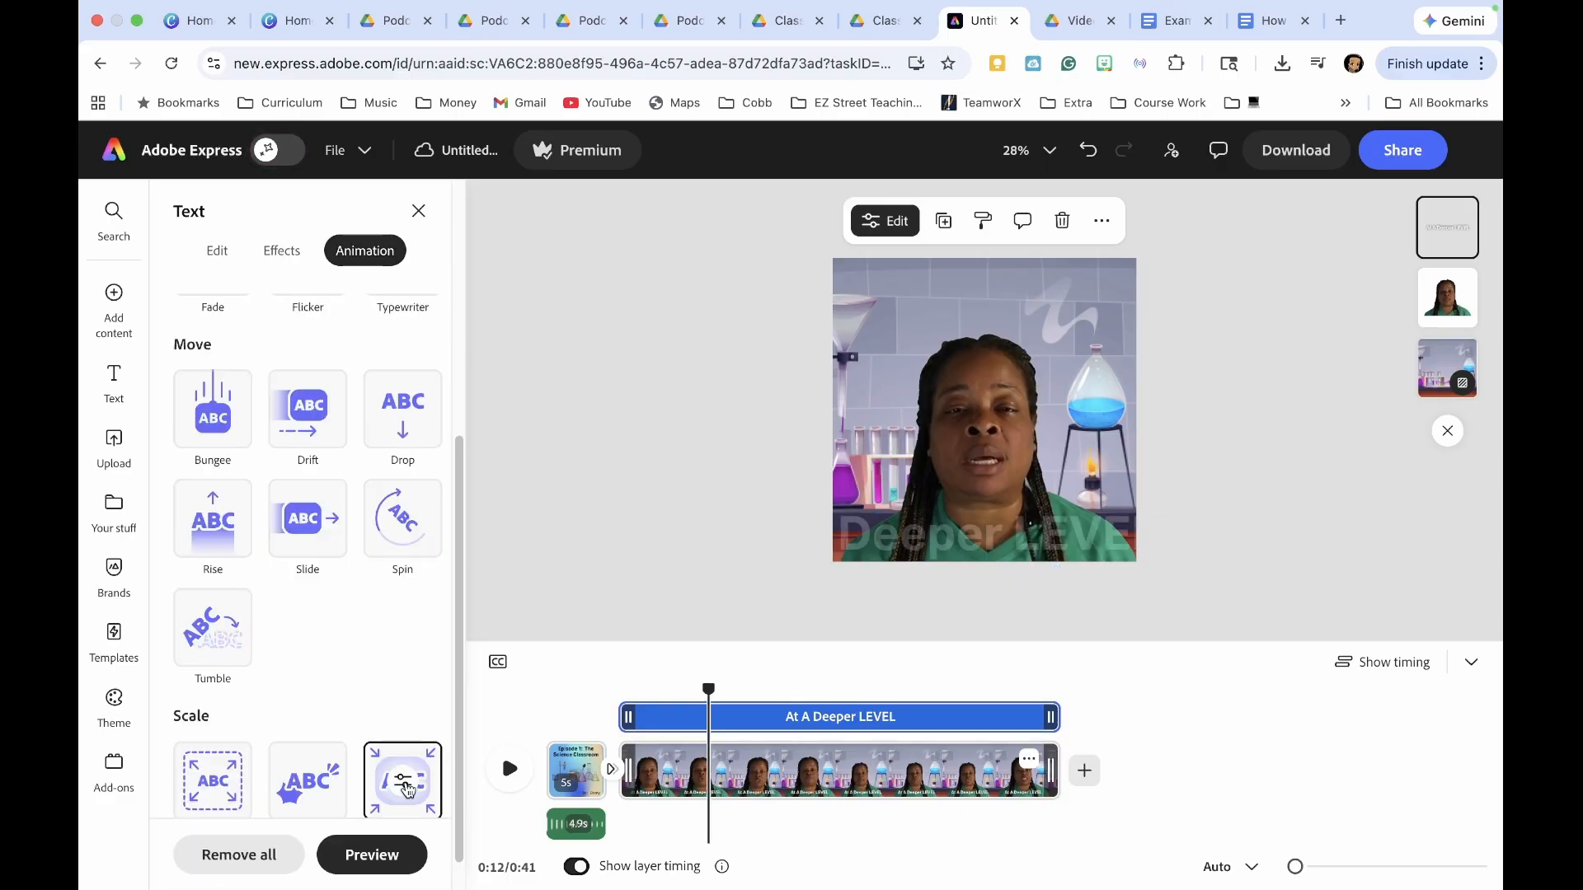
Step: Trim both ends of the "At A Deeper LEVEL" layer so it starts at about 0:18, and play that section
drag(628, 716, 784, 717)
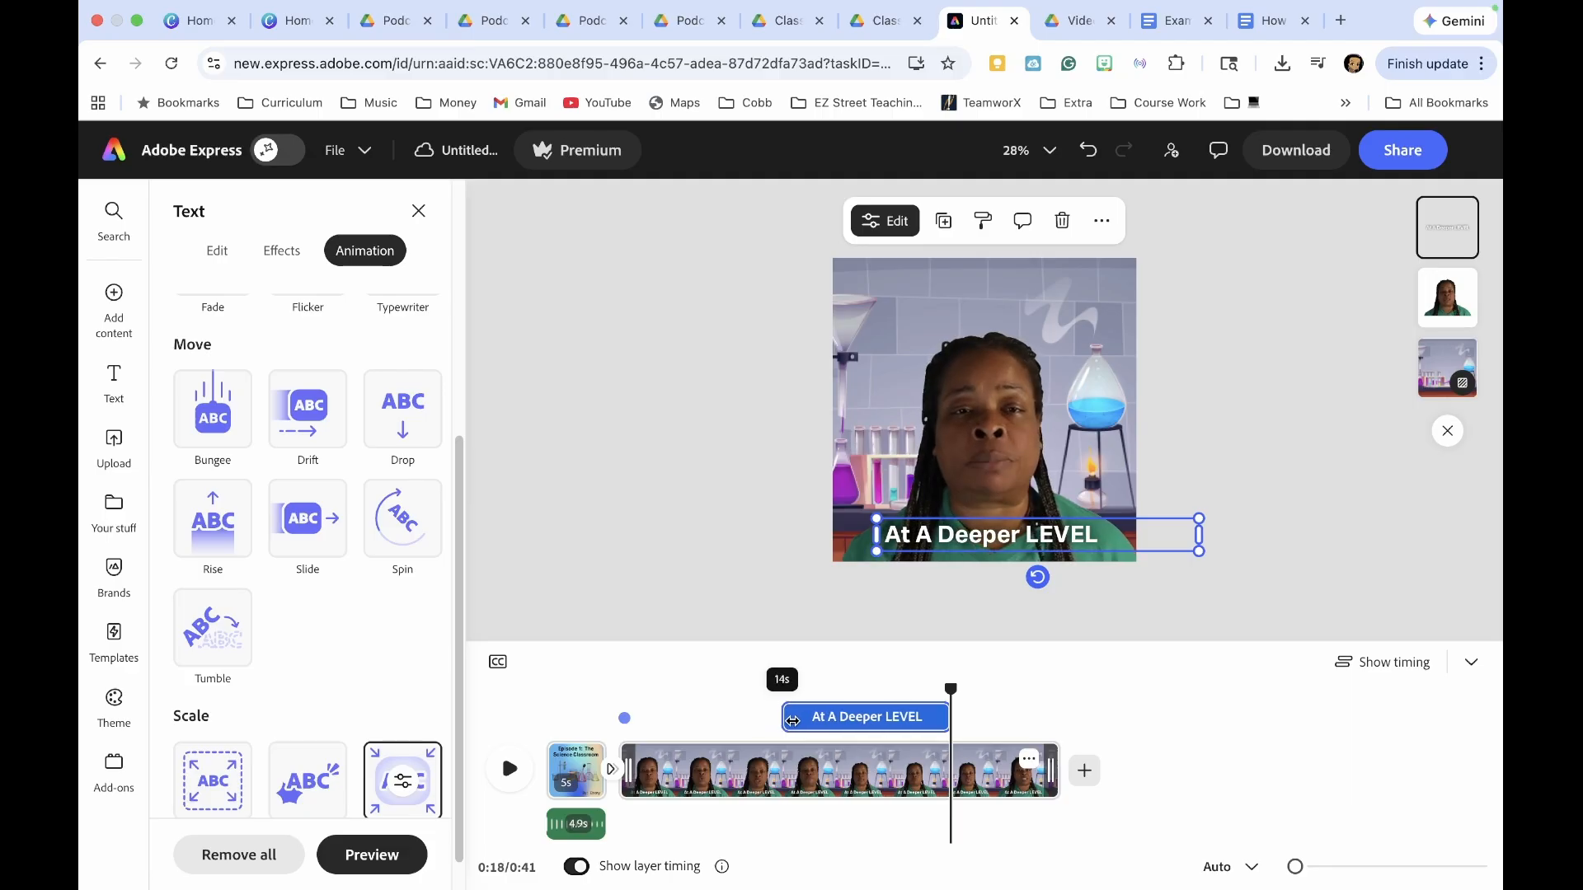
drag(943, 712, 782, 685)
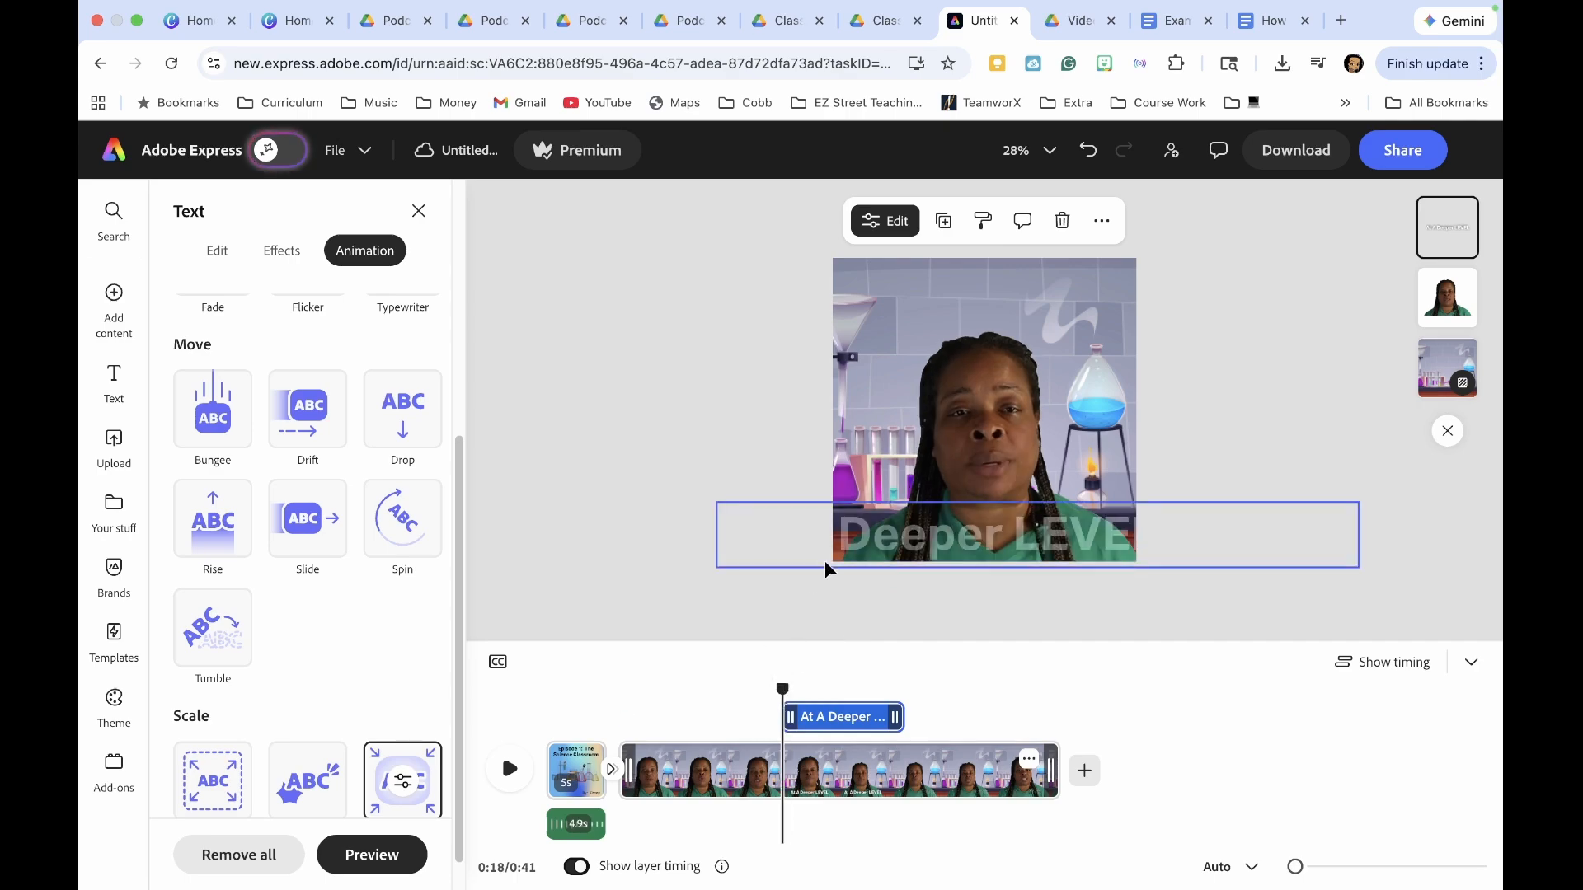
click(509, 768)
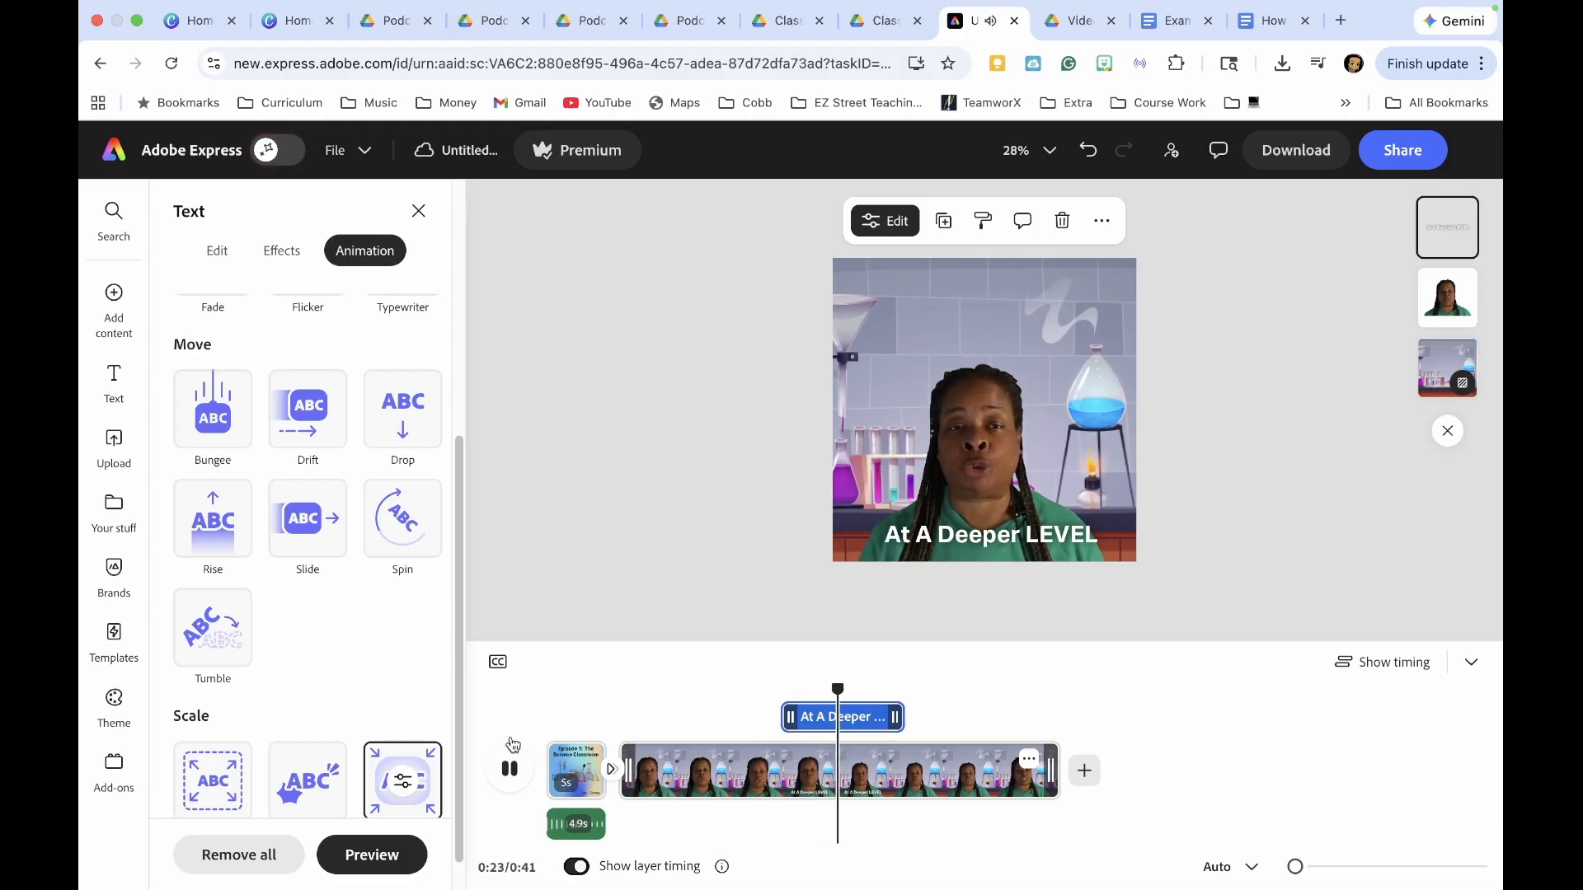
click(509, 769)
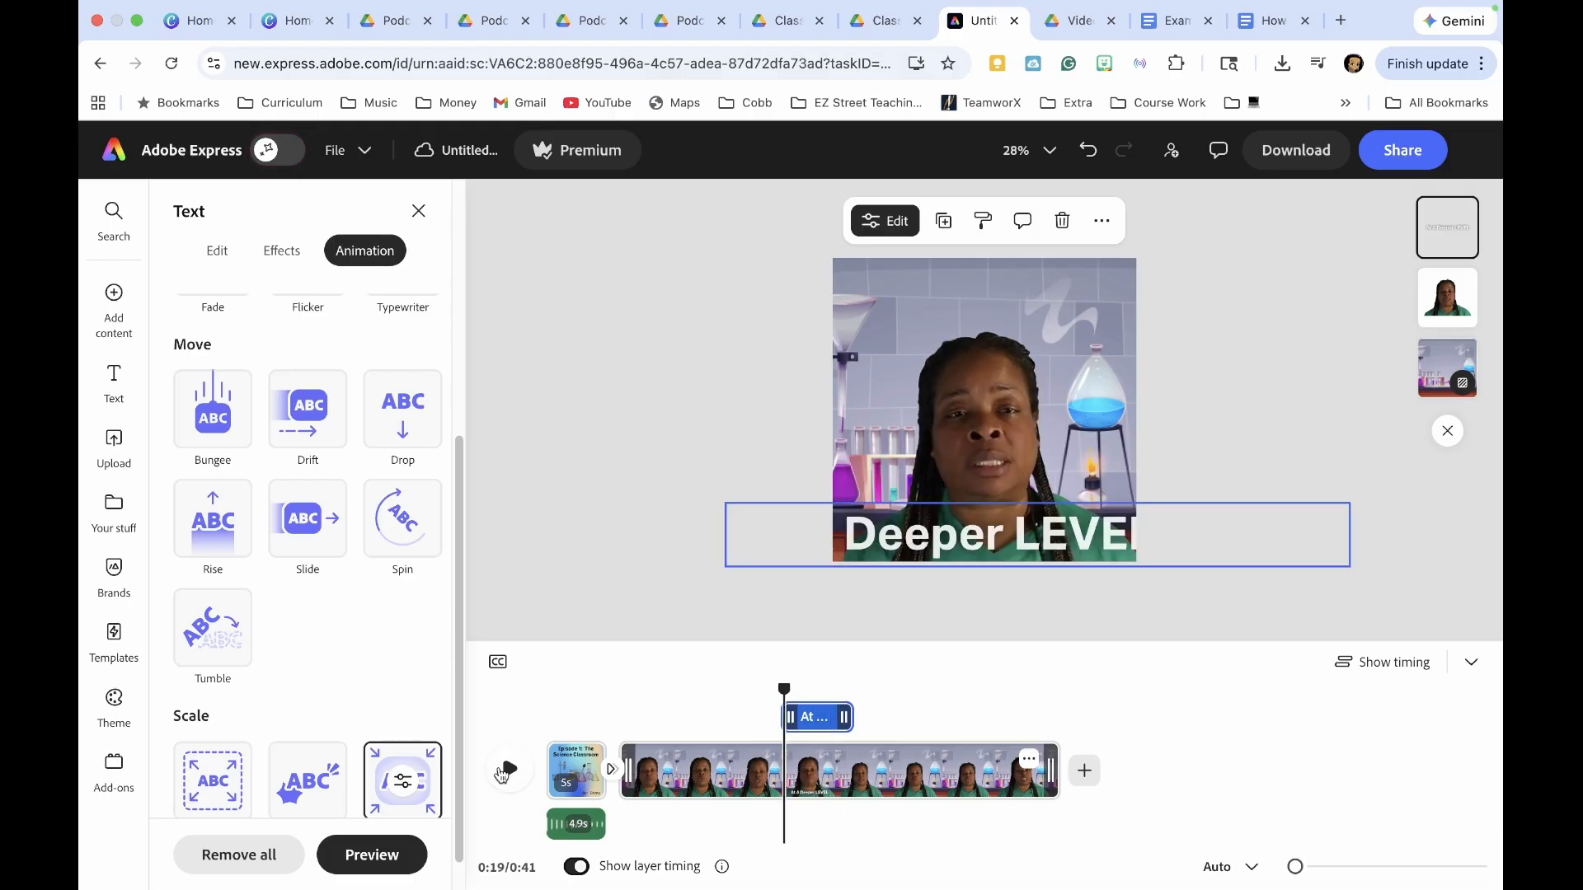
Step: Shorten the "At A Deeper LEVEL" layer to about 3.1 s, starting near 0:20, and play the section to check its timing
click(502, 771)
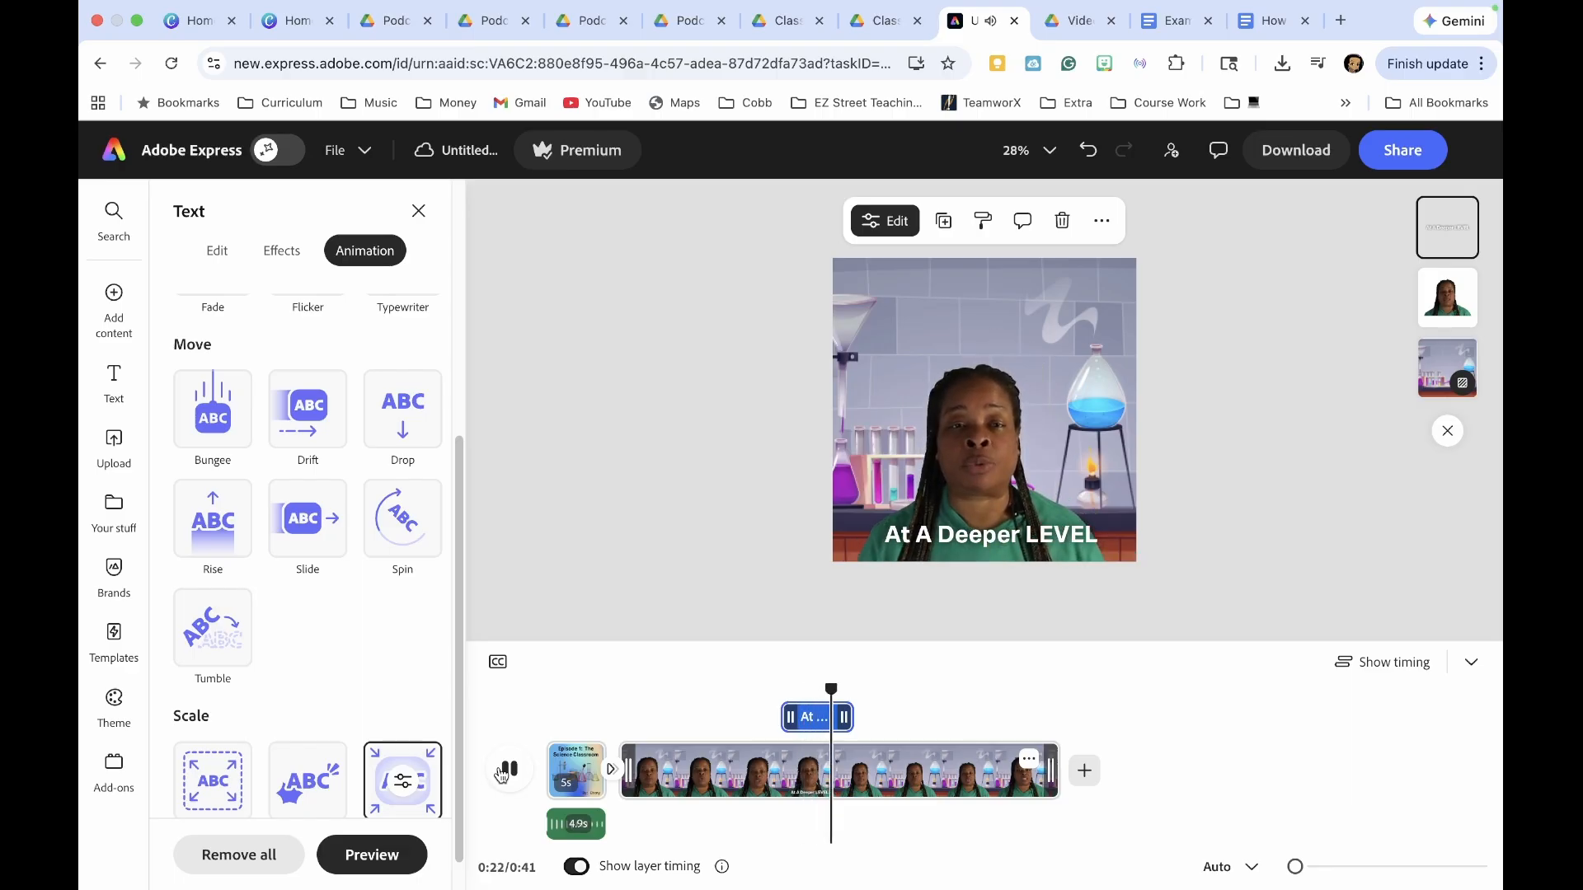
click(500, 774)
drag(849, 718, 798, 718)
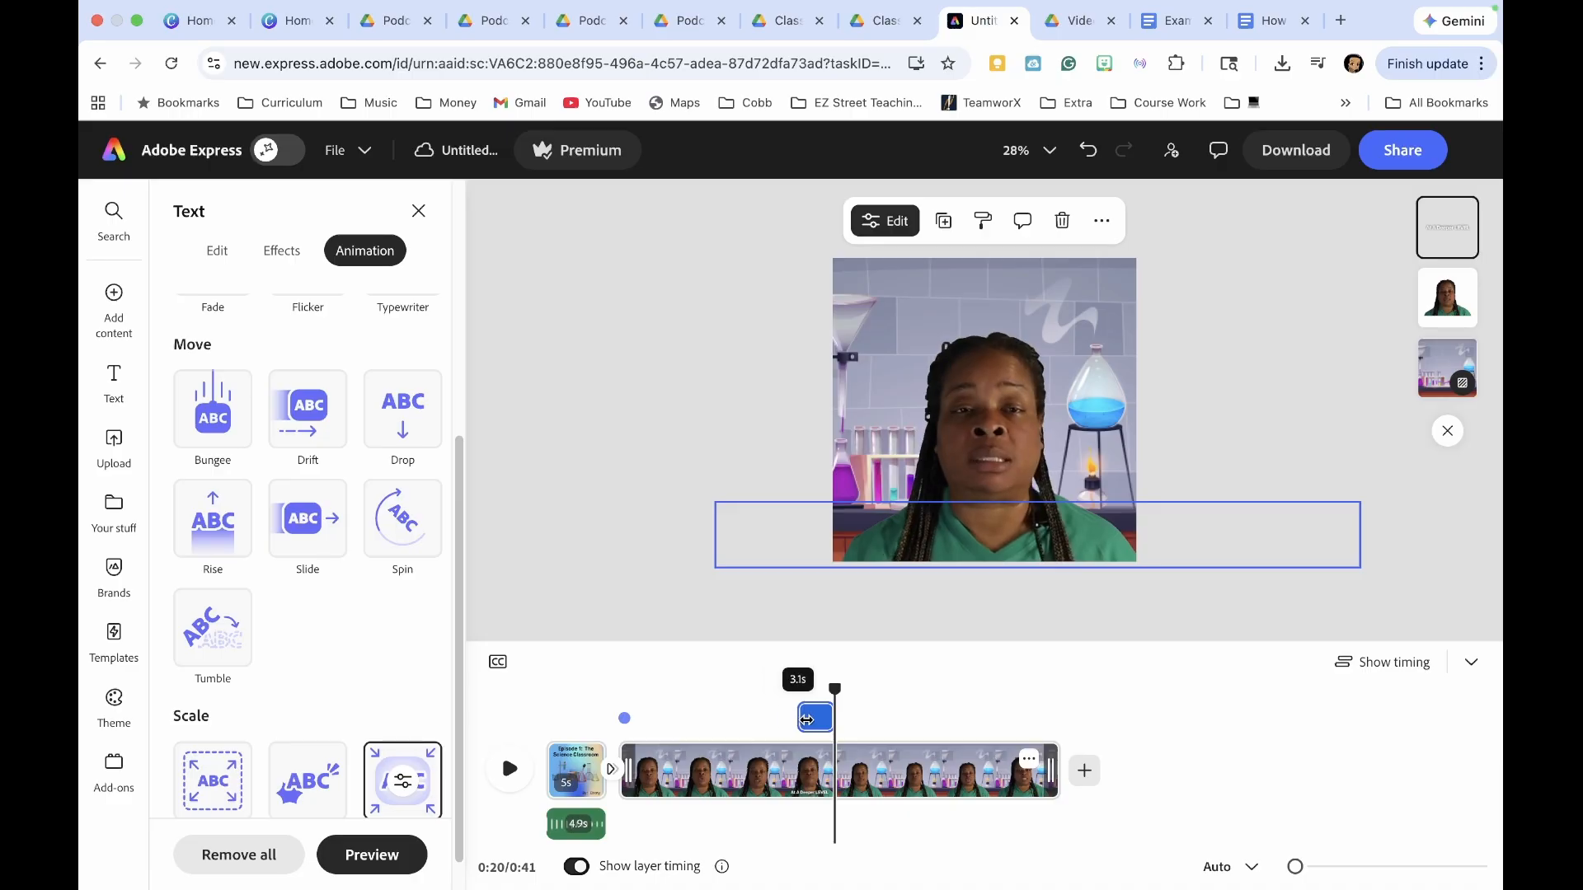
click(500, 768)
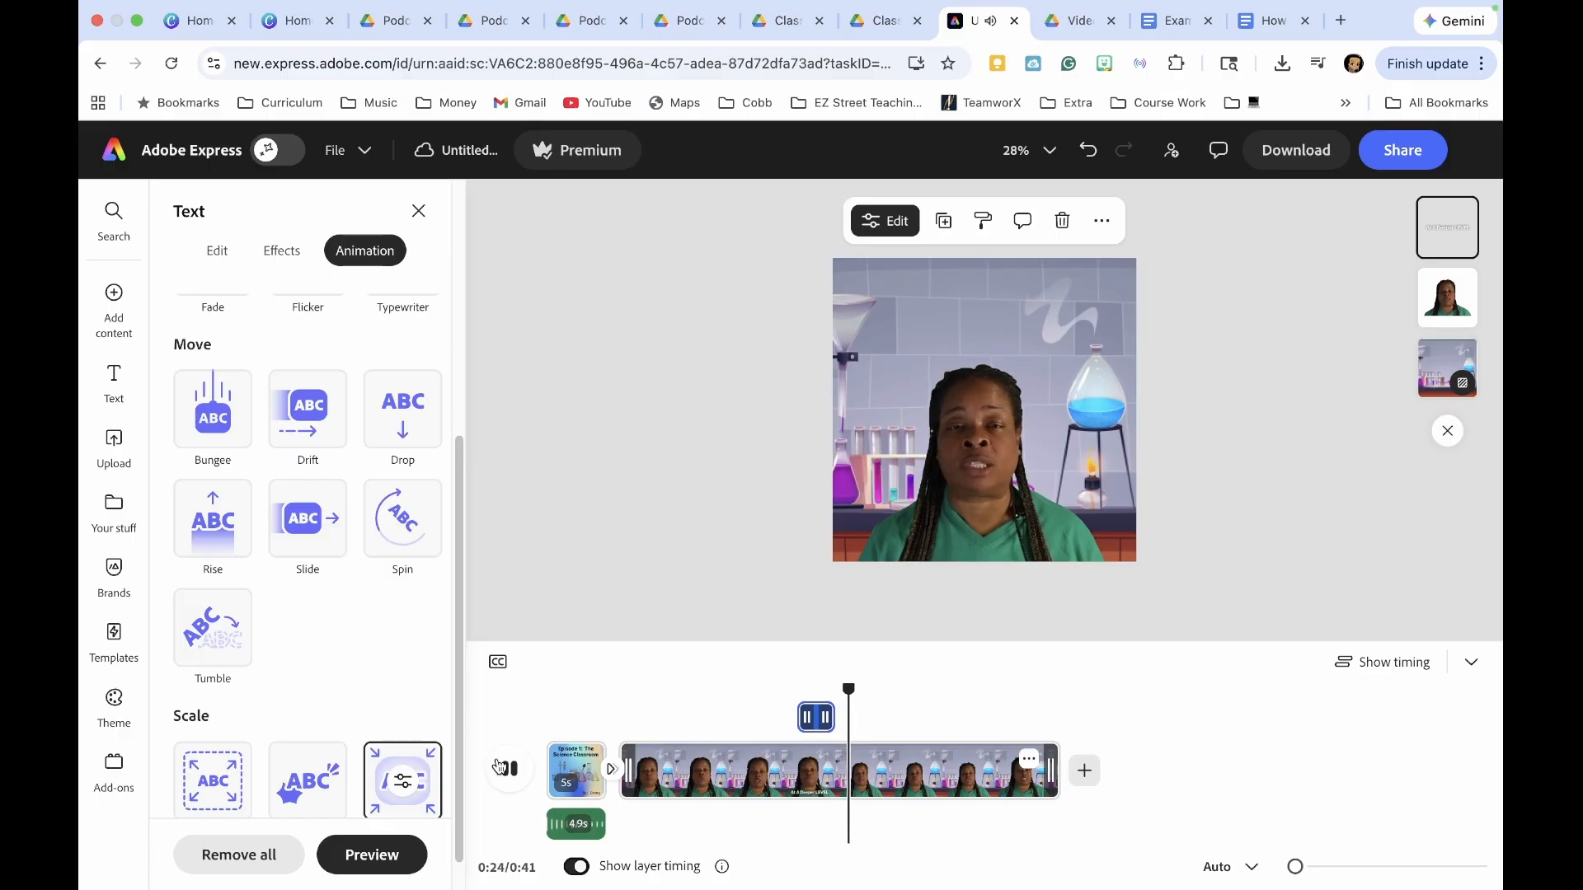
click(505, 768)
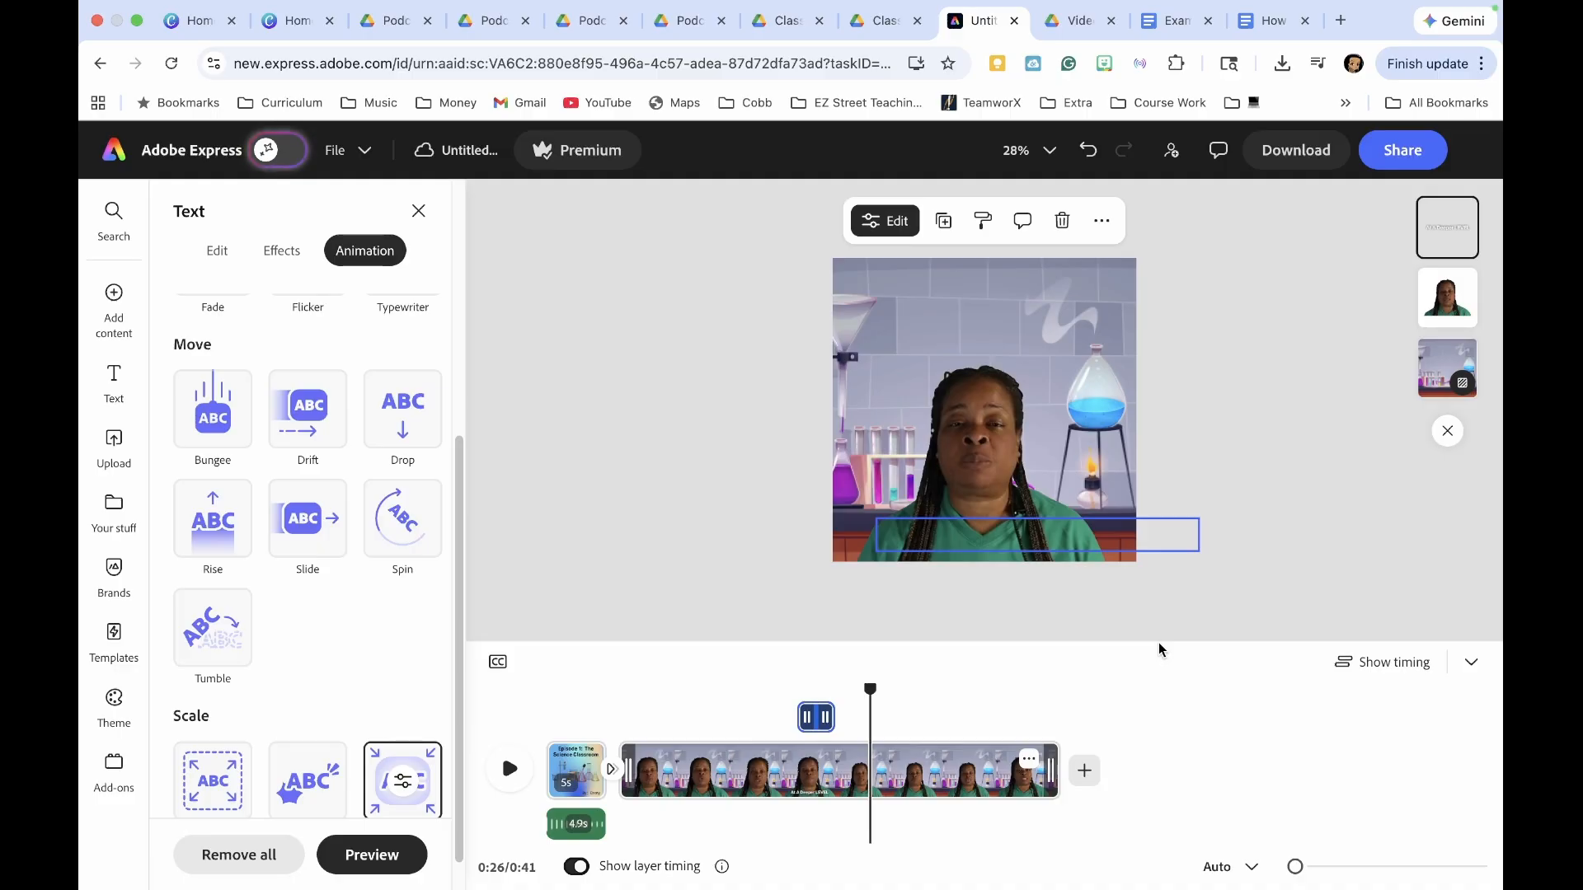
Step: Return to the cover scene at the start of the video and open the download options
click(418, 211)
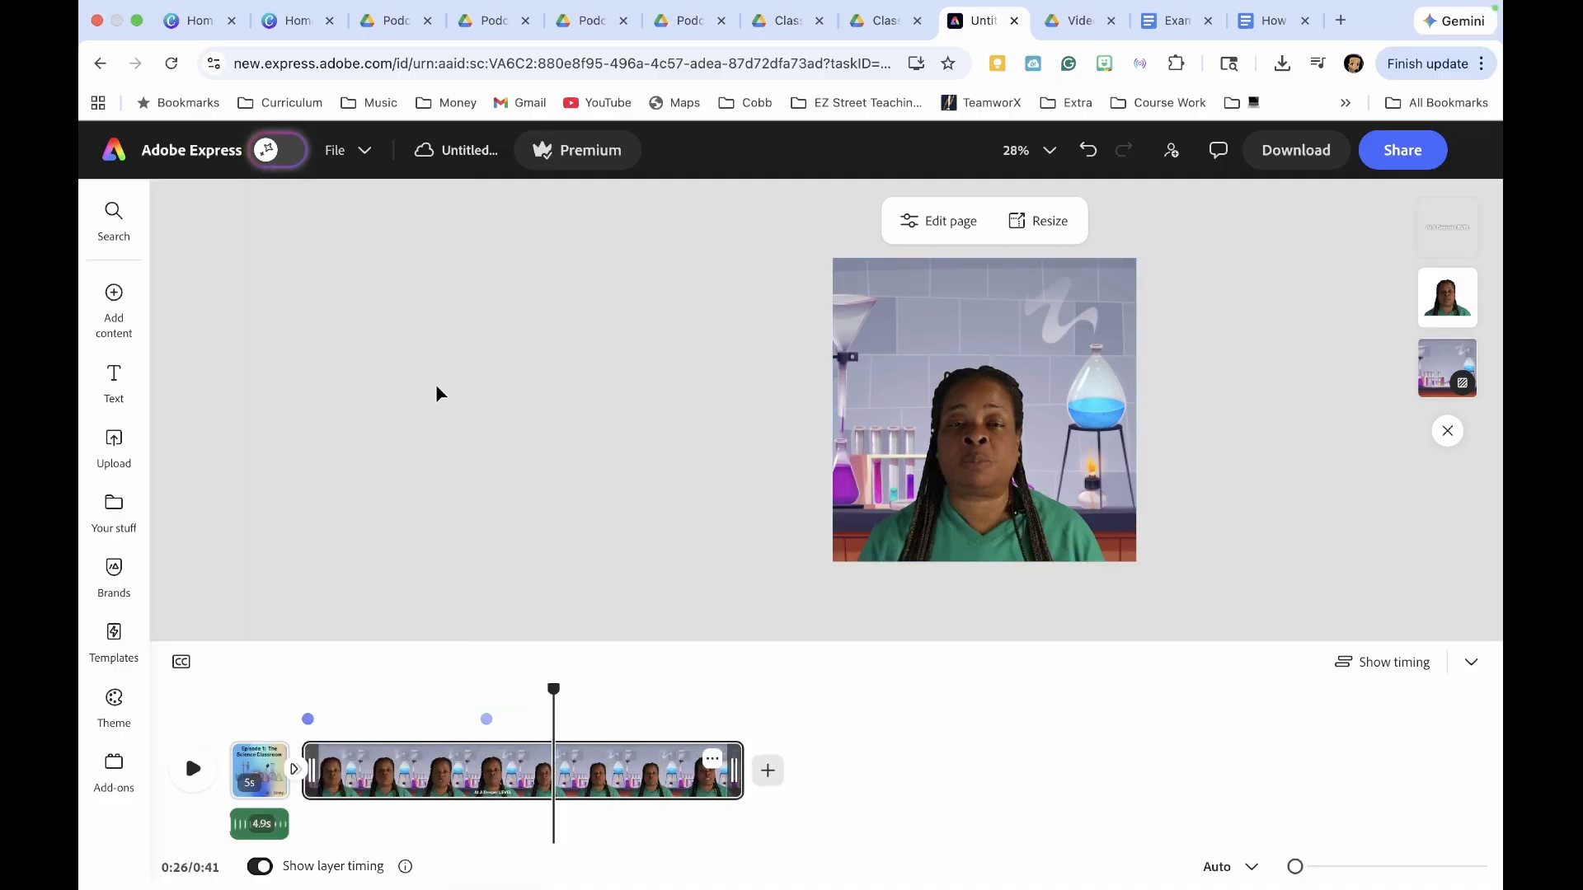
click(239, 751)
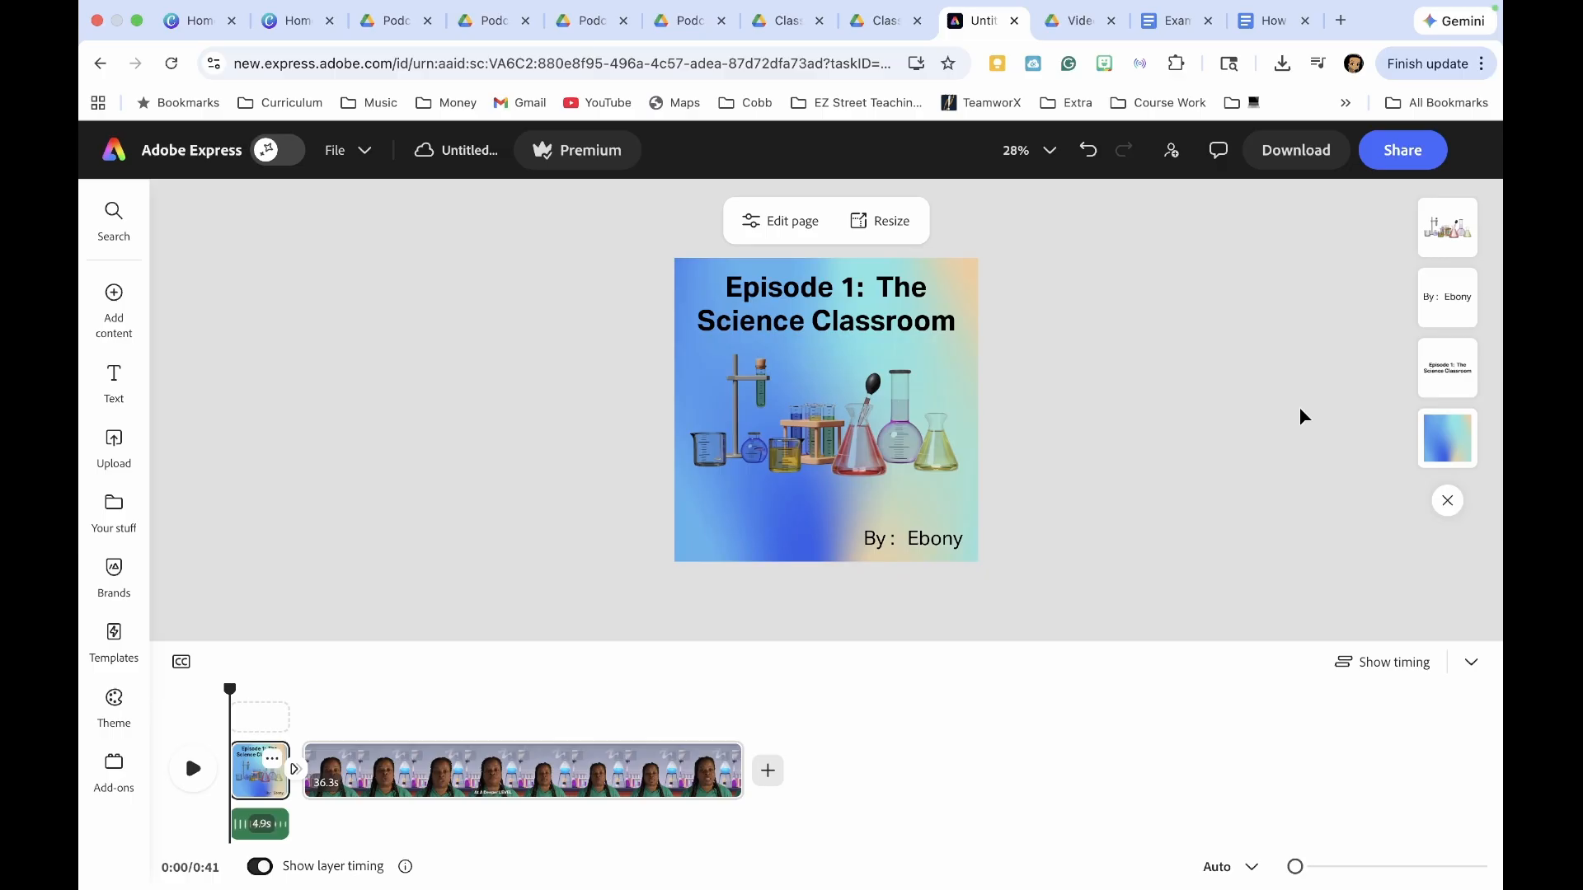
click(1404, 156)
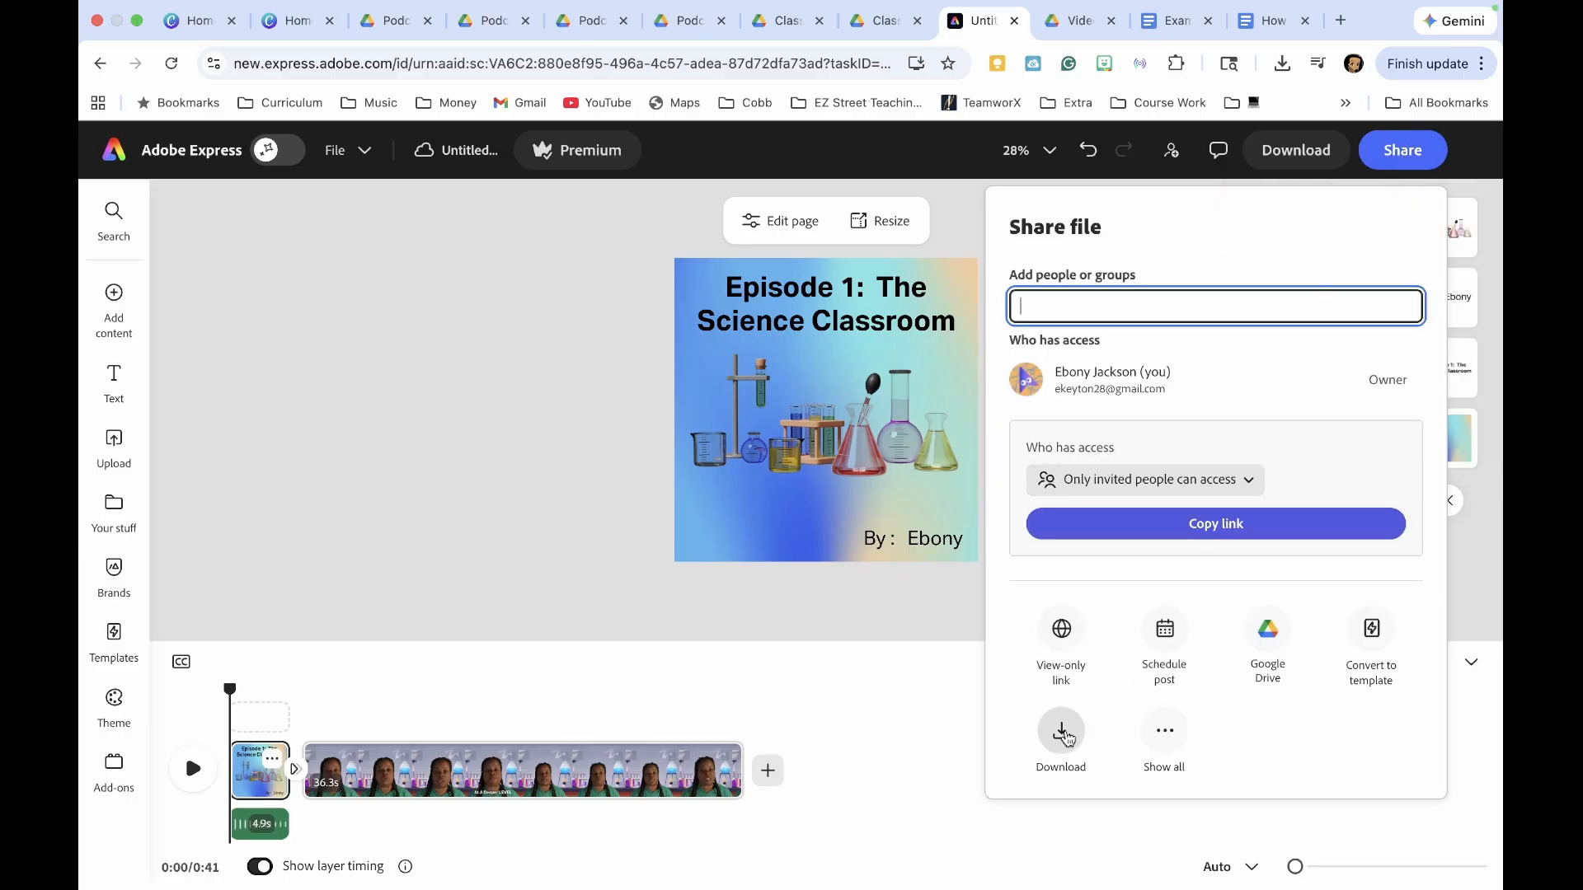
click(1061, 732)
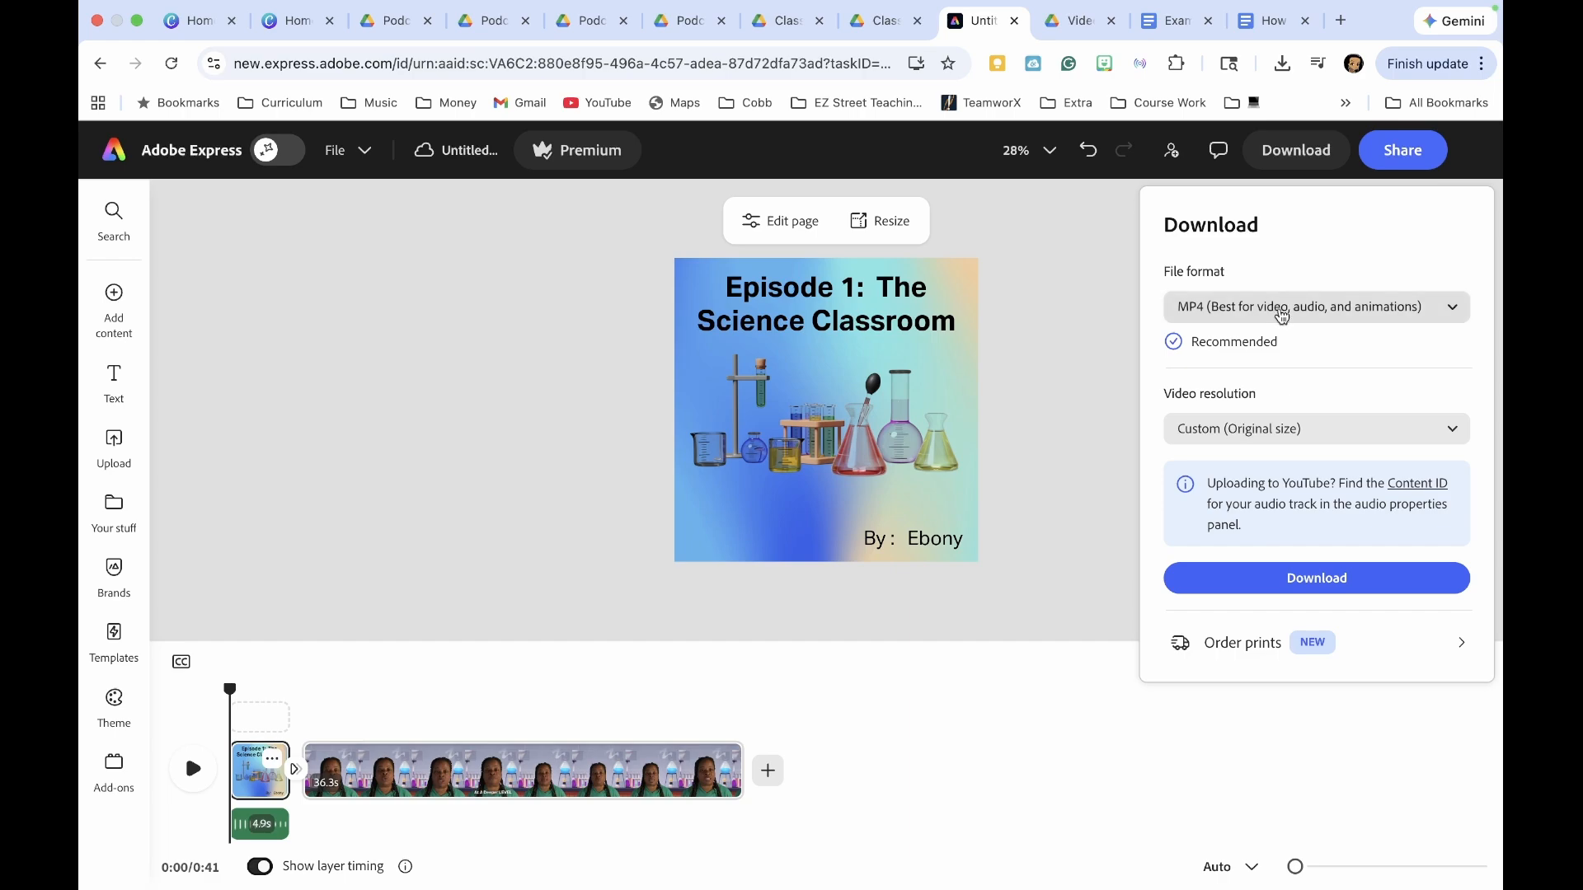